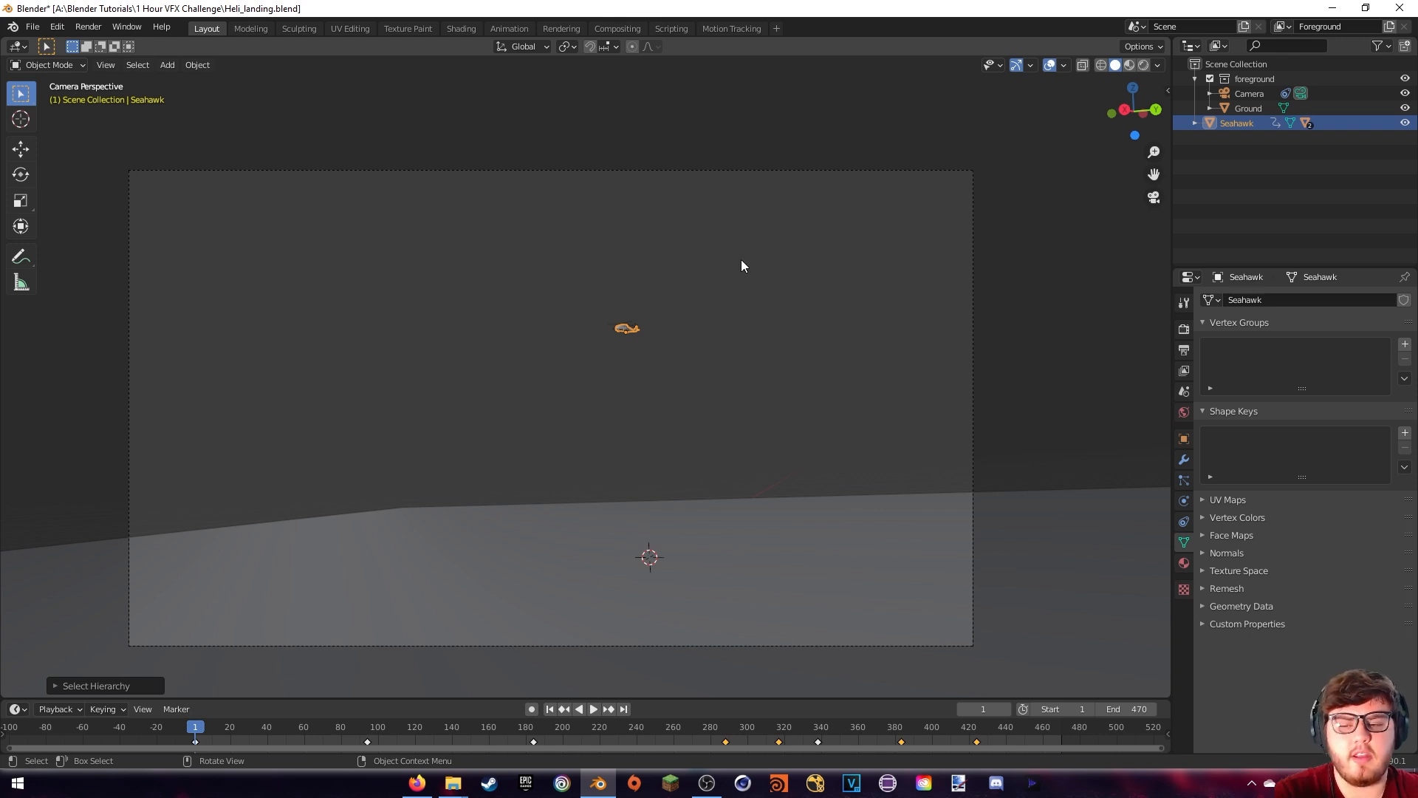
Preview frame 280 in rendered shading, using the Cycles render engine with GPU Compute as its device
drag(610, 728, 710, 728)
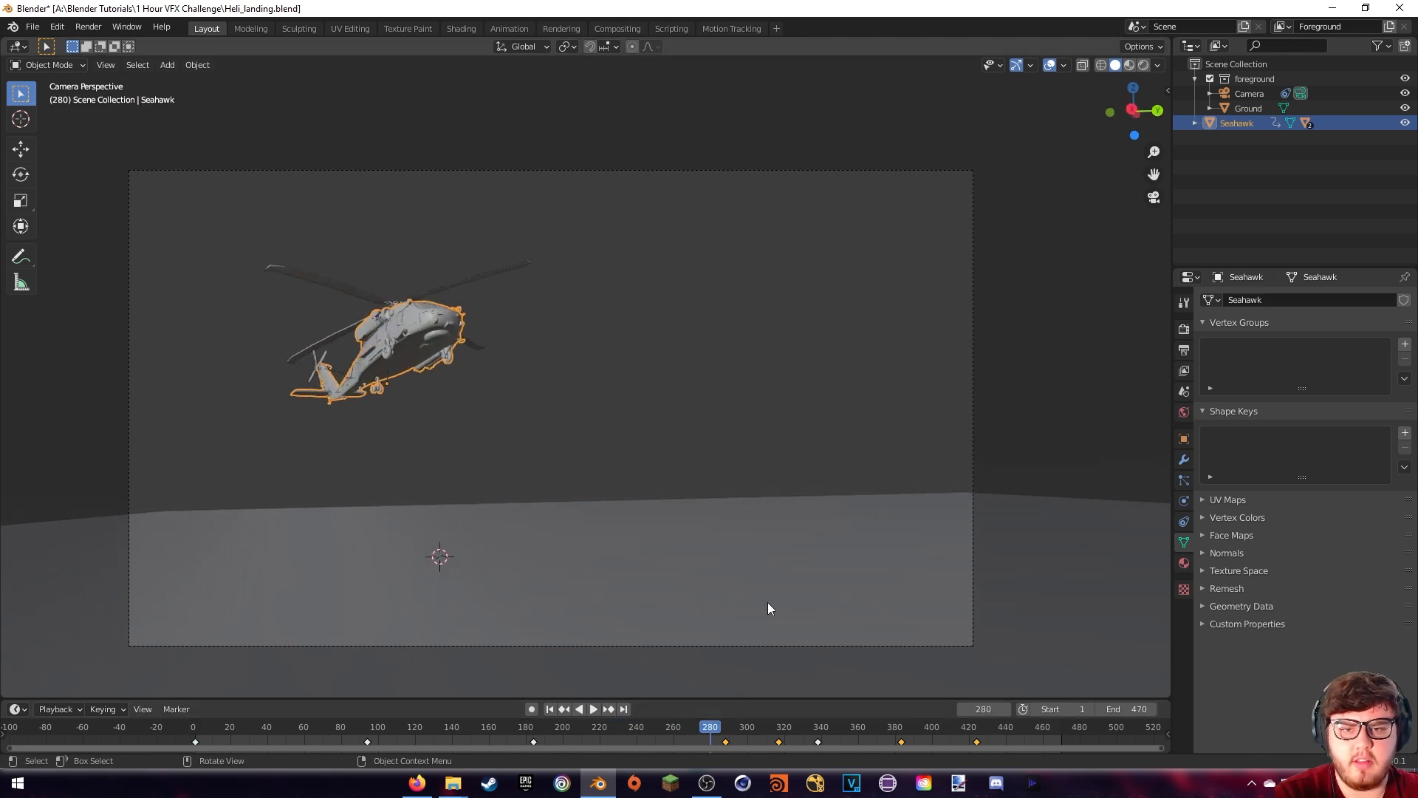
click(1142, 66)
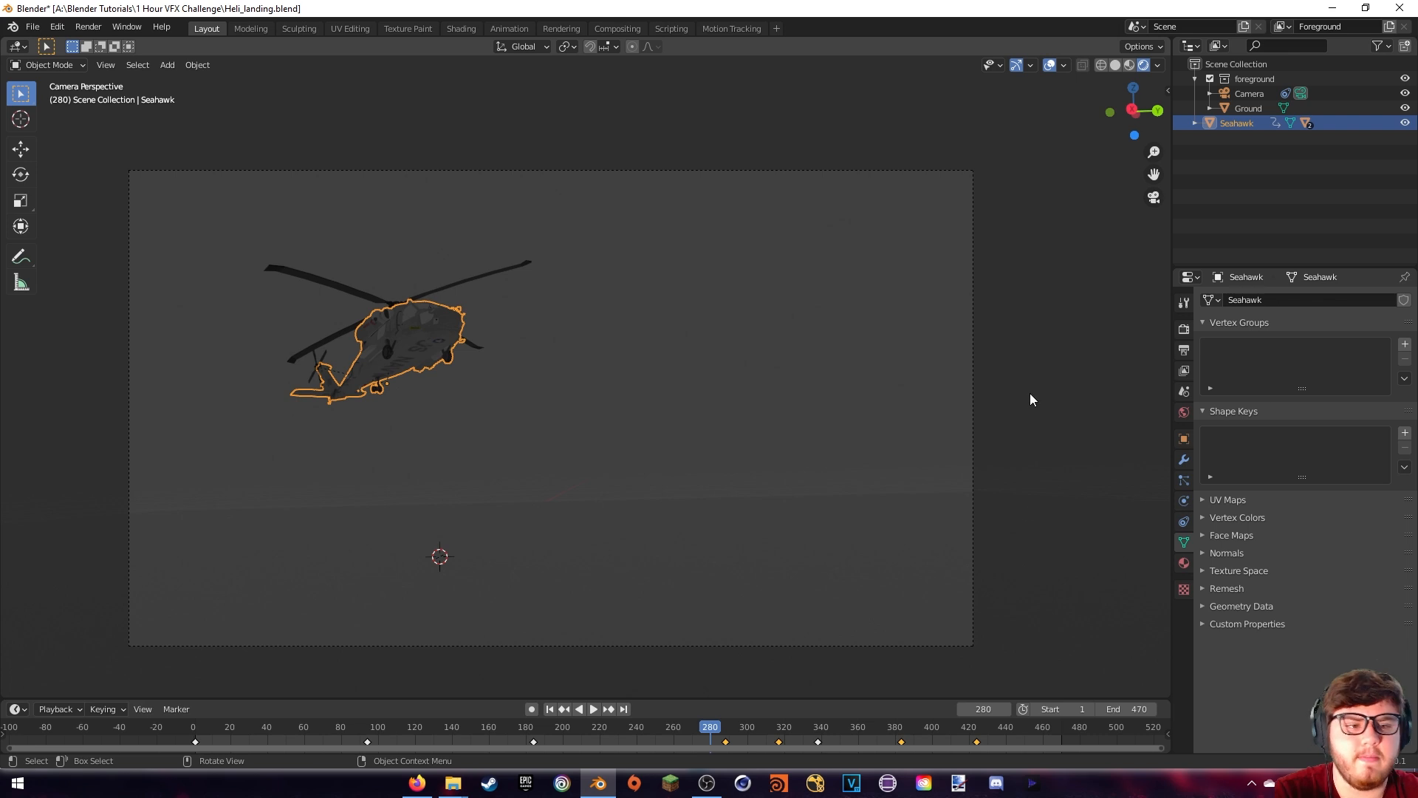
click(1184, 330)
click(1315, 299)
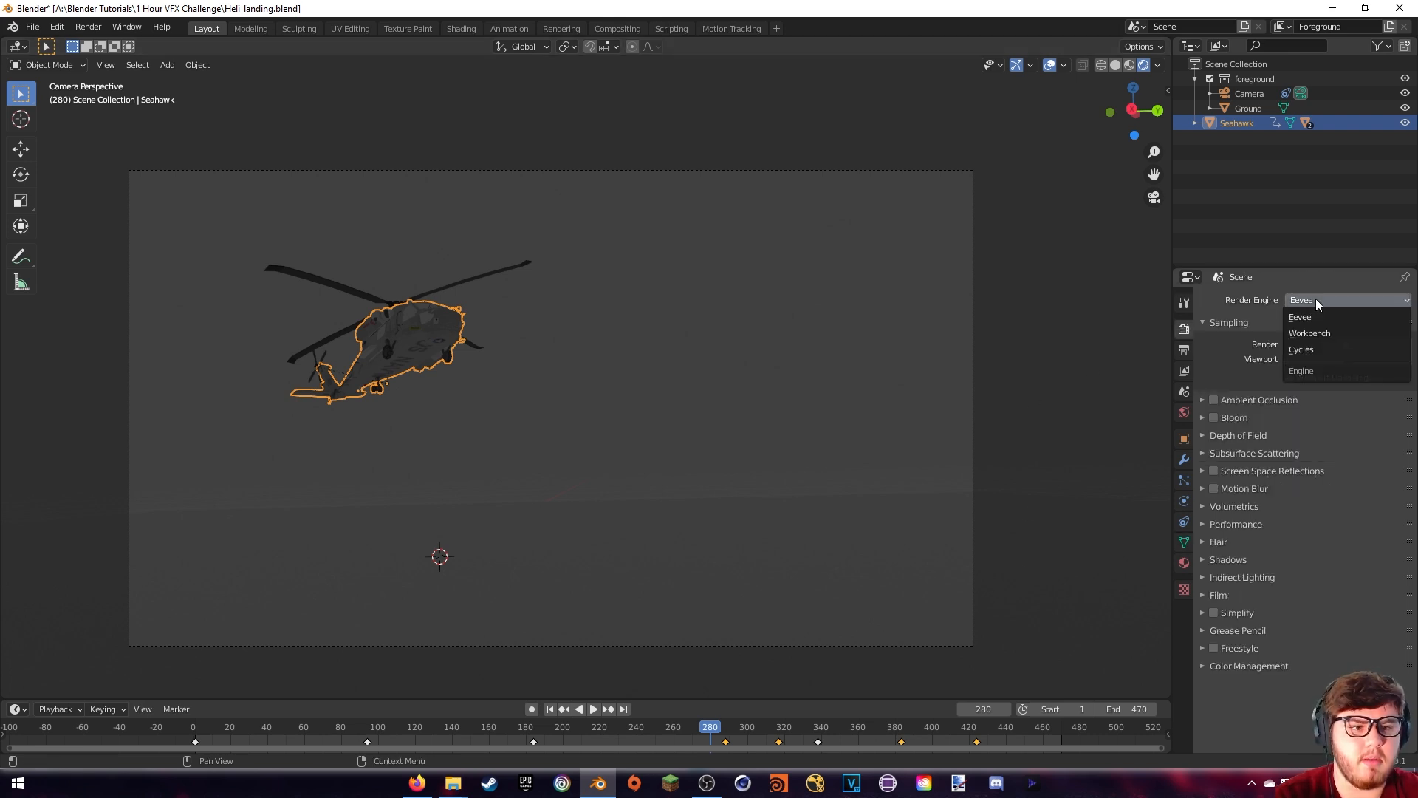
click(1313, 351)
click(1302, 340)
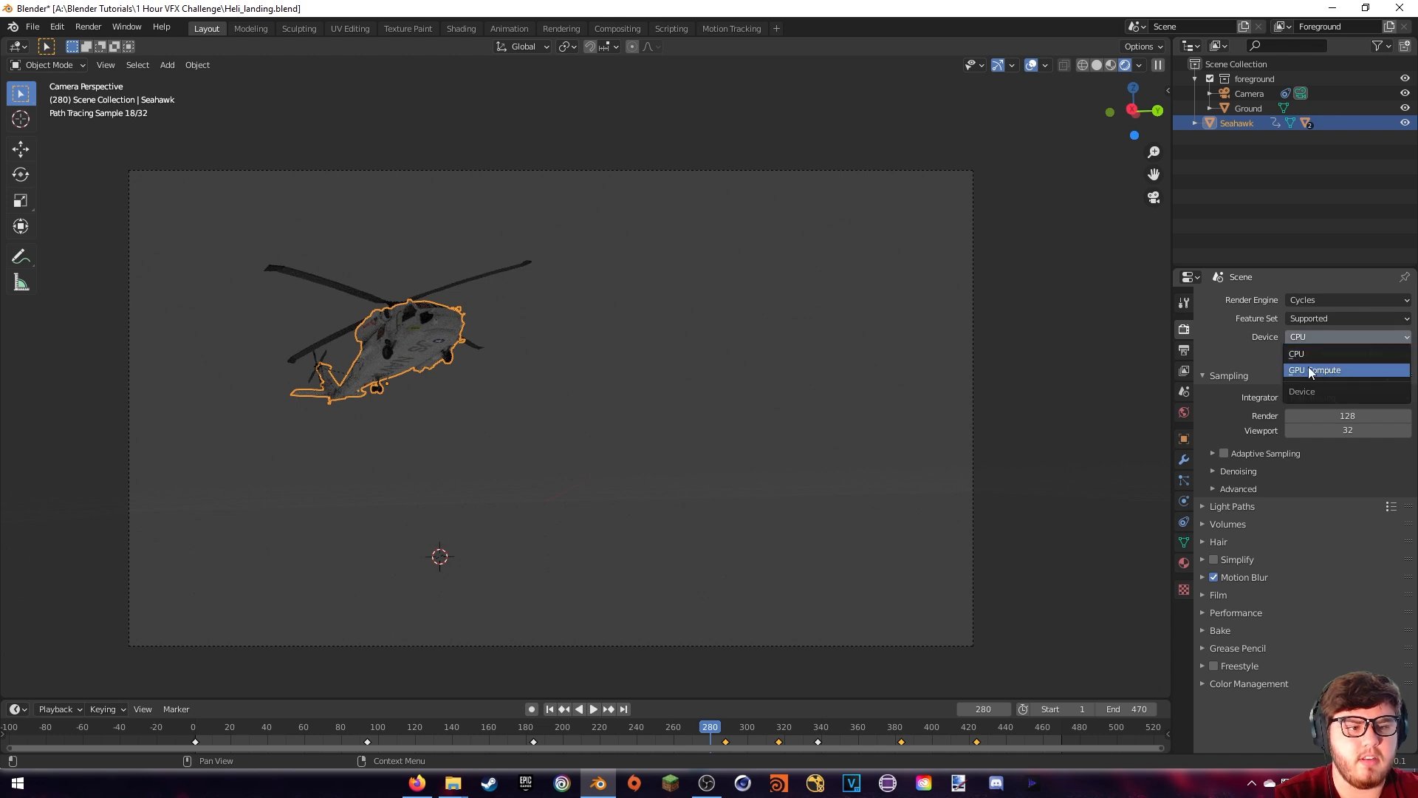
click(1312, 370)
Set the render samples to 32, and enable adaptive sampling and viewport denoising
click(1324, 382)
text(32)
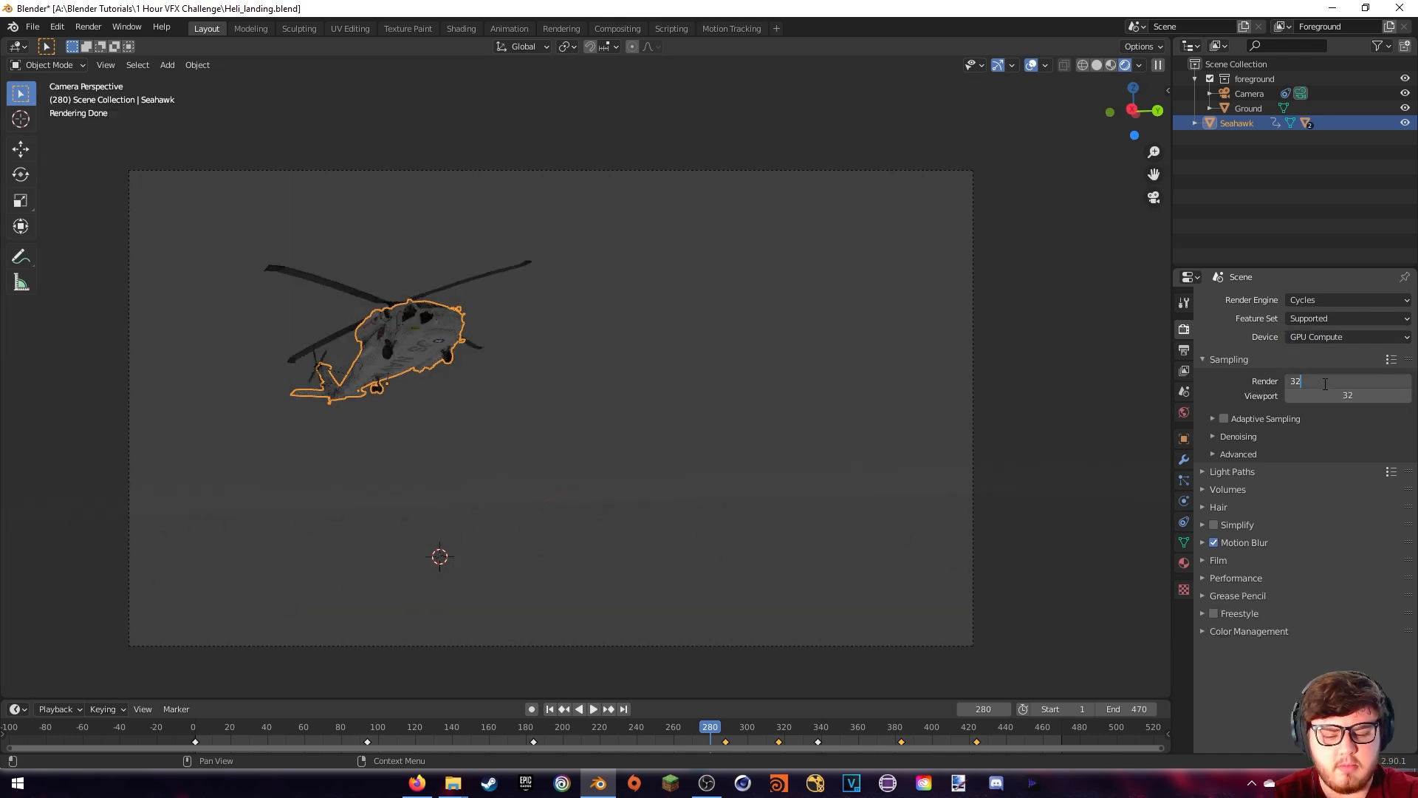
key(Return)
click(1224, 419)
click(1215, 437)
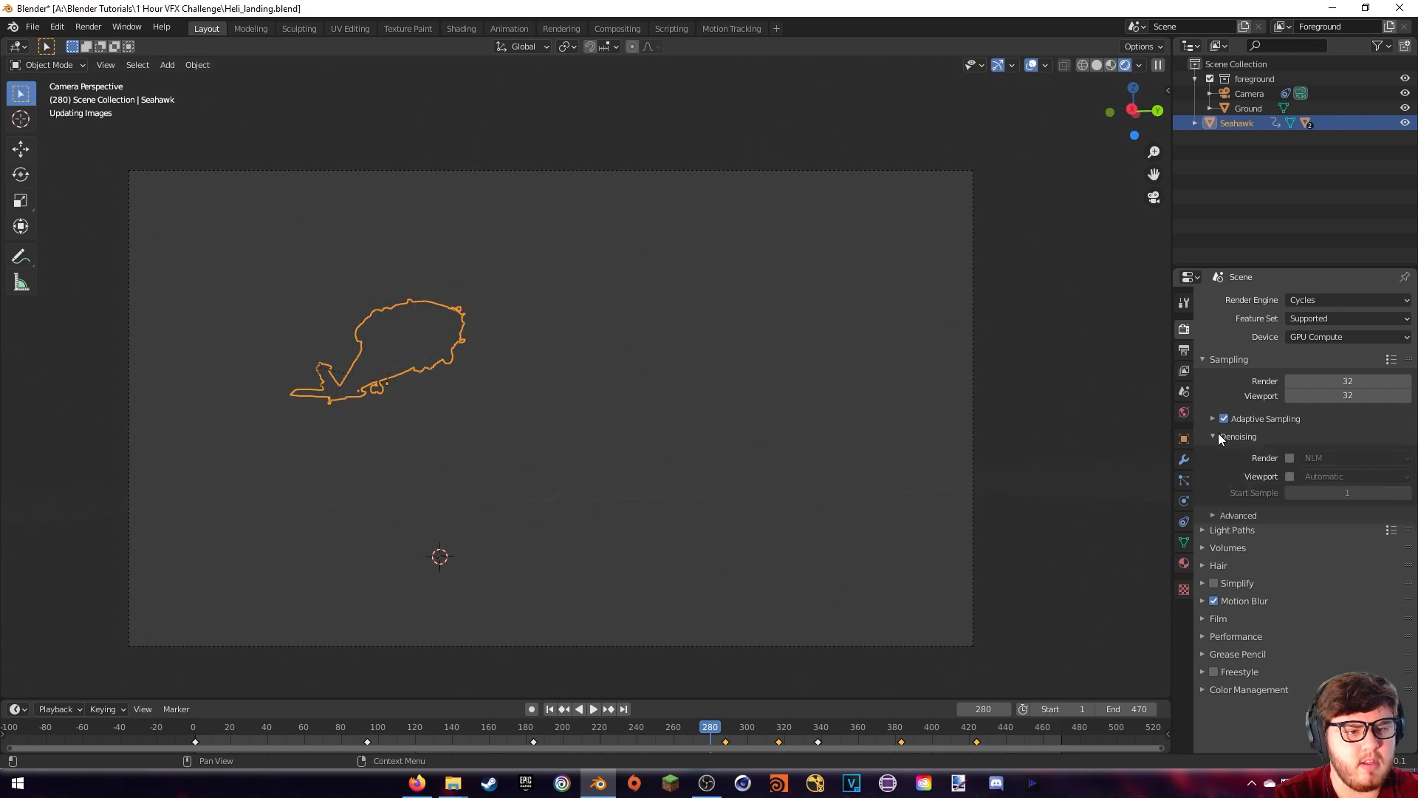
click(1290, 477)
Set all light path max bounces, from Total to Volume, to 3 and disable reflective and refractive caustics
click(1234, 533)
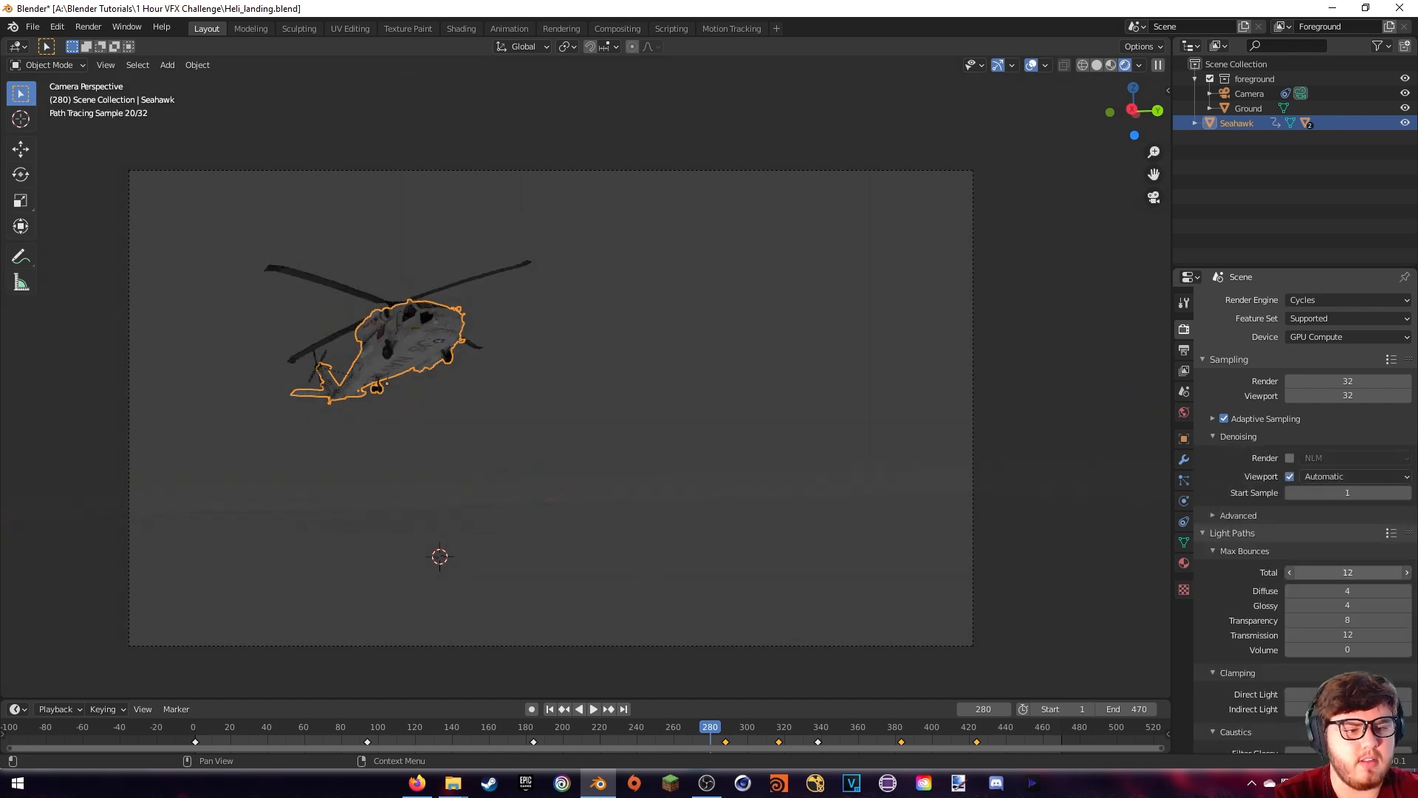
drag(1338, 573, 1338, 650)
text(3)
key(Return)
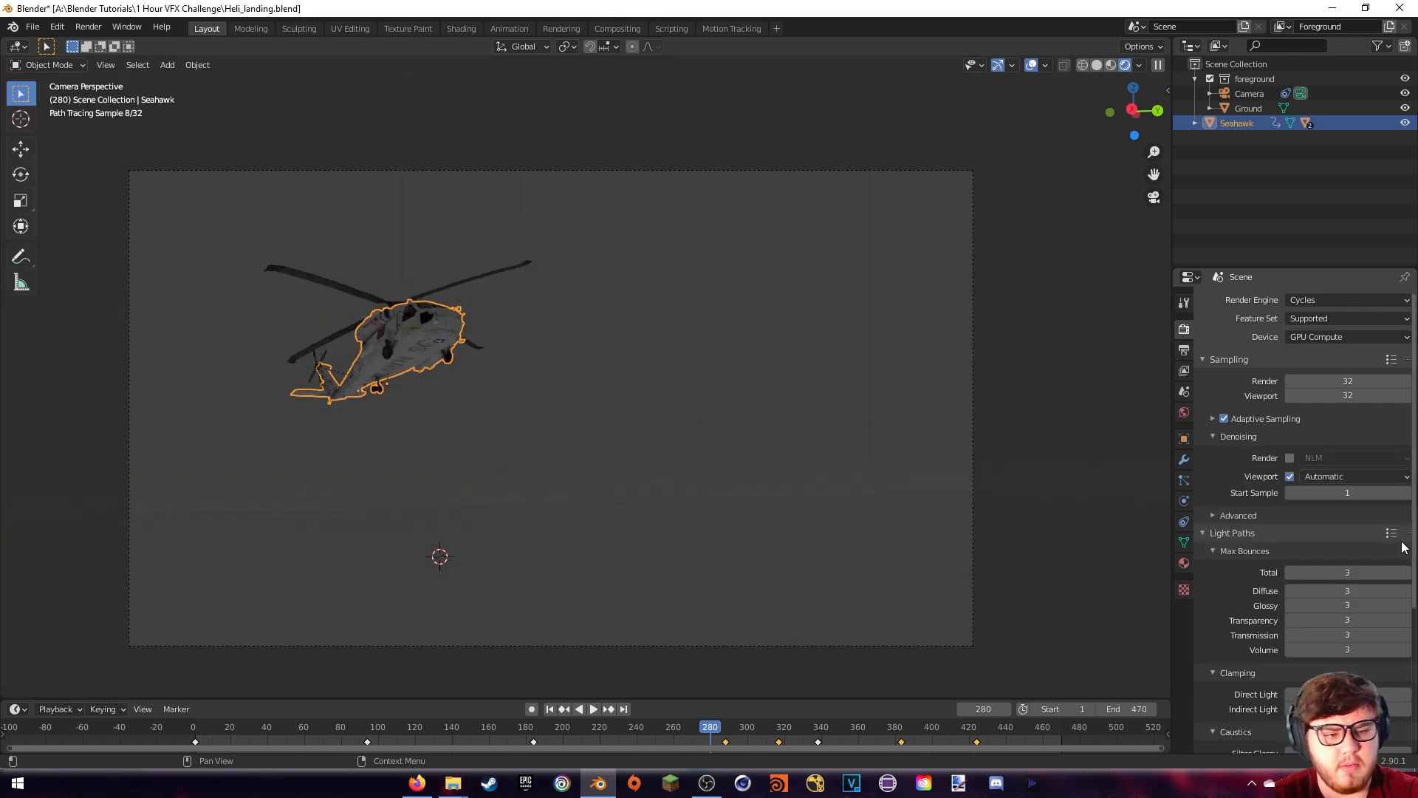
scroll(1330, 546, down, 7)
click(1290, 565)
click(1290, 581)
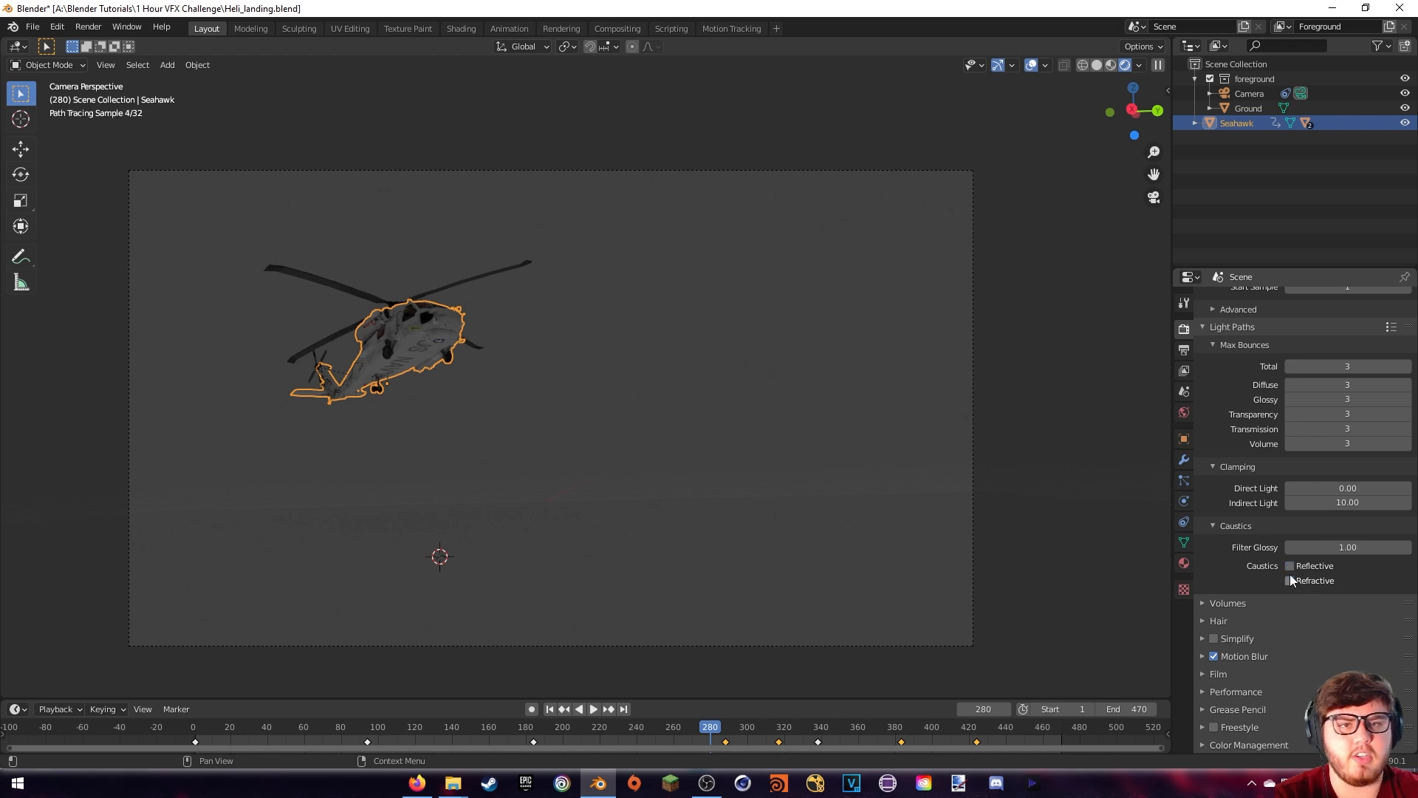
Set the render tile size to 512 px in both X and Y in the performance settings
scroll(1246, 499, up, 1)
scroll(1244, 510, down, 1)
click(1237, 691)
scroll(1240, 638, down, 7)
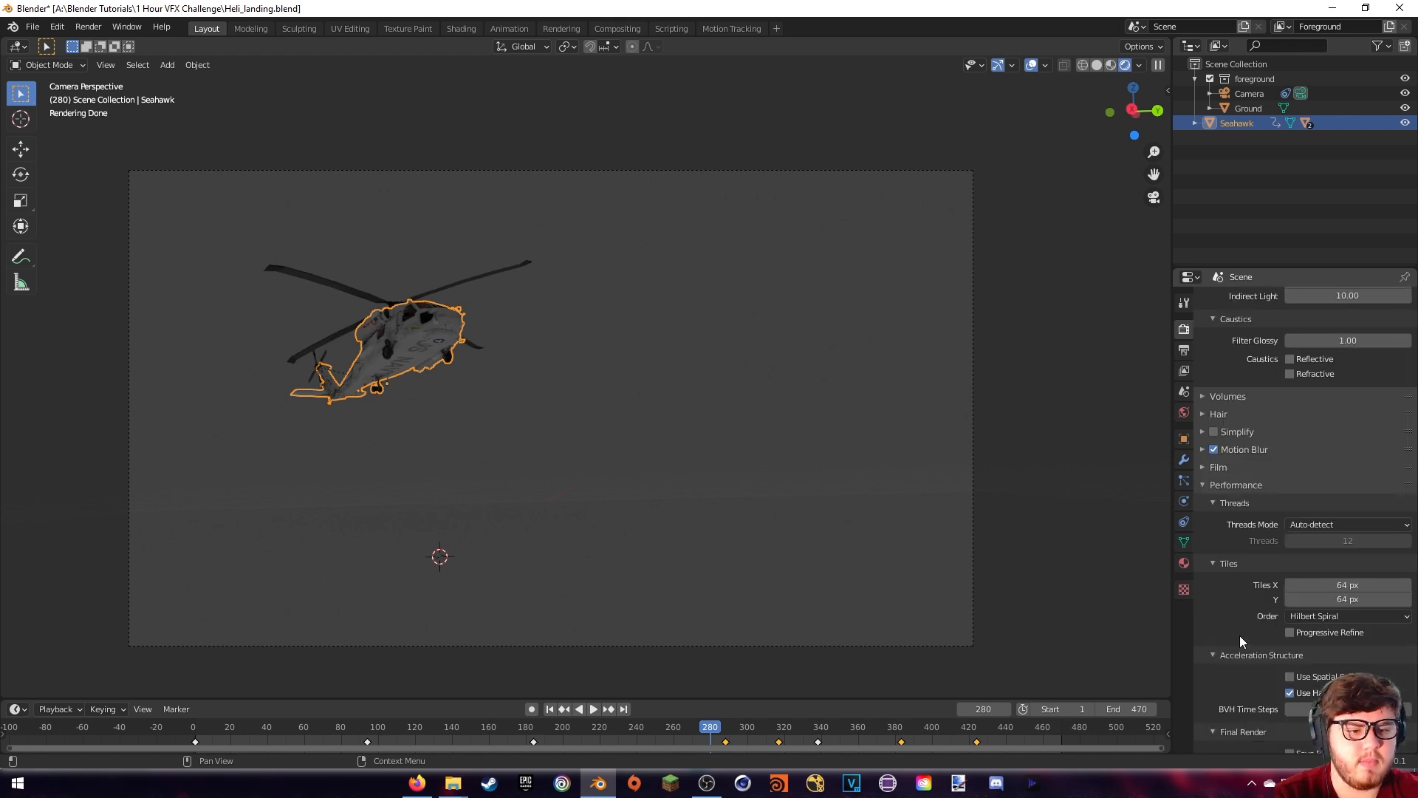
scroll(1240, 635, down, 3)
drag(1341, 497, 1341, 510)
text(512)
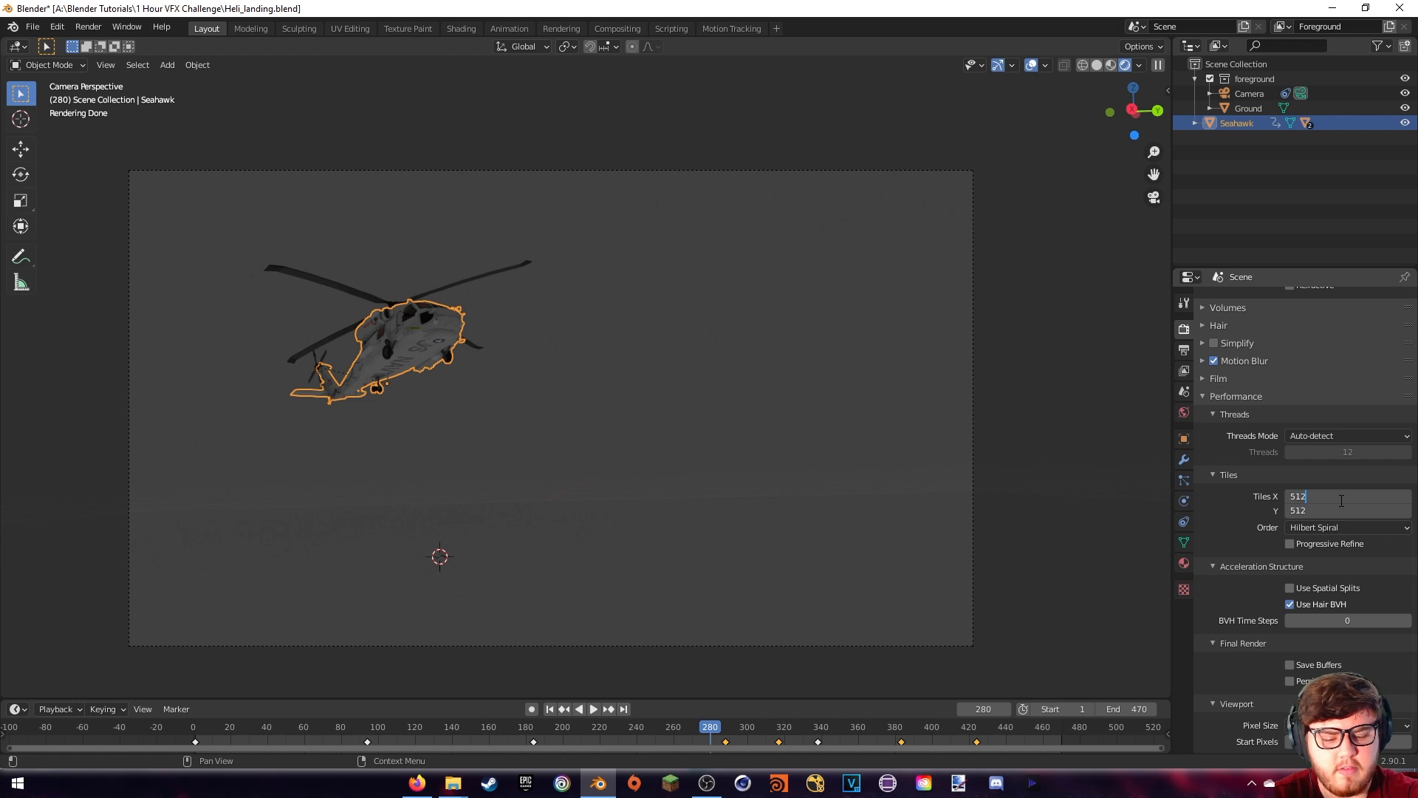
key(Return)
click(1201, 395)
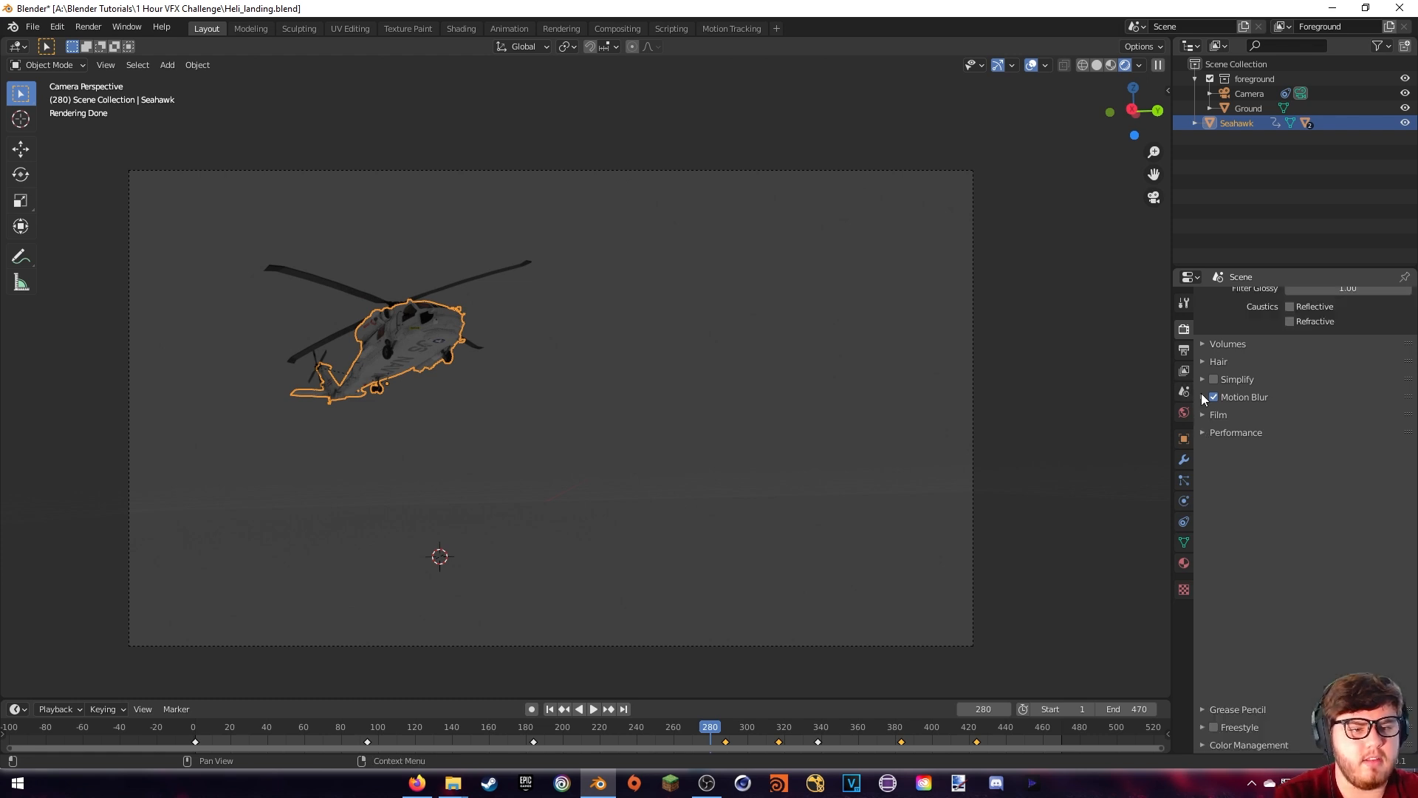
Set the color management view transform to Filmic and save the file
click(1212, 745)
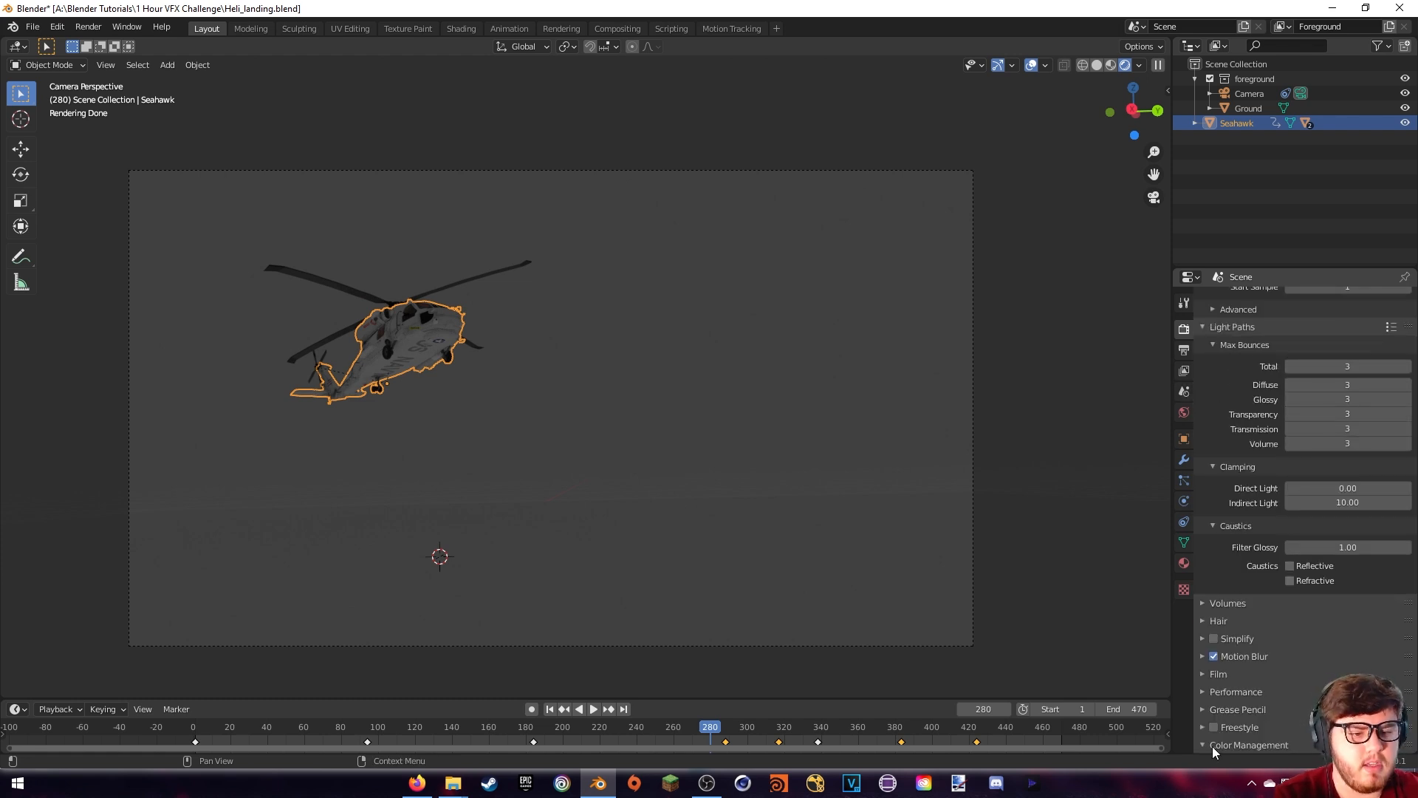
scroll(1258, 613, down, 5)
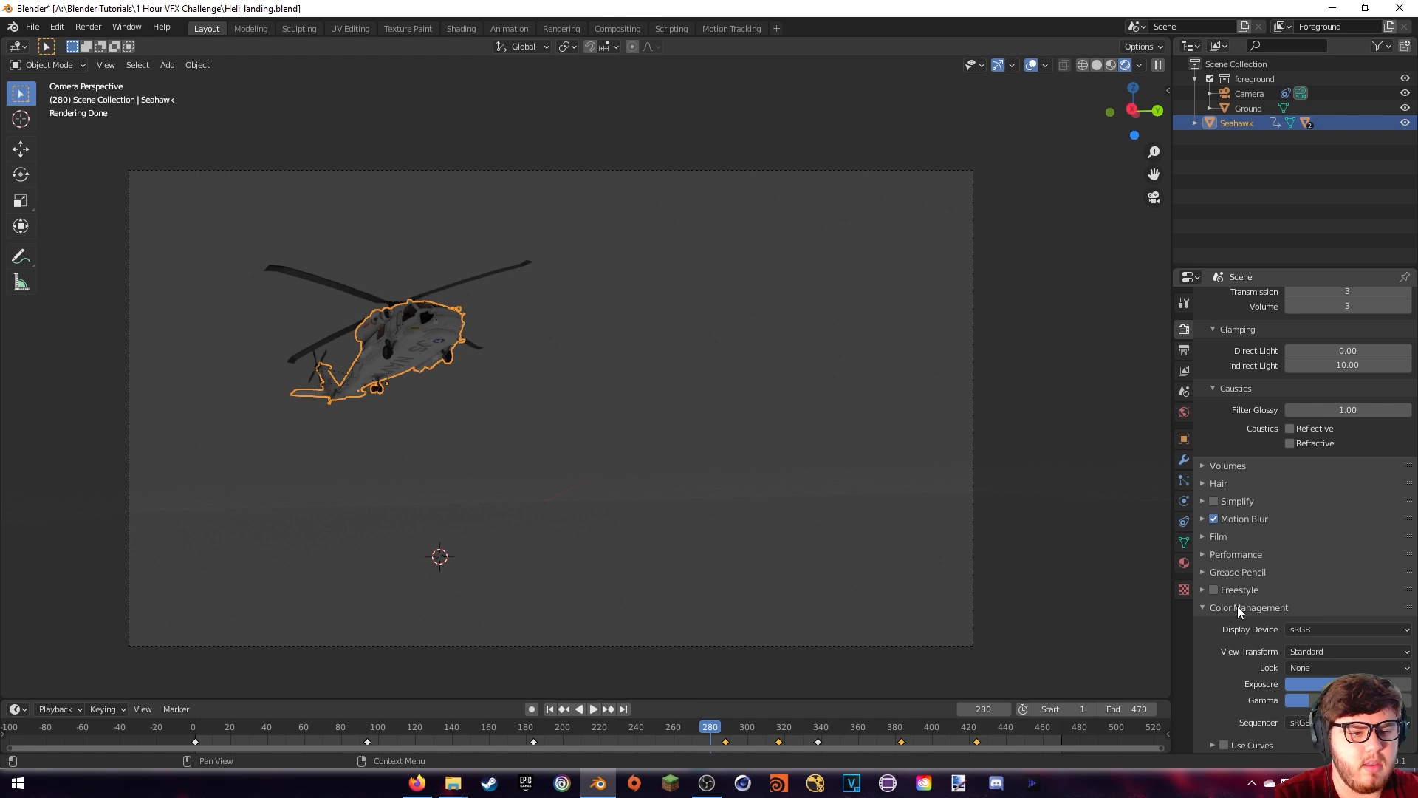
click(1310, 650)
click(1306, 618)
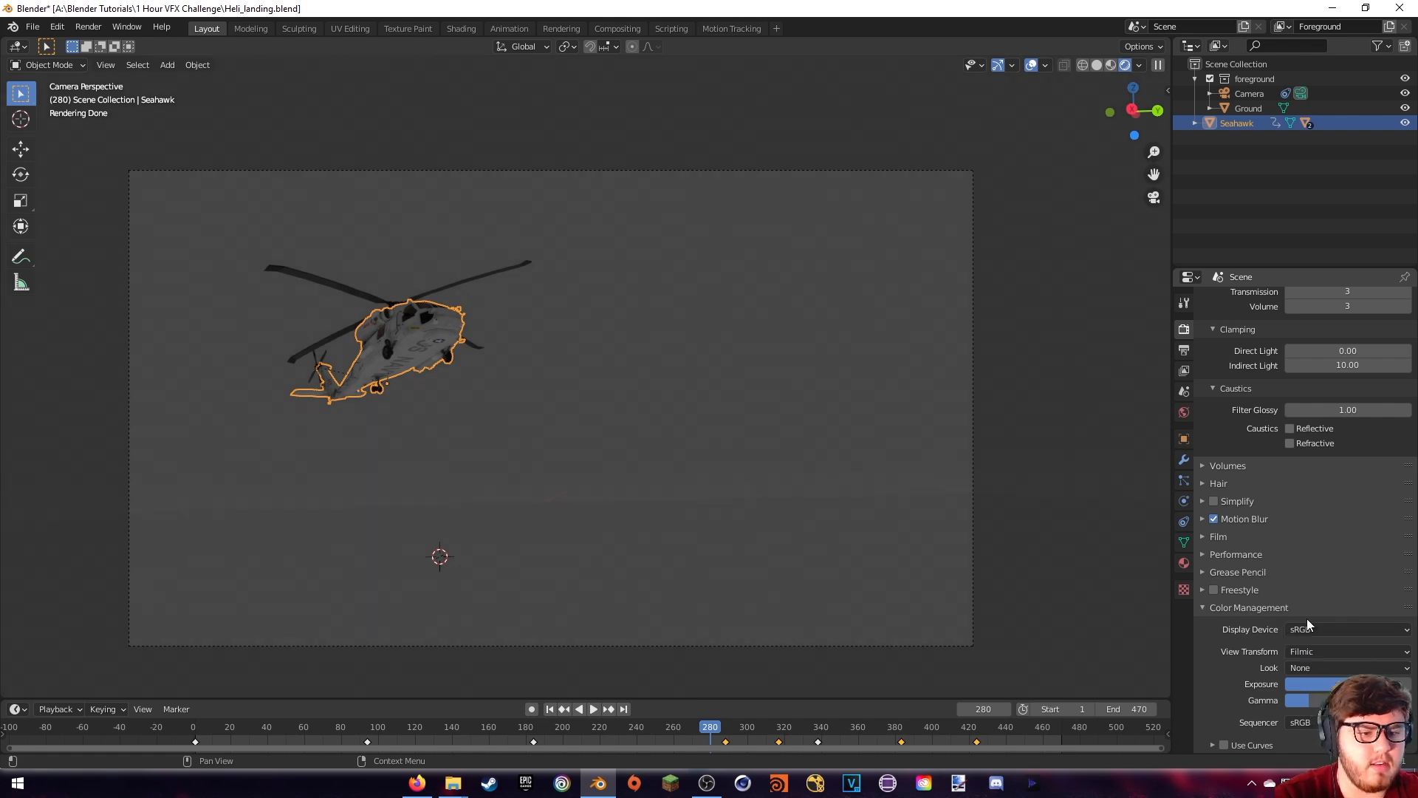
key(ctrl+s)
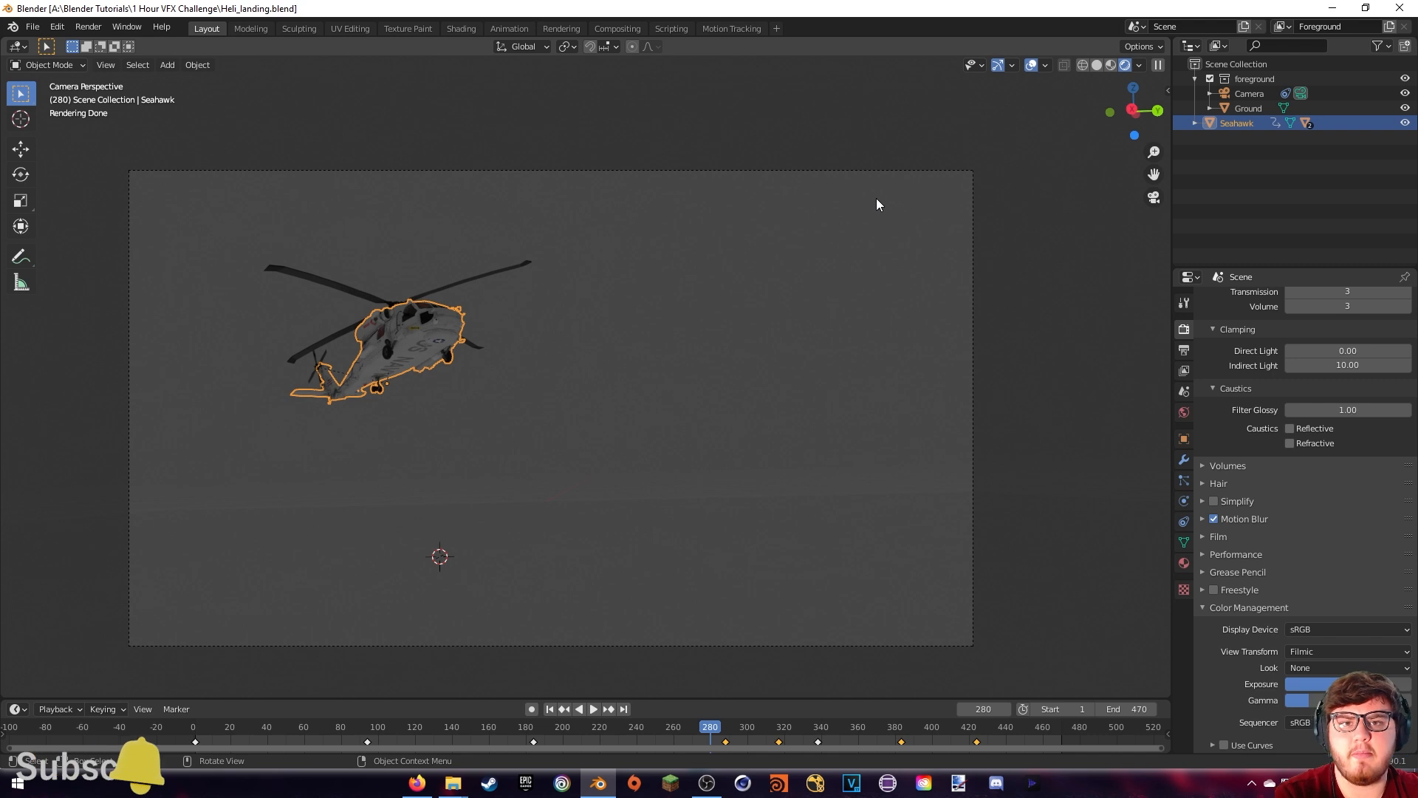
Enable the transparent film background and play the animation to frame 365, deselecting the helicopter
click(1218, 536)
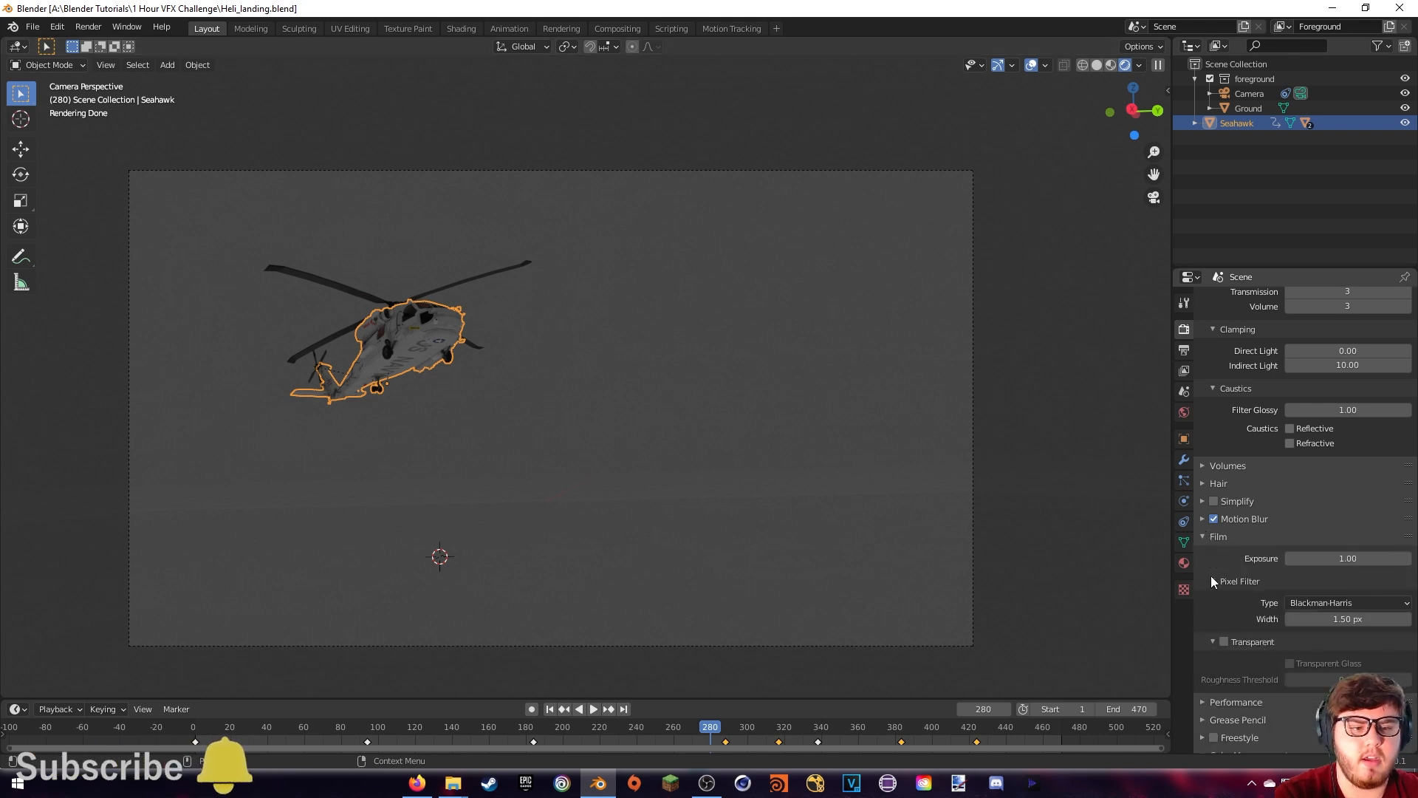
click(1224, 642)
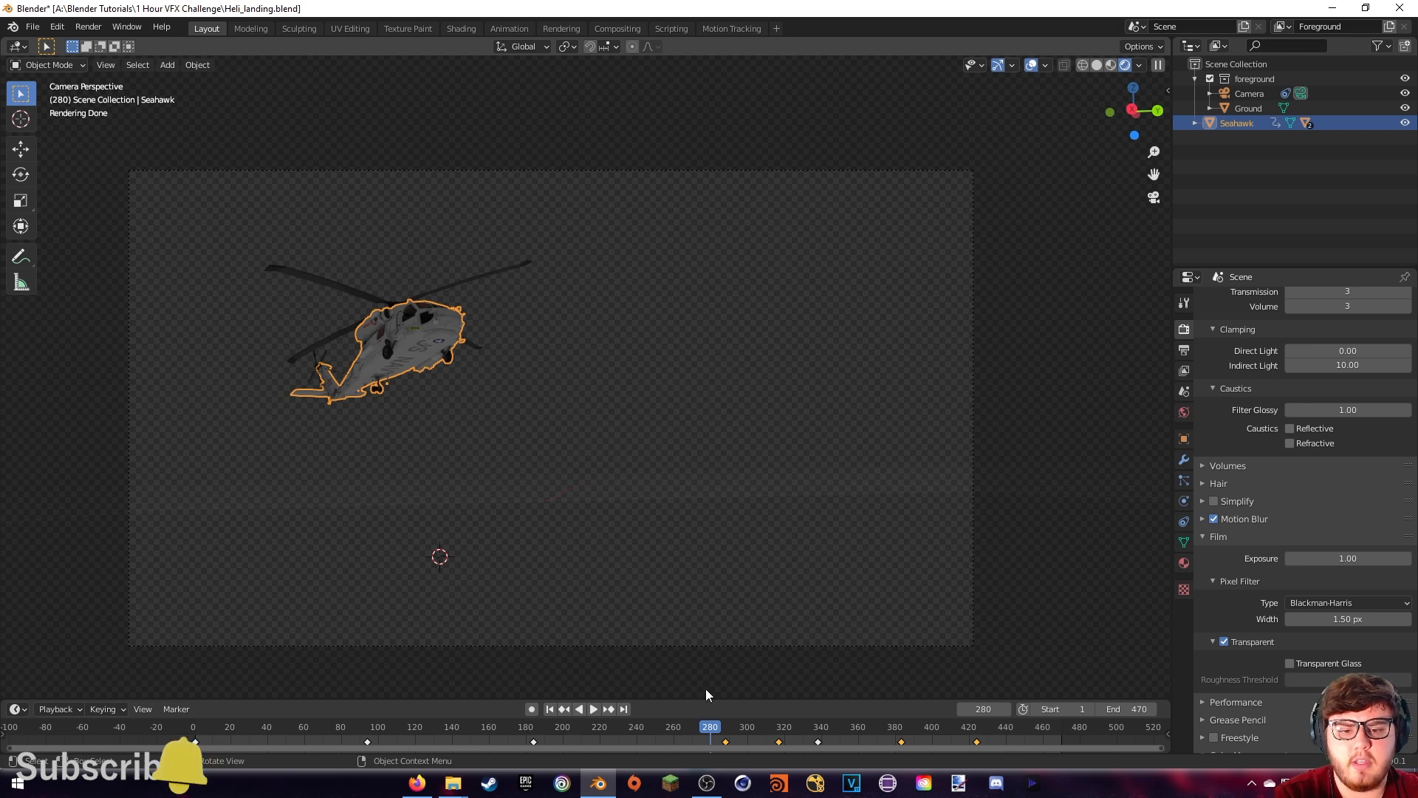
key(space)
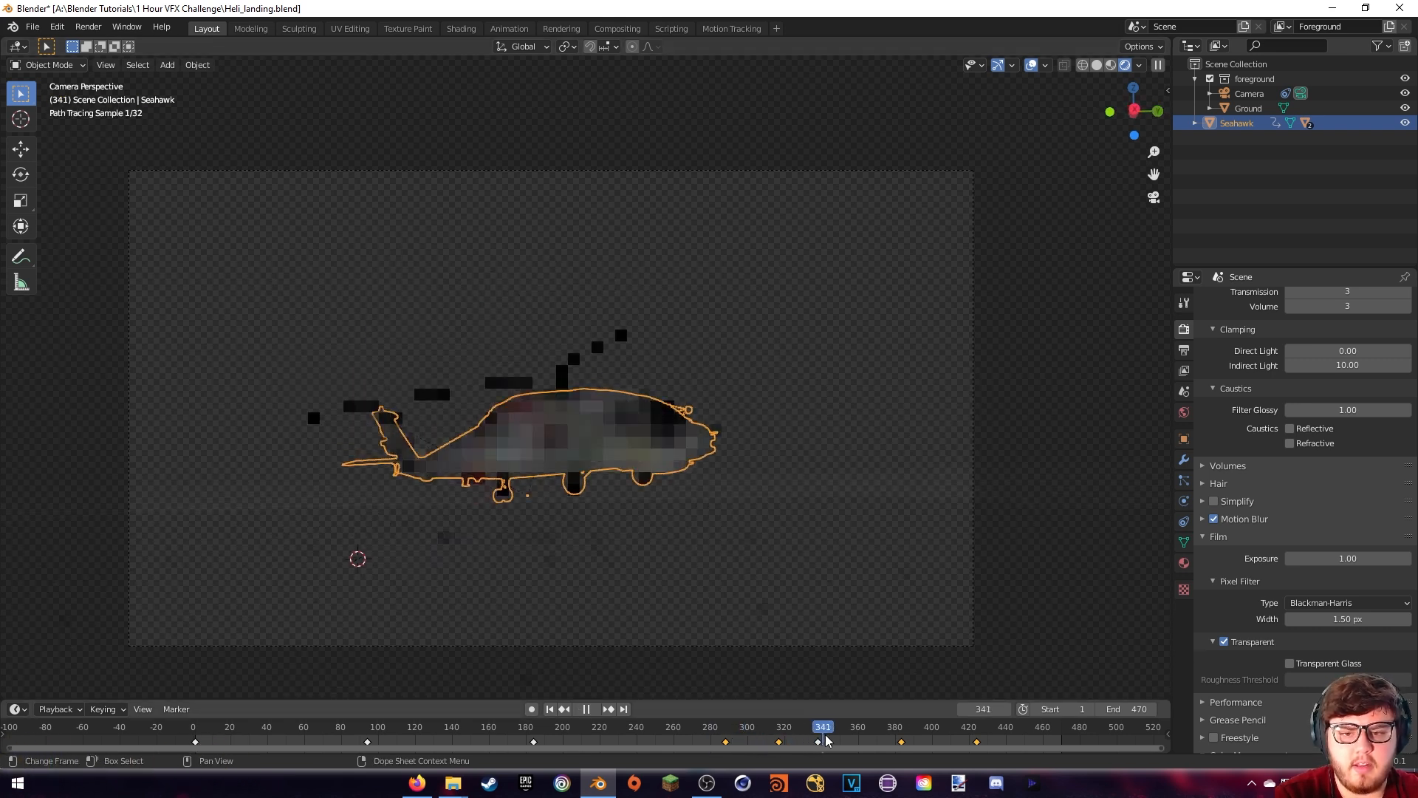
key(space)
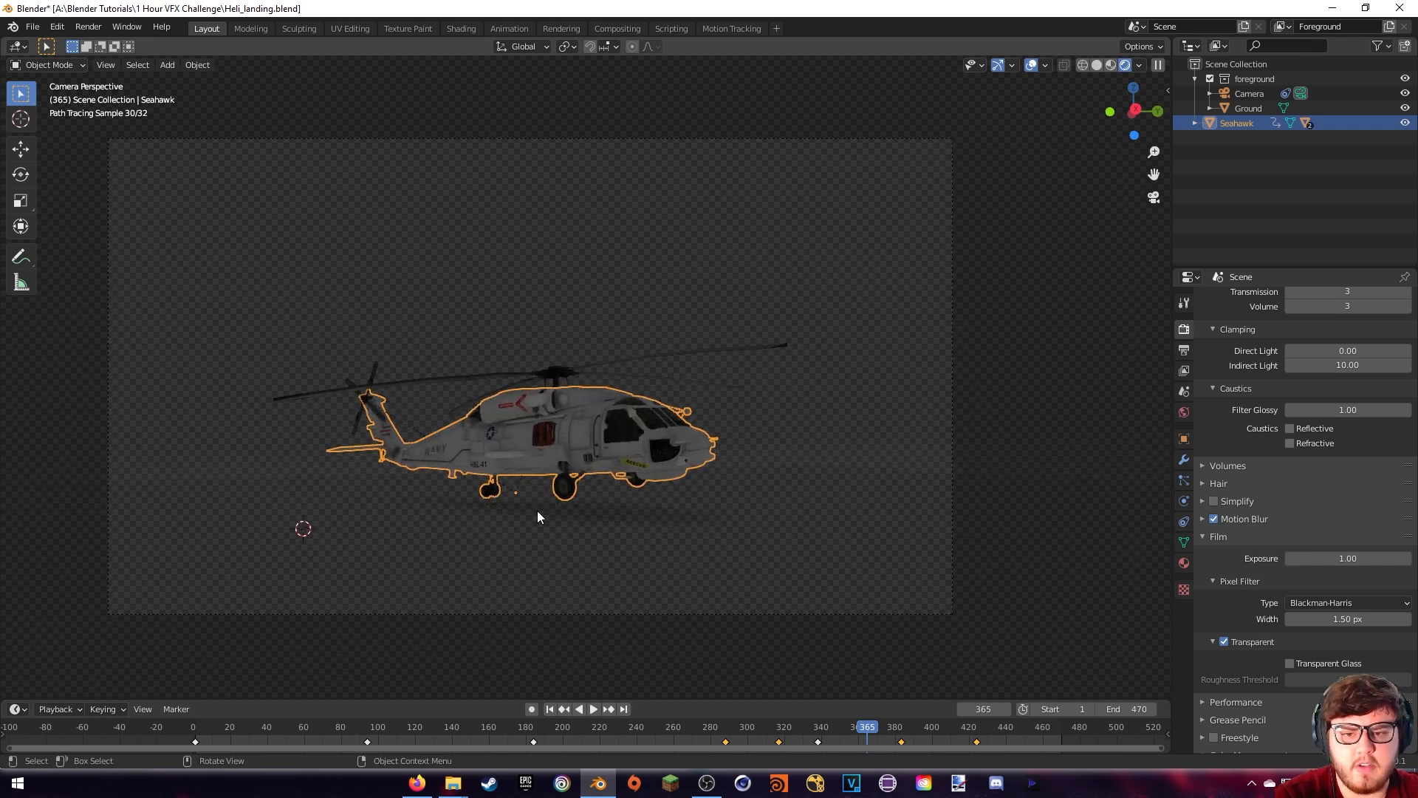
click(458, 334)
shift+middle_drag(436, 299, 535, 307)
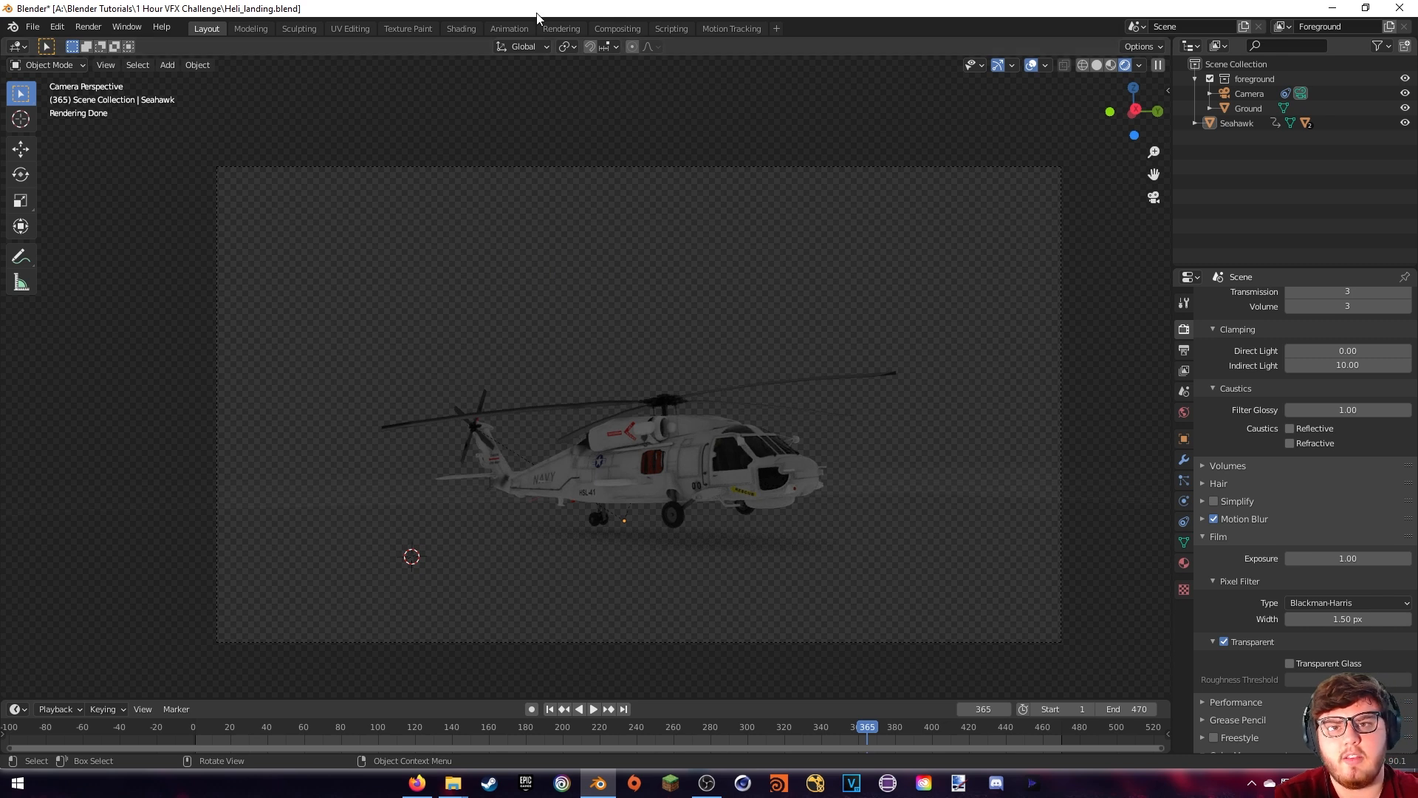
Open the world shader nodes in the Shading workspace and add an Environment Texture node beside the Background node
click(464, 29)
click(281, 455)
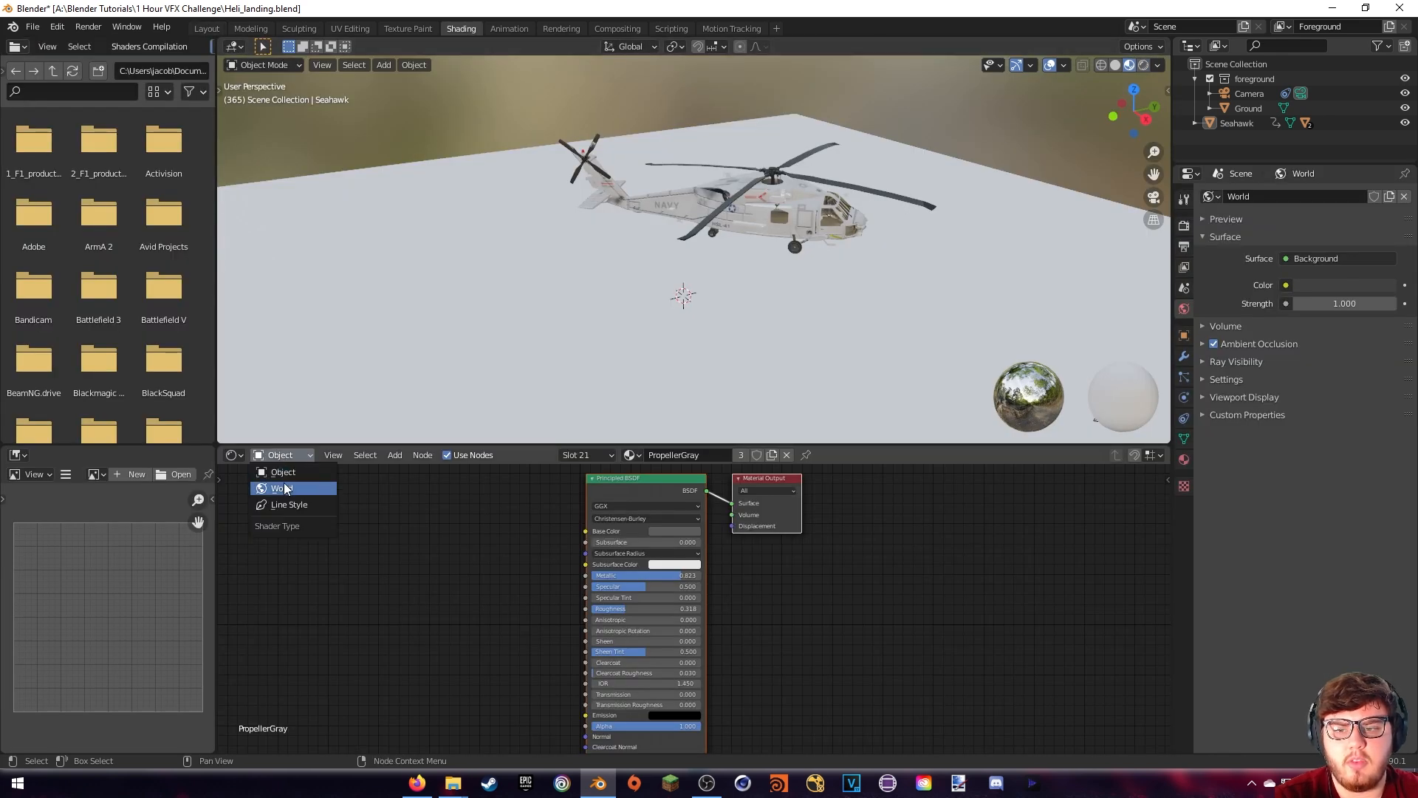
click(283, 489)
key(shift+a)
text(en)
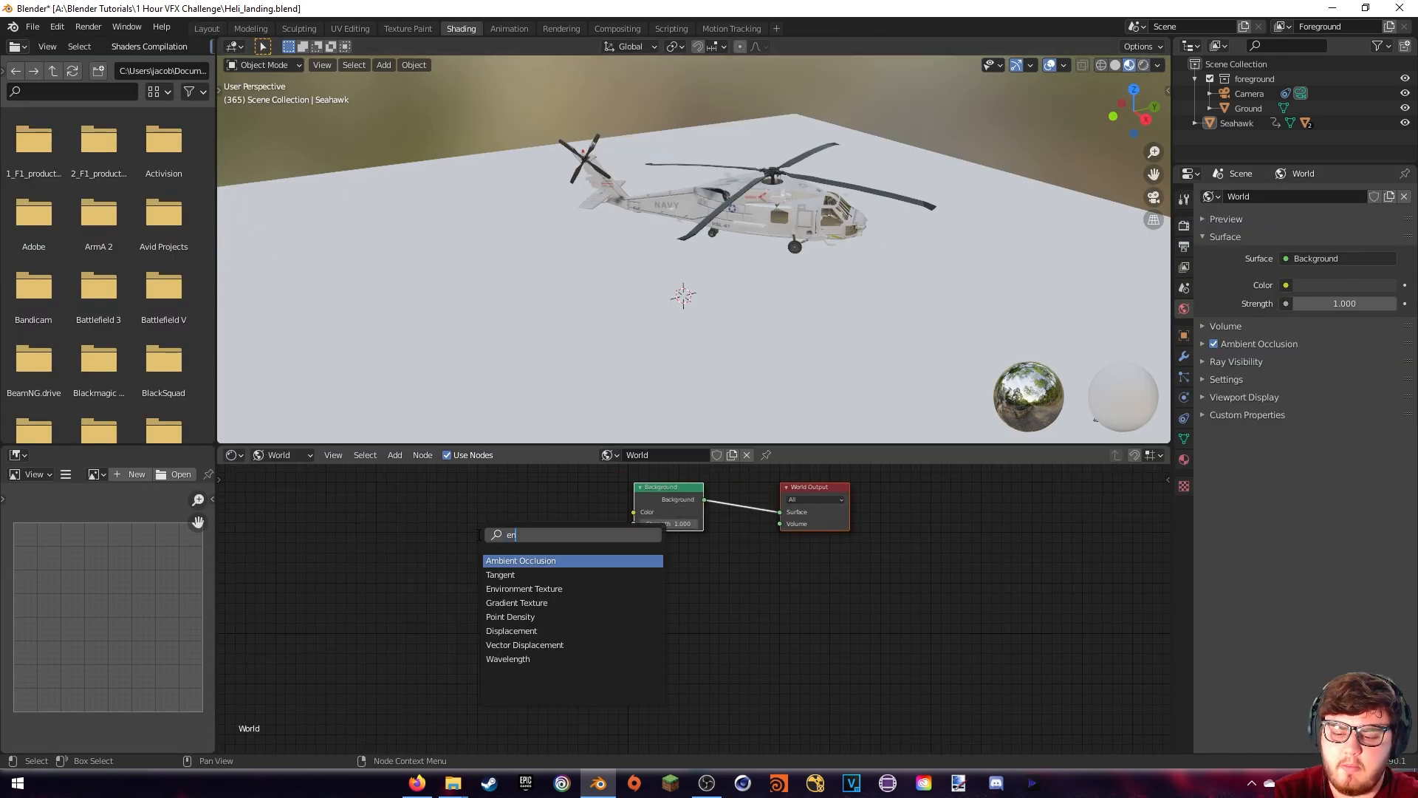
text(v)
click(521, 560)
click(506, 547)
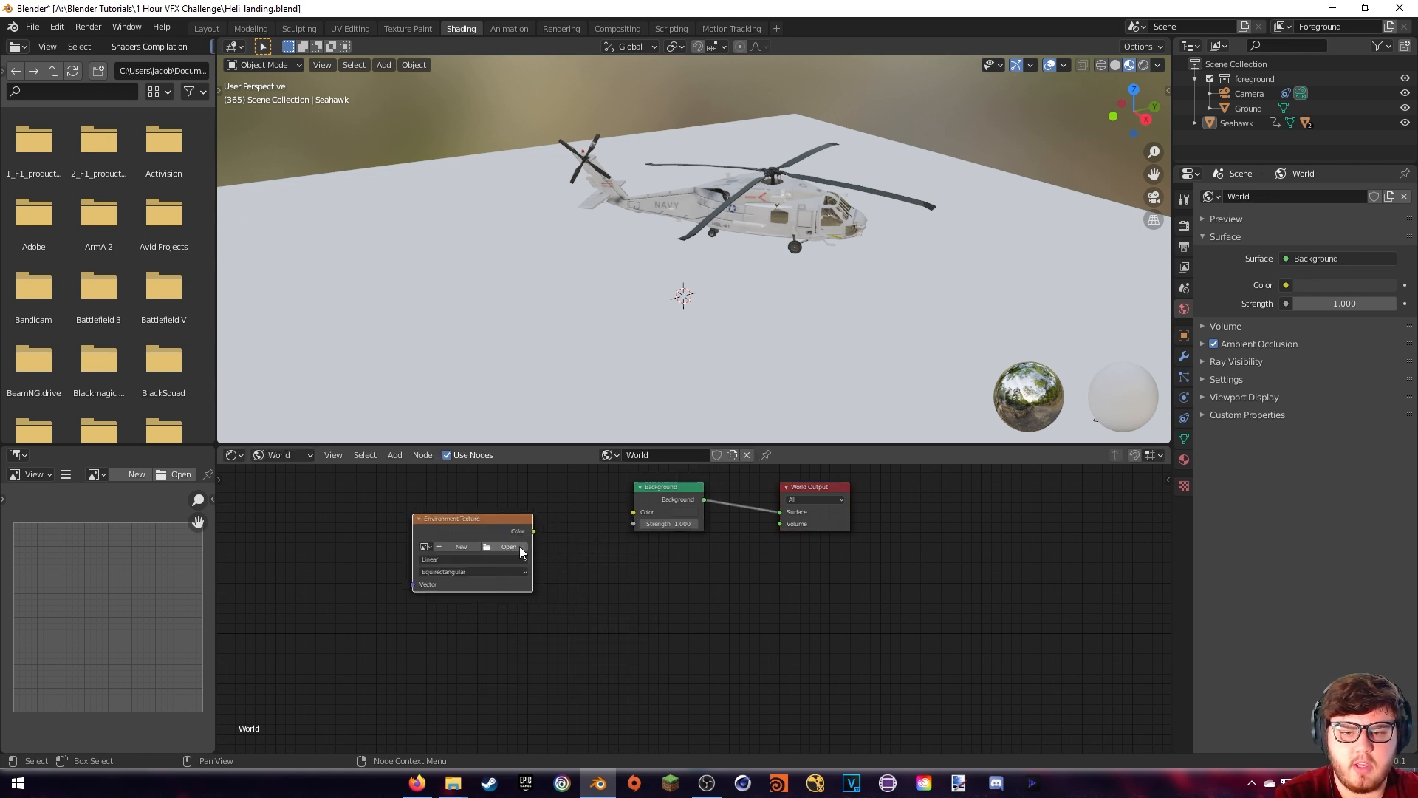
Load kloppenheim_04_4k.hdr into the Environment Texture node and connect its Color output to the Background node's Color
click(509, 546)
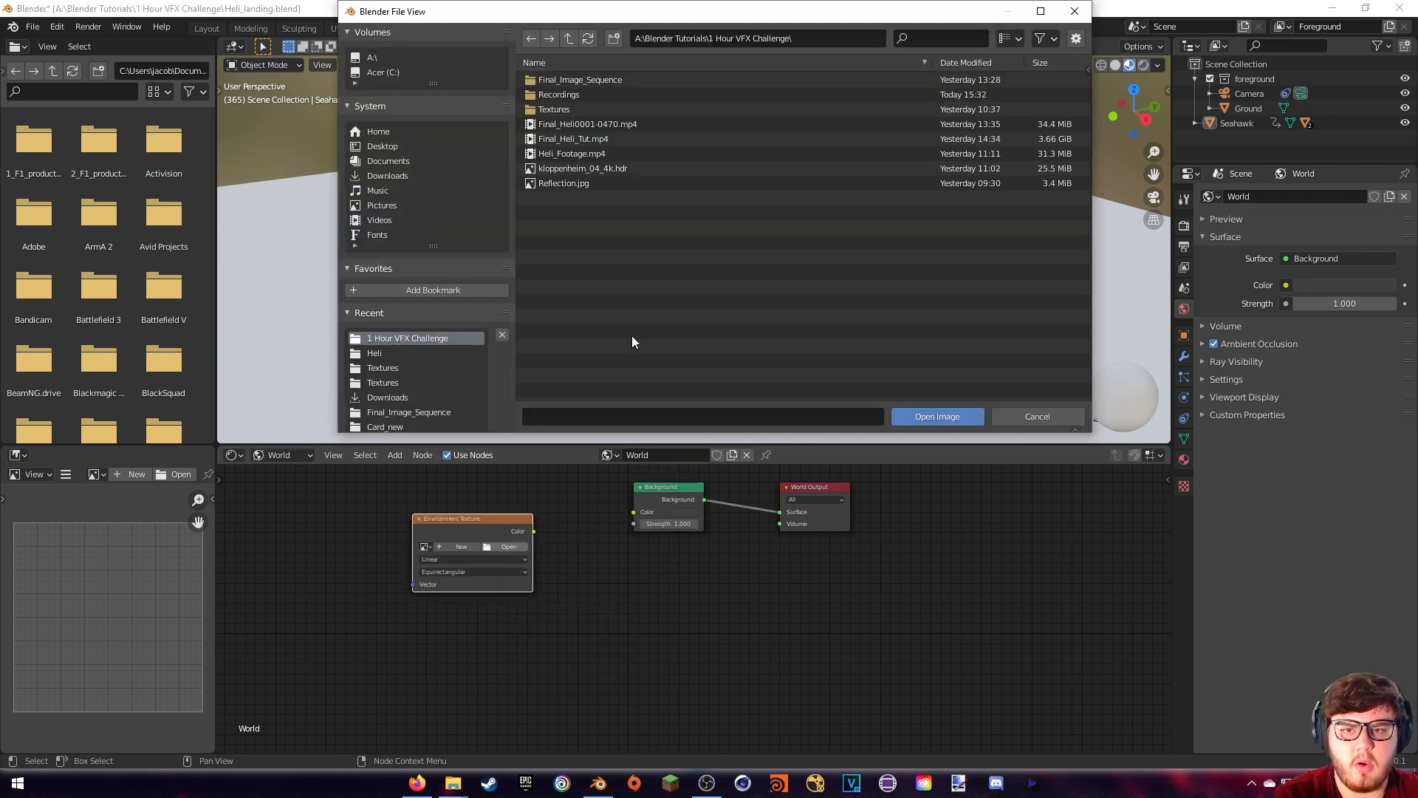
click(580, 168)
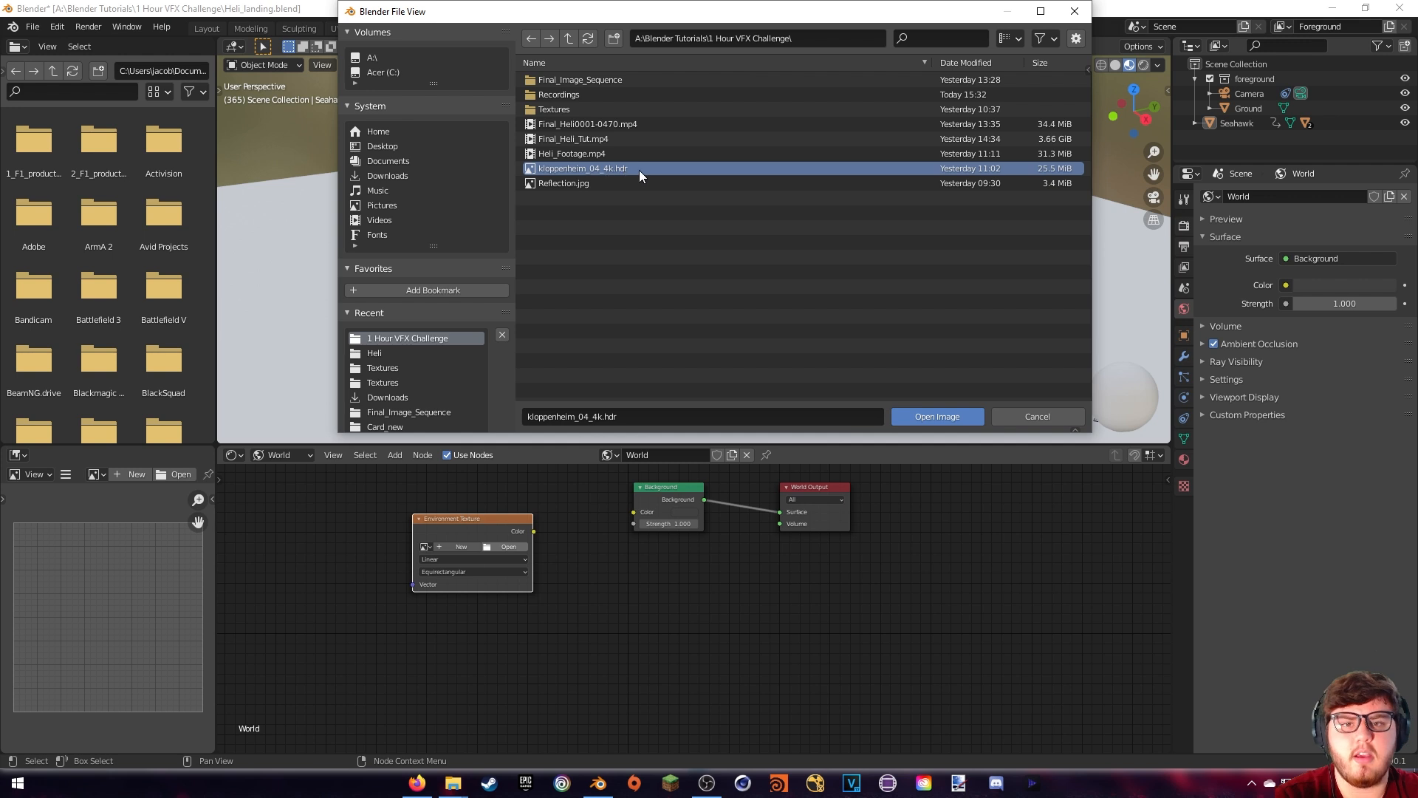
click(930, 417)
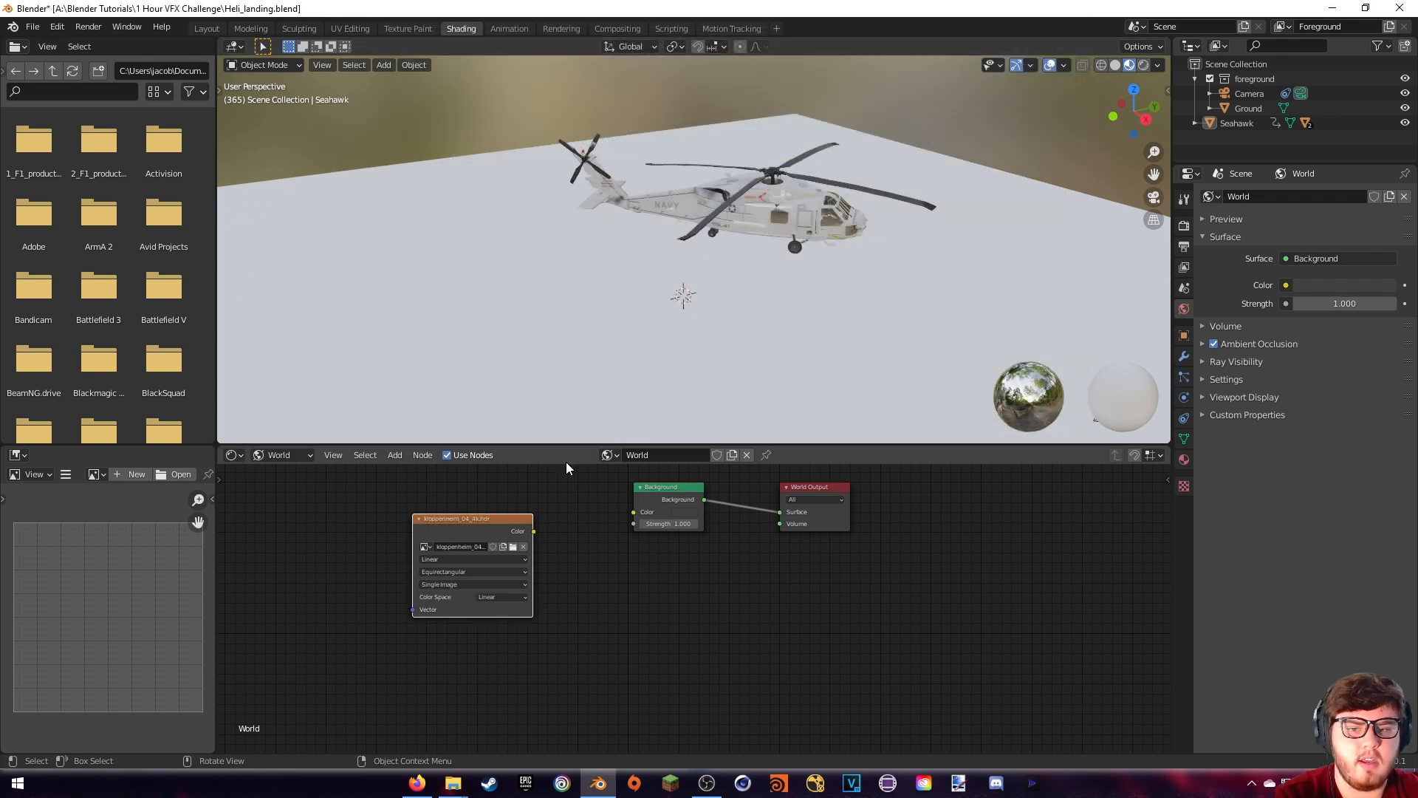
drag(502, 531, 634, 512)
drag(535, 507, 508, 508)
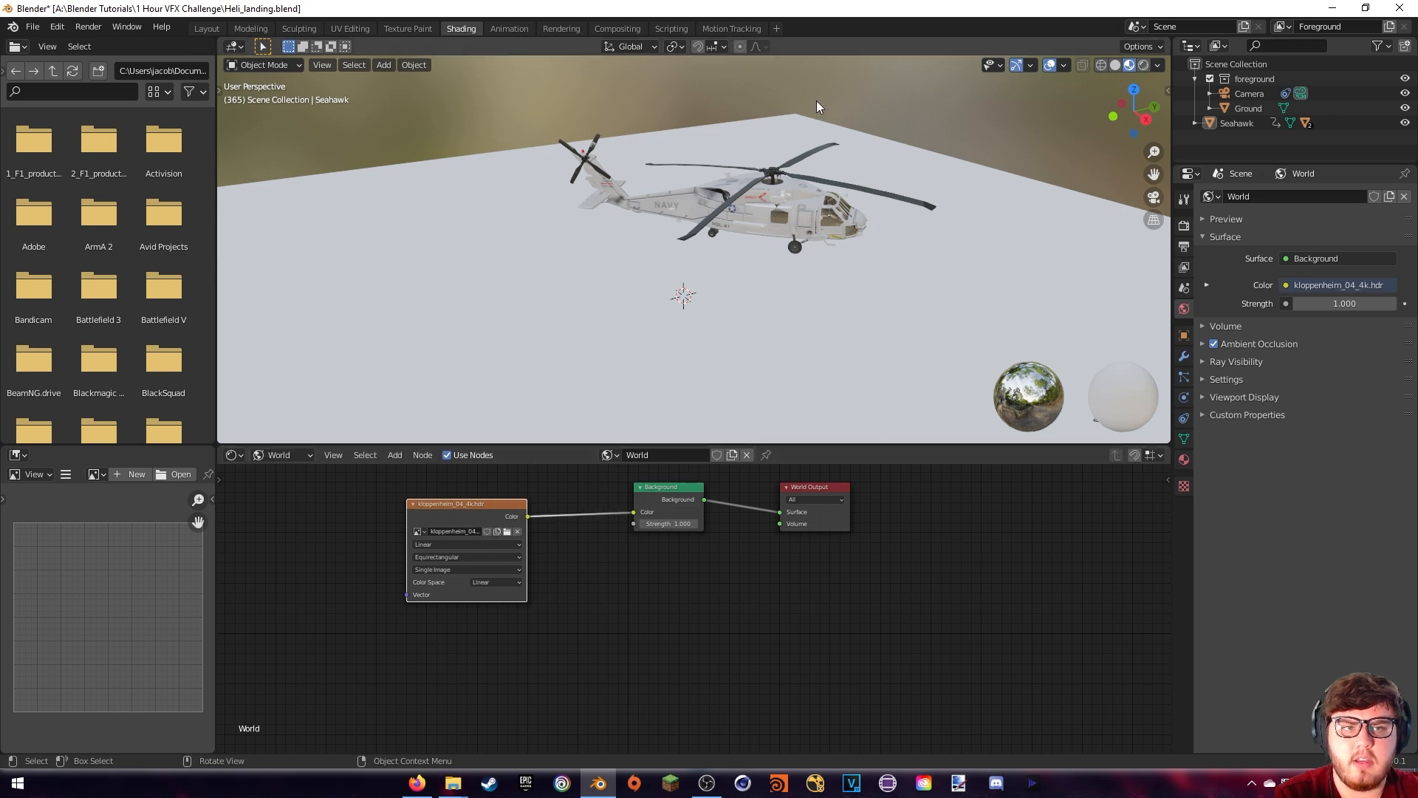
Show the viewport in rendered shading through the camera, framed closer on the helicopter
click(1141, 69)
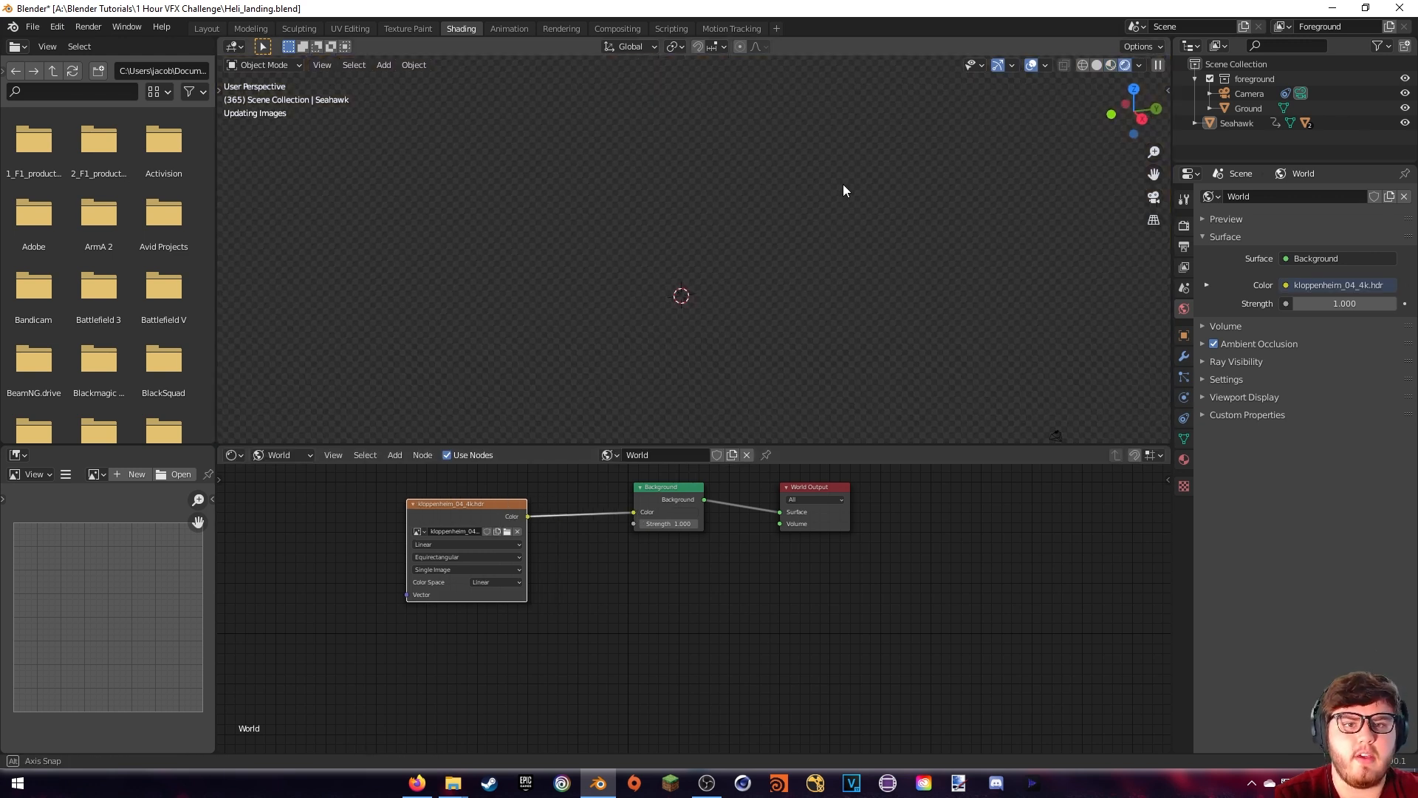
key(KP_0)
scroll(818, 186, up, 3)
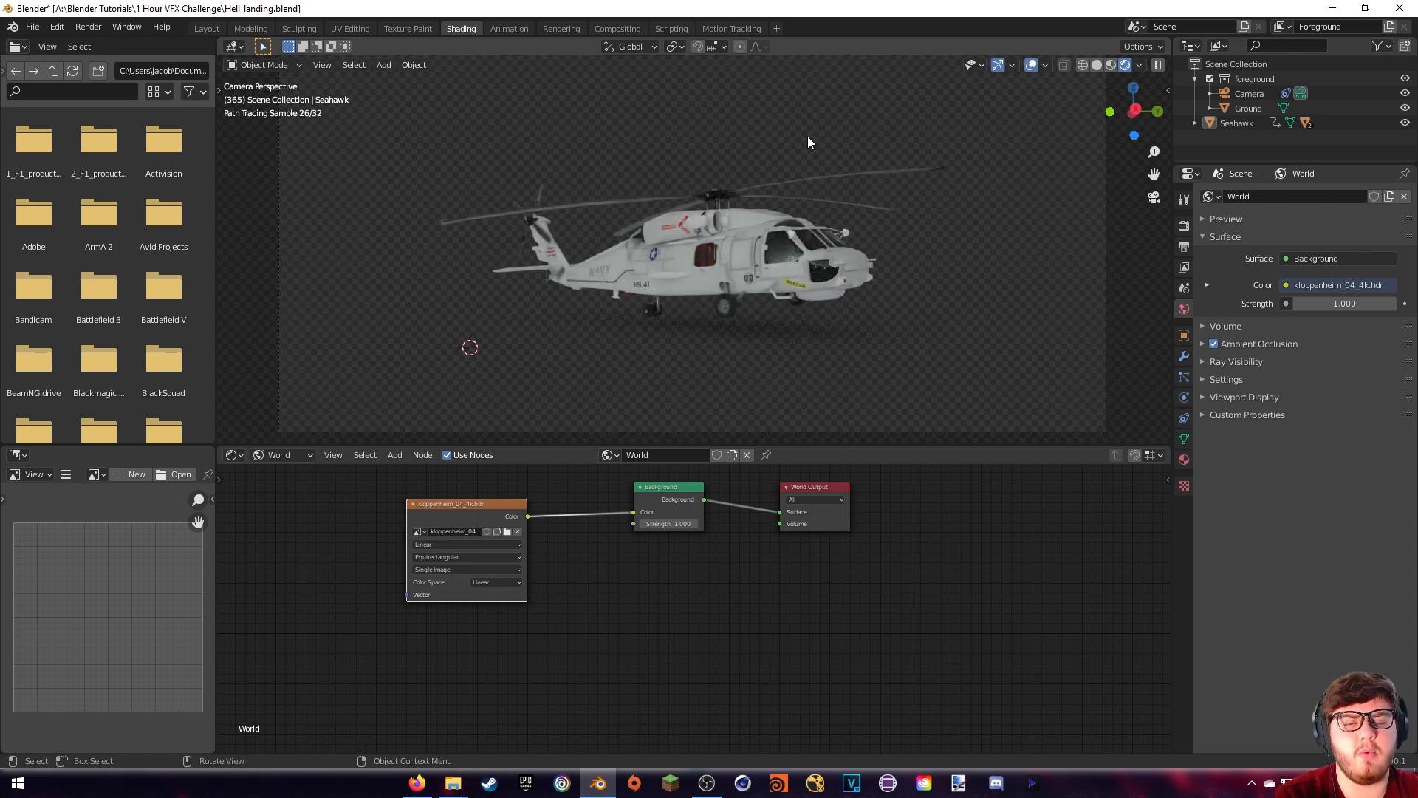
Enable the camera's background images so Heli_Footage.mp4 shows behind the helicopter, and expand their settings
click(1250, 94)
click(1219, 451)
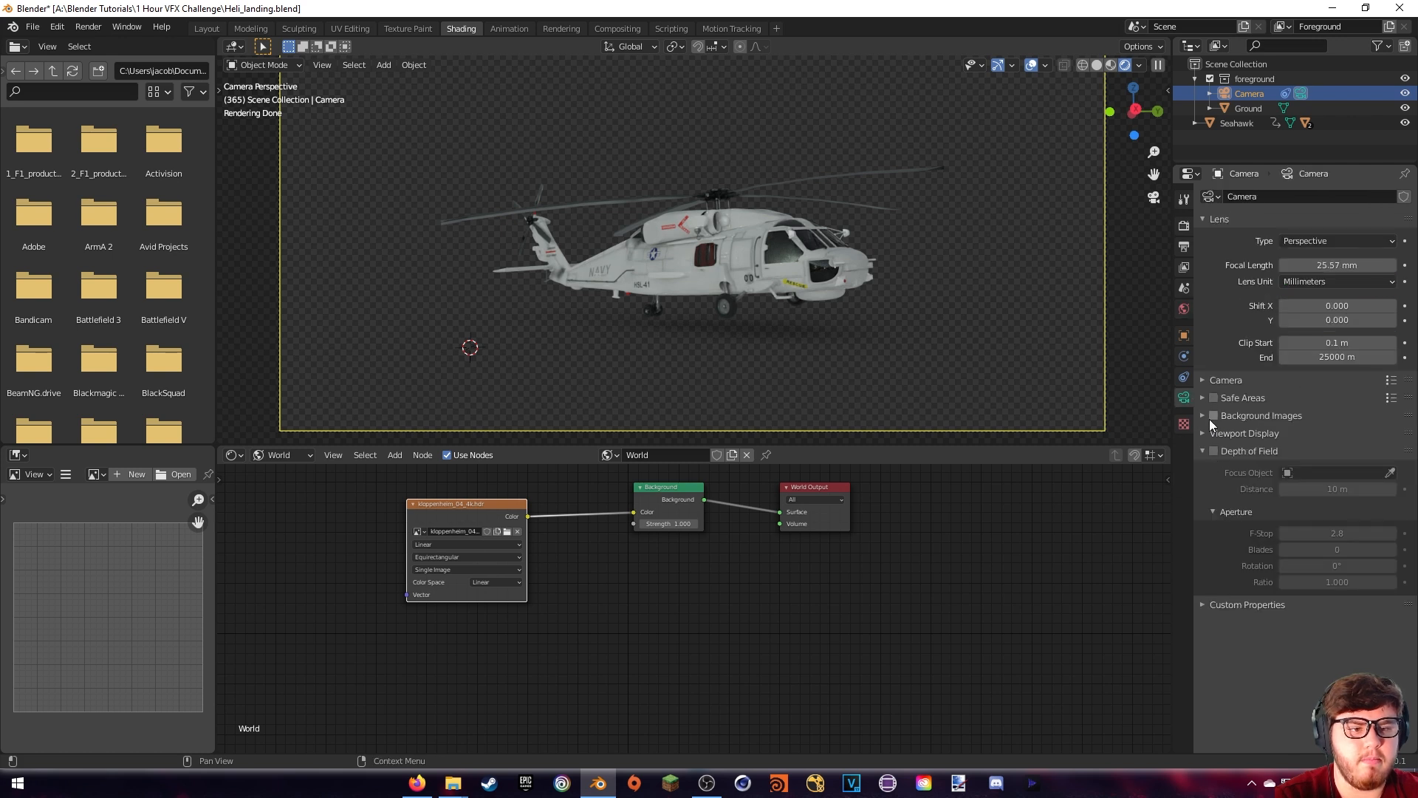
click(1213, 416)
click(1204, 415)
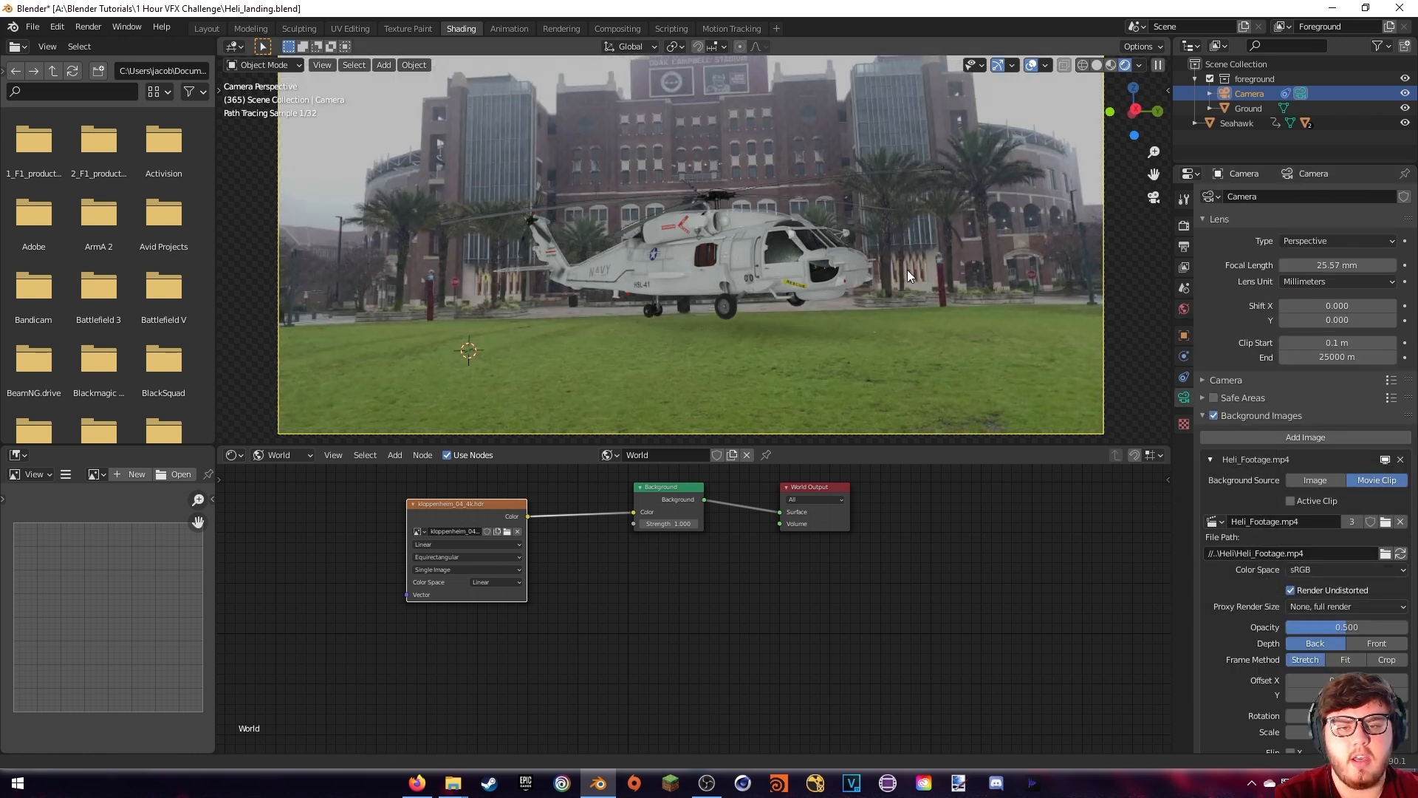
shift+middle_drag(907, 269, 882, 307)
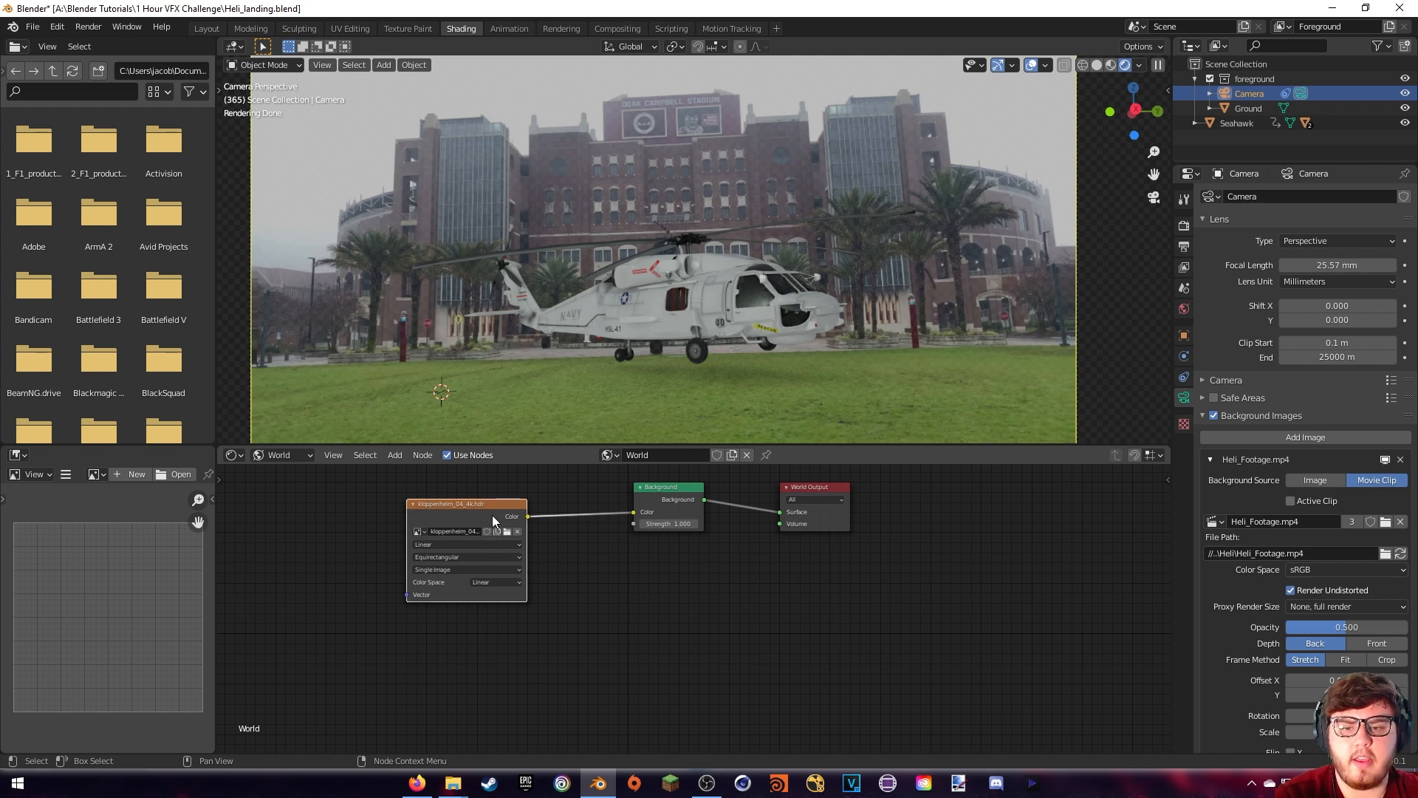
Move the Environment Texture node further from the Background node and insert a Gamma node between them
drag(492, 516, 413, 528)
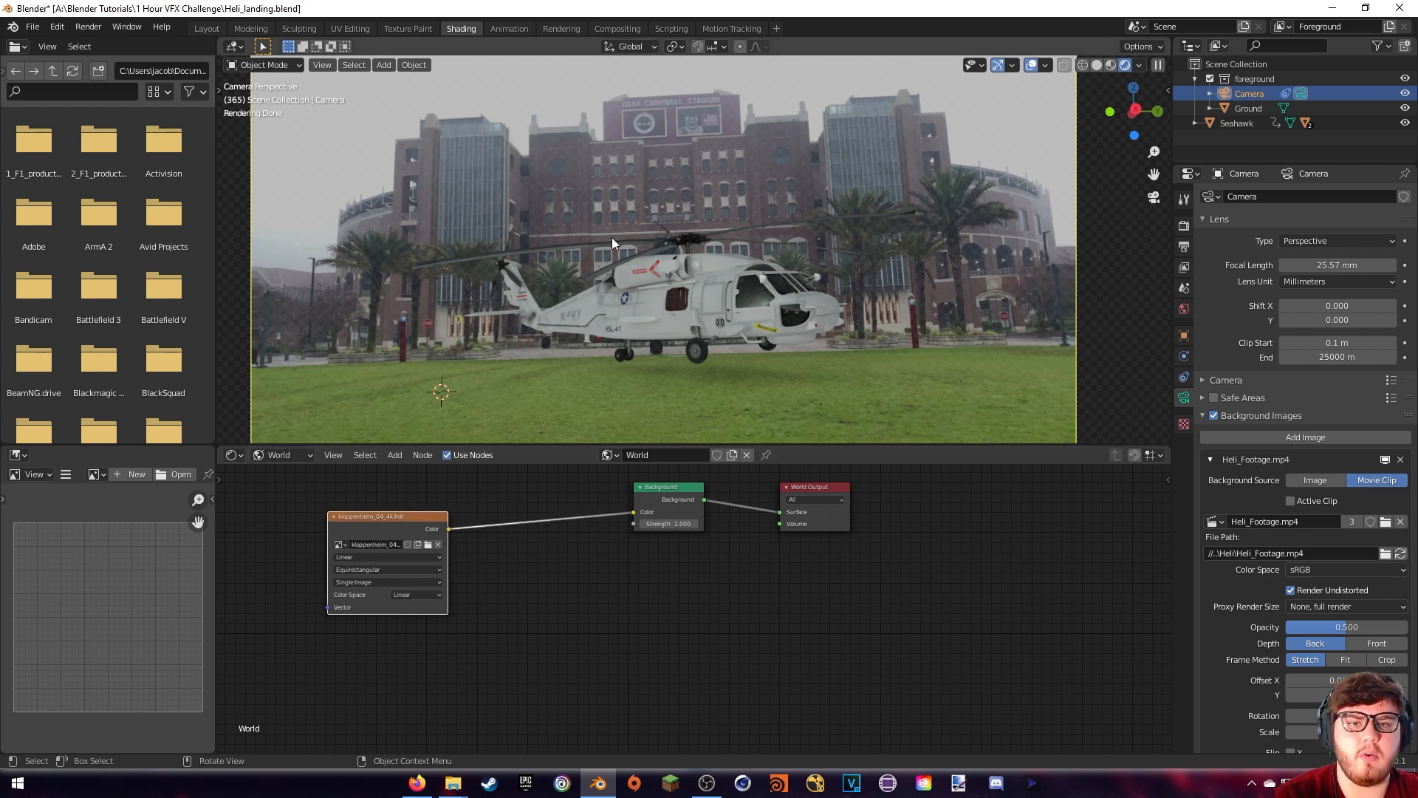
shift+middle_drag(631, 370, 653, 342)
key(shift+a)
click(487, 501)
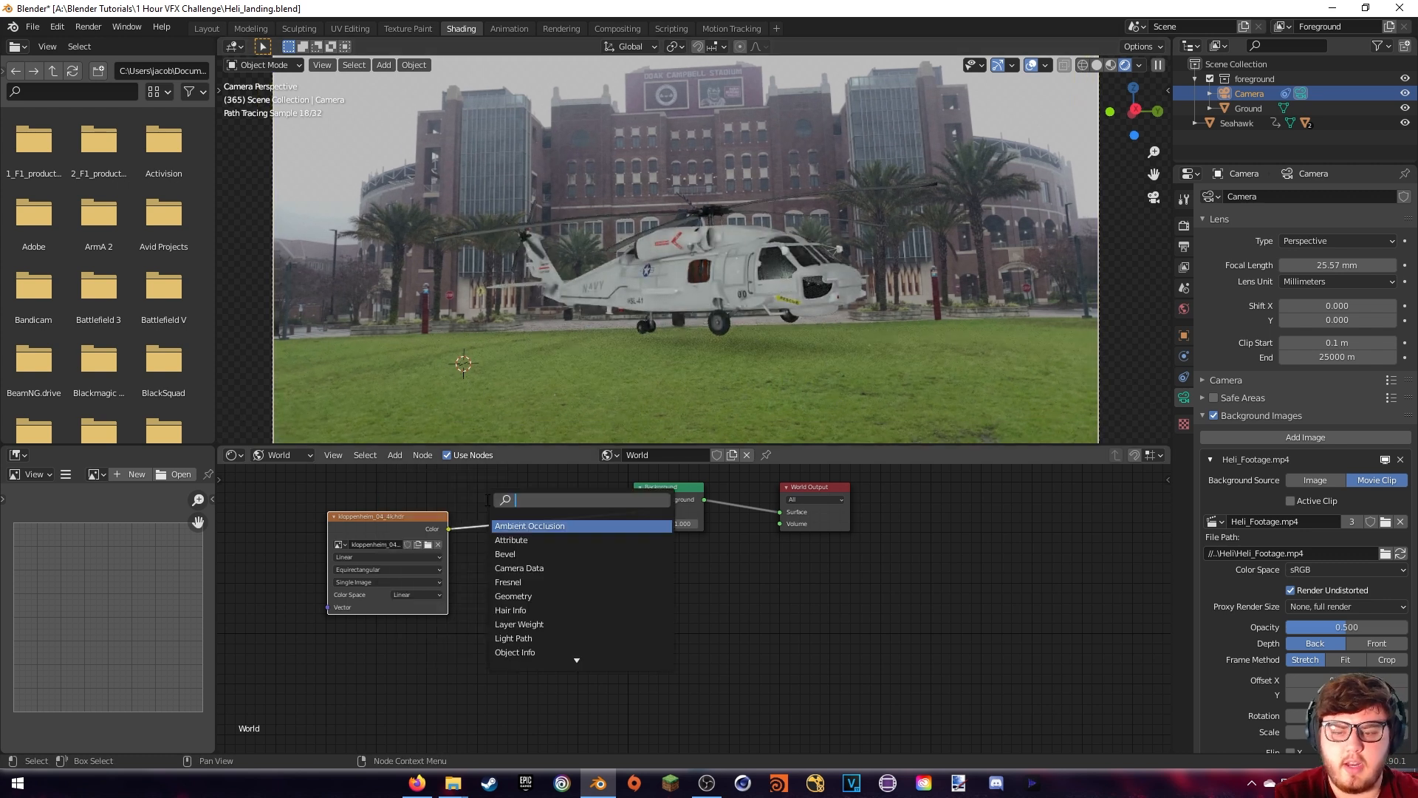
text(gamma)
click(515, 530)
click(516, 532)
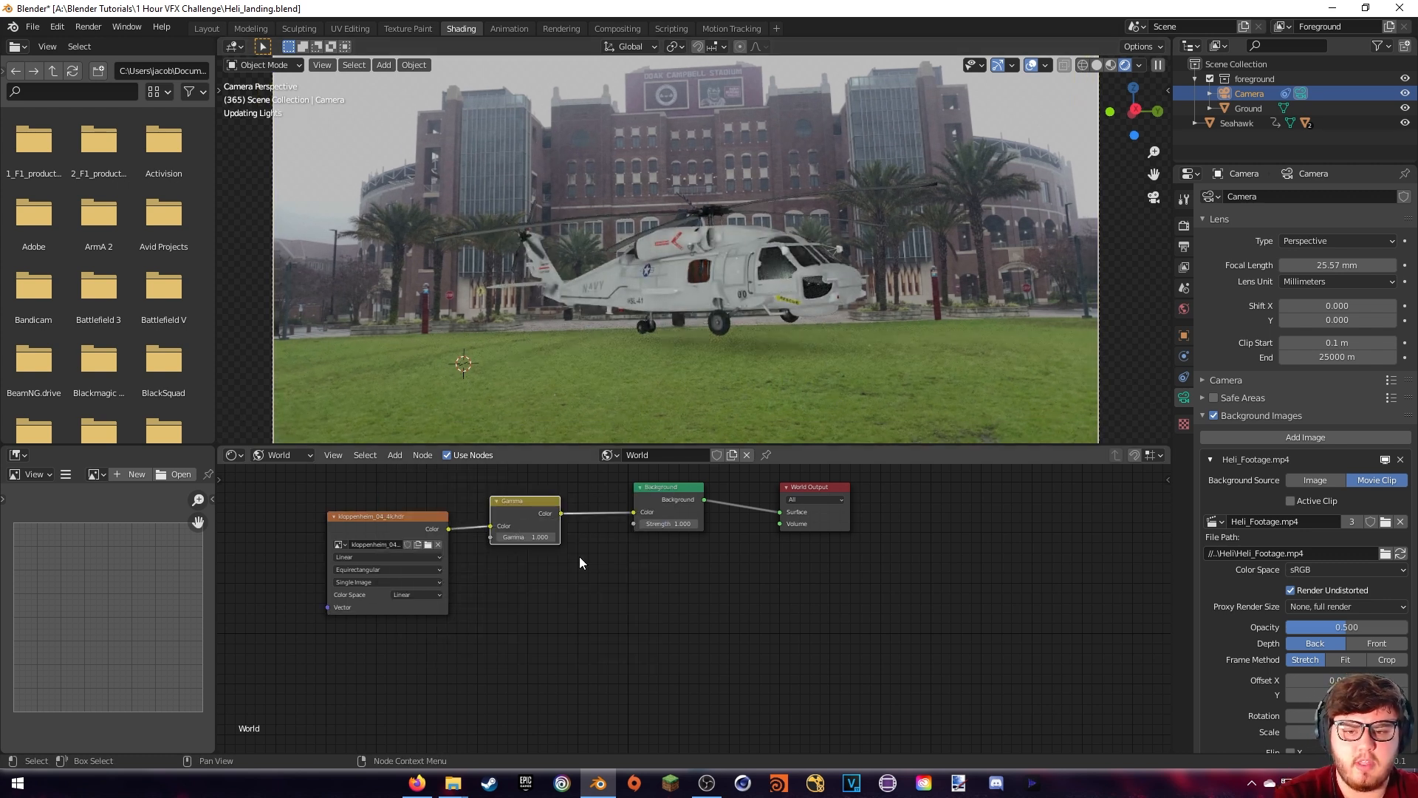
Set the Gamma node's value to 0.400 and clear the object selection in the viewport
scroll(581, 561, up, 5)
middle_drag(510, 503, 630, 564)
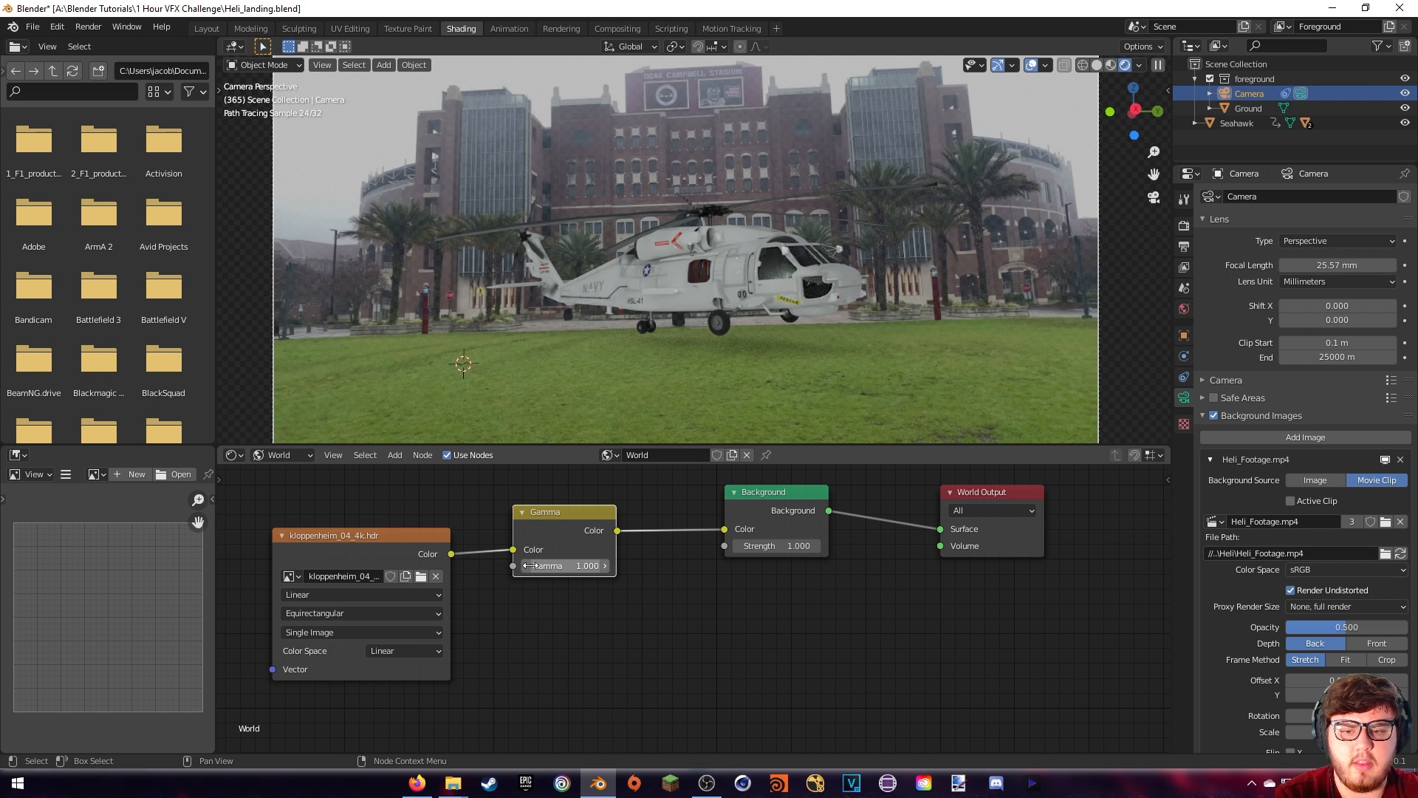
drag(531, 566, 501, 566)
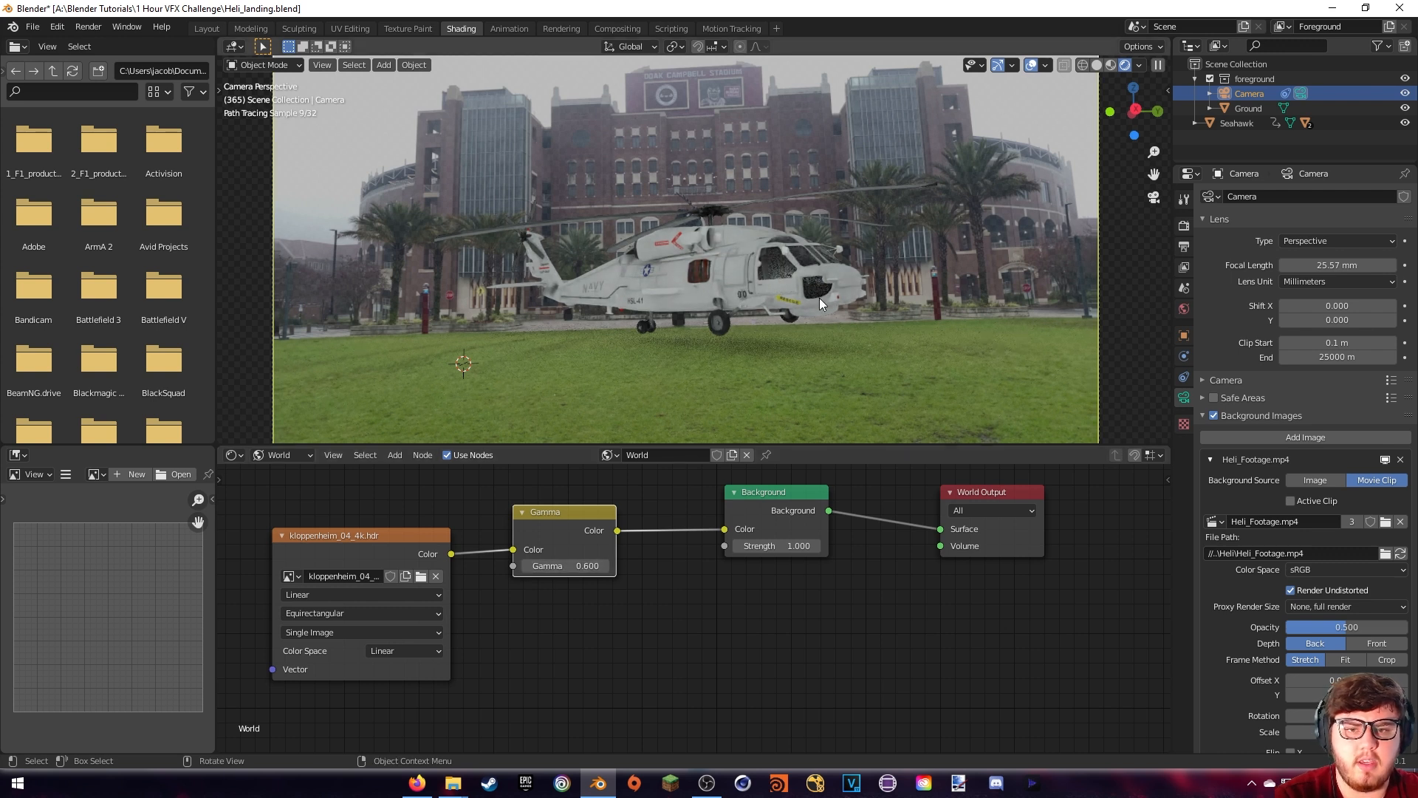
drag(526, 566, 514, 566)
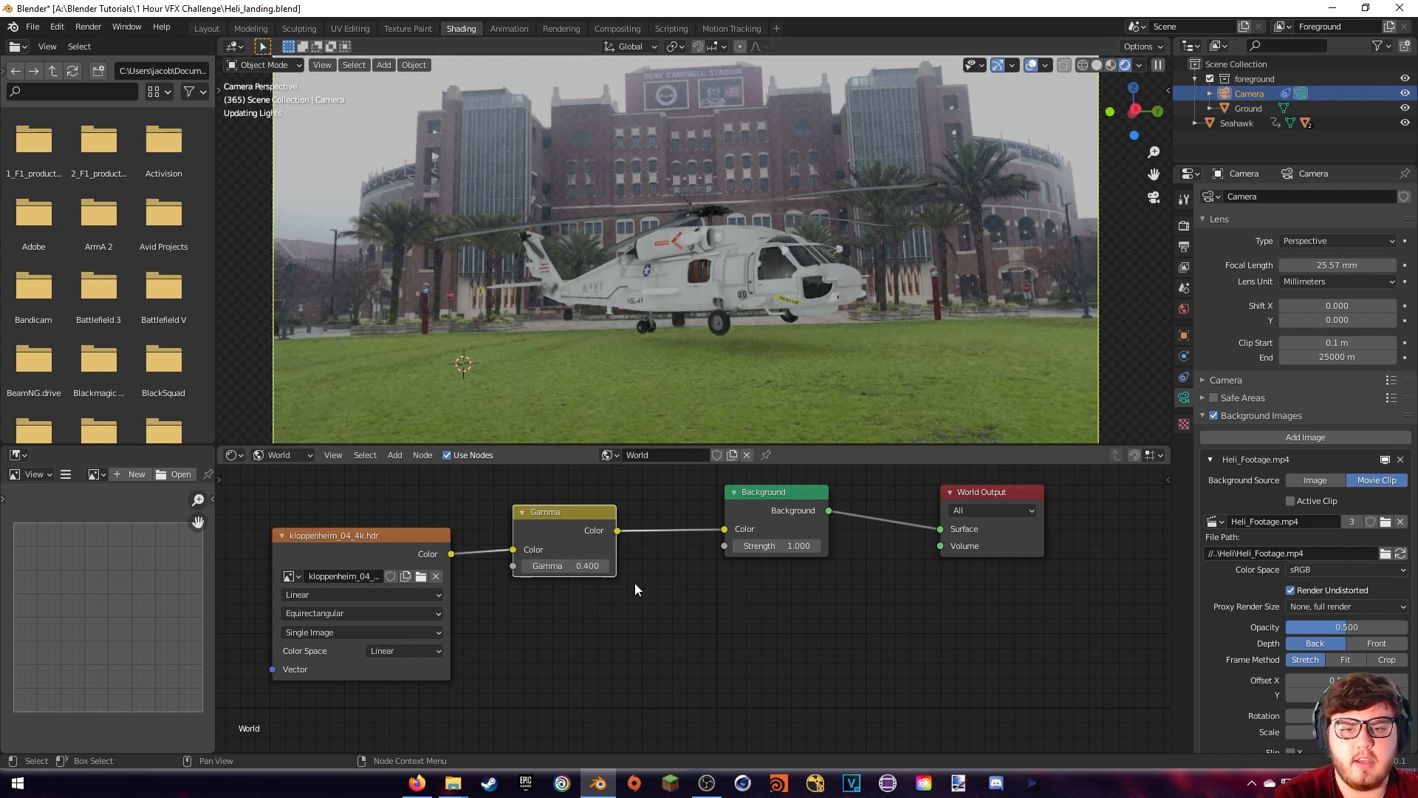
click(689, 143)
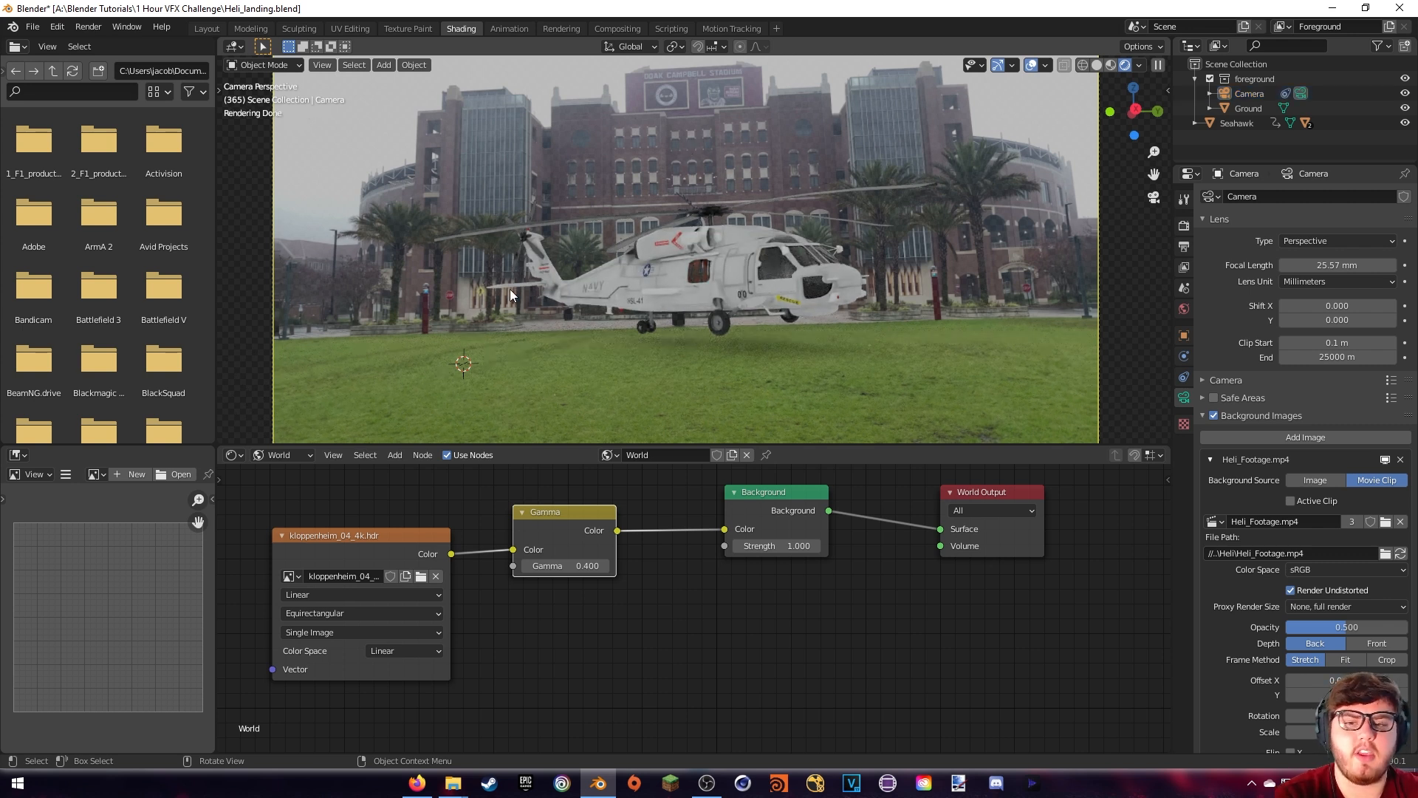
Switch the shader editor from world to object shader nodes
click(274, 455)
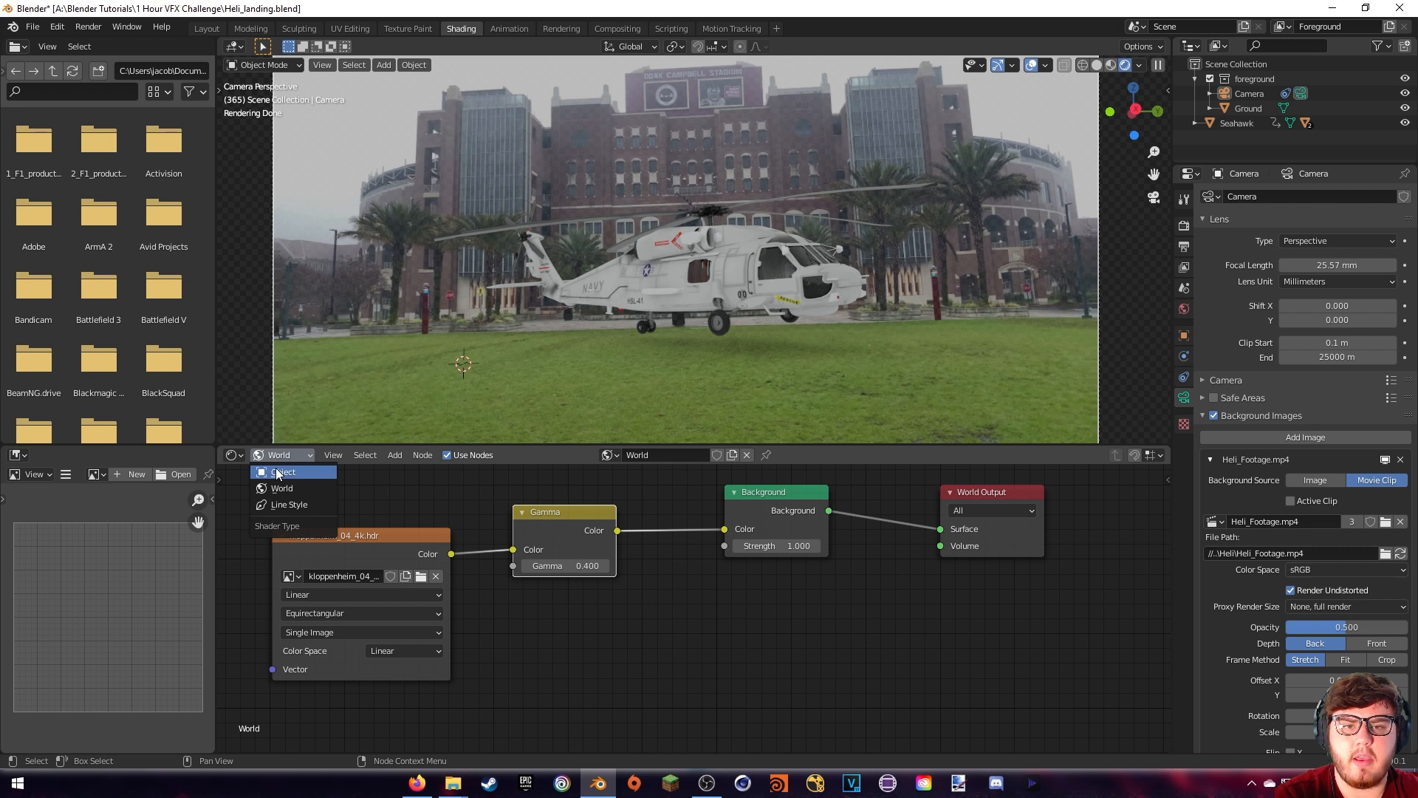
click(279, 473)
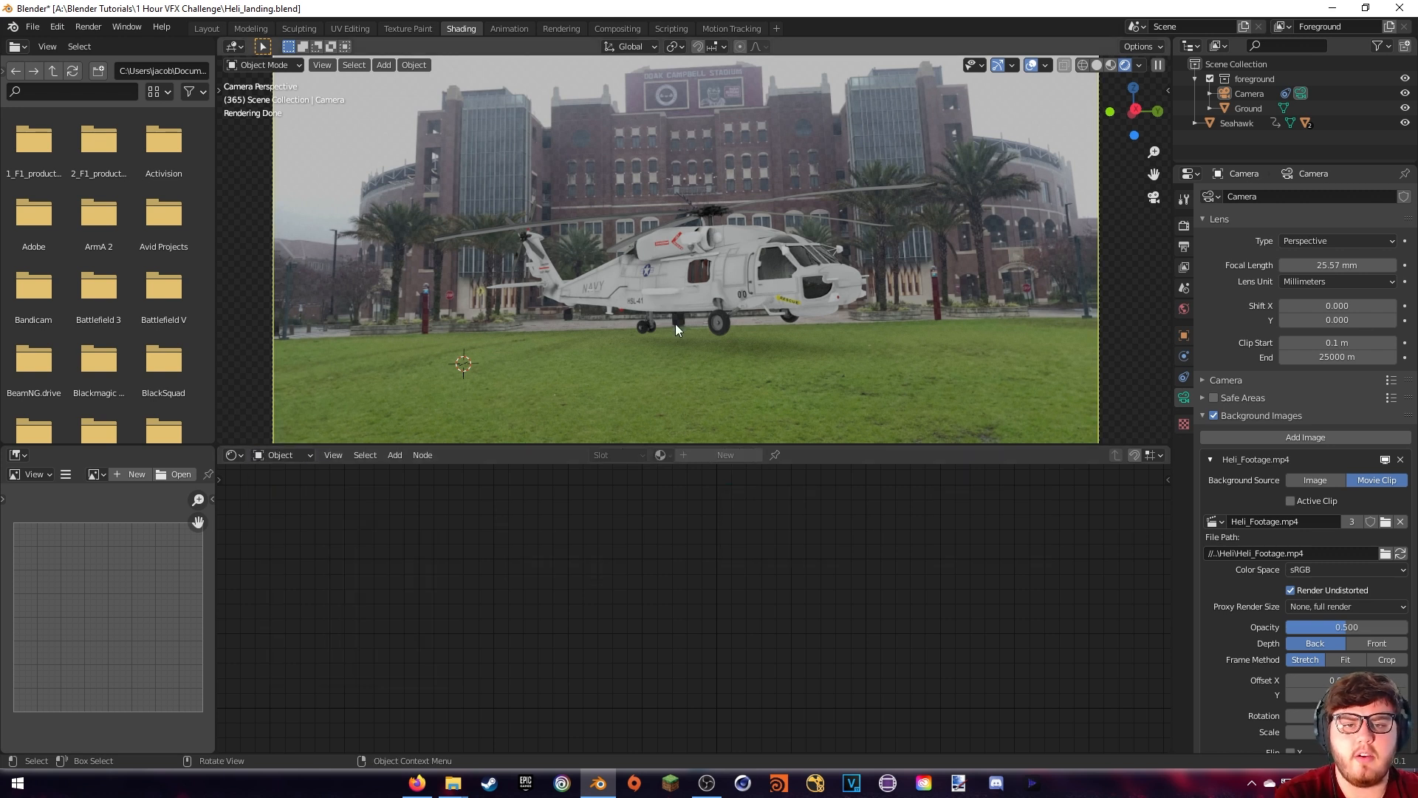
shift+middle_drag(663, 210, 680, 232)
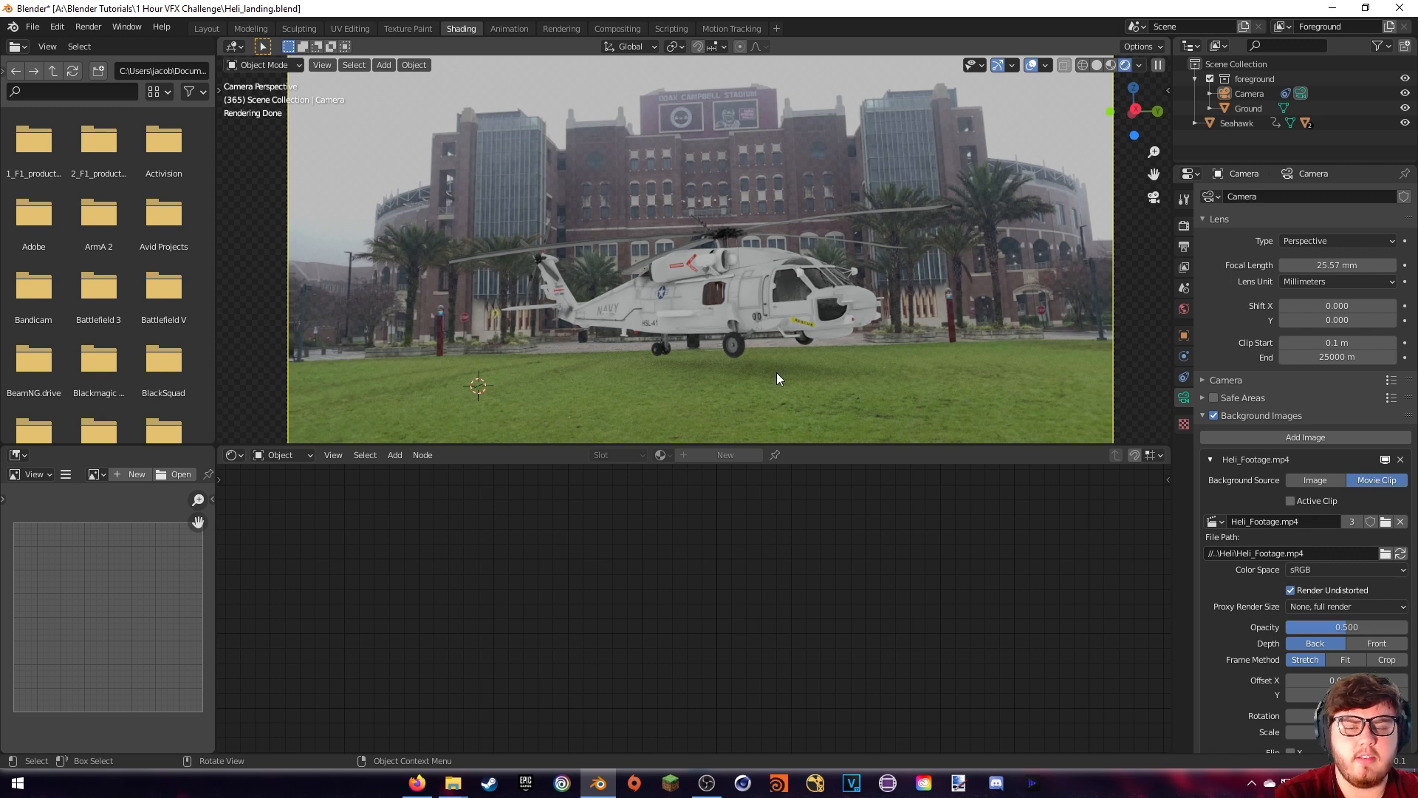
In the Layout workspace, add a point light, raise it about 5 m along Z, and position it above the helicopter
click(211, 29)
shift+middle_drag(553, 392, 551, 349)
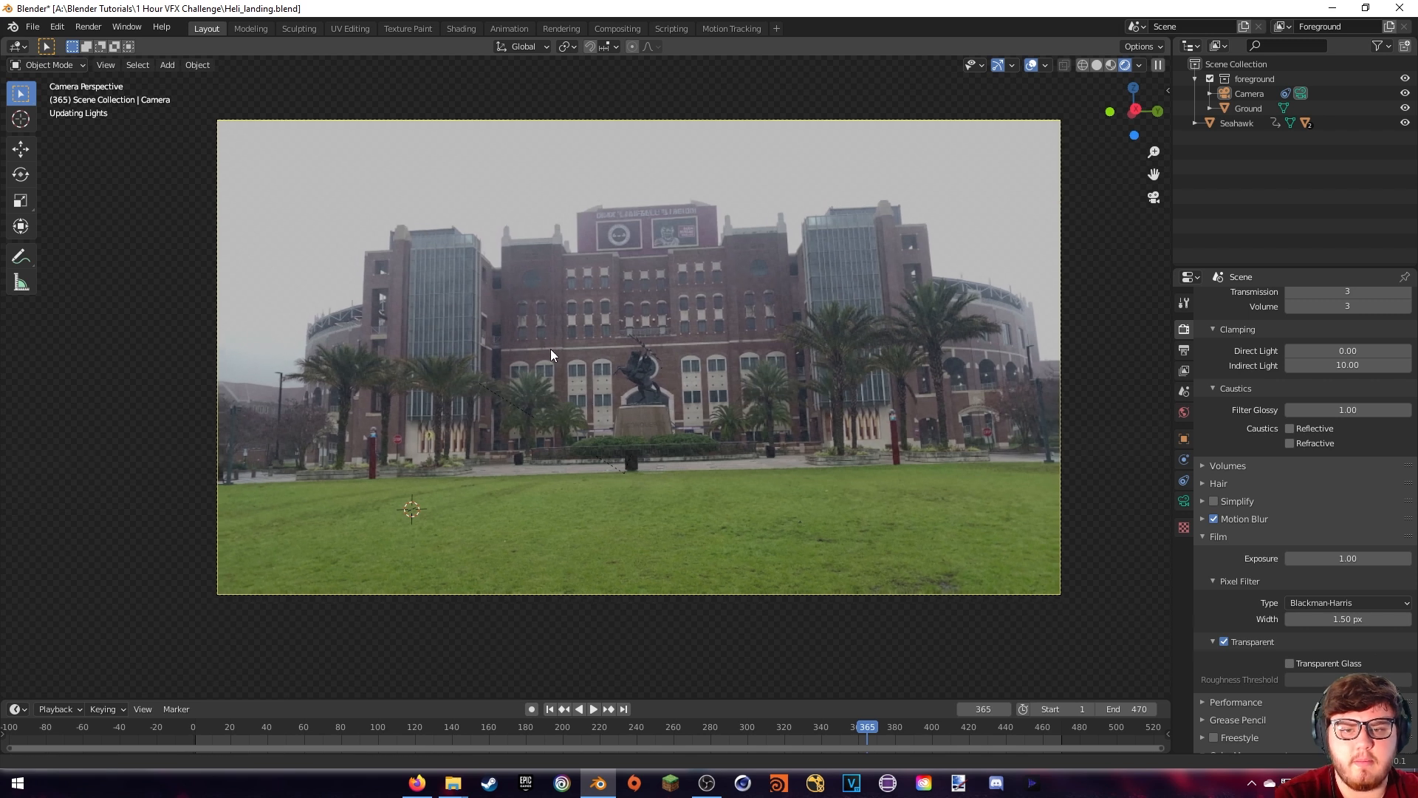
key(shift+a)
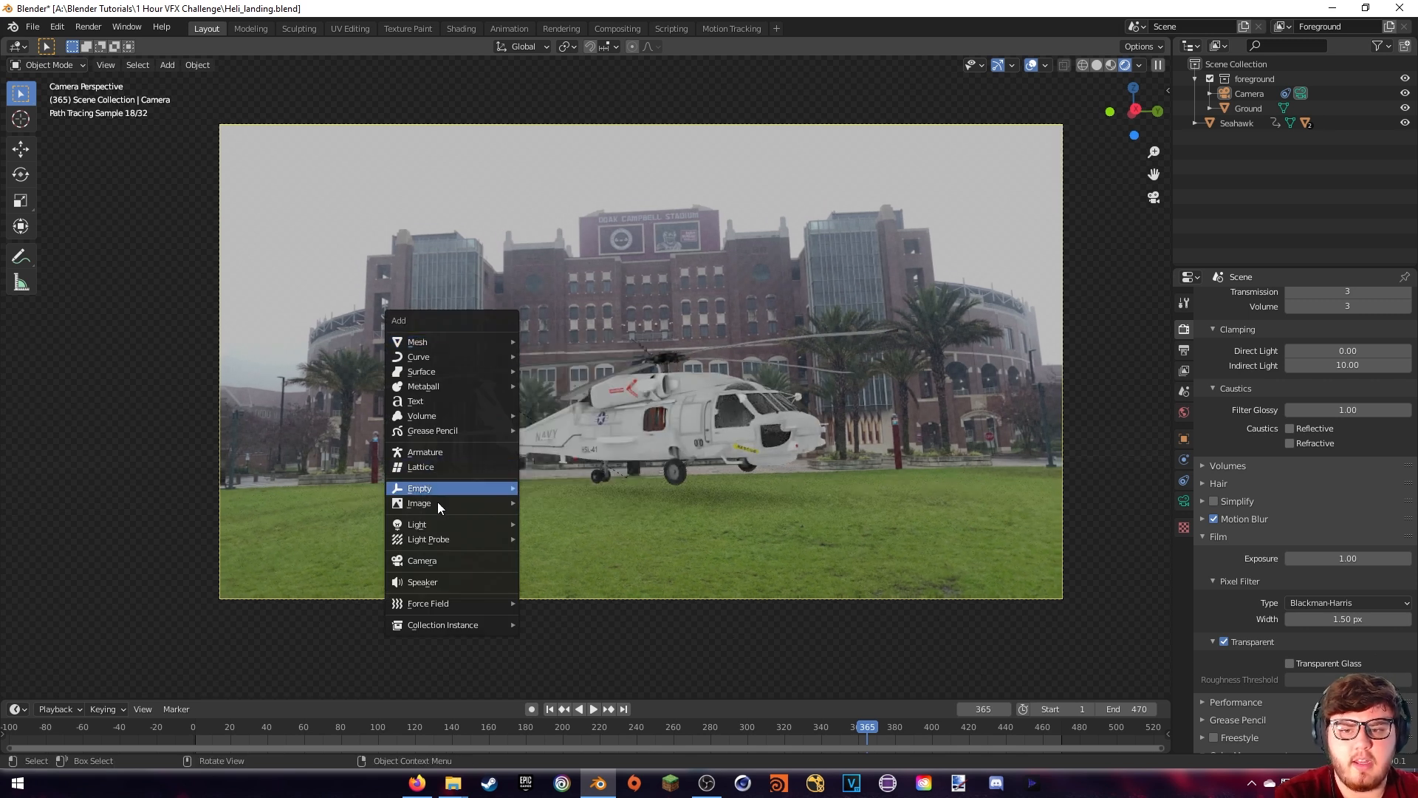
mouse_move(436, 523)
click(549, 524)
key(g)
key(z)
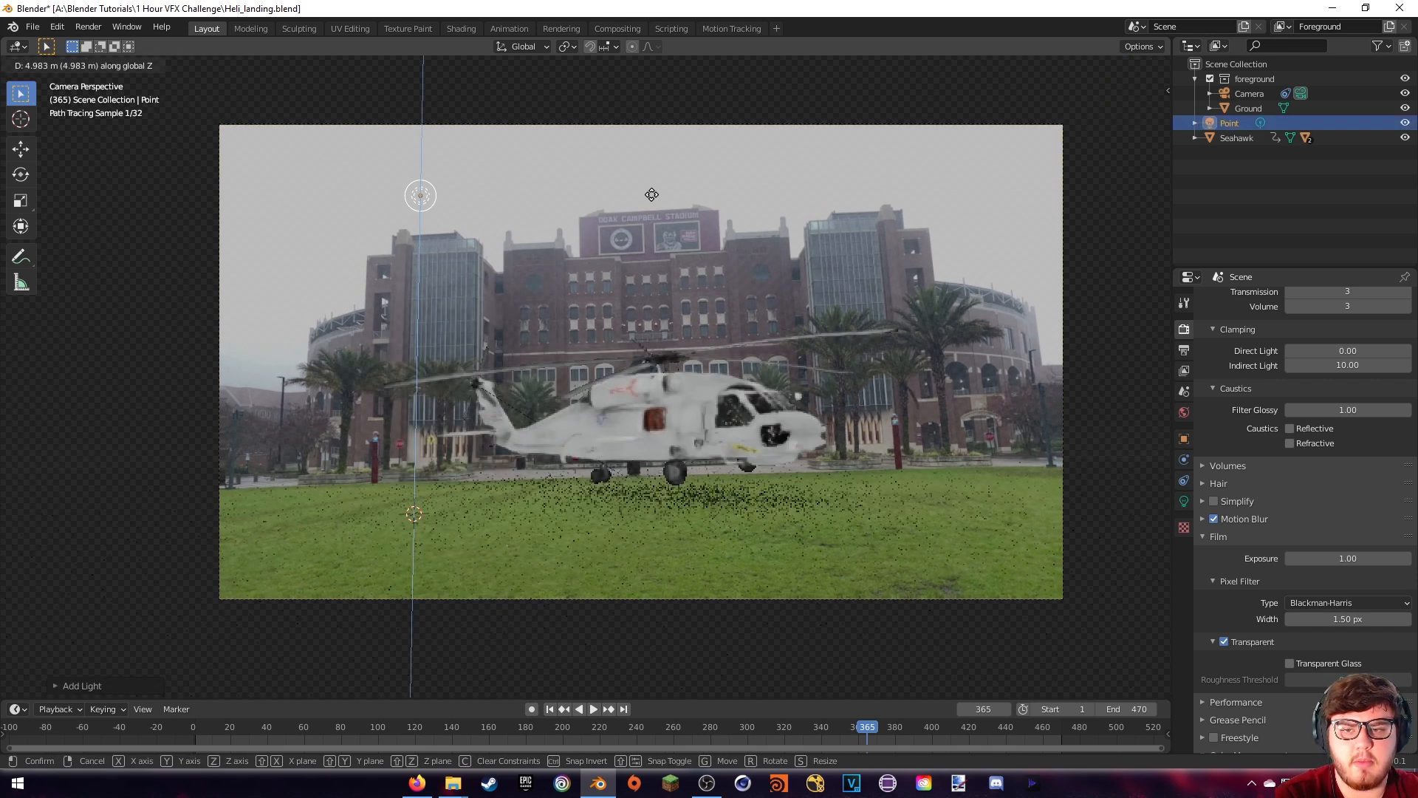
click(637, 218)
key(g)
click(792, 225)
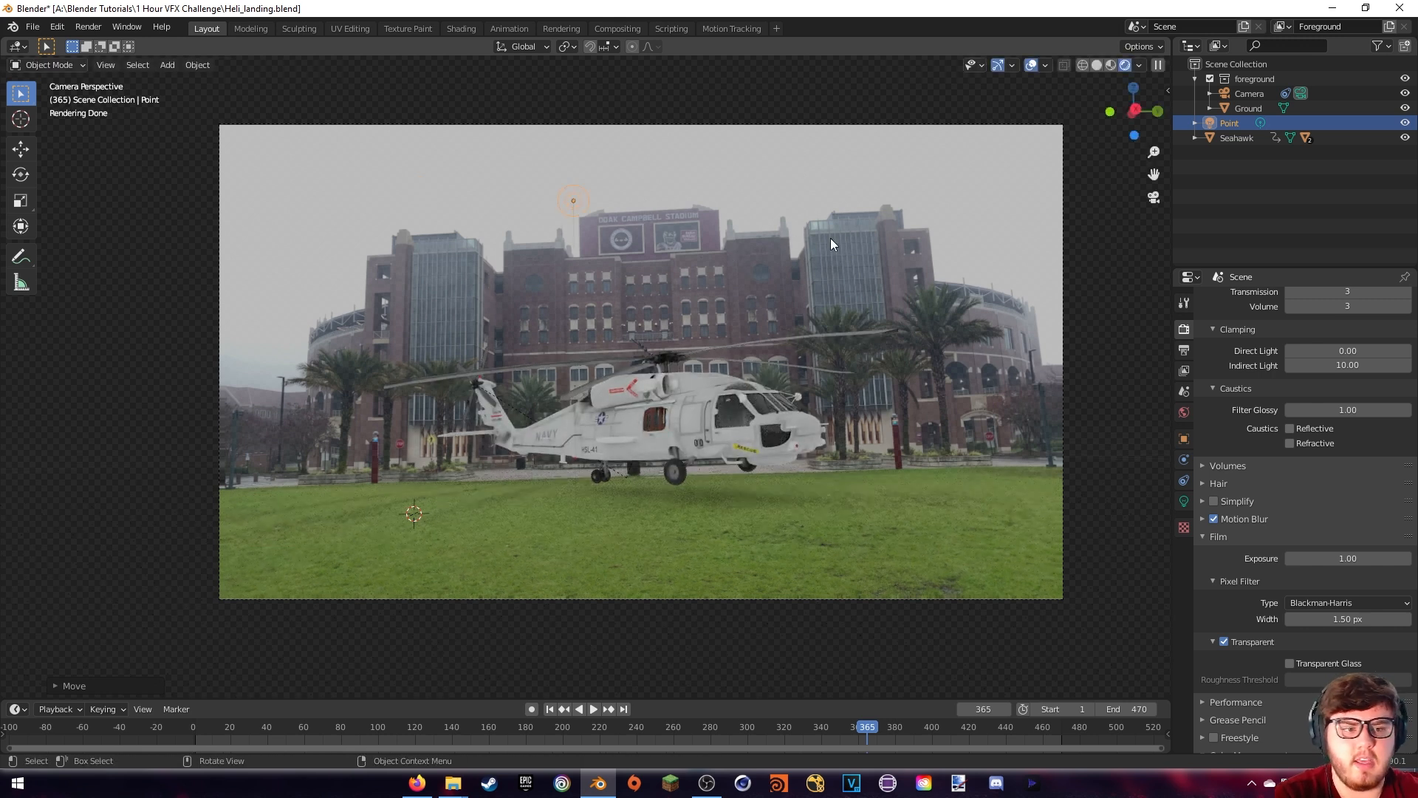
Set the point light's power to 242.5 W and its radius to 0.53 m, and save the file
click(1185, 501)
click(1331, 398)
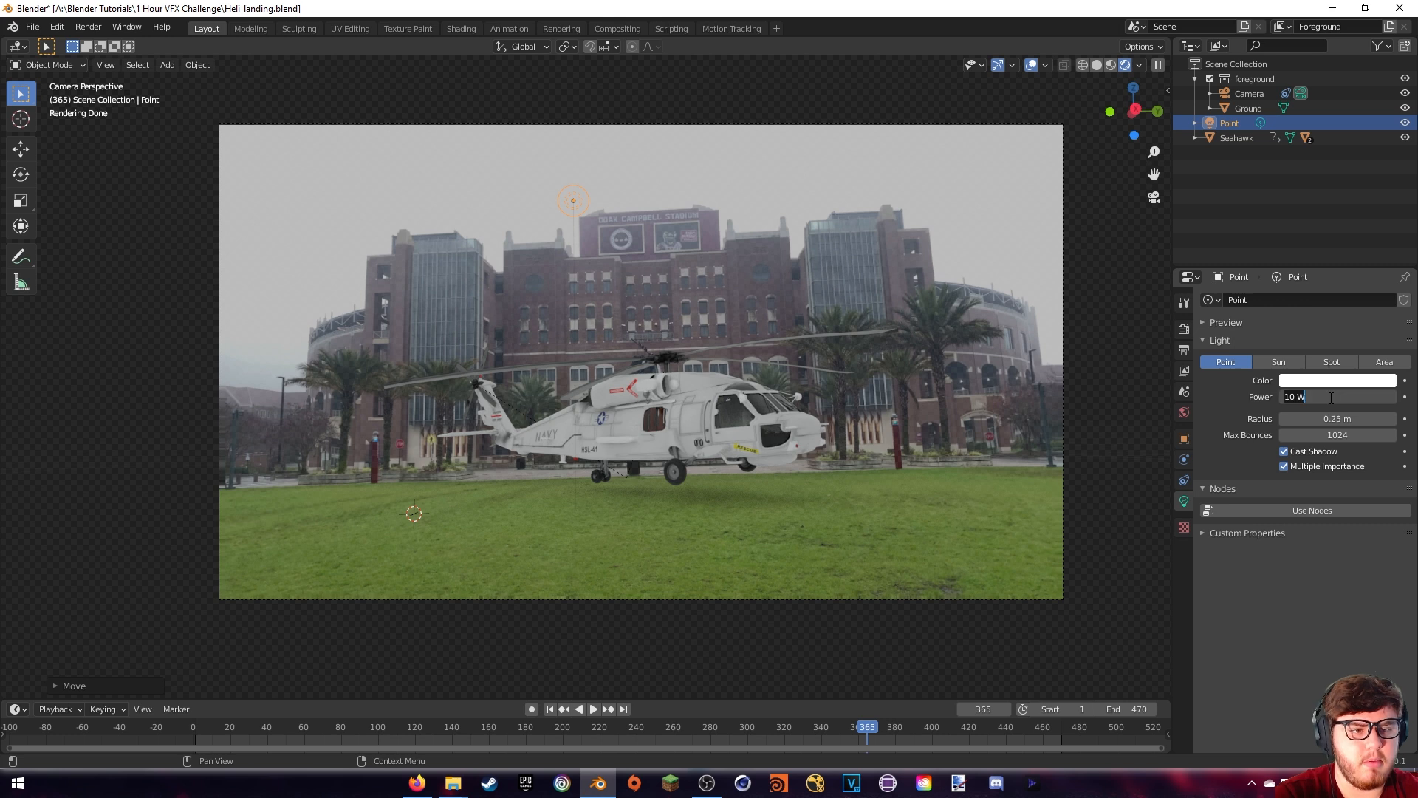
key(Return)
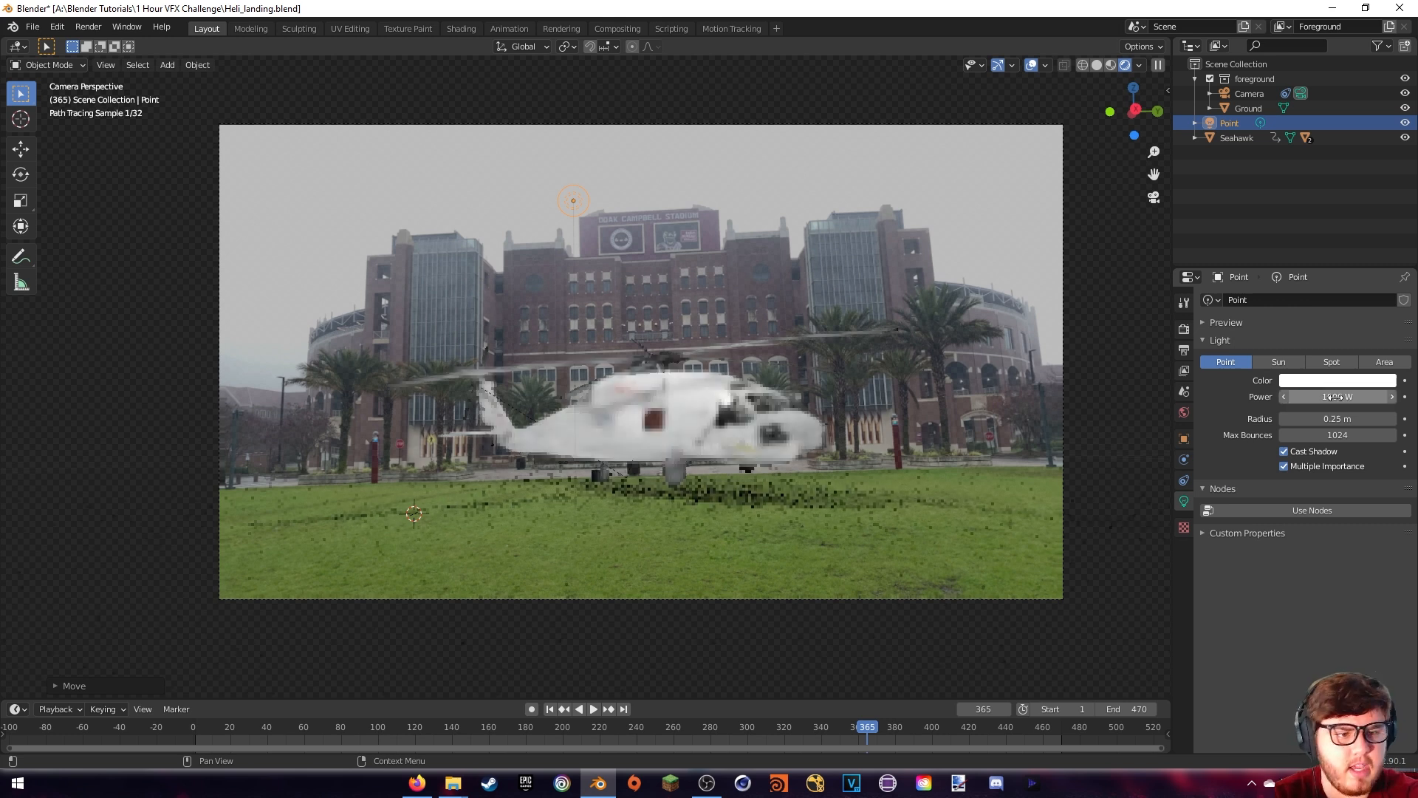
drag(1337, 396, 1305, 397)
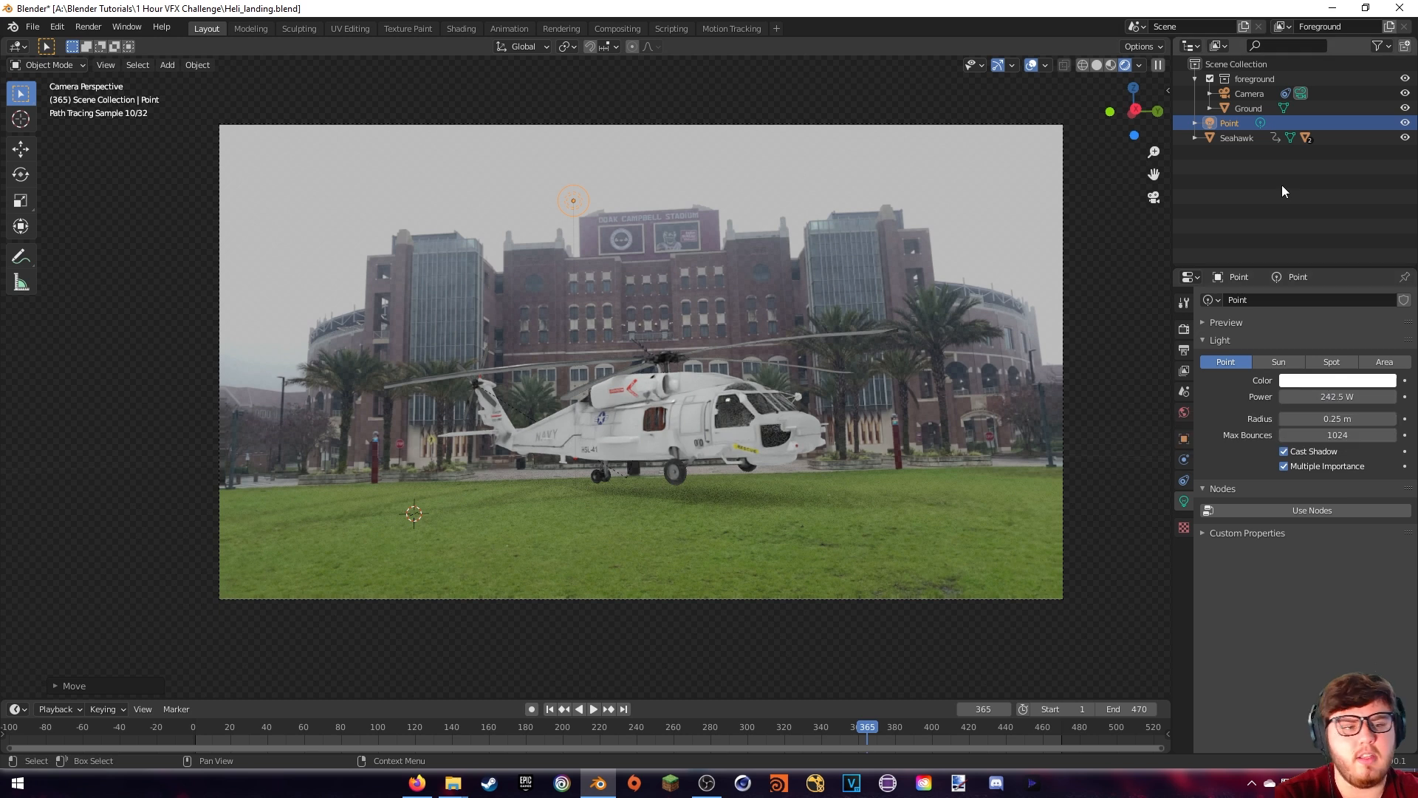
mouse_move(1334, 419)
mouse_down()
mouse_move(1374, 419)
mouse_move(1357, 419)
mouse_up()
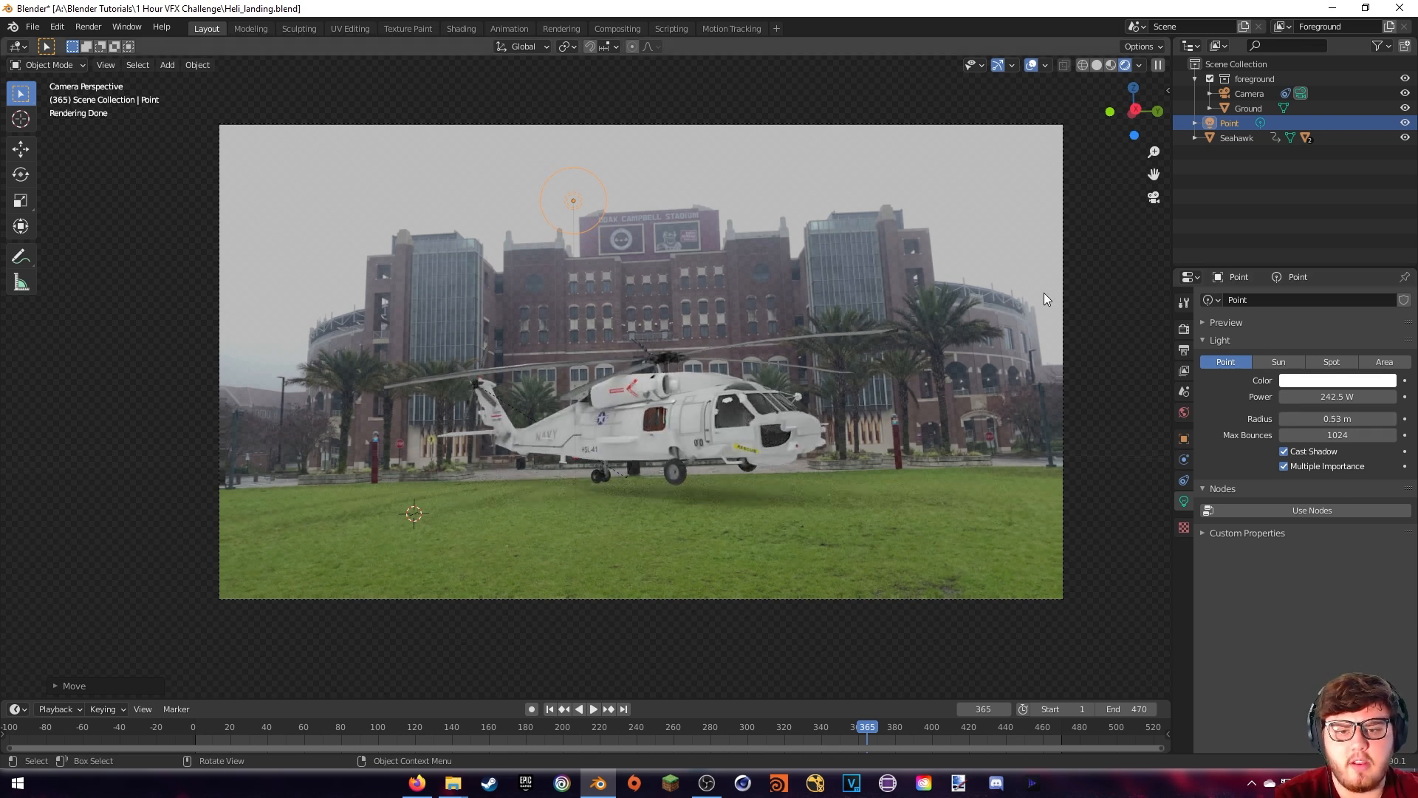
key(ctrl+s)
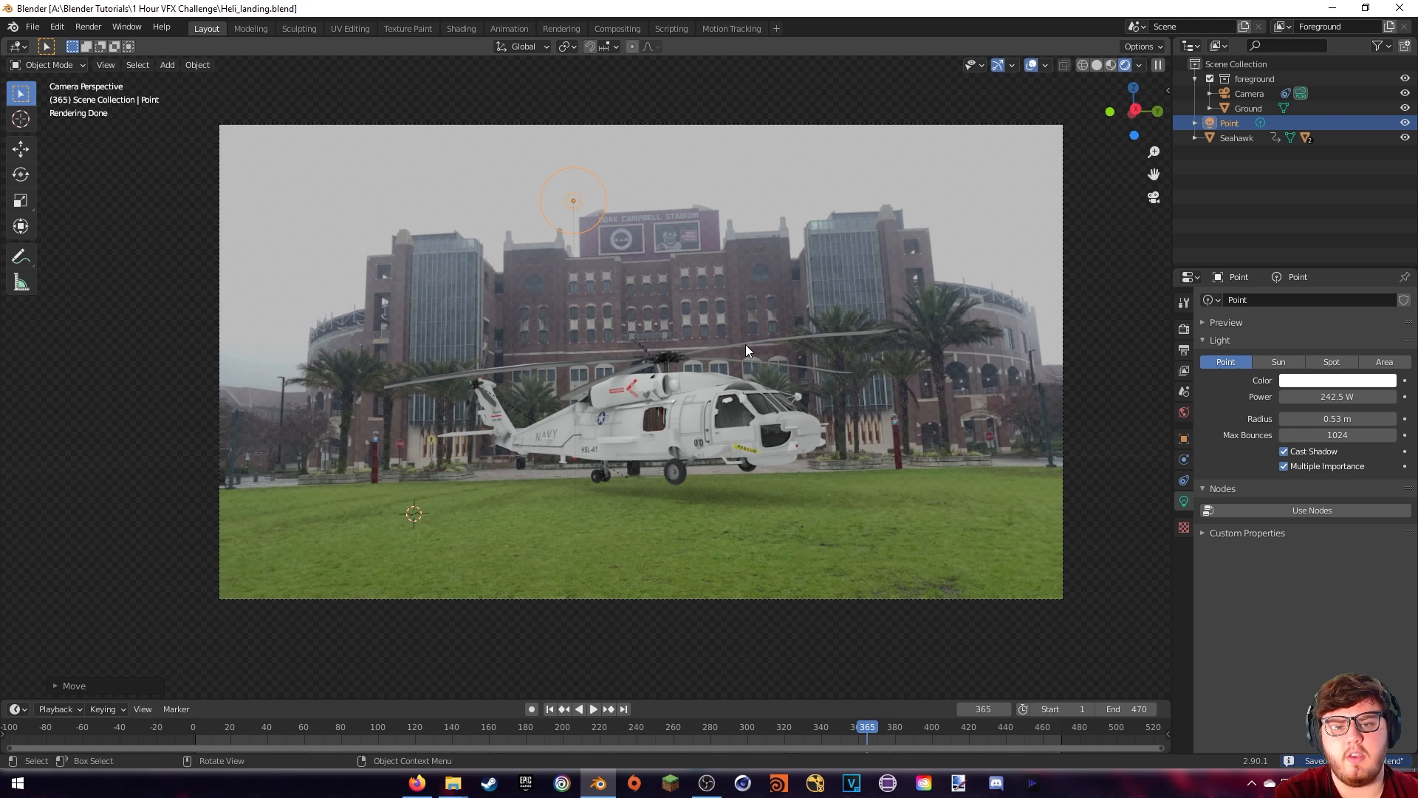
scroll(718, 490, up, 3)
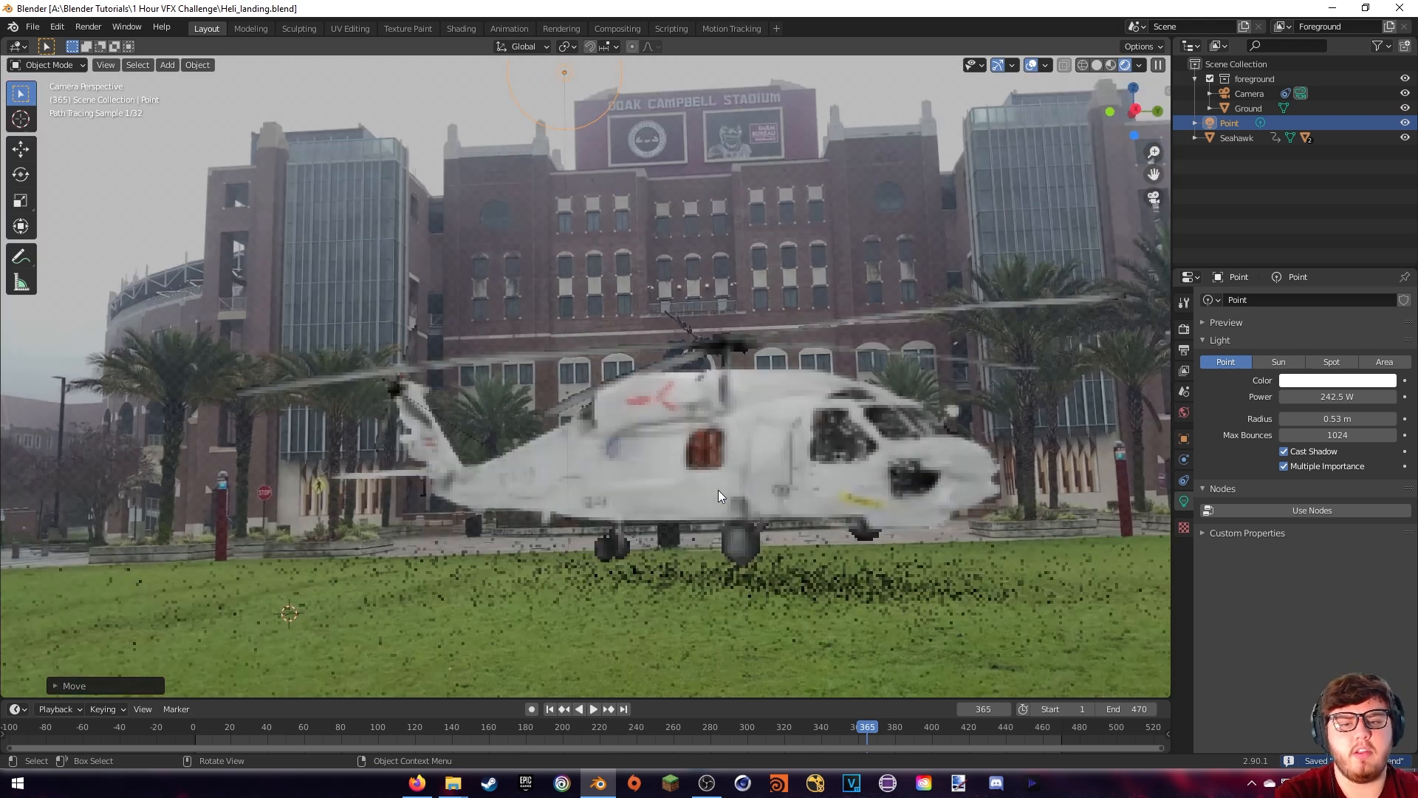
shift+middle_drag(718, 490, 672, 498)
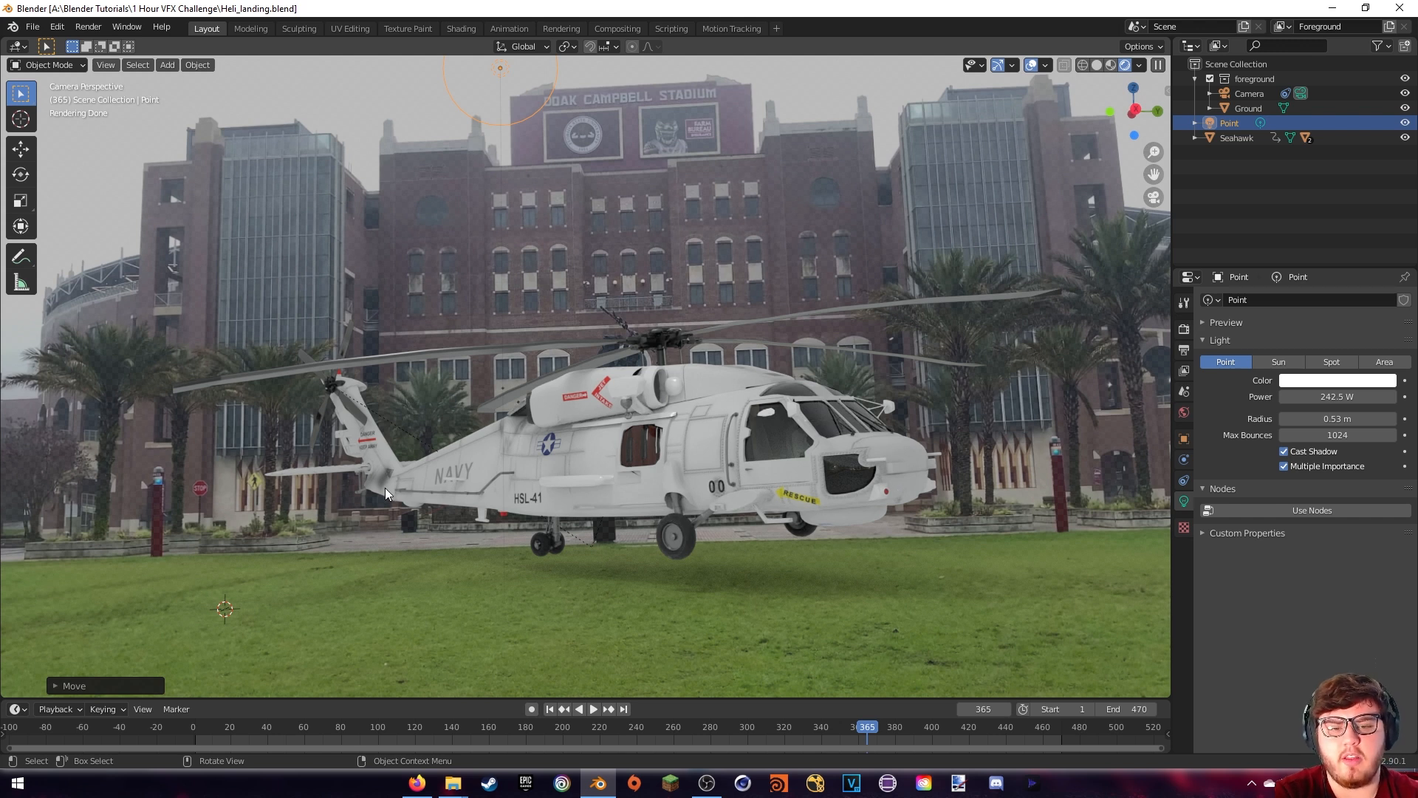
scroll(502, 525, down, 4)
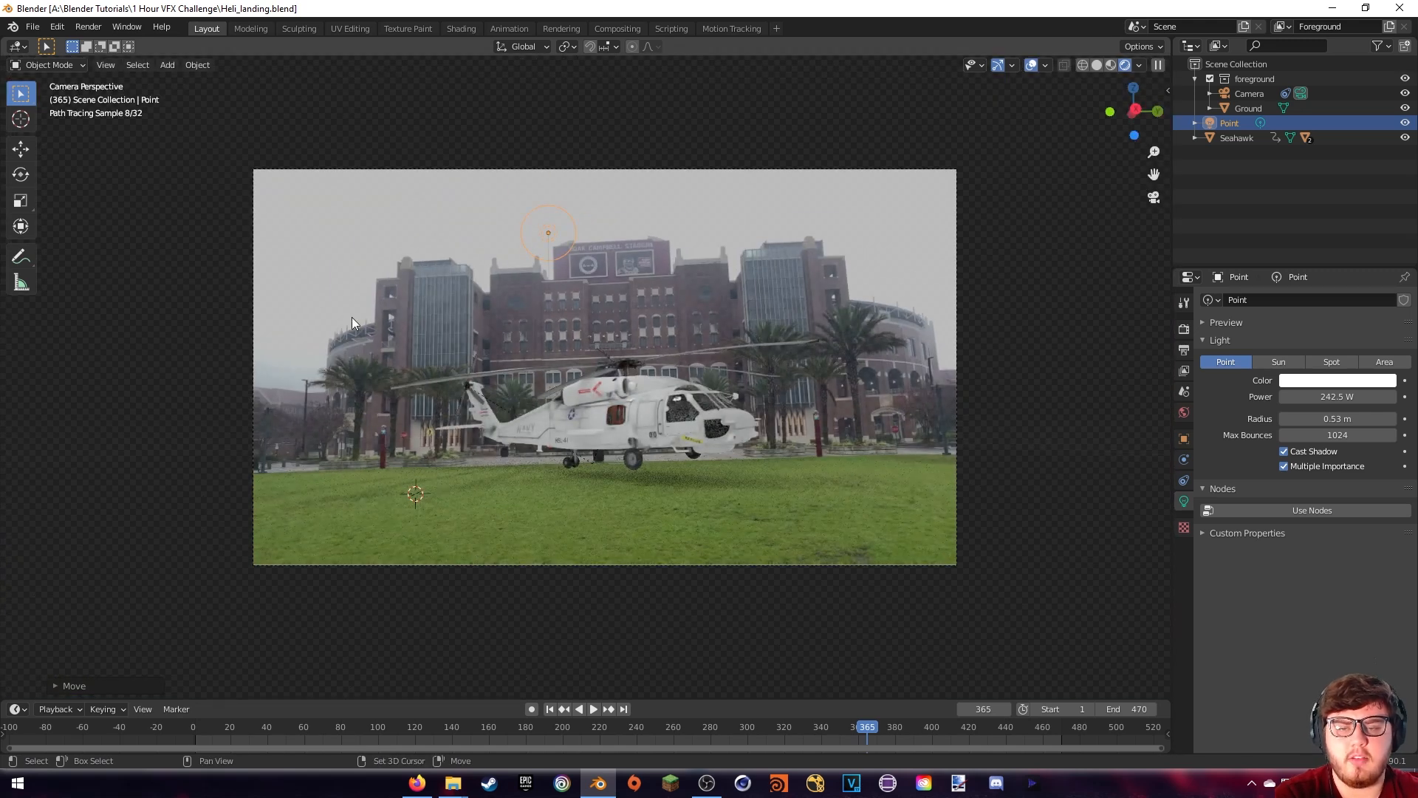
click(444, 302)
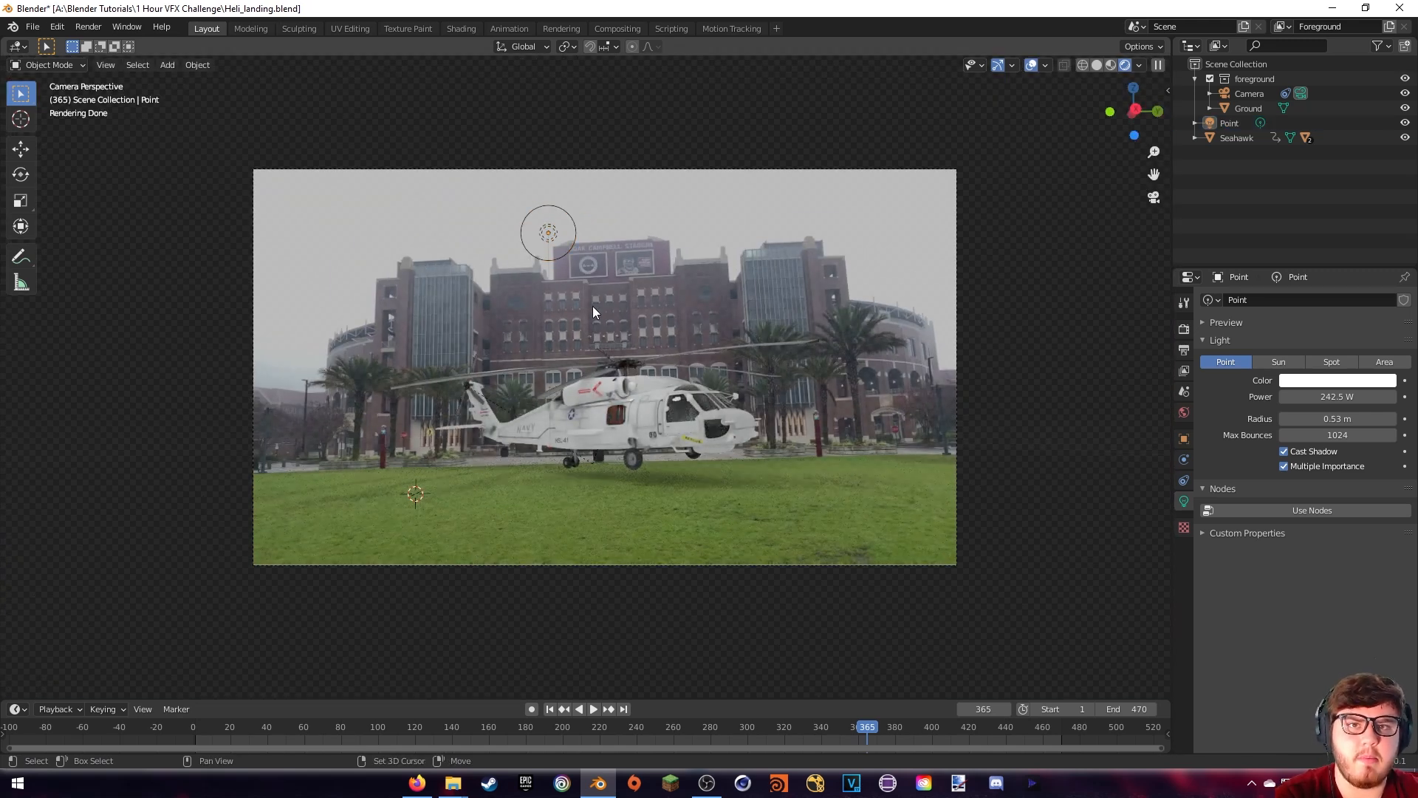
mouse_move(599, 301)
shift+middle_down()
mouse_move(618, 306)
mouse_move(592, 318)
mouse_move(605, 333)
shift+middle_up()
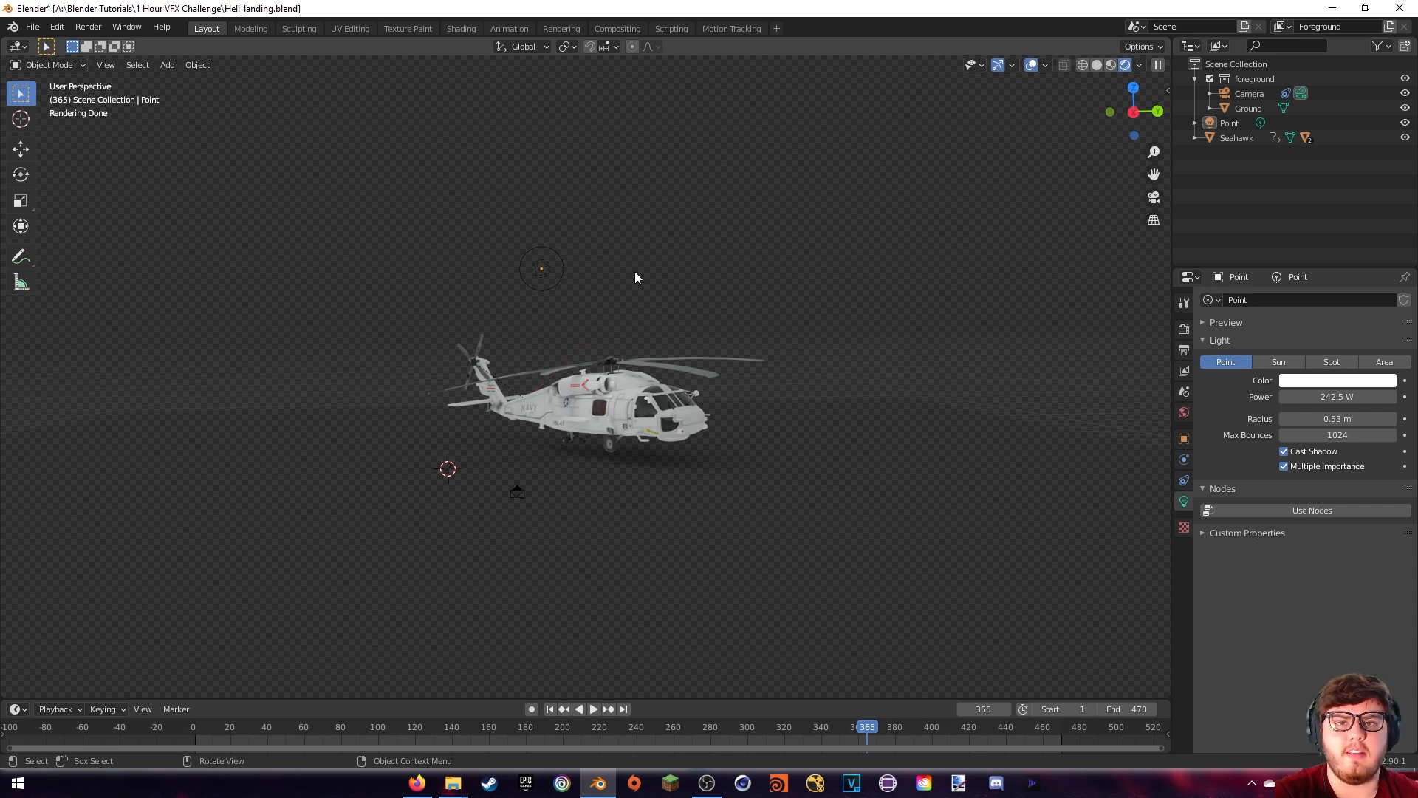
Add a UV sphere, show the viewport in solid shading, and scale the sphere up into a large dome around the scene
mouse_move(543, 353)
middle_down()
mouse_move(557, 365)
mouse_move(529, 365)
mouse_move(489, 330)
mouse_move(523, 328)
middle_up()
key(shift+a)
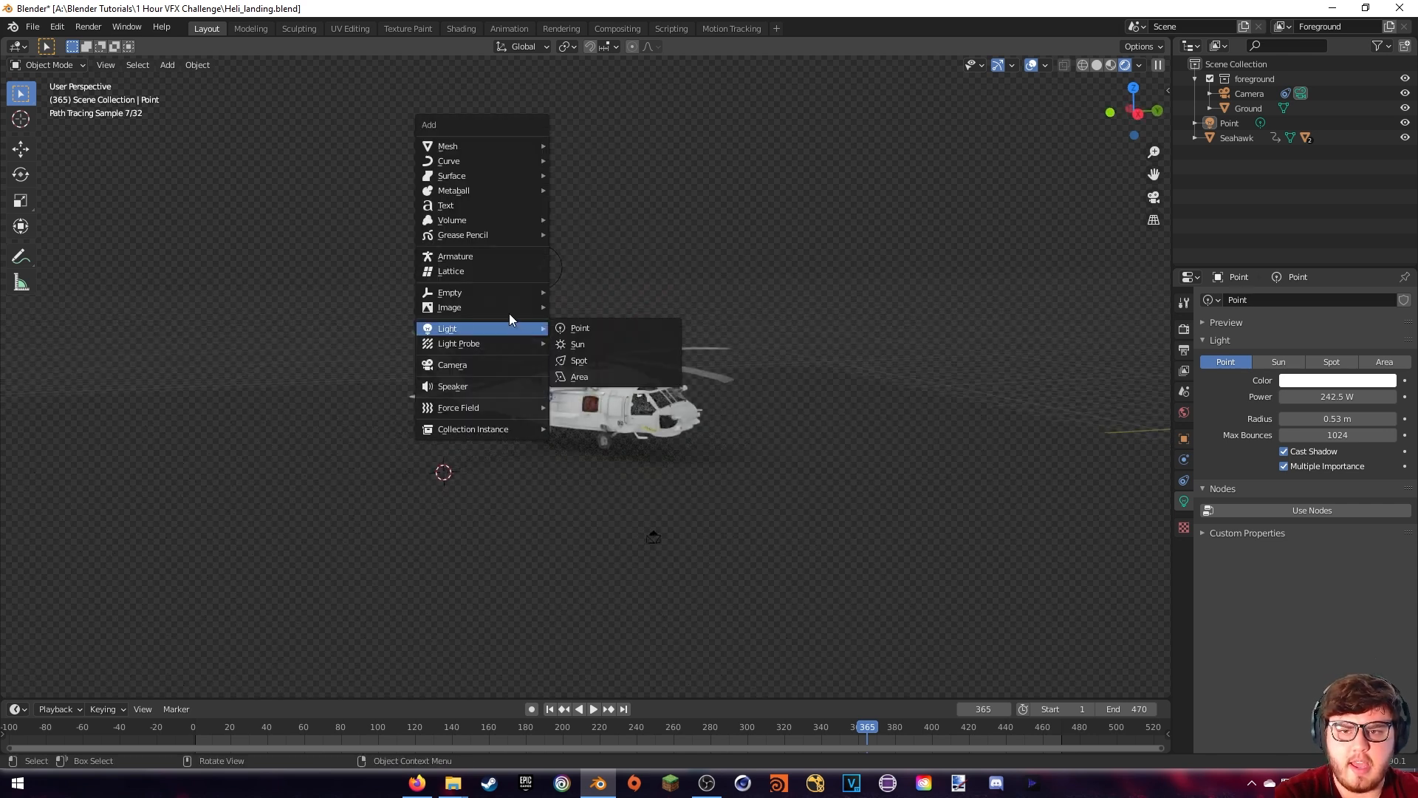
mouse_move(476, 144)
click(588, 190)
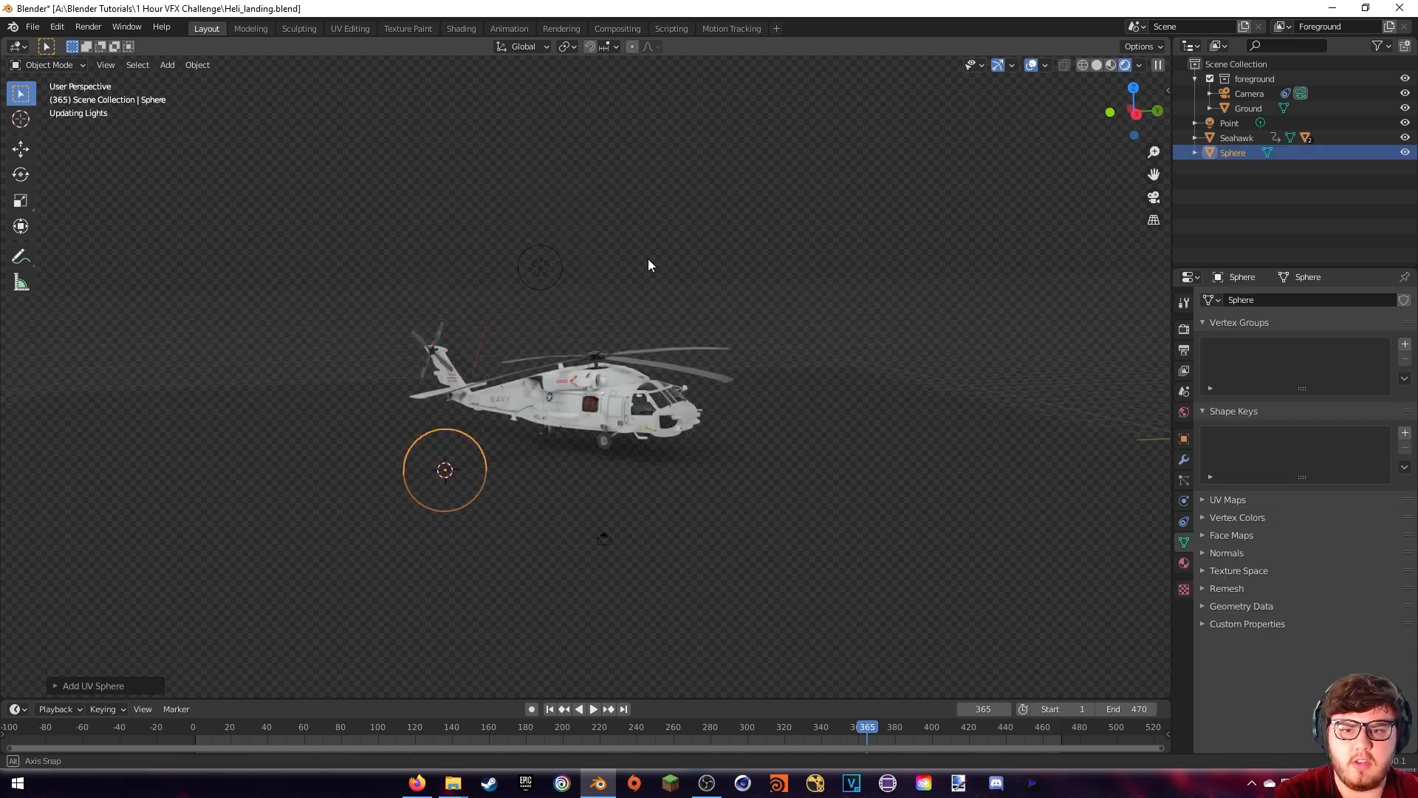
key(z)
click(671, 437)
middle_drag(607, 457, 566, 430)
key(s)
click(662, 212)
key(s)
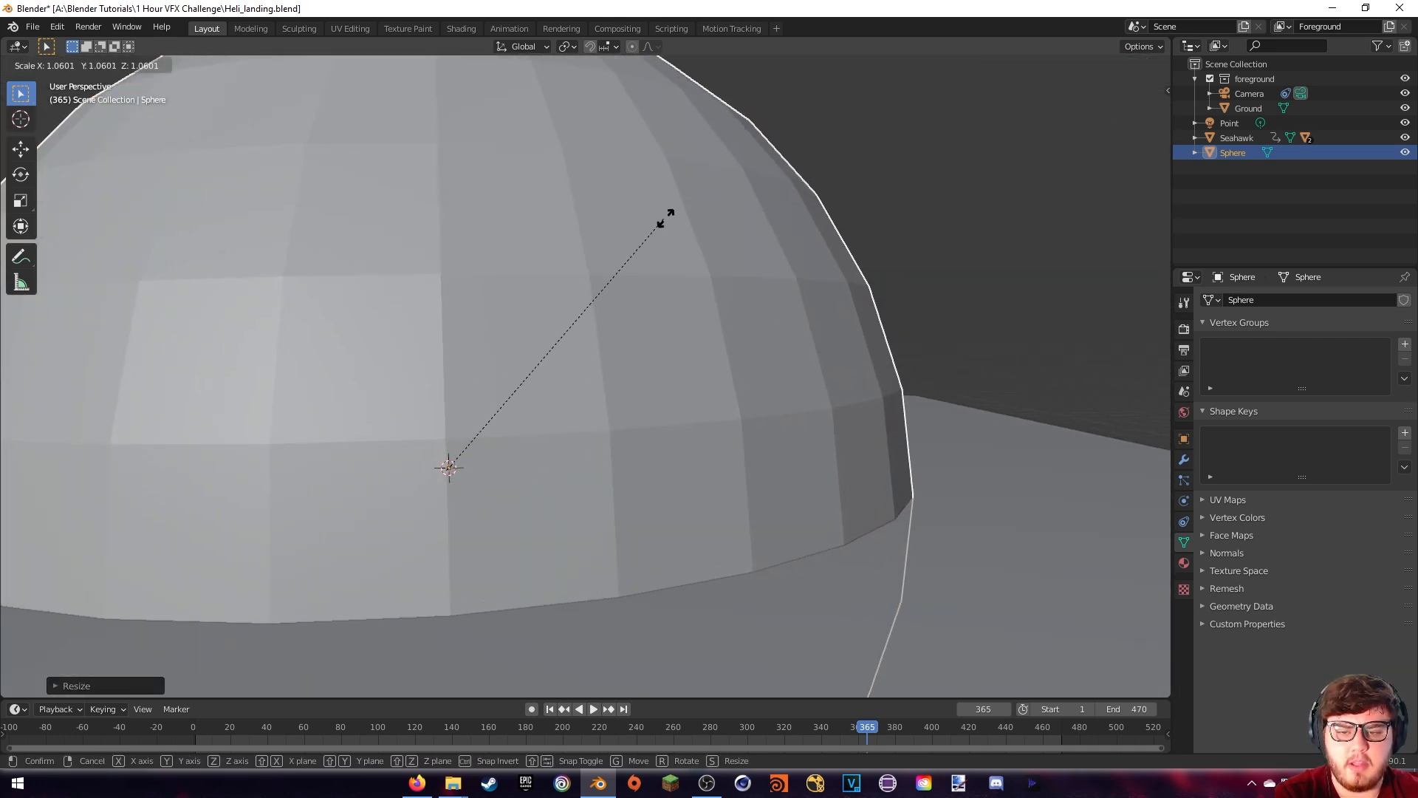
Move the sphere about 8 m with its Z position locked so it surrounds the helicopter
key(g)
key(shift+z)
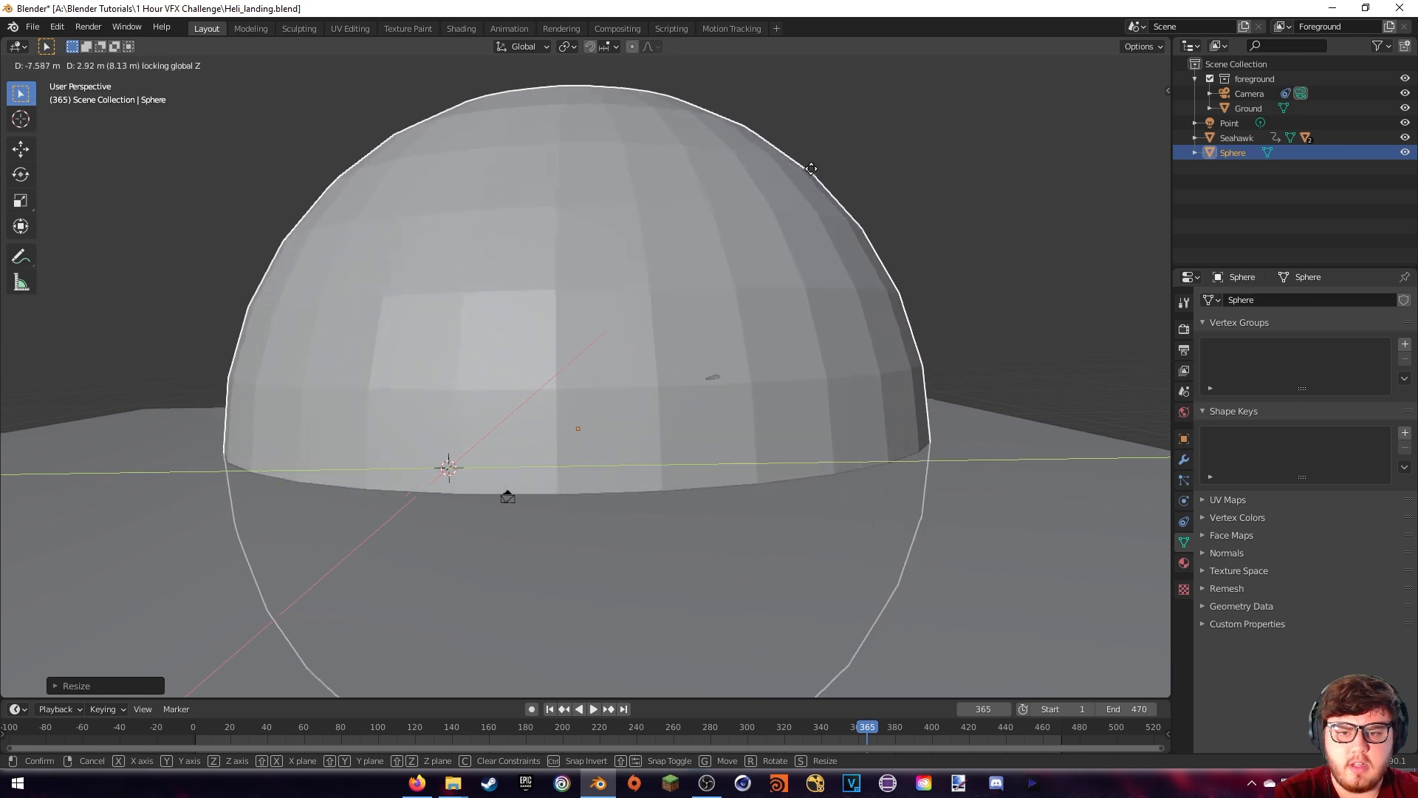
click(817, 189)
middle_drag(754, 253, 748, 241)
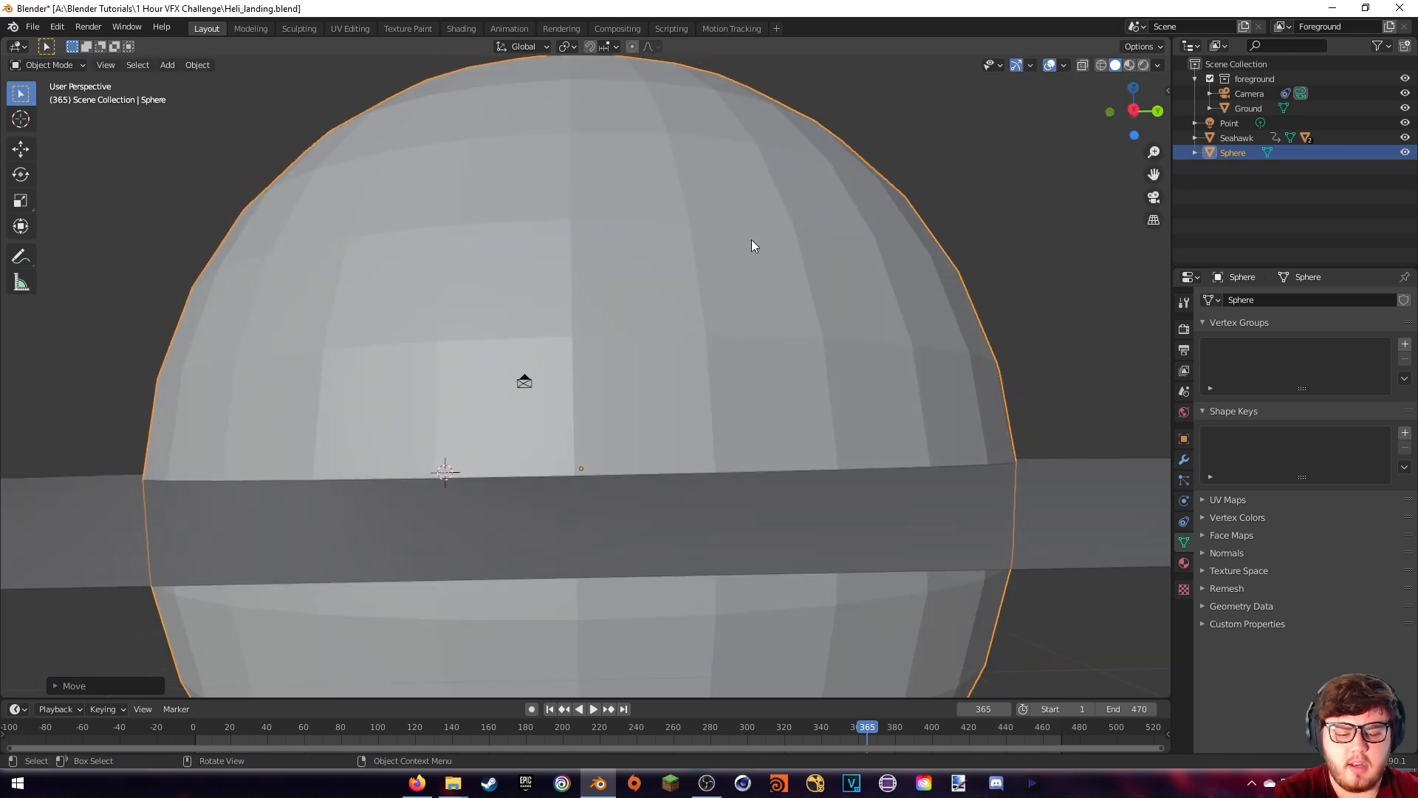
Show the sphere in front view with X-ray enabled and enter Edit Mode
key(KP_0)
key(KP_0)
key(KP_1)
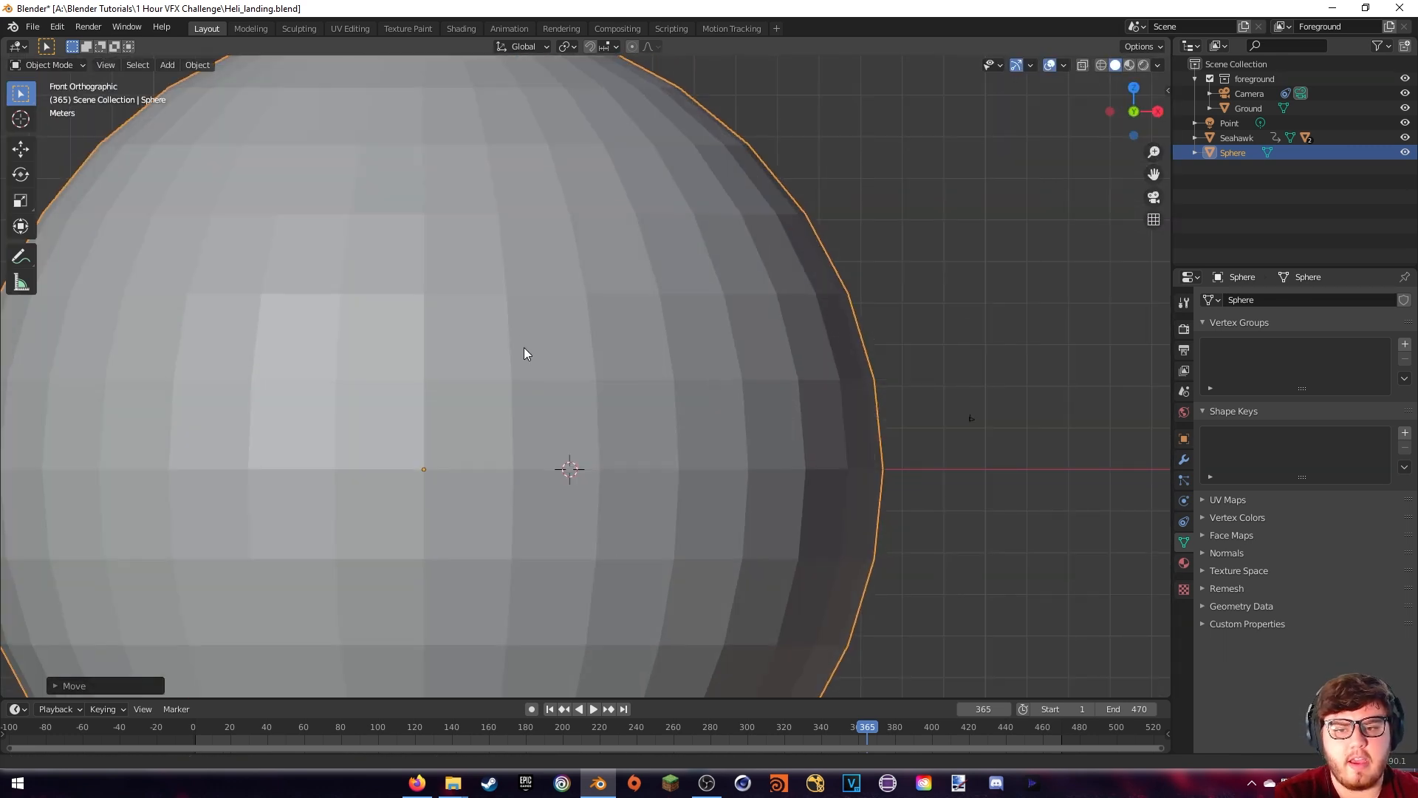
shift+middle_drag(522, 348, 801, 142)
click(1084, 65)
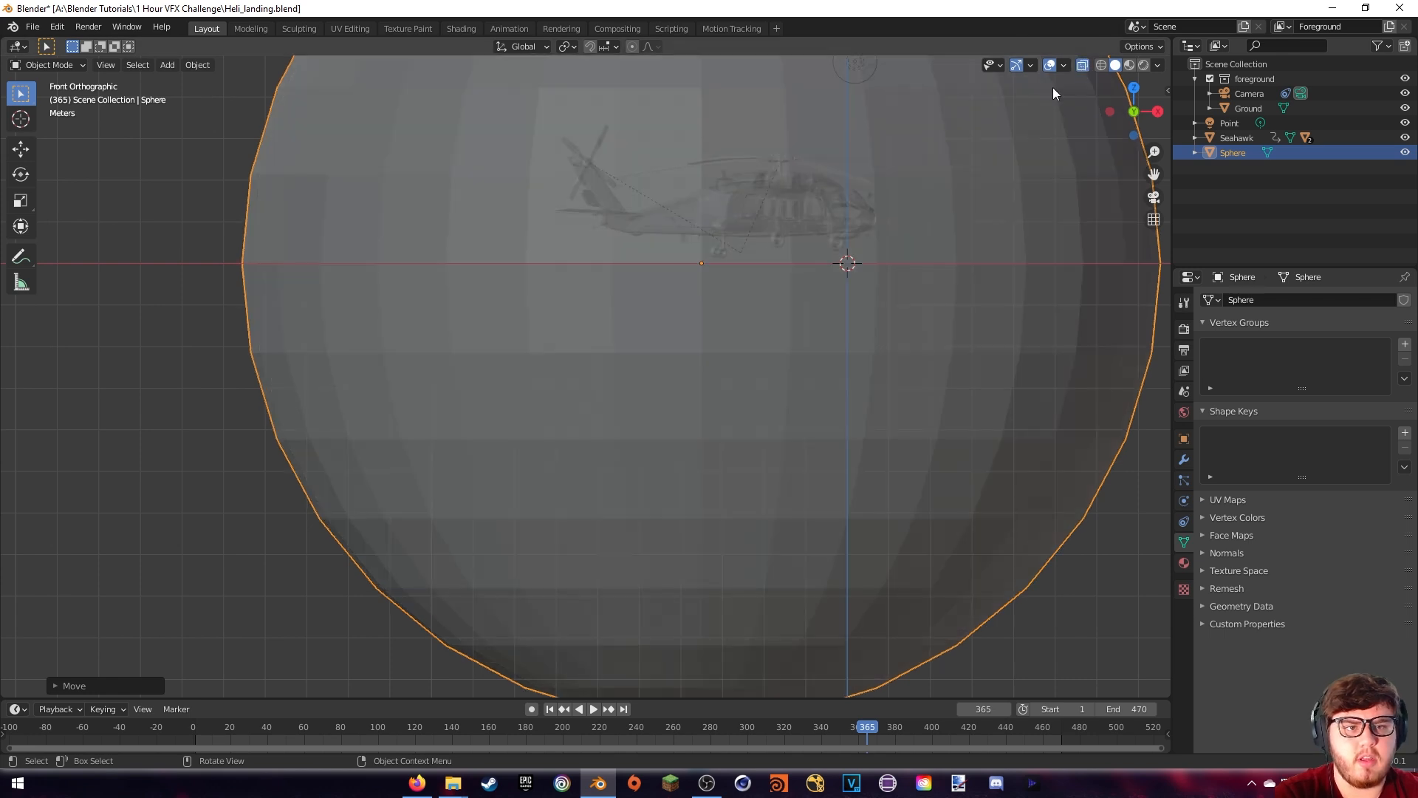
key(Tab)
shift+middle_drag(778, 318, 735, 282)
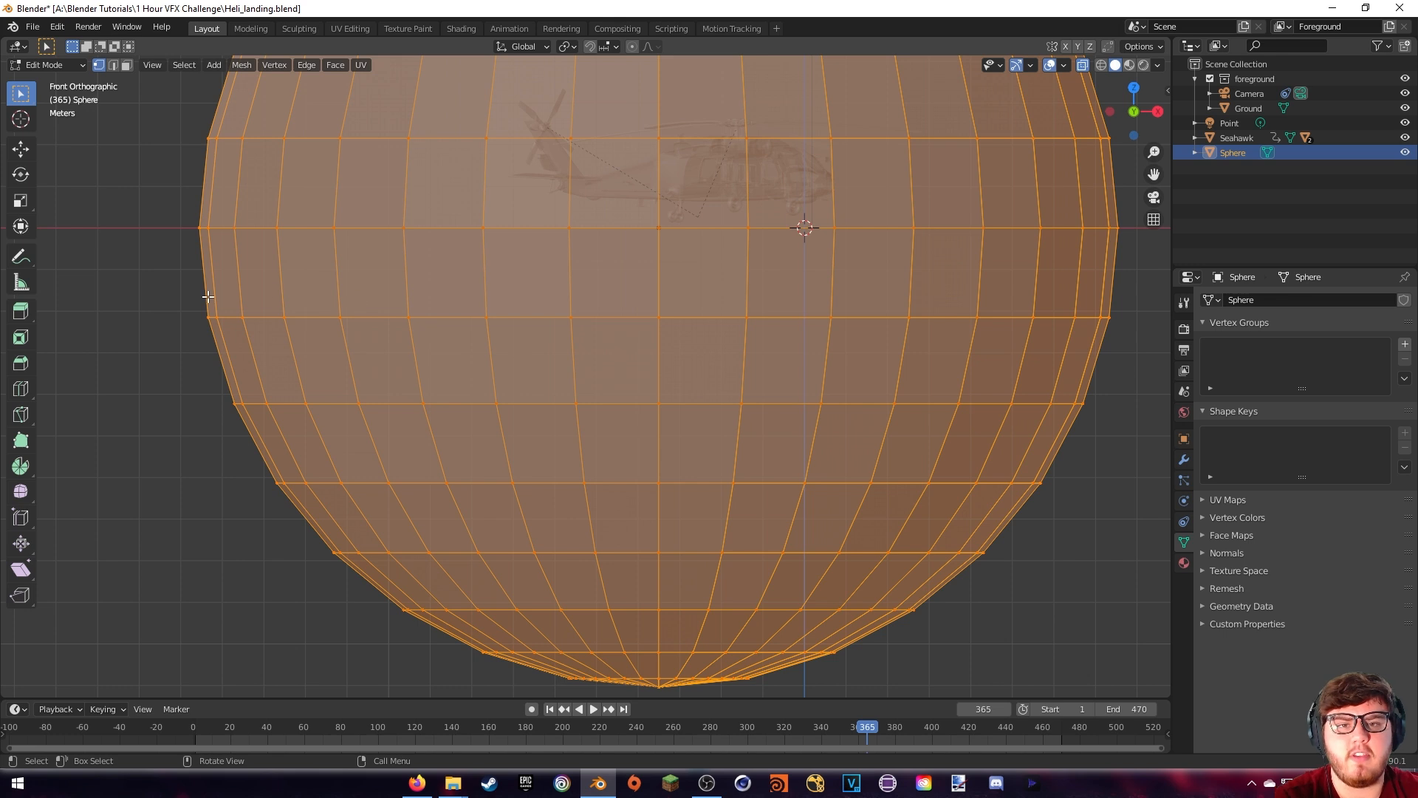
Select all faces of the sphere's lower half and delete them, leaving only the upper dome
key(3)
key(alt+a)
drag(176, 259, 1150, 702)
shift+middle_drag(1023, 646, 998, 636)
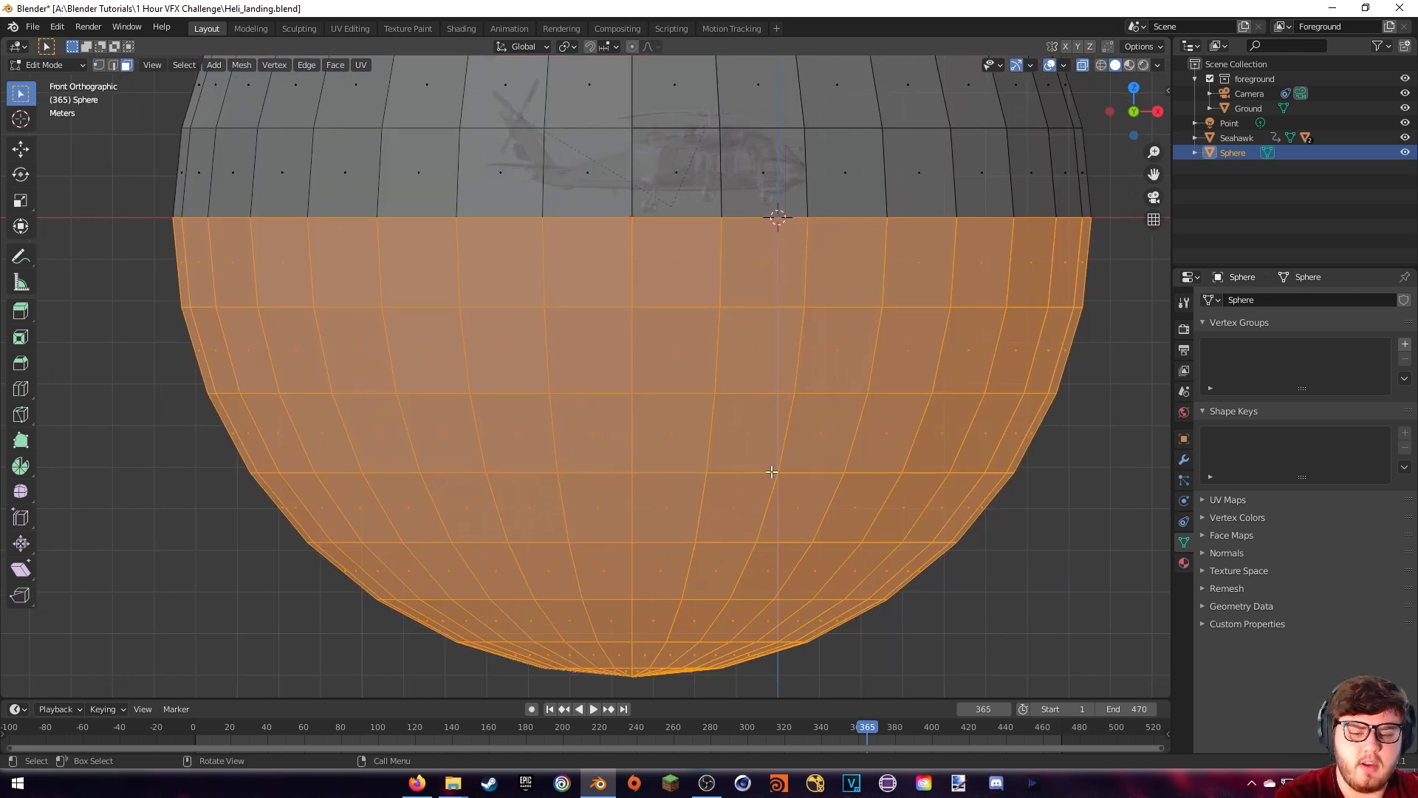
key(x)
click(710, 502)
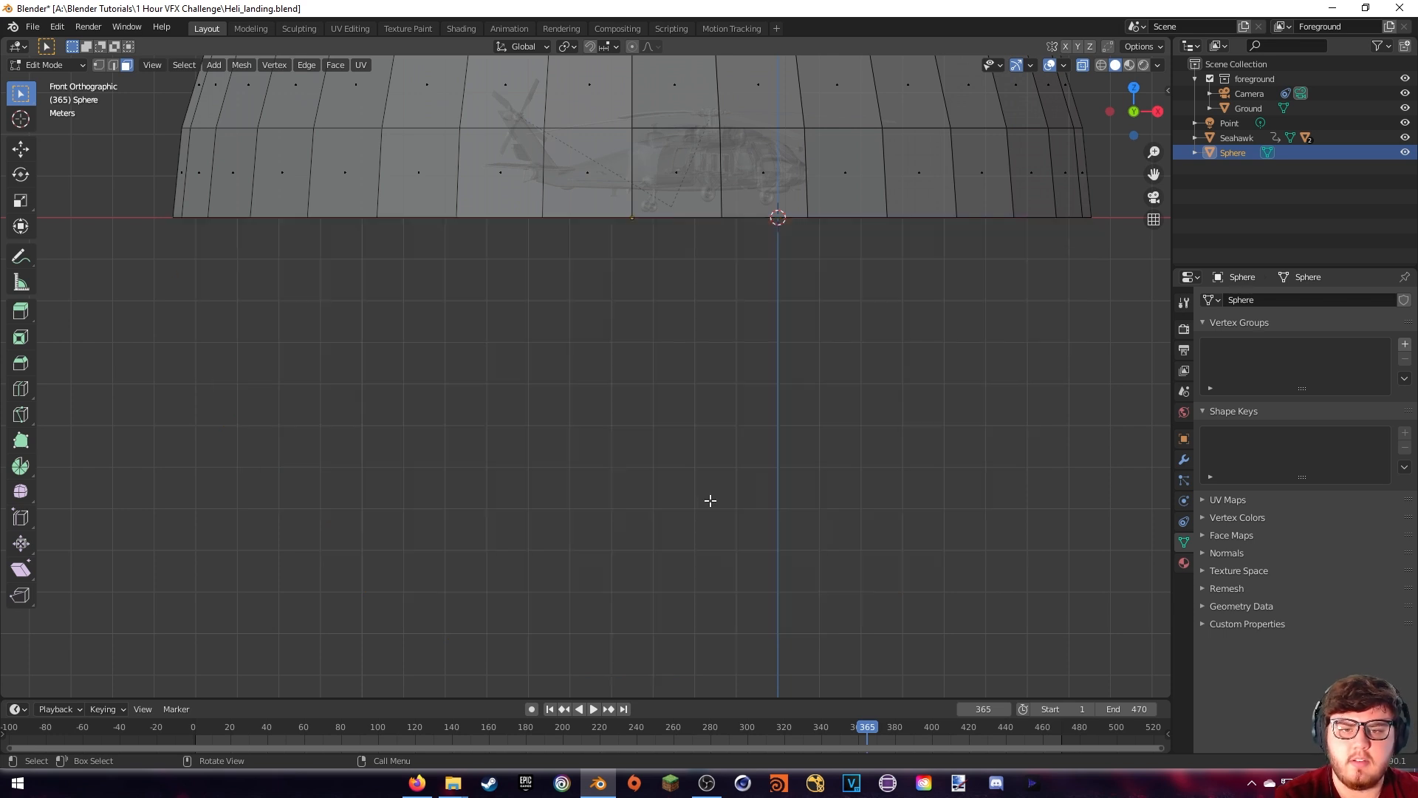
middle_drag(710, 500, 634, 403)
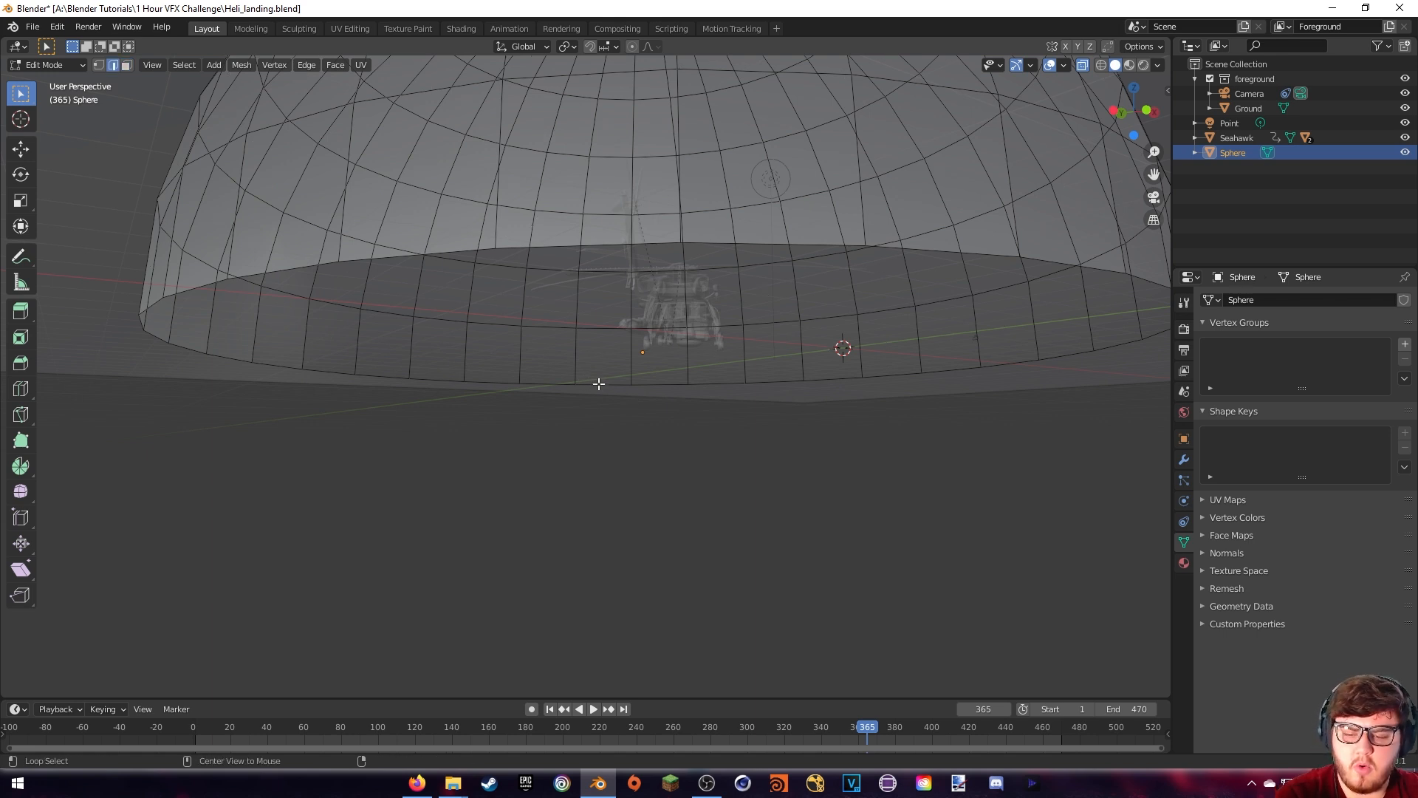
Fill the dome's open bottom edge loop with a face, leave Edit Mode and turn off X-ray
alt+click(599, 383)
middle_drag(599, 383, 673, 391)
key(f)
key(Tab)
click(1081, 66)
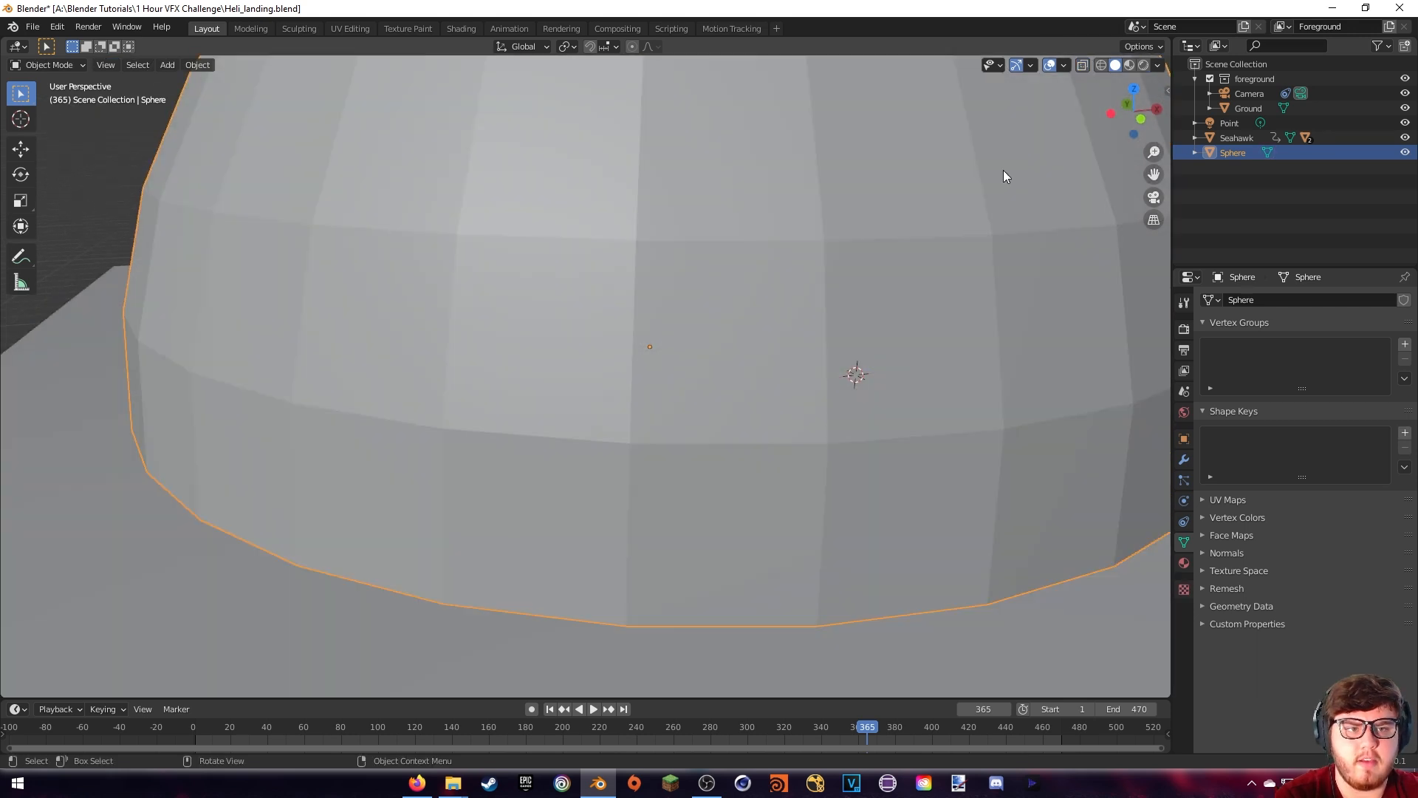
key(g)
key(z)
click(790, 222)
middle_drag(790, 222, 736, 238)
scroll(767, 247, up, 4)
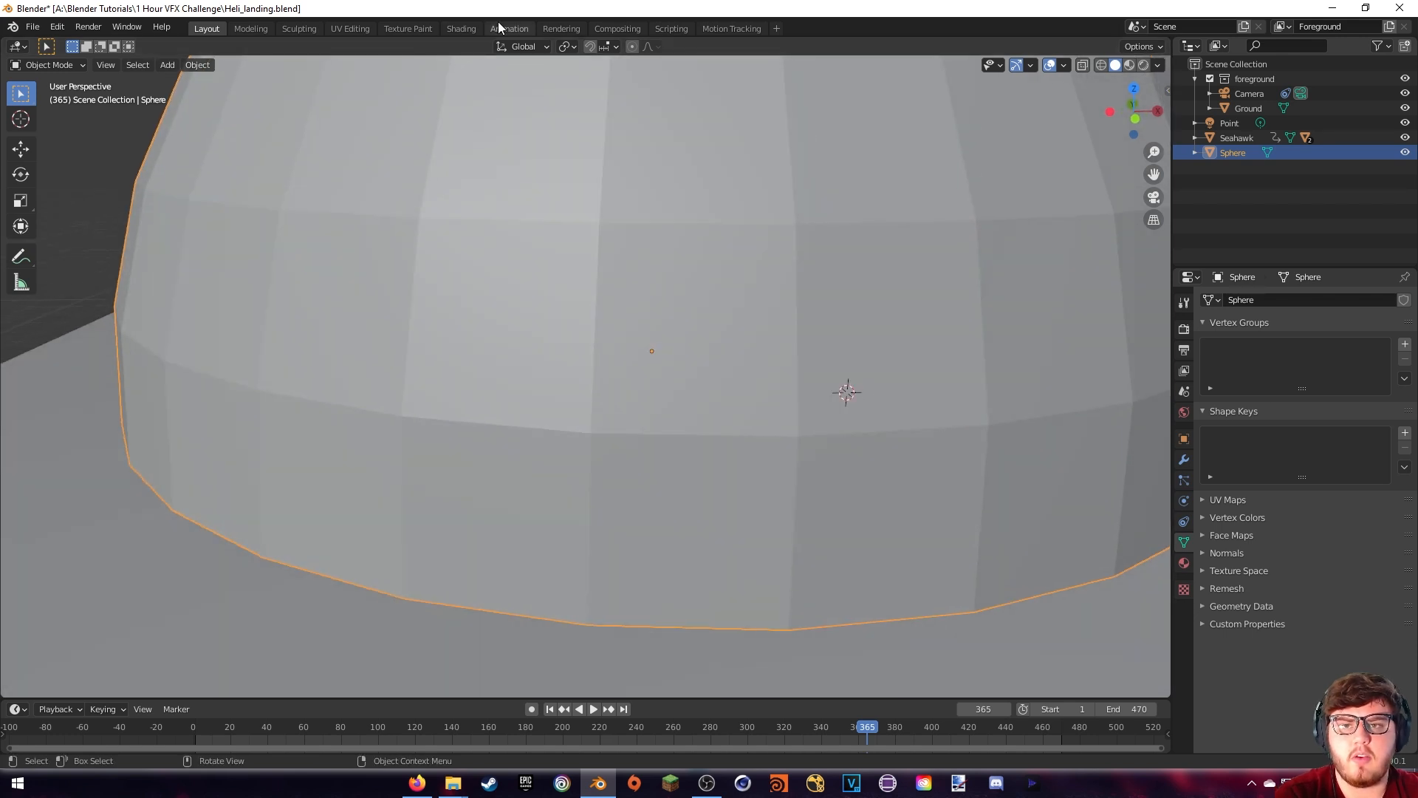
Switch to the Shading workspace, create a new material for the dome and delete its Principled BSDF node
click(470, 27)
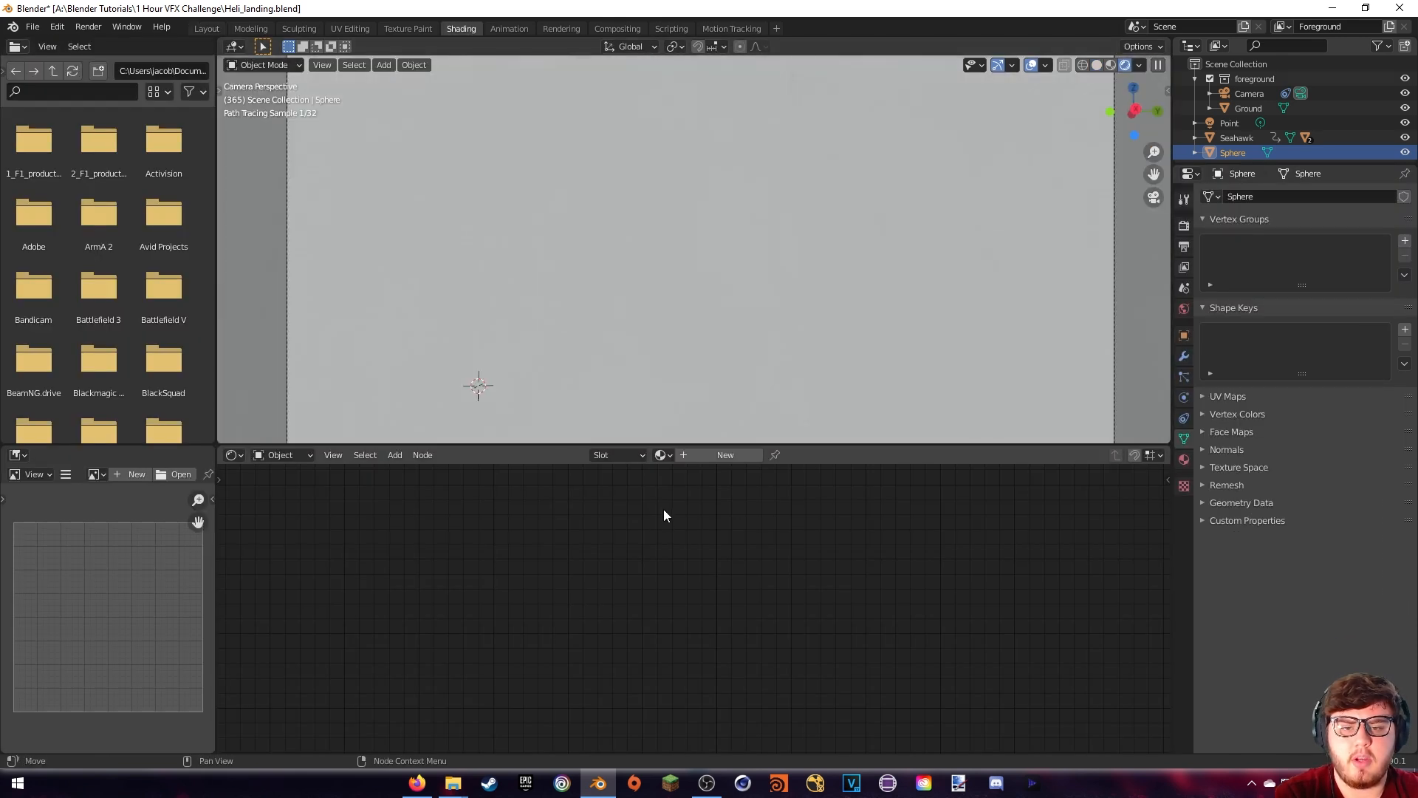
click(702, 459)
middle_drag(615, 560, 526, 571)
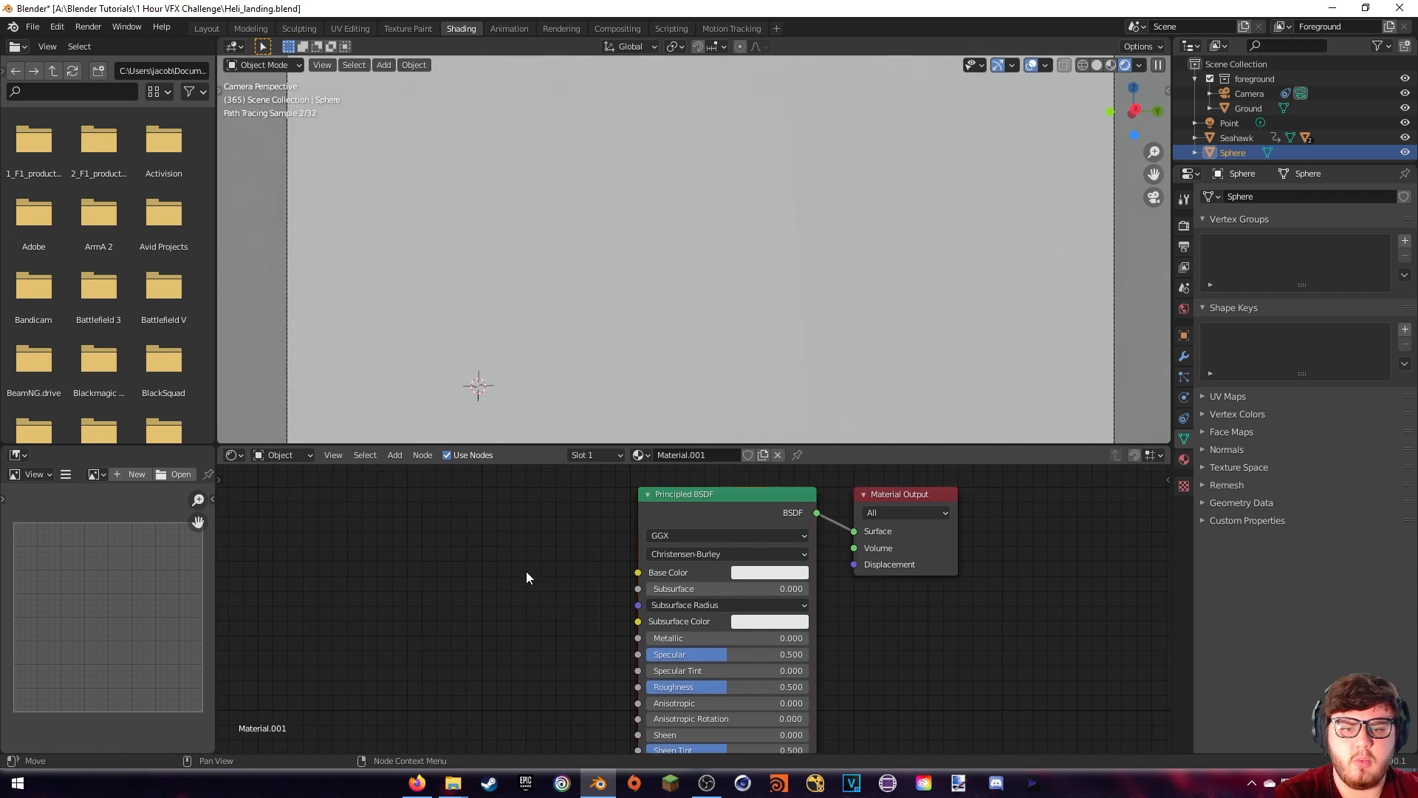
key(x)
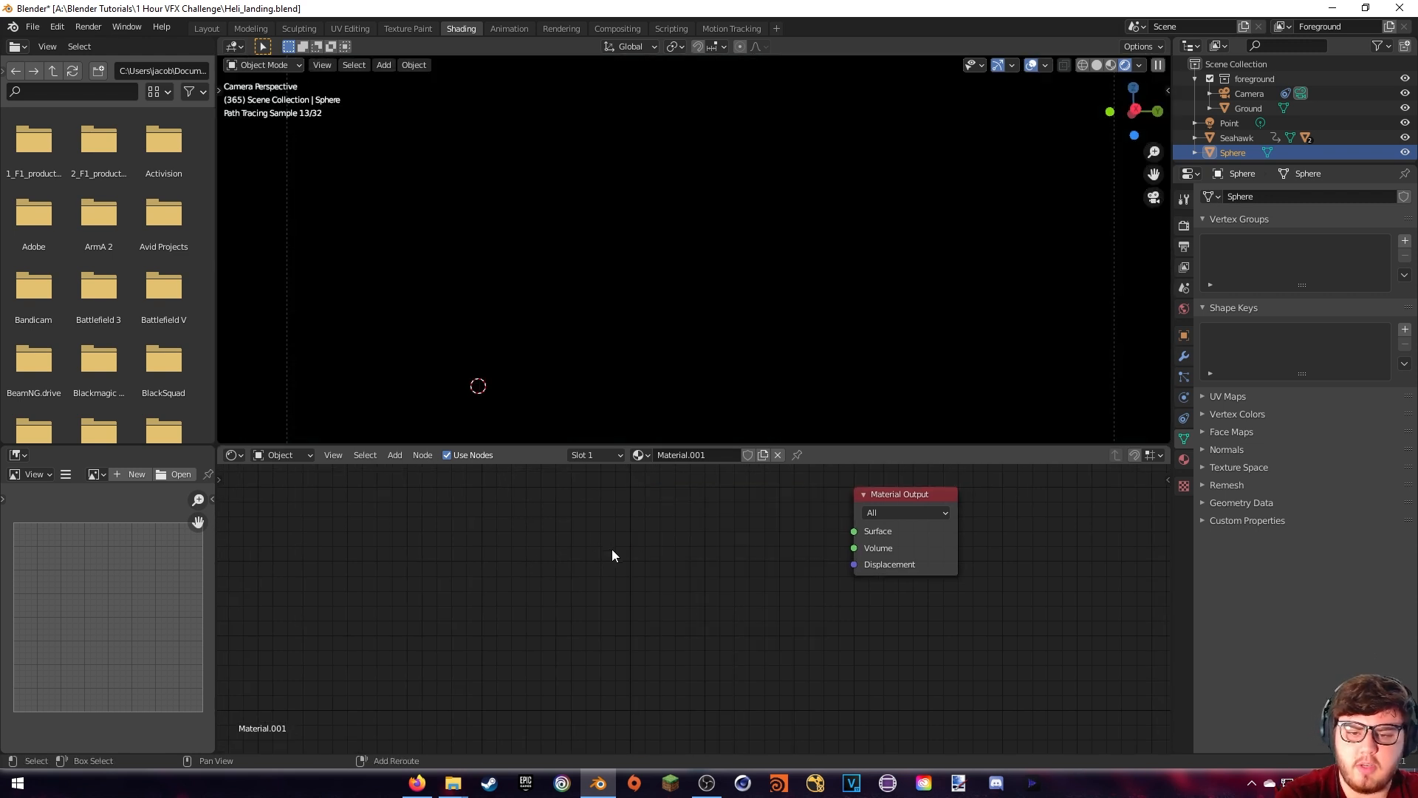
Add an Image Texture node and connect its Color output to the Surface input of the Material Output
key(shift+a)
click(612, 554)
text(image)
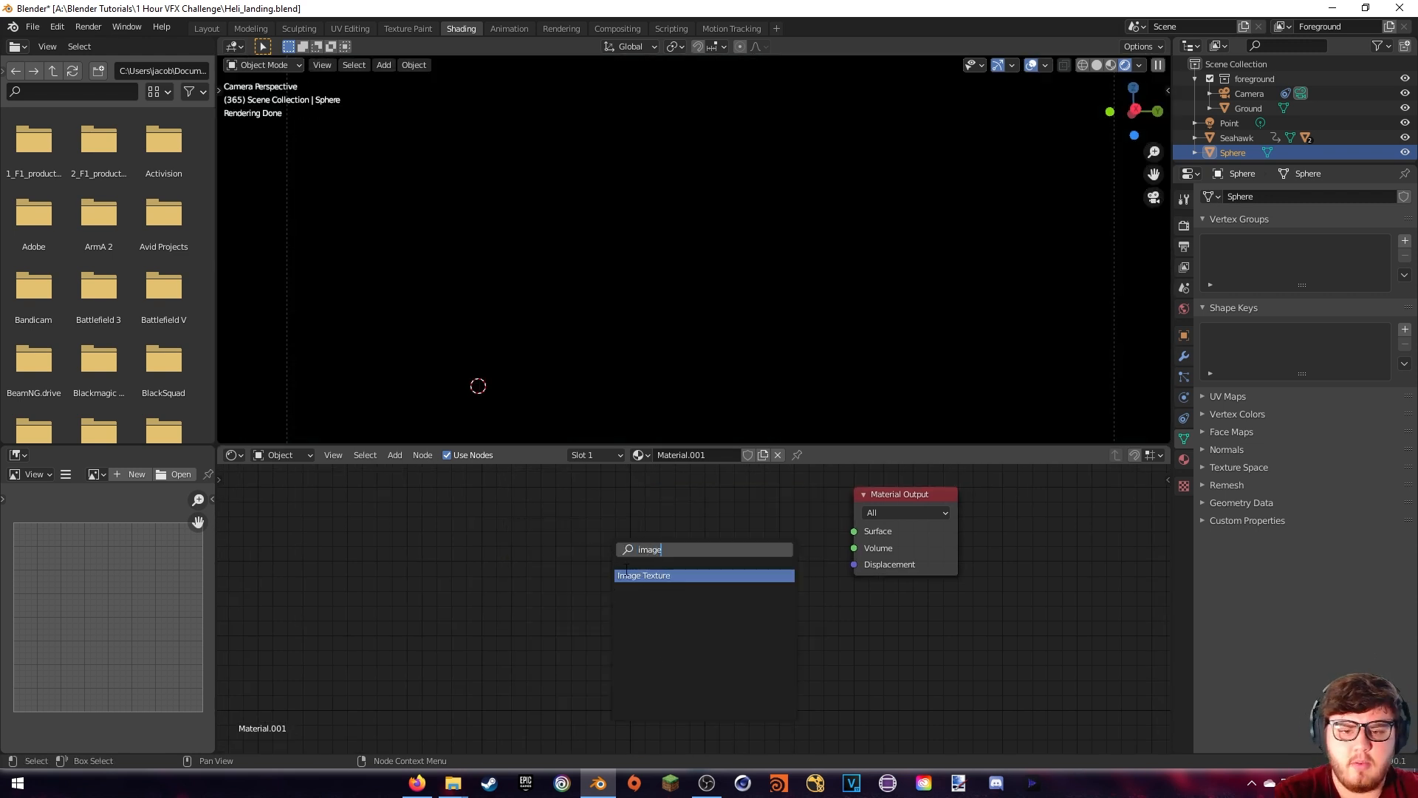
click(627, 570)
click(765, 545)
drag(766, 544, 854, 531)
drag(696, 557, 679, 546)
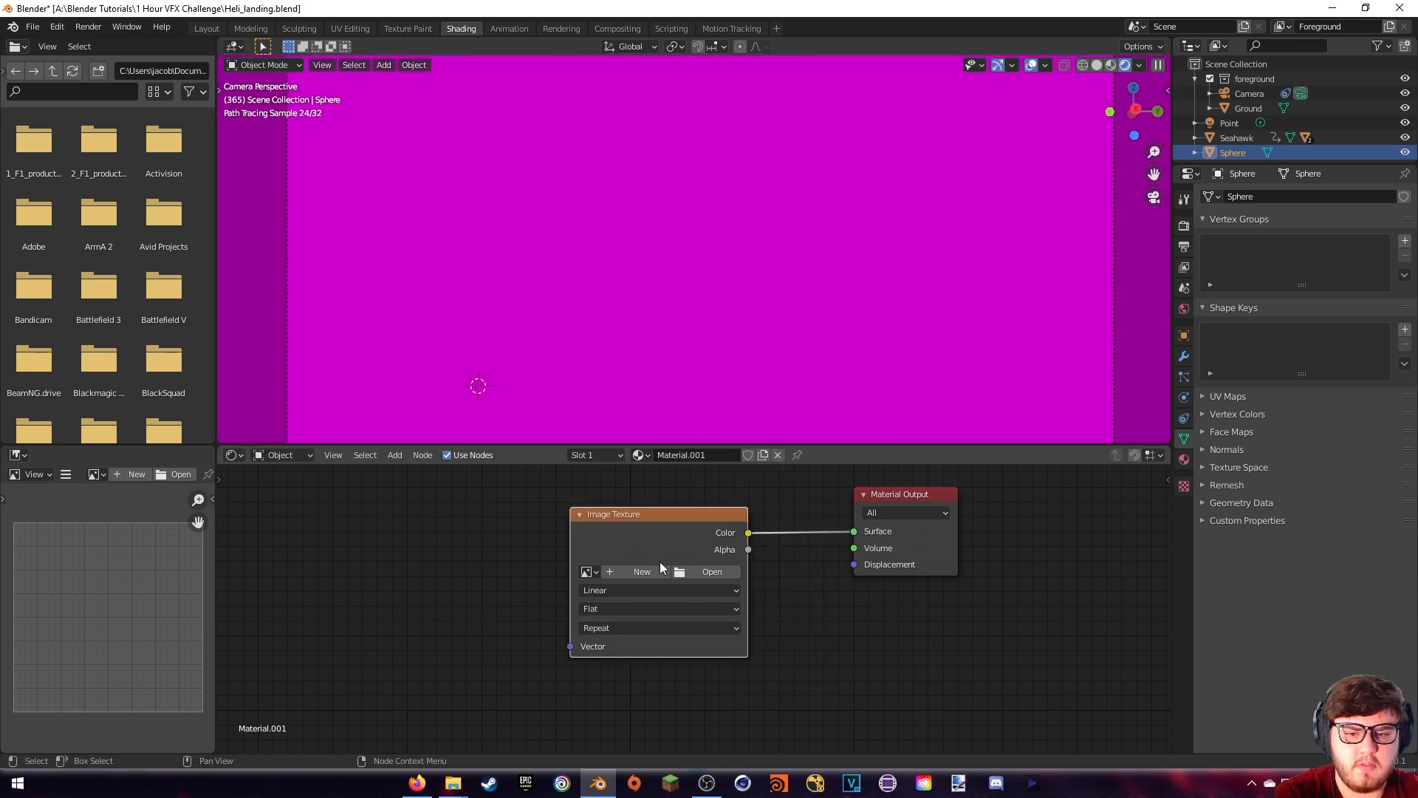
Load Reflection.jpg into the dome's Image Texture node
click(701, 571)
click(610, 182)
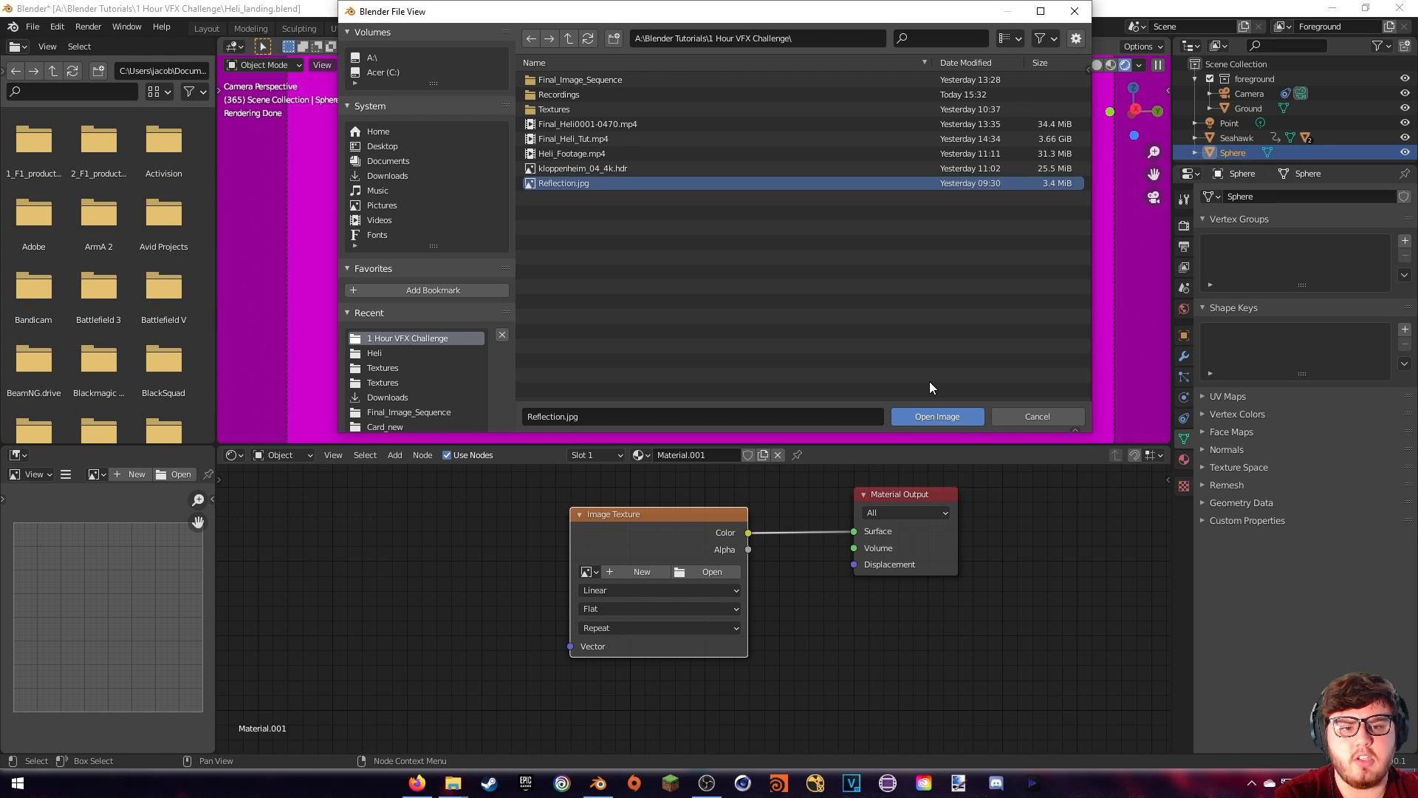
click(937, 416)
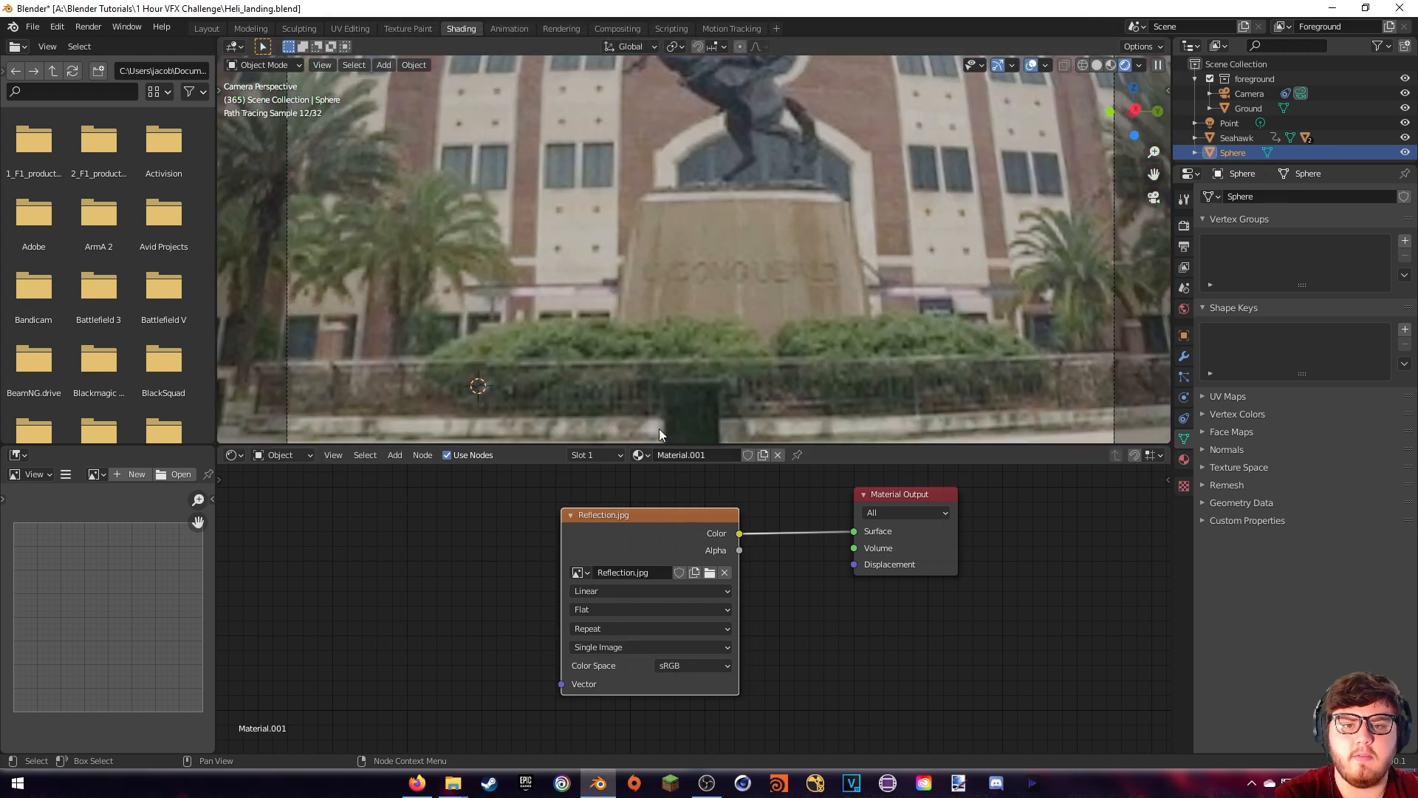
scroll(692, 310, up, 5)
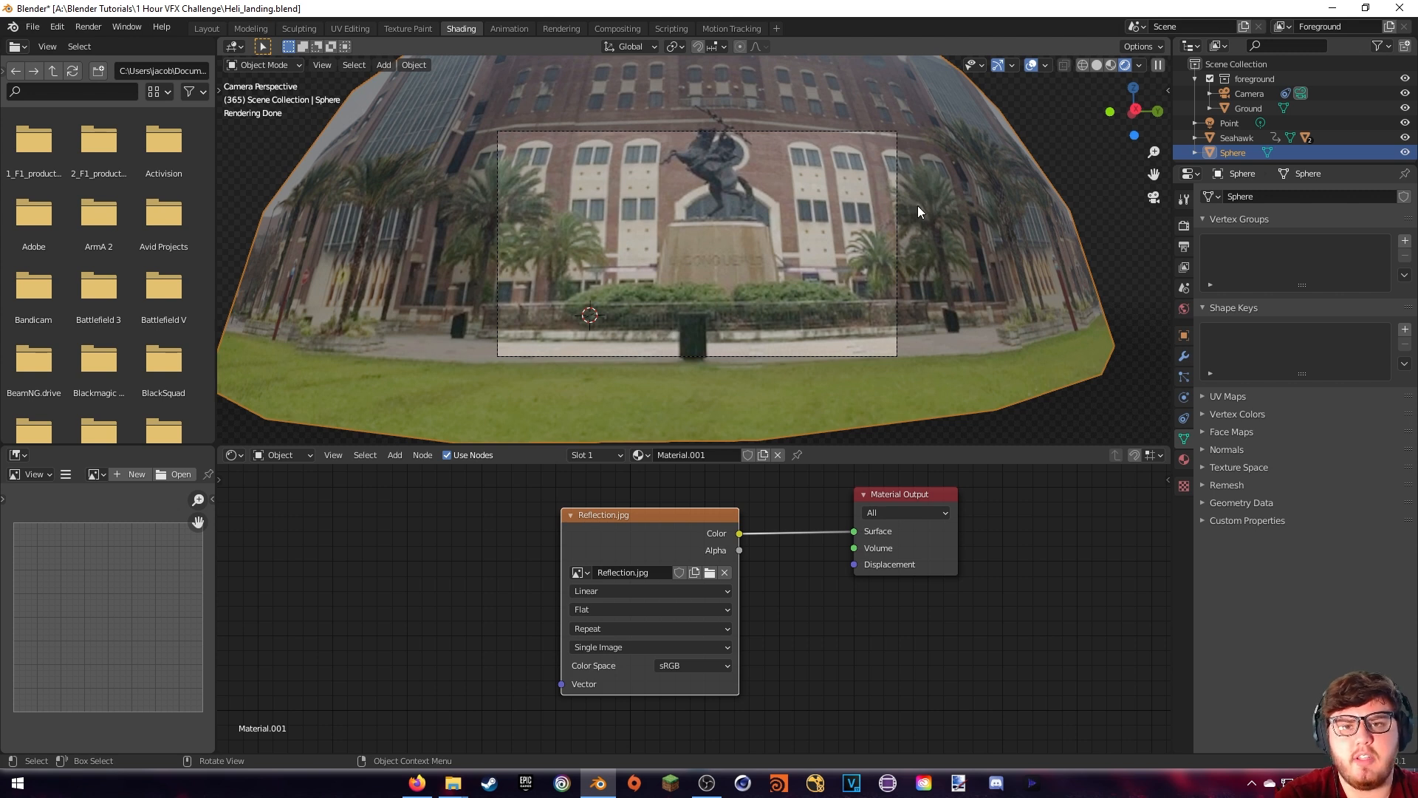
scroll(569, 233, up, 1)
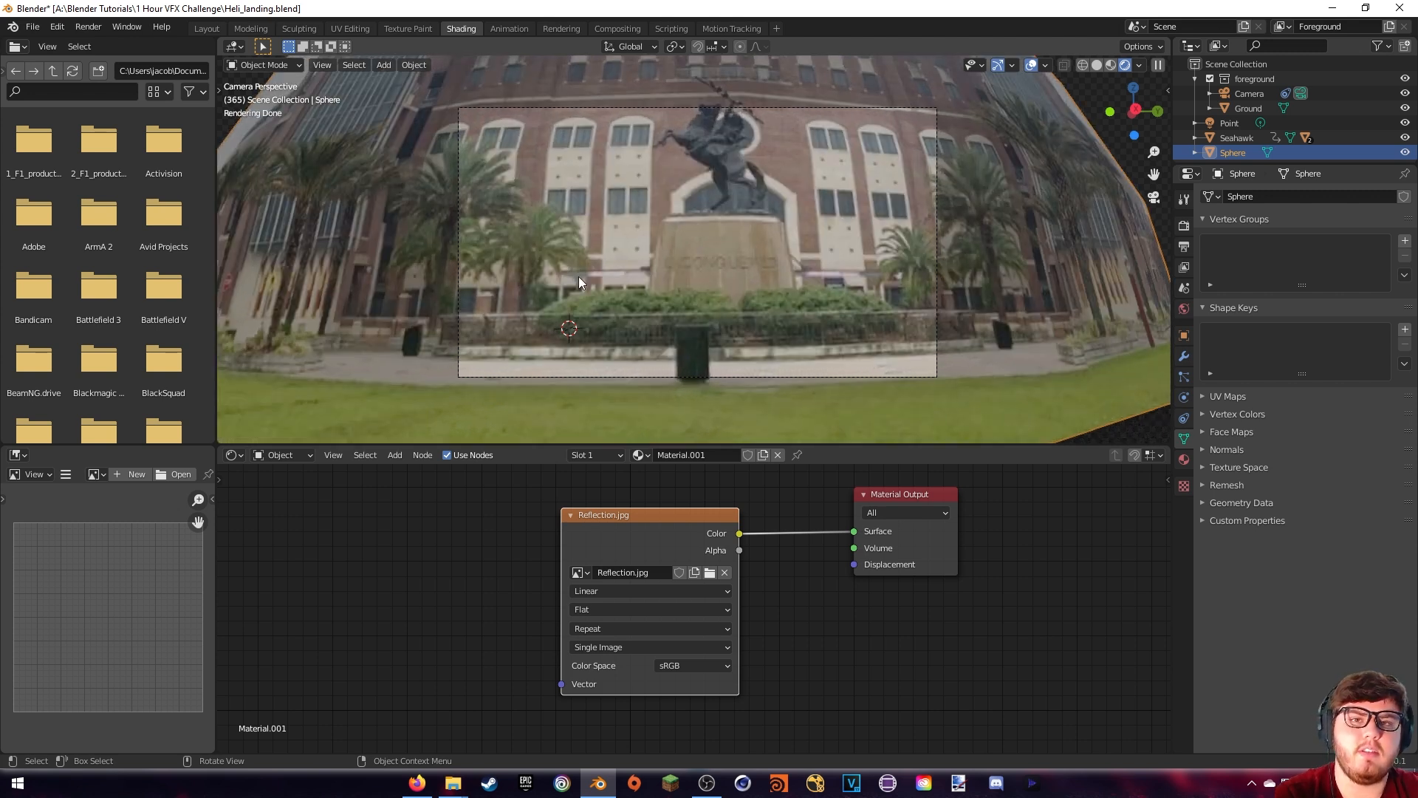
Turn off Camera, Volume Scatter and Shadow in the dome's ray visibility and inspect the helicopter's reflections
click(1185, 335)
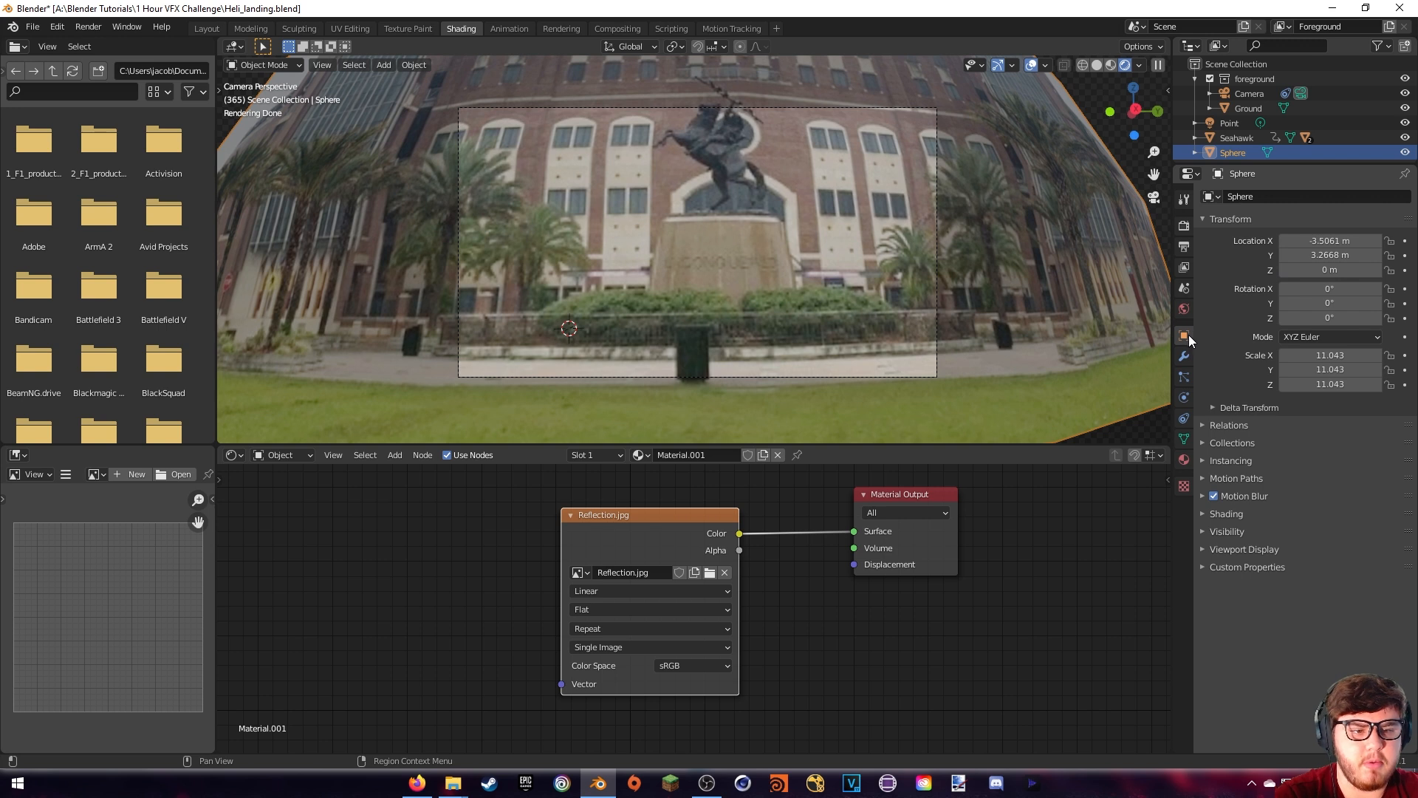
click(1205, 530)
scroll(1241, 490, down, 3)
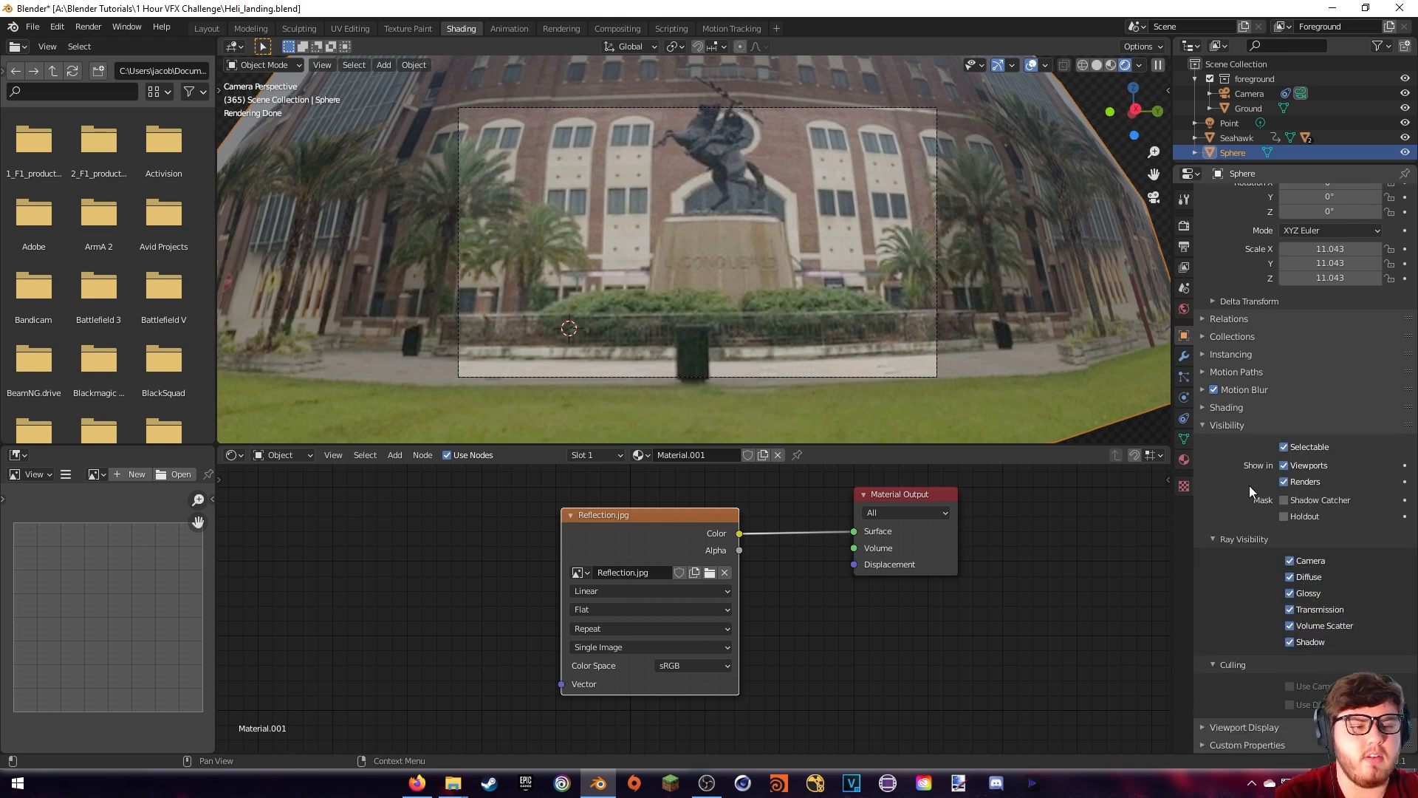
click(1290, 561)
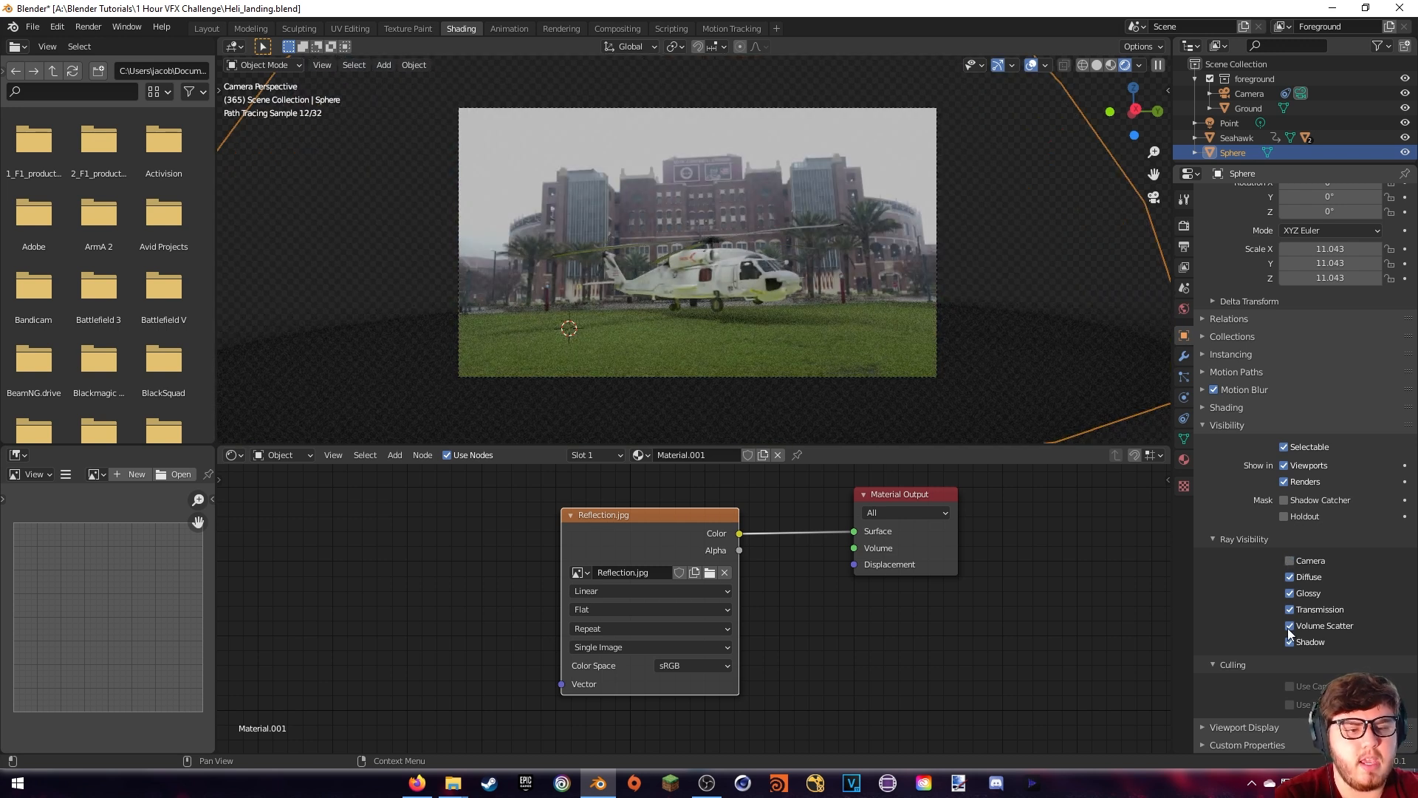
drag(1290, 626, 1289, 641)
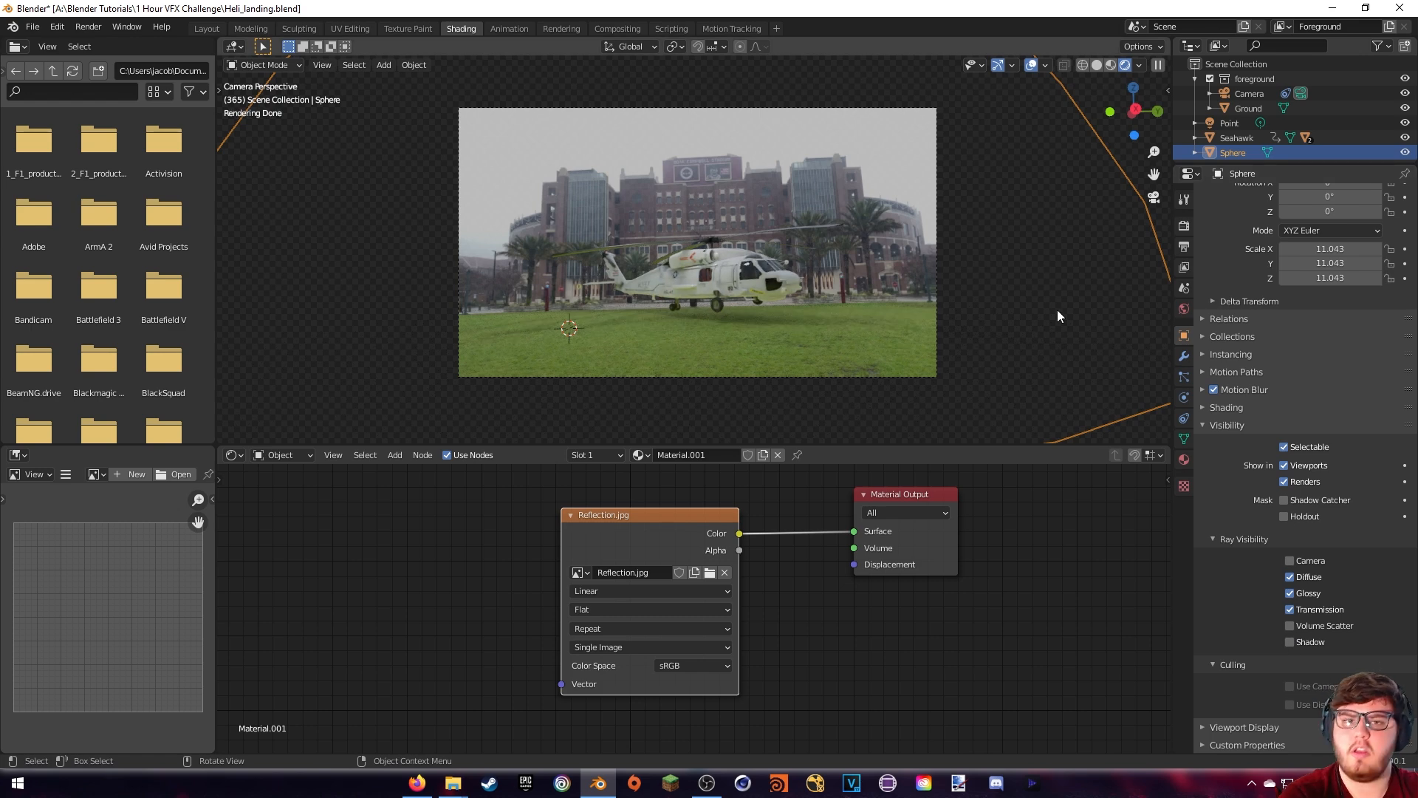
scroll(857, 313, up, 4)
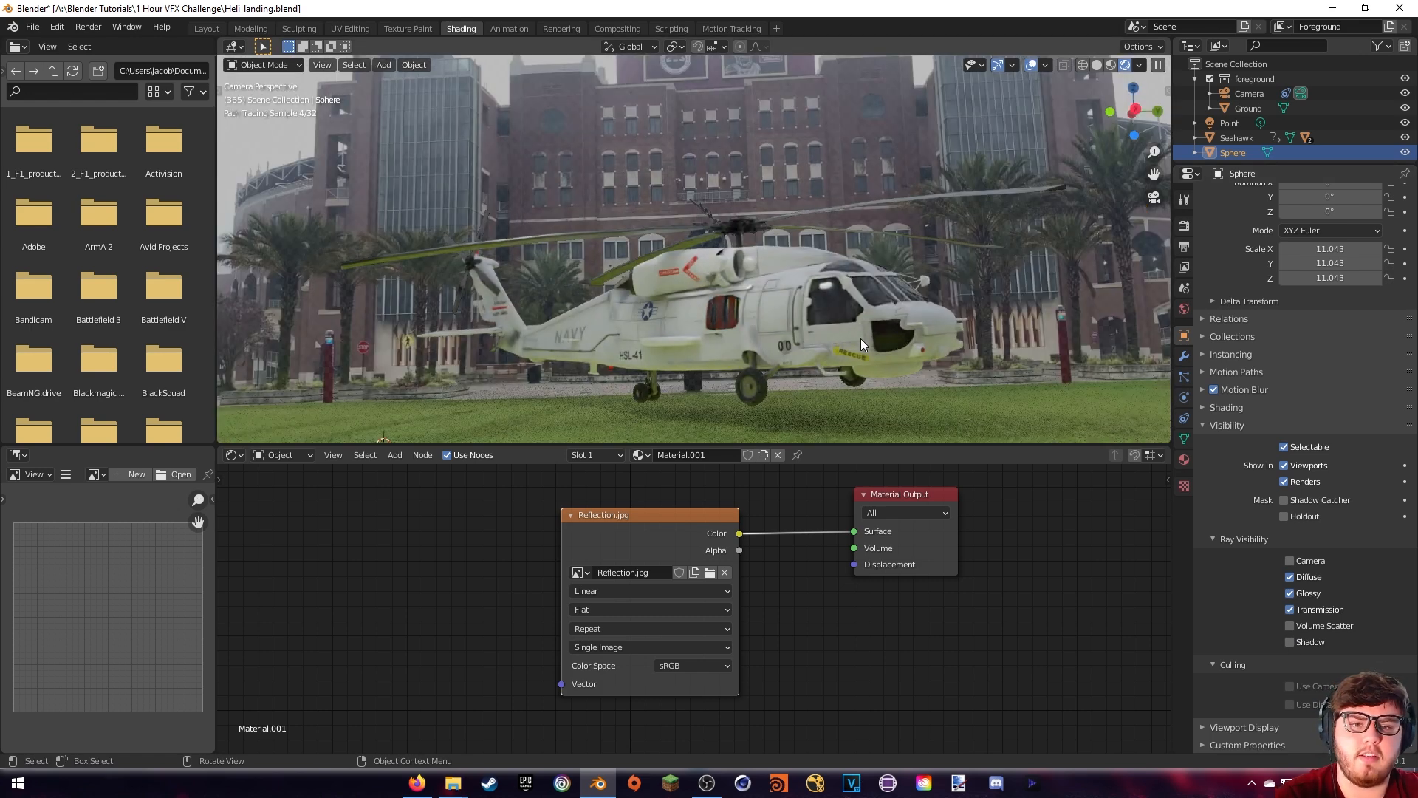
shift+middle_drag(862, 338, 806, 297)
scroll(831, 325, up, 1)
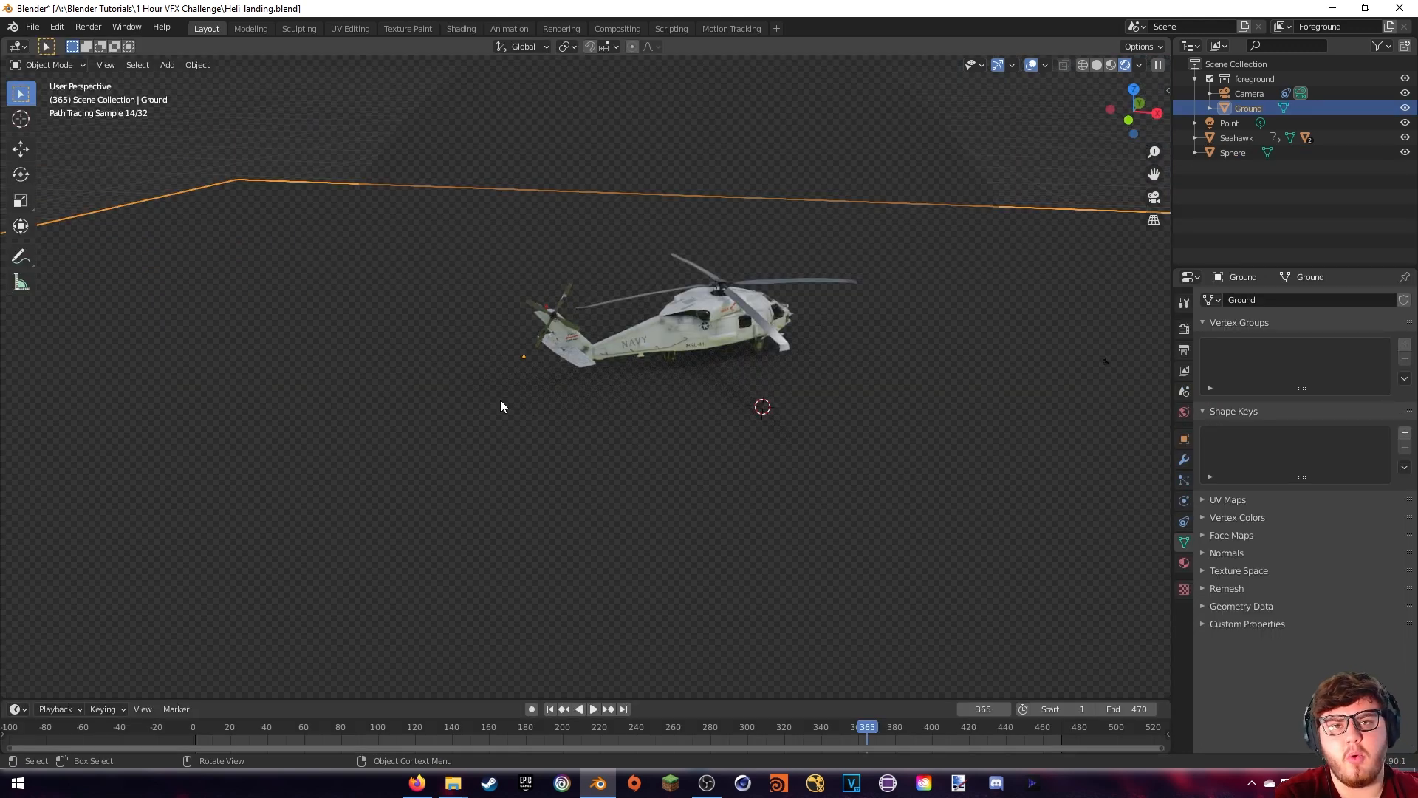
Show the Layout viewport in solid shading and move the timeline to frame 280
key(z)
click(571, 313)
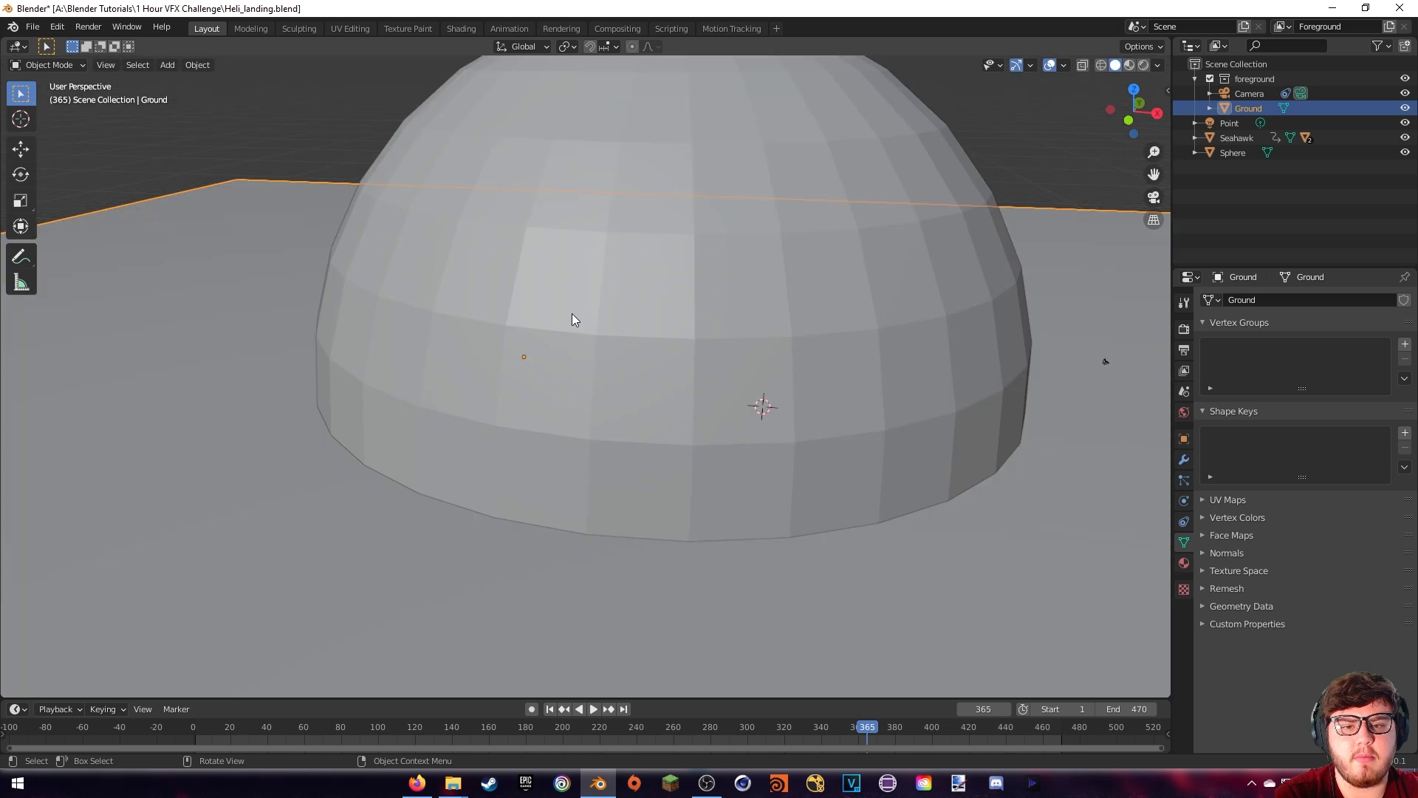
drag(833, 726, 710, 724)
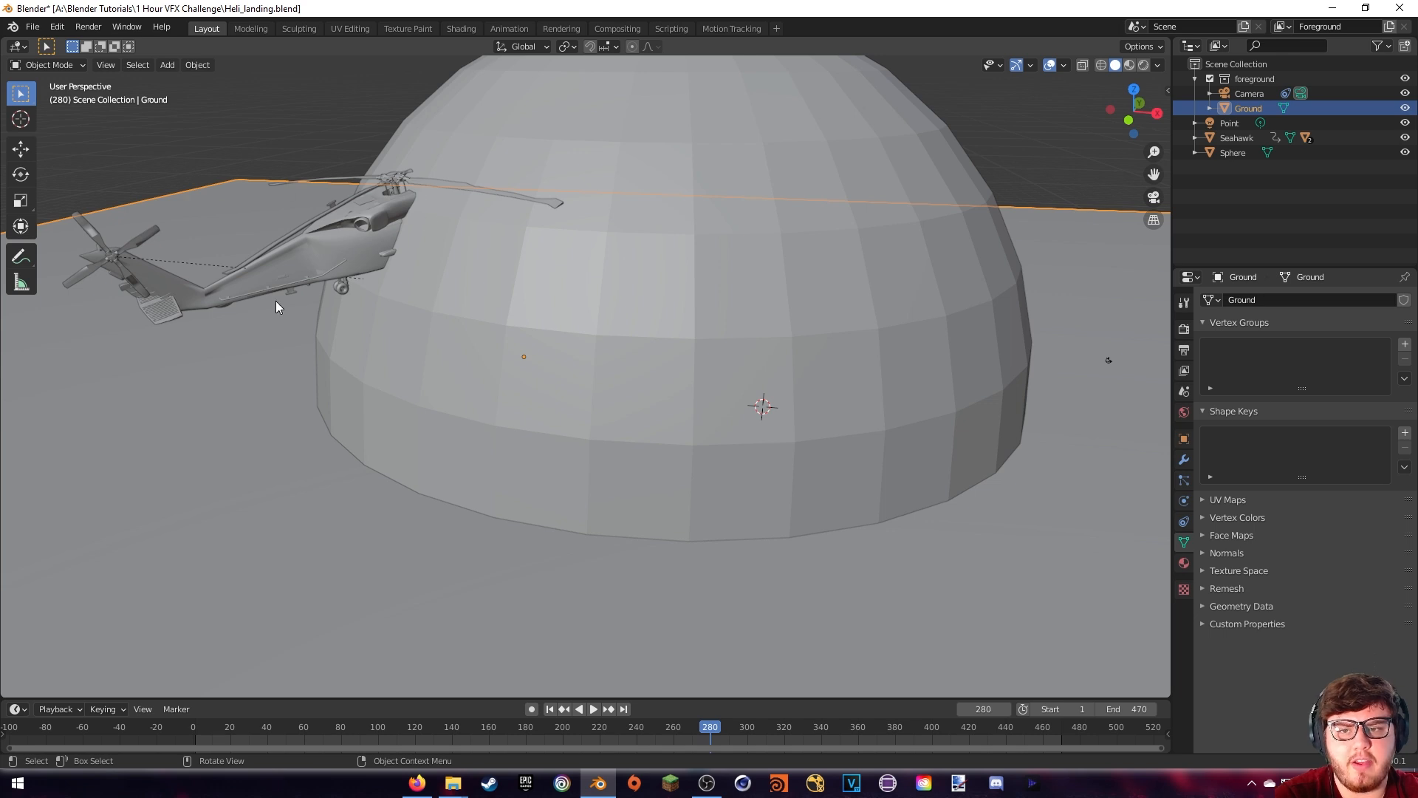
middle_drag(277, 301, 597, 315)
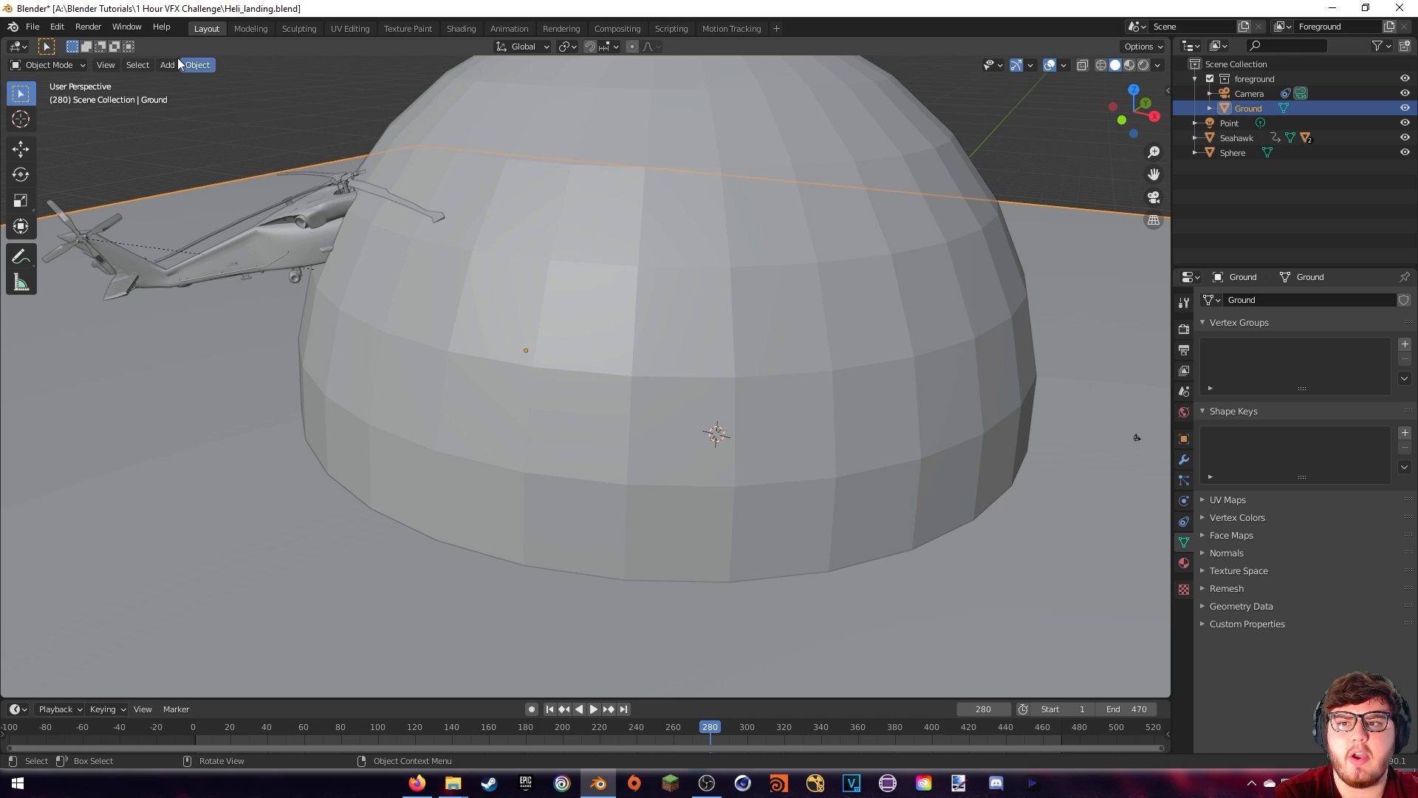
Render a still image of frame 280 and examine the helicopter's lighting in it
click(88, 27)
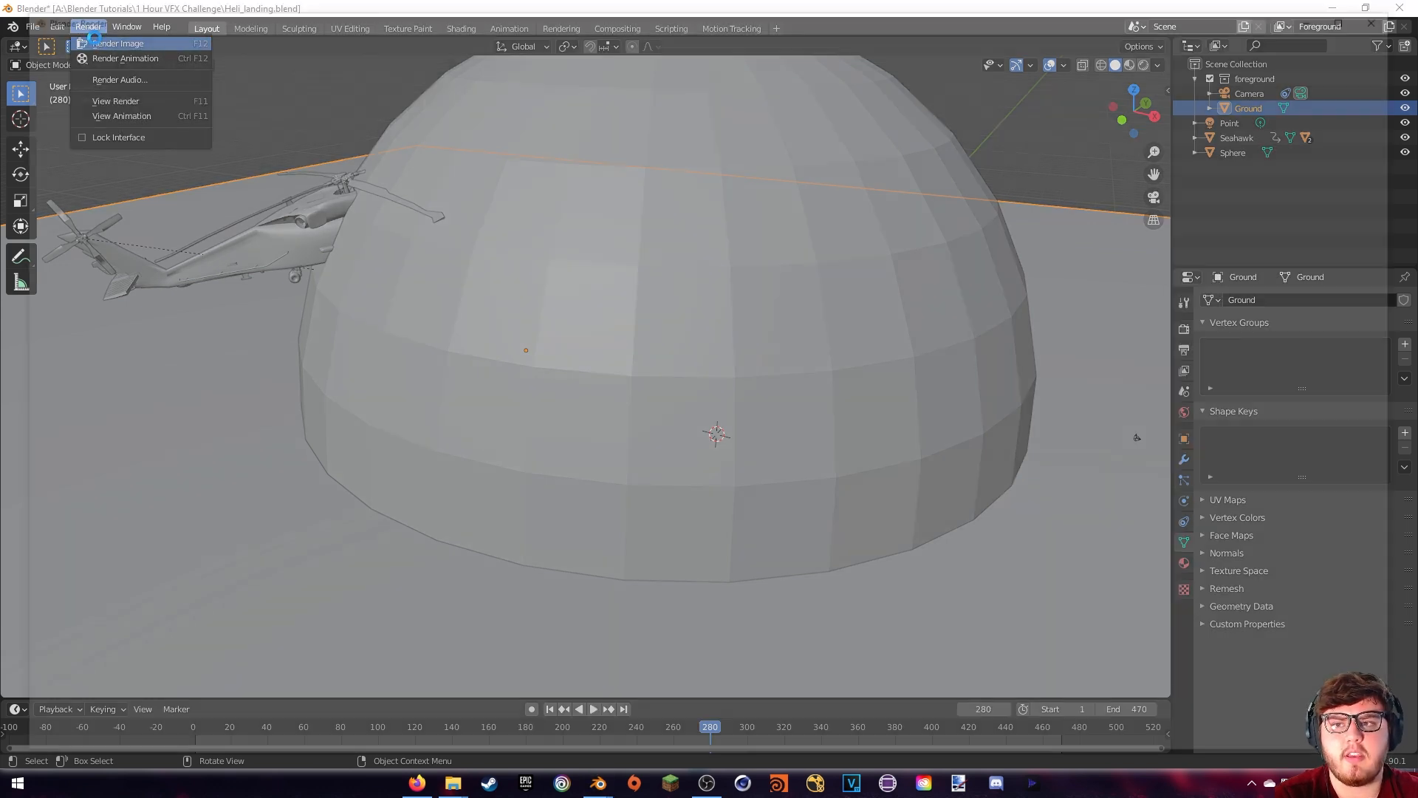
click(96, 43)
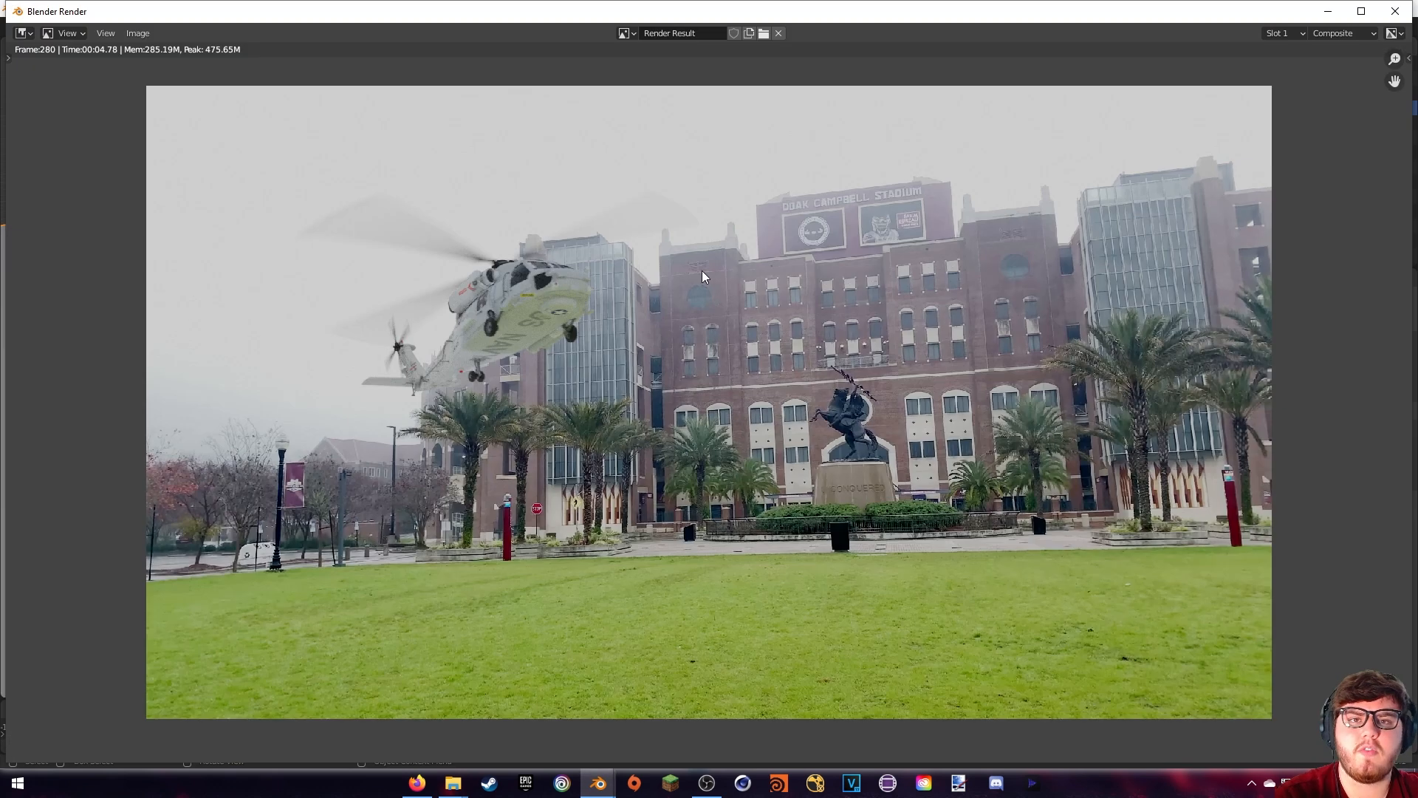
scroll(427, 335, up, 4)
middle_drag(427, 336, 1040, 474)
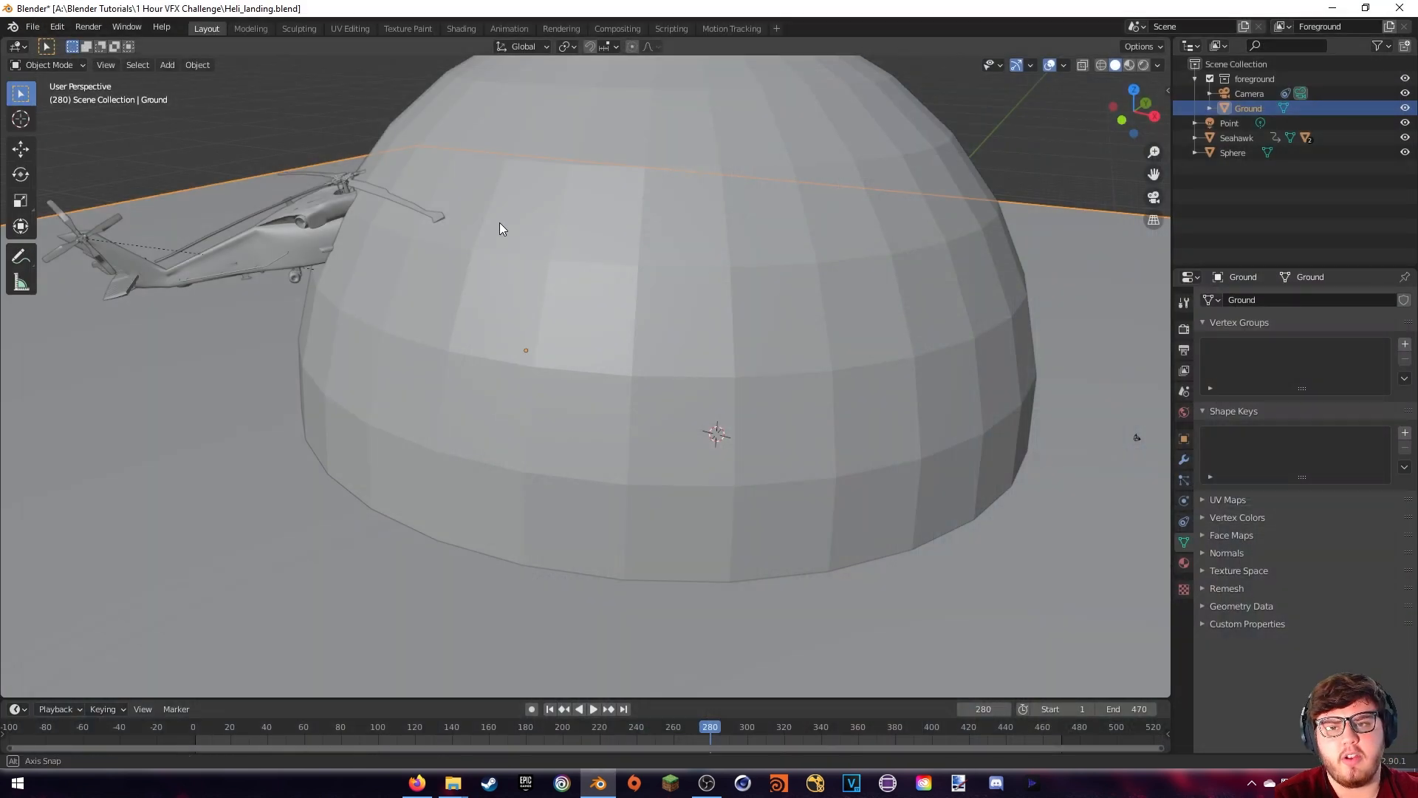
Select the dome and enter Edit Mode with face selection, viewing the side where the helicopter crosses its wall
middle_drag(500, 225, 570, 242)
middle_drag(712, 130, 507, 276)
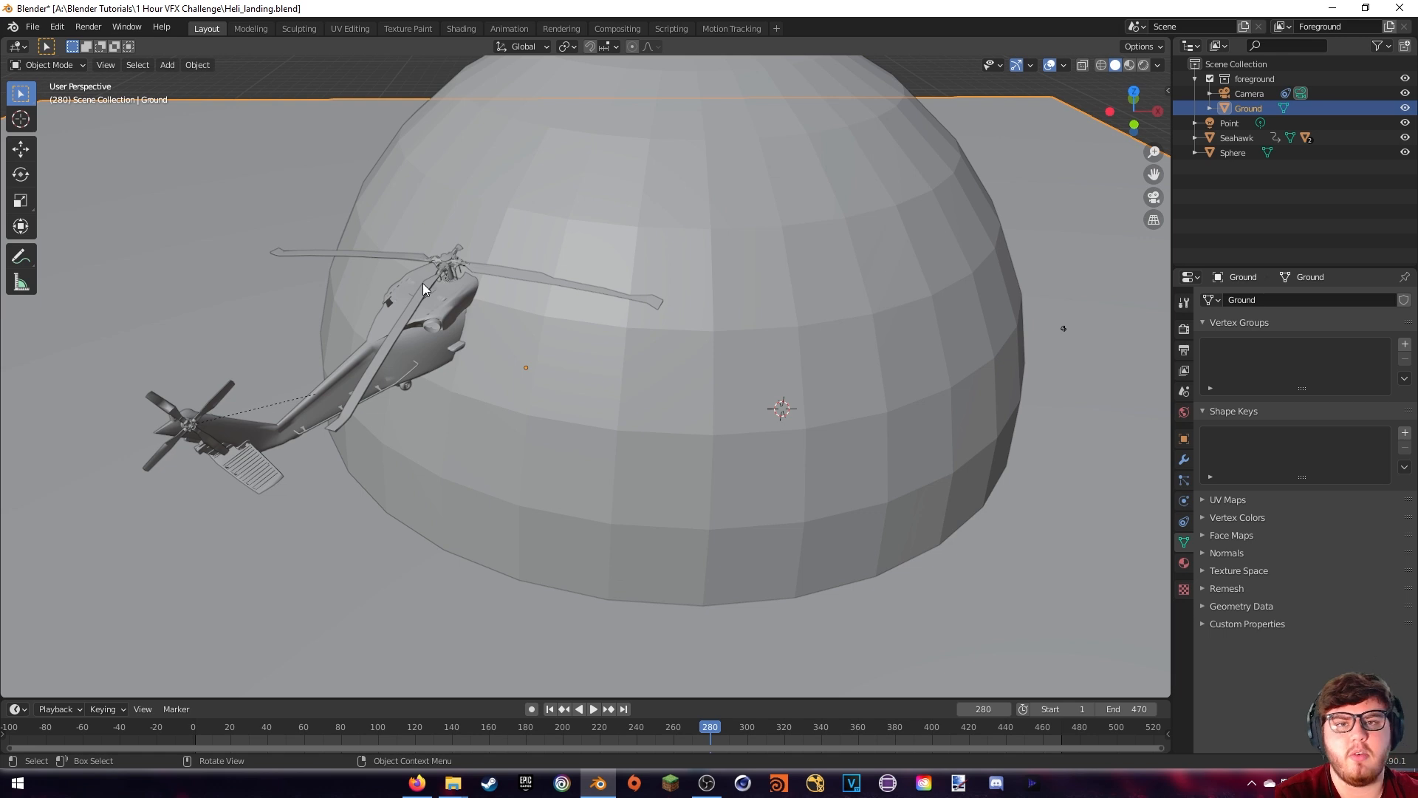
click(483, 220)
middle_drag(494, 220, 717, 215)
key(Tab)
key(3)
scroll(682, 250, down, 2)
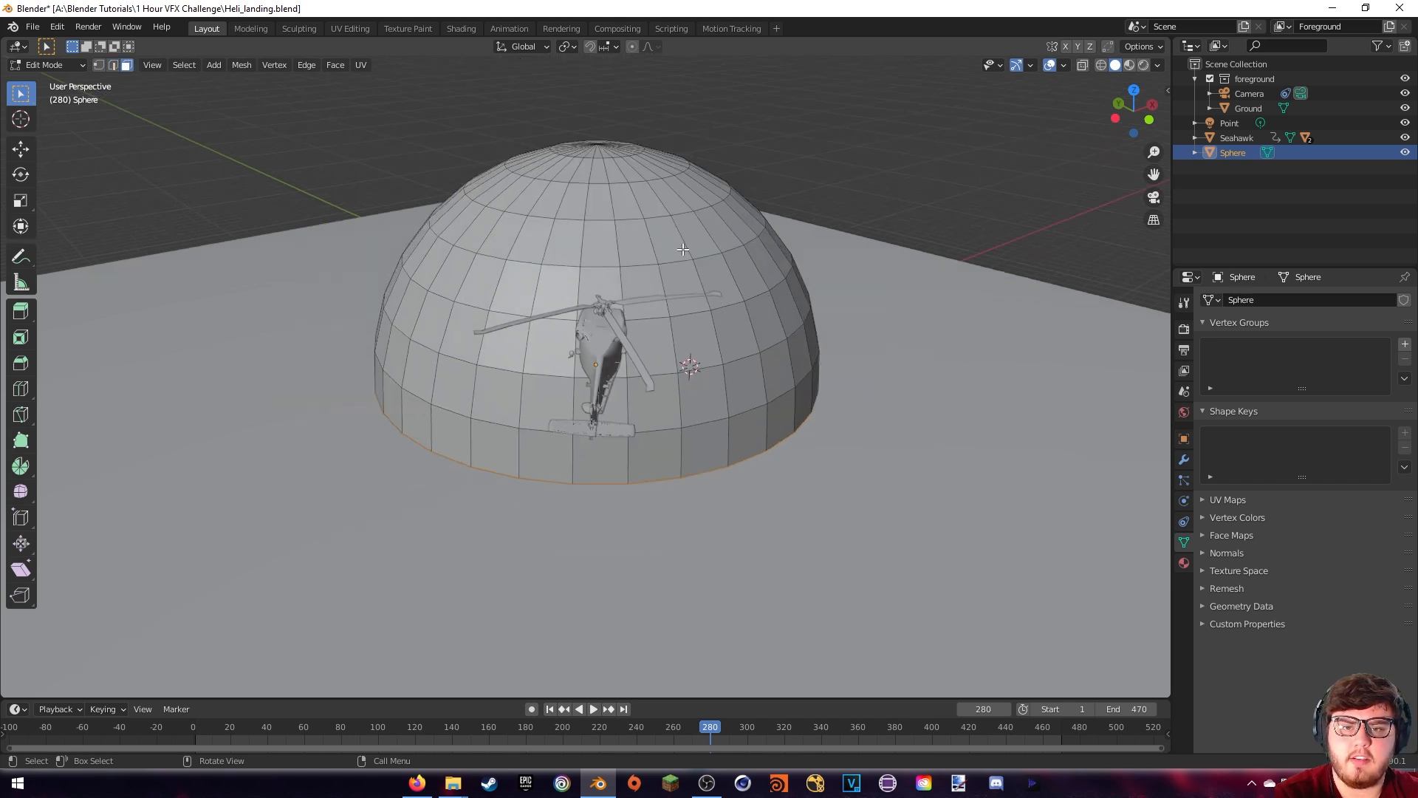
scroll(672, 272, up, 1)
shift+scroll(703, 325, up, 1)
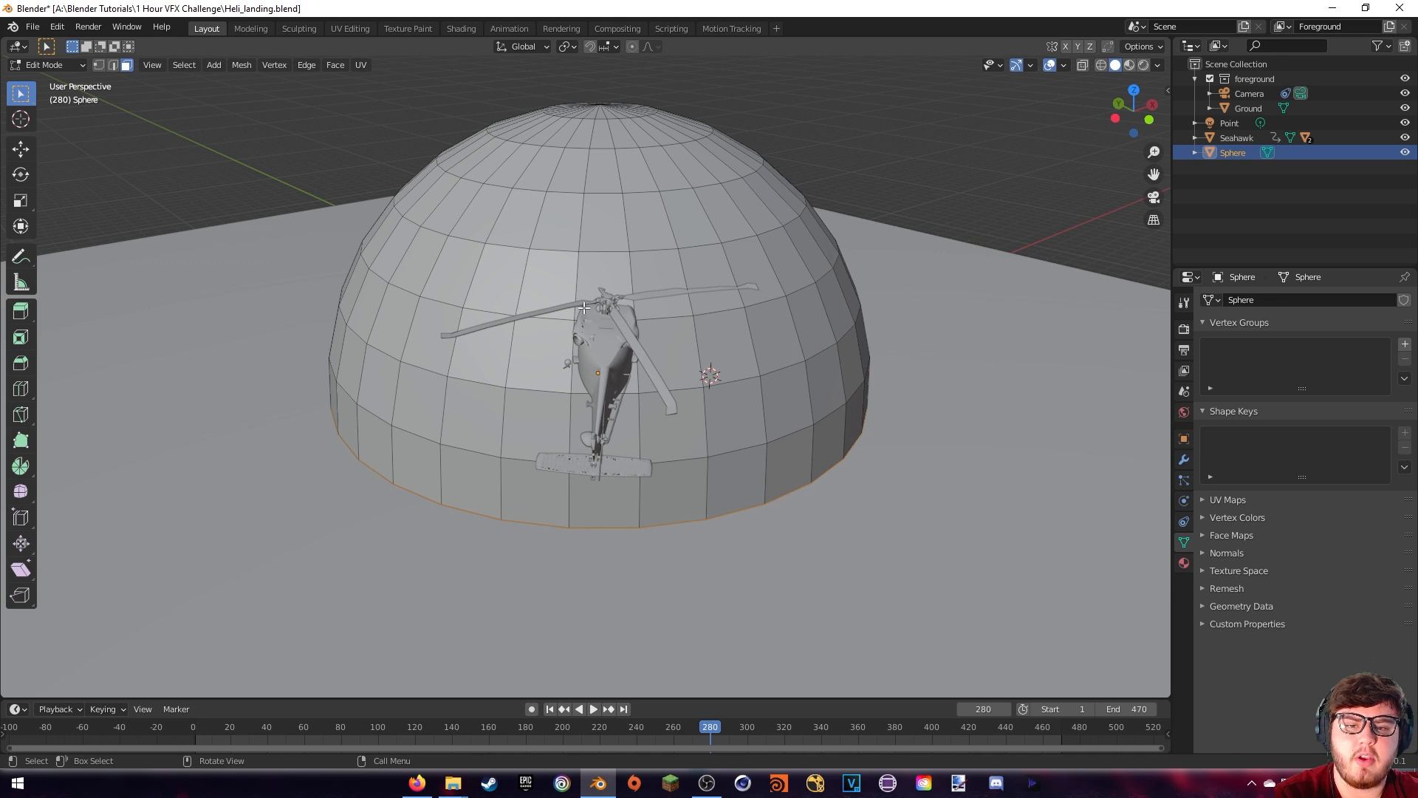
middle_drag(734, 335, 706, 334)
Circle-select the dome faces around the helicopter's entry path and delete them to cut an opening
key(c)
drag(678, 328, 697, 323)
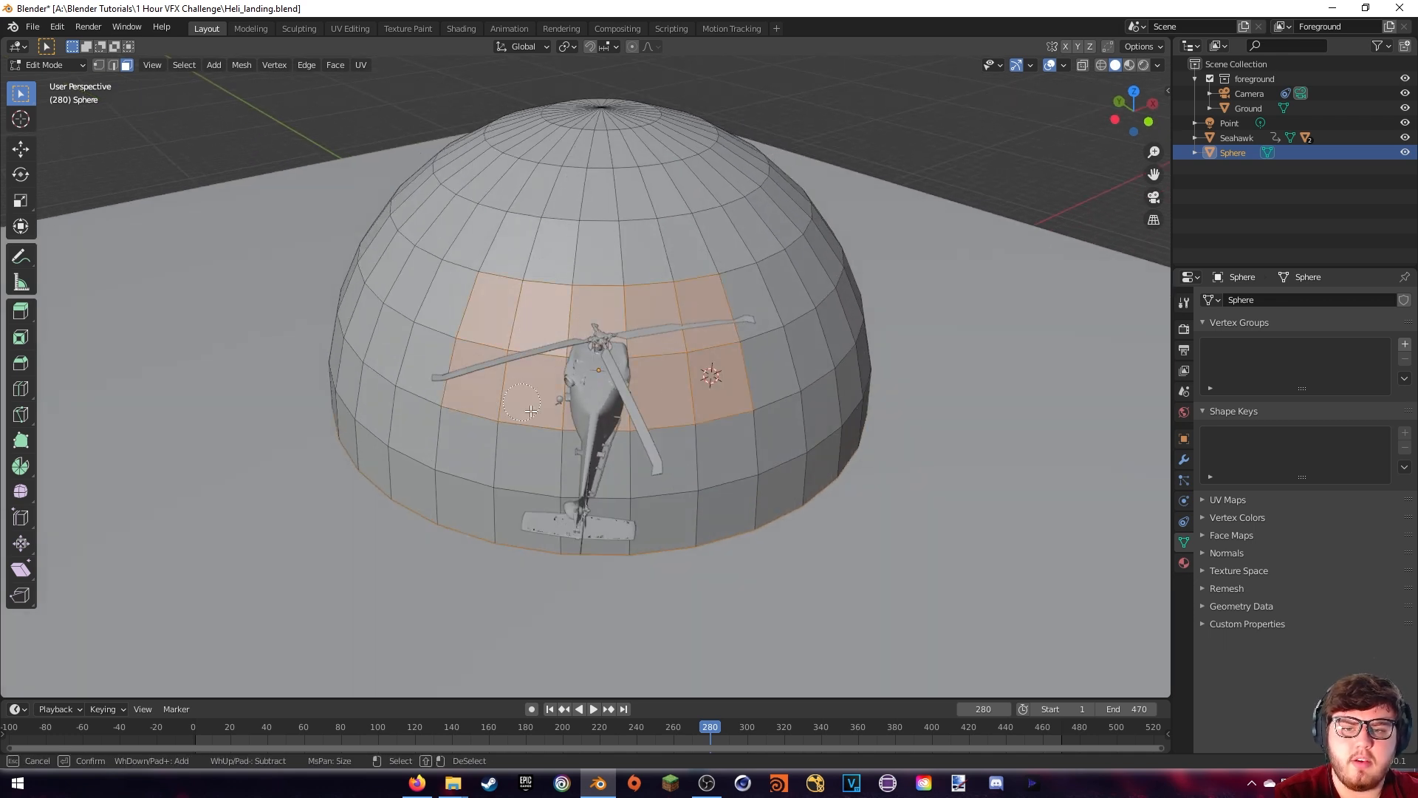
drag(532, 412, 649, 458)
key(Escape)
mouse_move(718, 402)
middle_down()
mouse_move(707, 369)
mouse_move(732, 364)
mouse_move(668, 368)
middle_up()
key(x)
click(674, 362)
At frame 272, select the three dome faces directly above the opening and delete them
drag(706, 728, 696, 727)
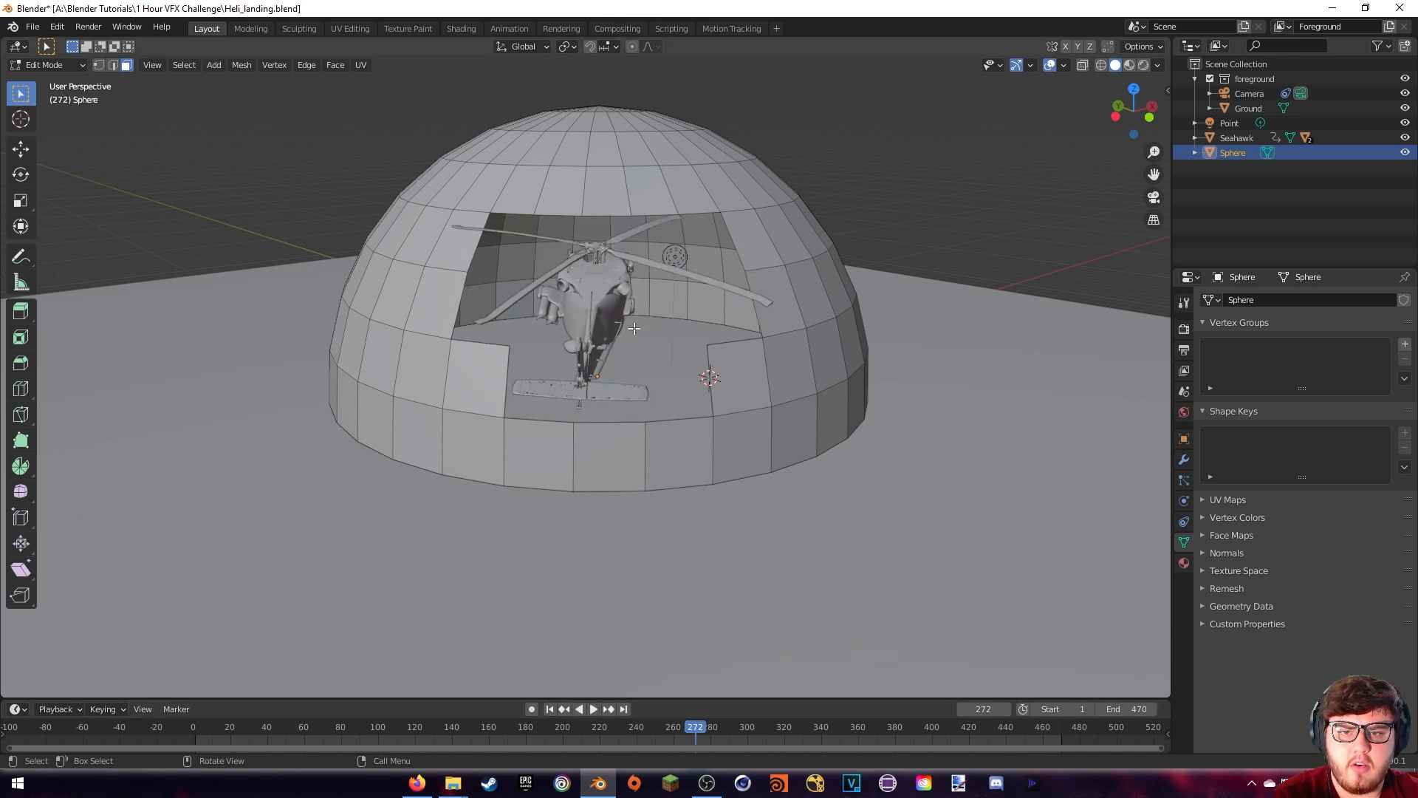
shift+click(594, 198)
shift+click(560, 198)
shift+click(650, 200)
middle_drag(785, 231, 831, 245)
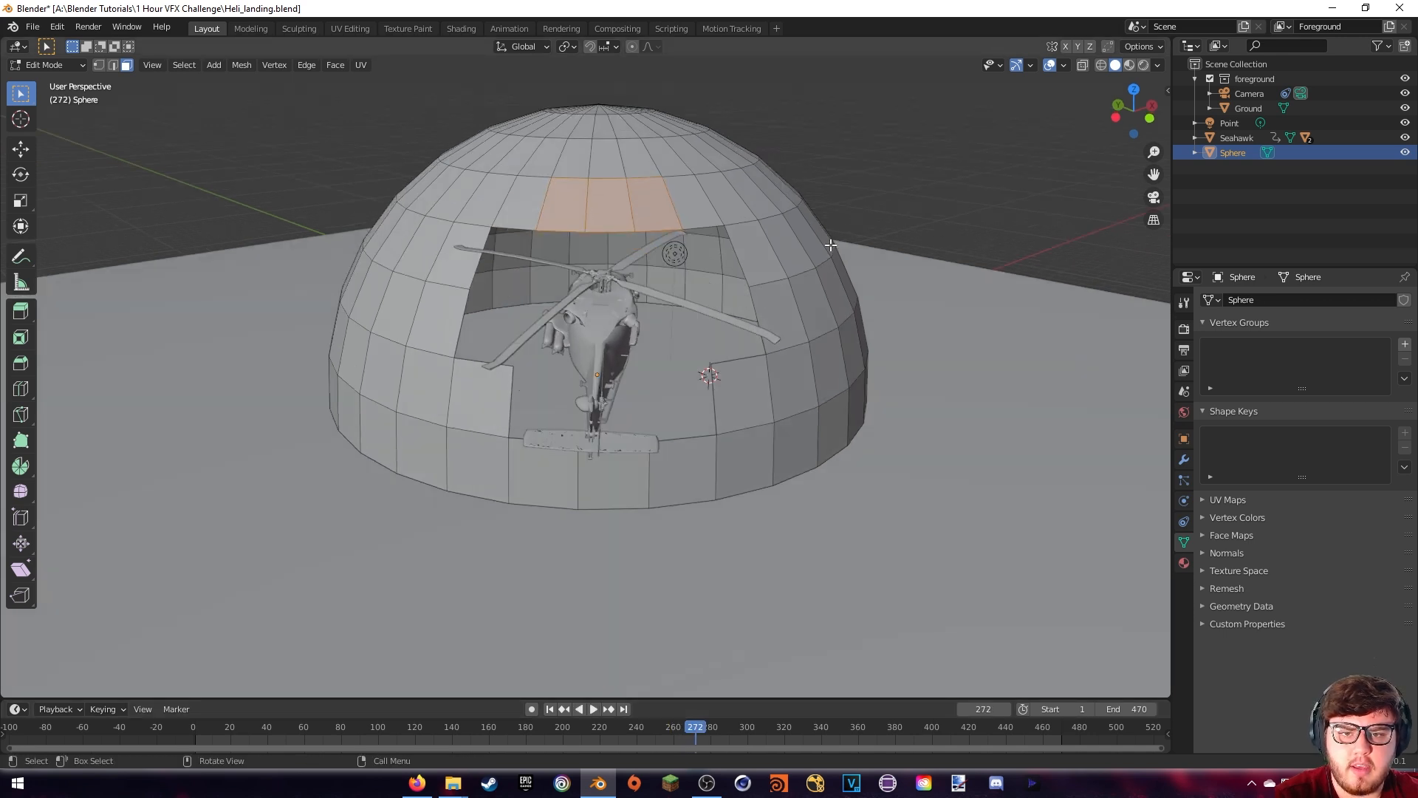
key(alt+a)
key(c)
right_click(630, 205)
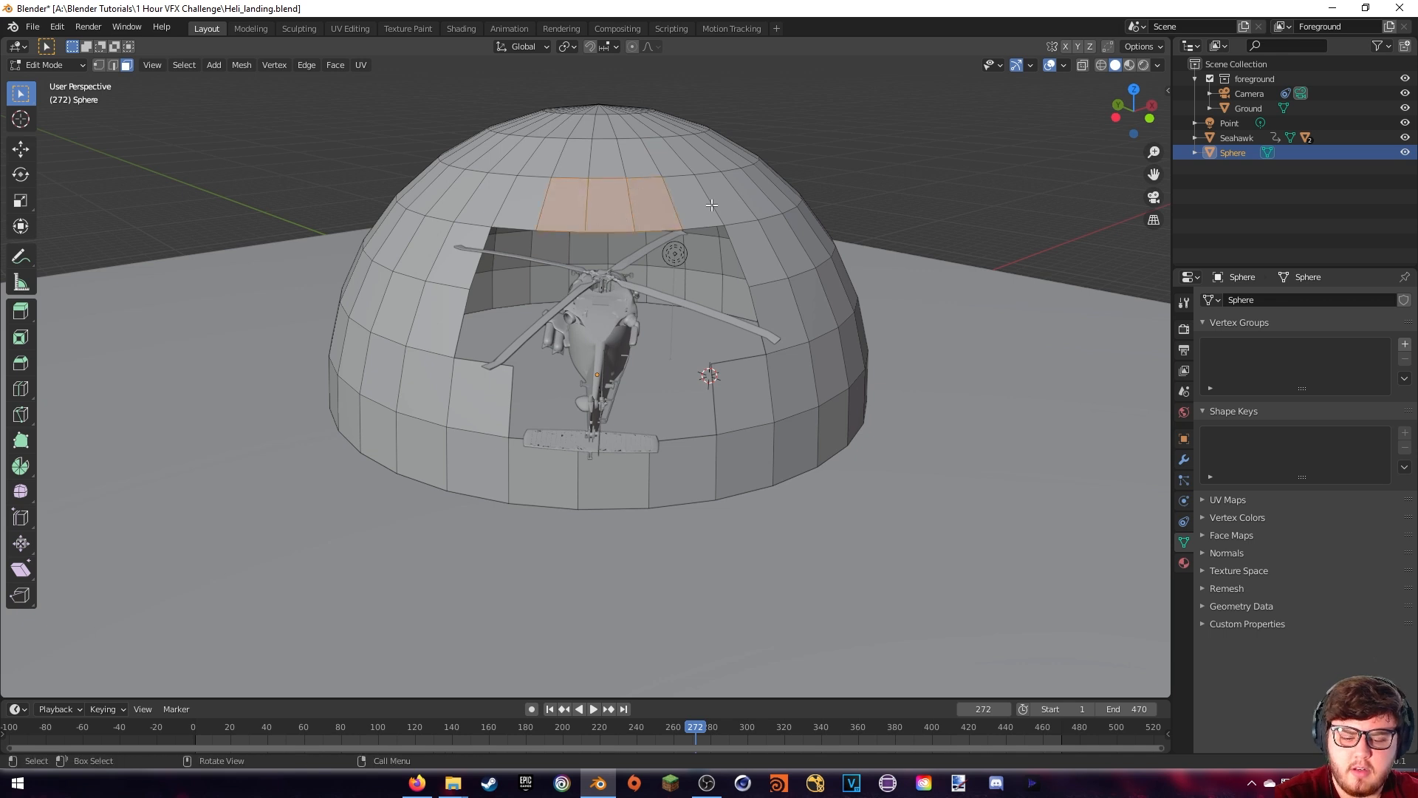
key(x)
click(711, 205)
At frame 281, delete the two dome faces along the opening's side near the rotor and check clearance at frame 298
middle_drag(701, 656, 676, 583)
key(space)
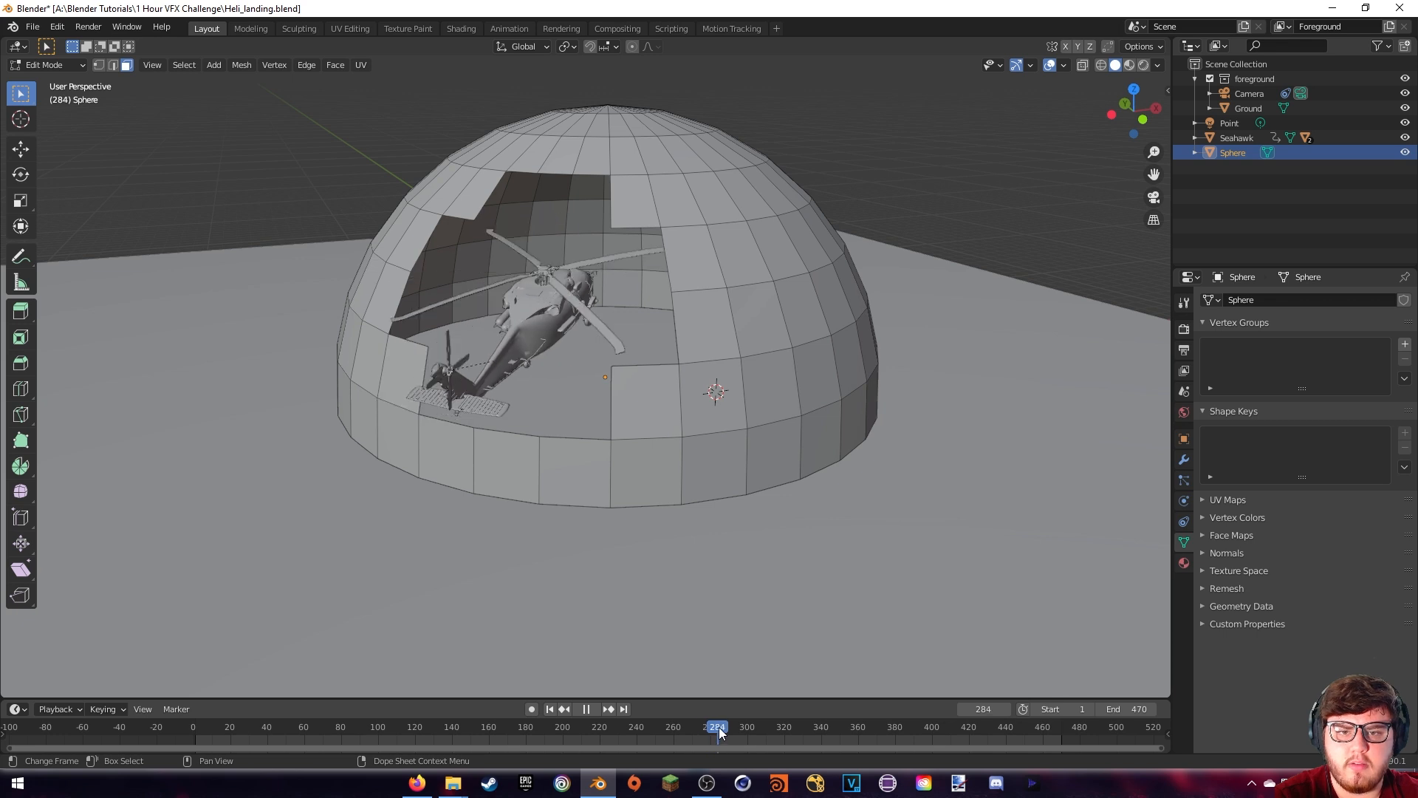
key(space)
key(c)
click(701, 288)
right_click(701, 288)
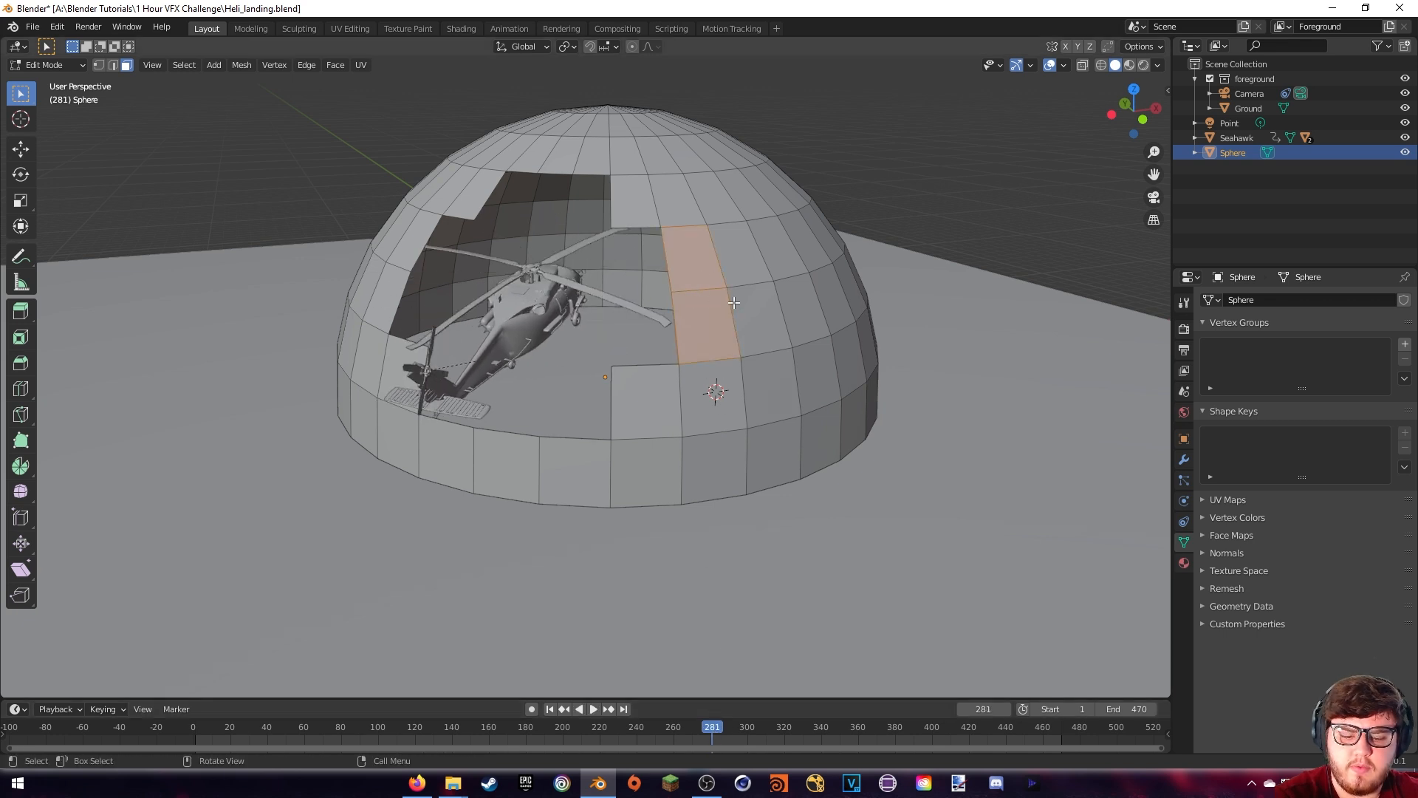
key(x)
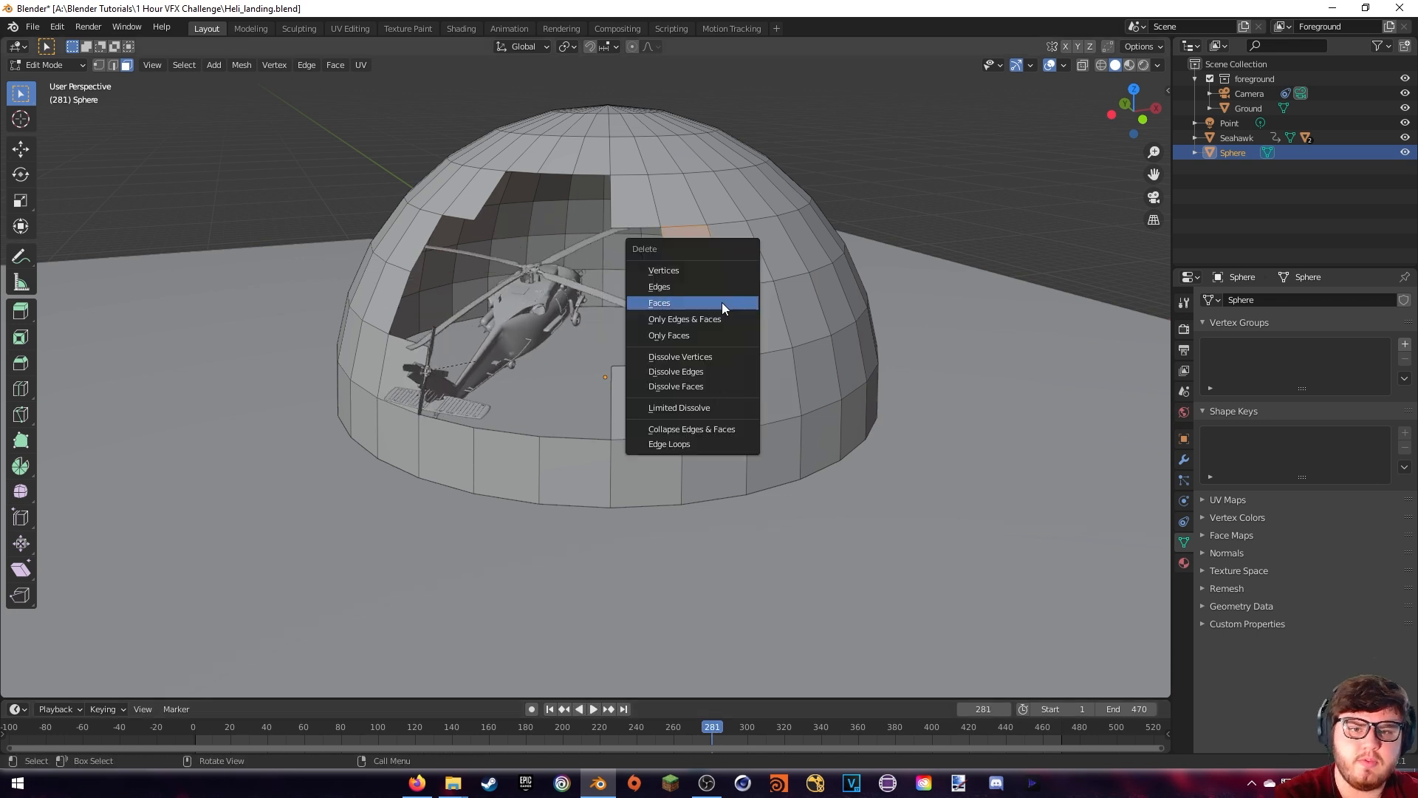
click(675, 300)
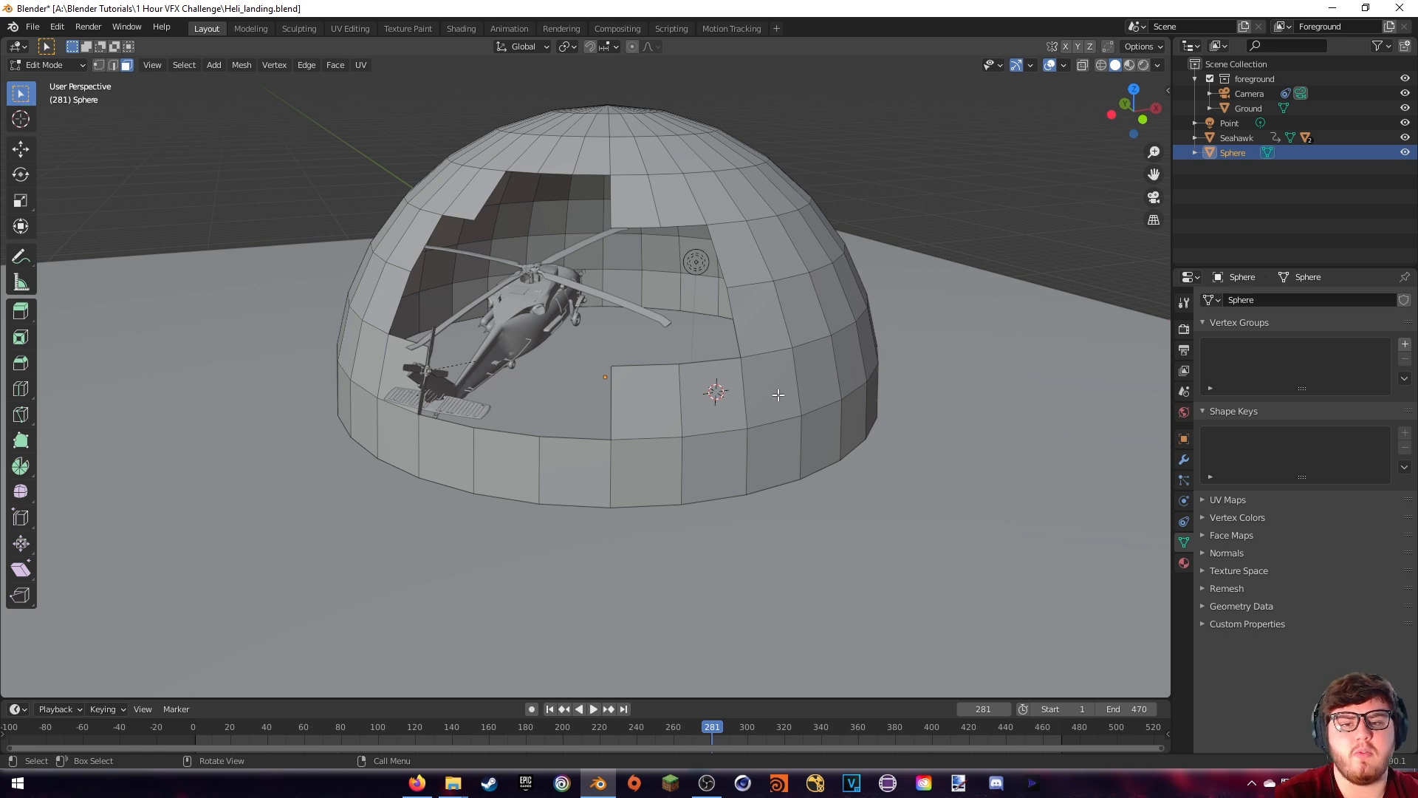
middle_drag(760, 426, 943, 364)
drag(714, 725, 747, 727)
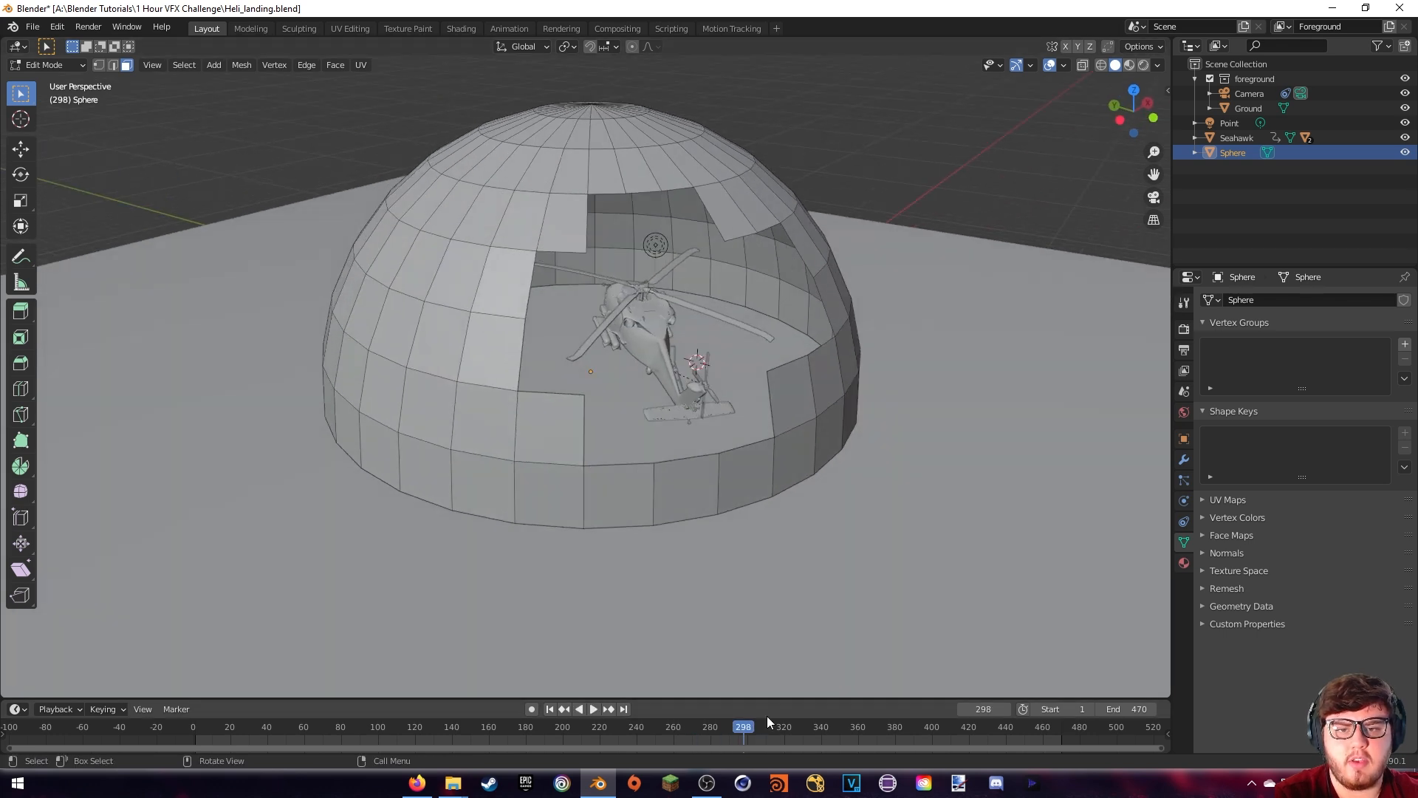
At frame 327, select the dome's bottom edge loop and fill it with a face
mouse_move(767, 720)
mouse_down()
mouse_move(712, 729)
mouse_move(760, 727)
mouse_up()
key(space)
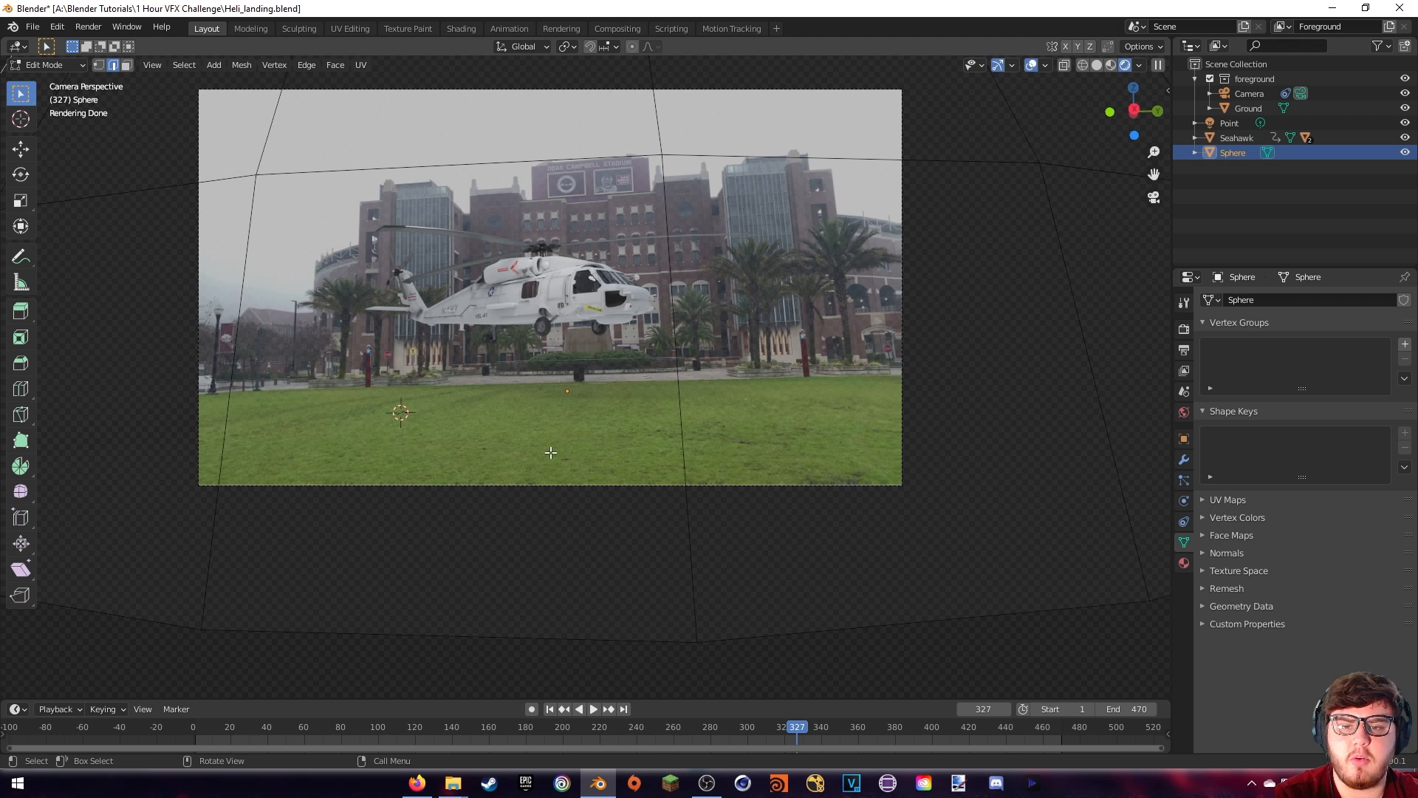
middle_drag(495, 430, 557, 388)
scroll(498, 404, down, 3)
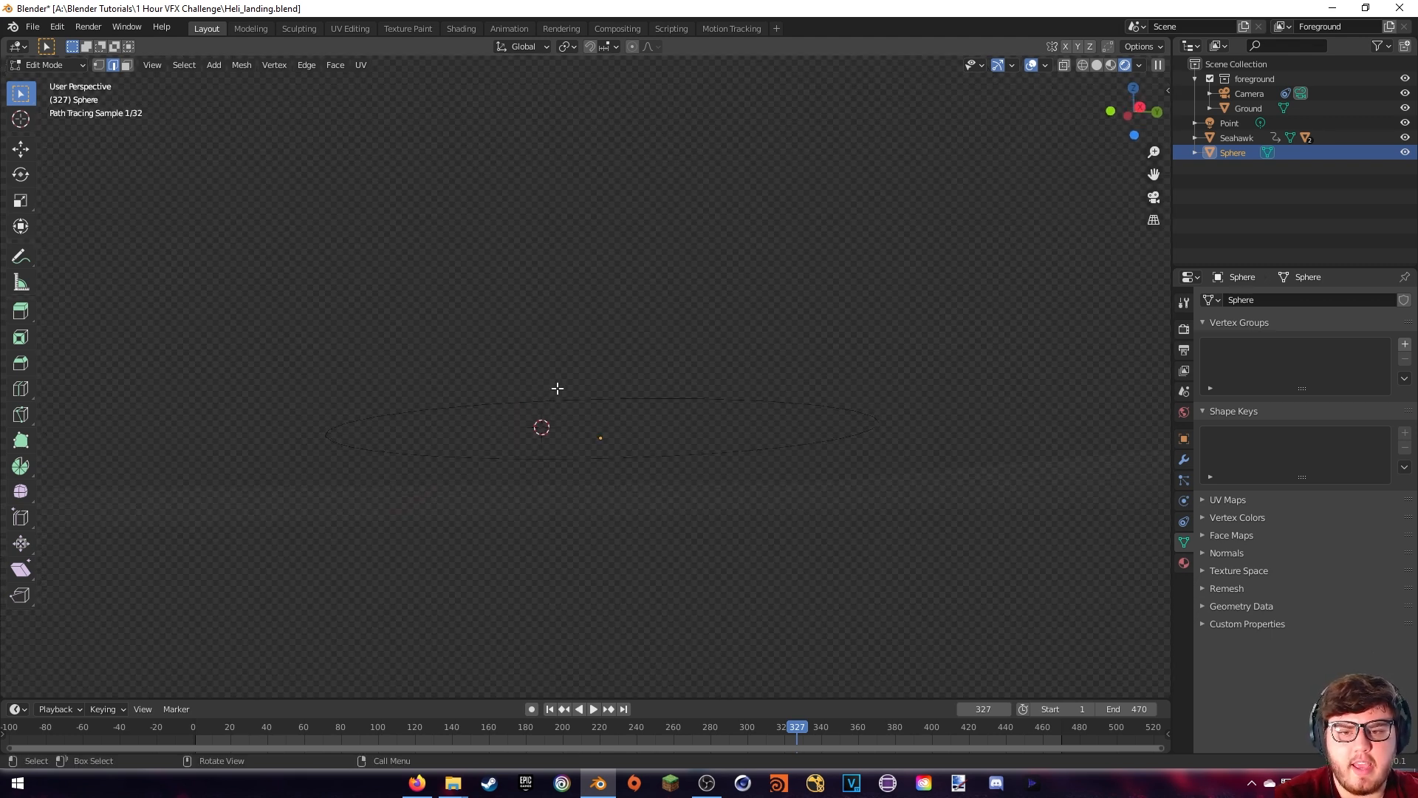
middle_drag(554, 279, 560, 313)
key(Tab)
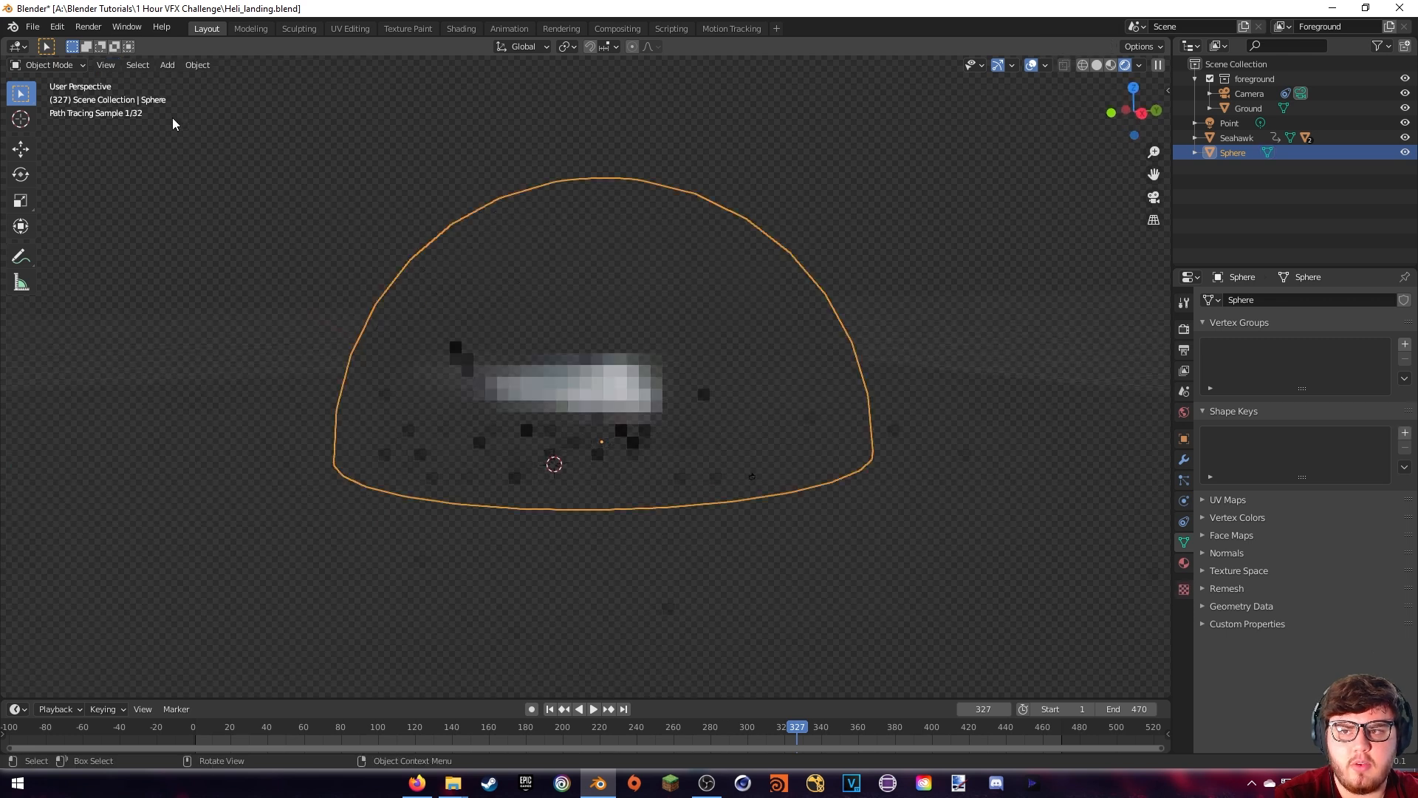
key(Tab)
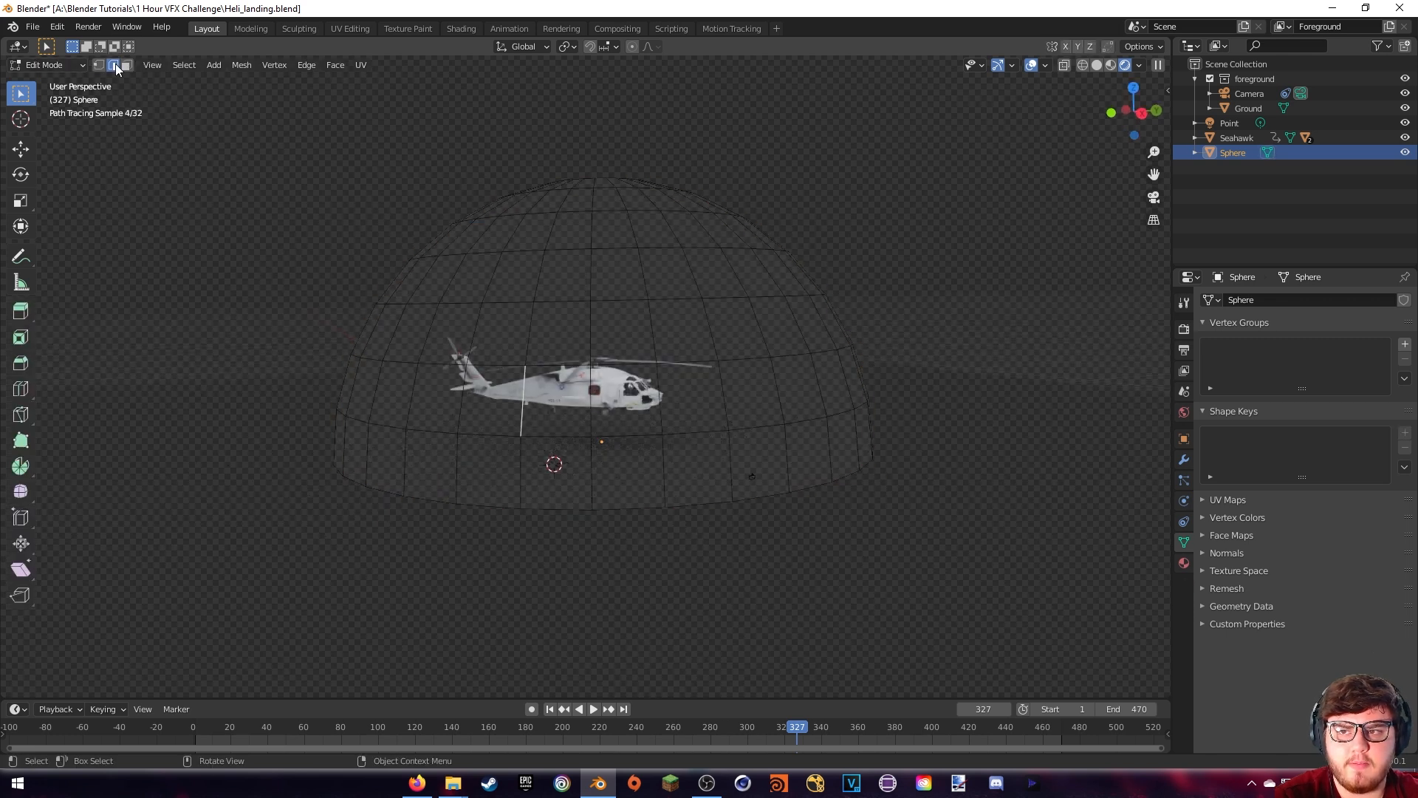
alt+click(592, 511)
middle_drag(719, 485, 650, 318)
key(f)
Inspect the grass reflection on the helicopter's underside through the camera
key(KP_0)
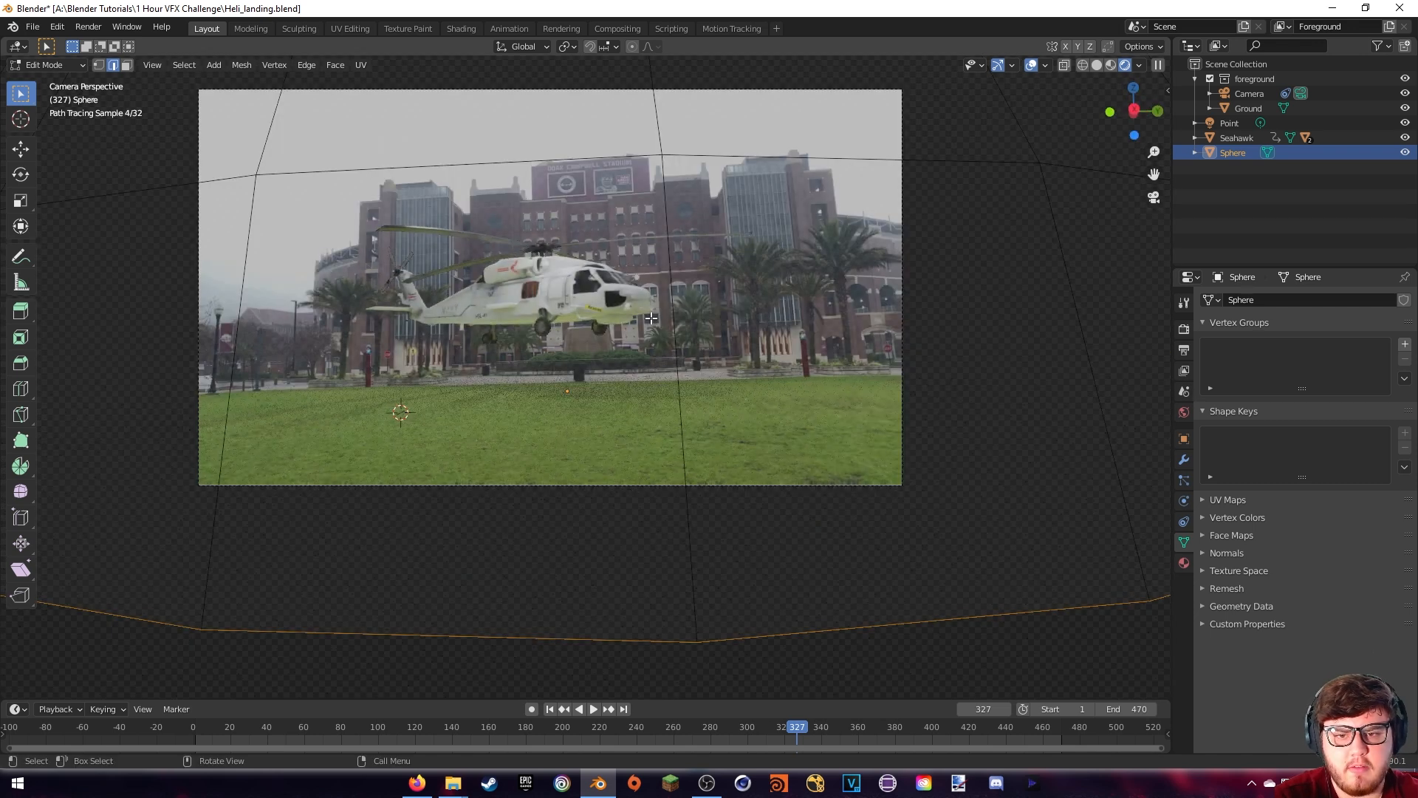
scroll(604, 351, up, 2)
shift+middle_drag(604, 351, 616, 358)
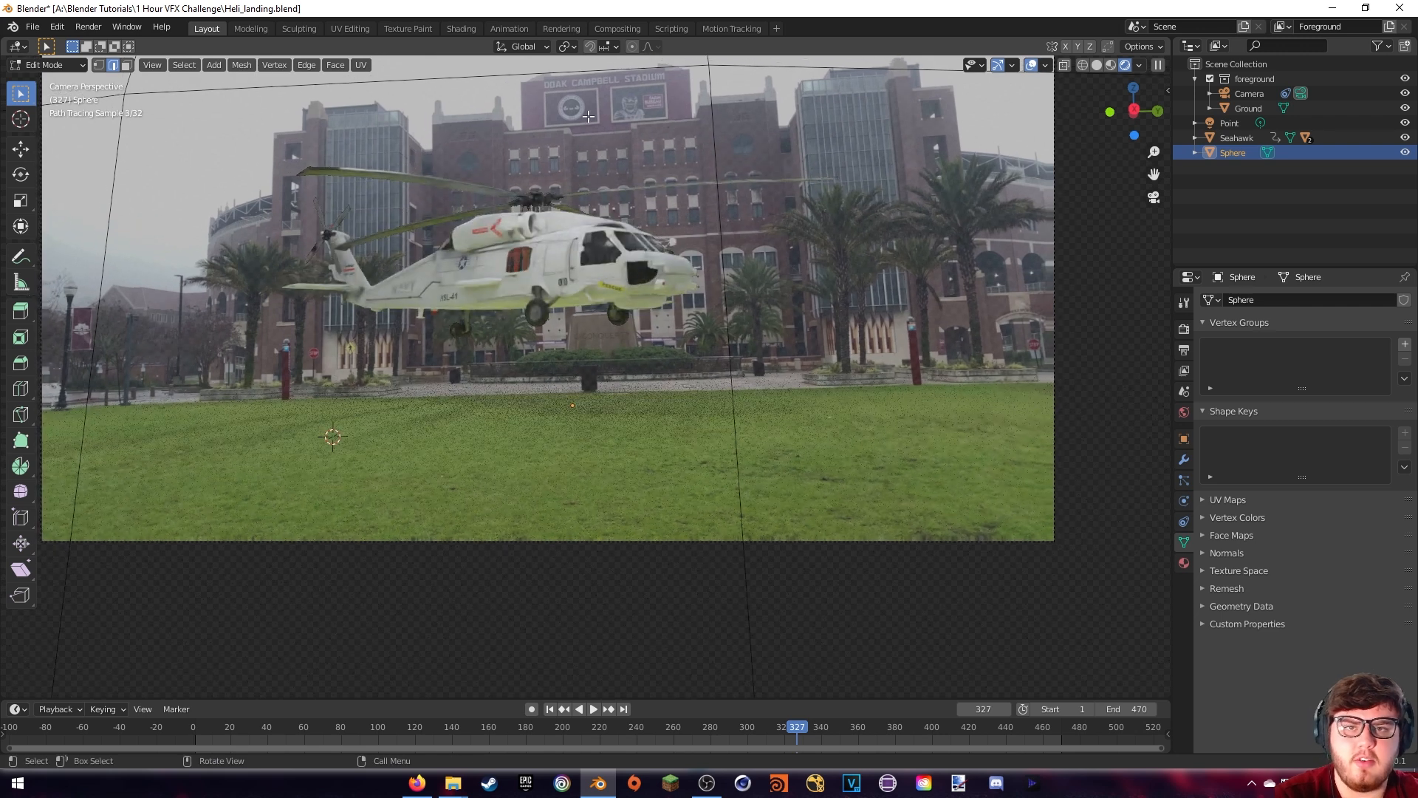
Switch to solid shading and UV-unwrap the dome's bottom face with Project From View in the top view
key(z)
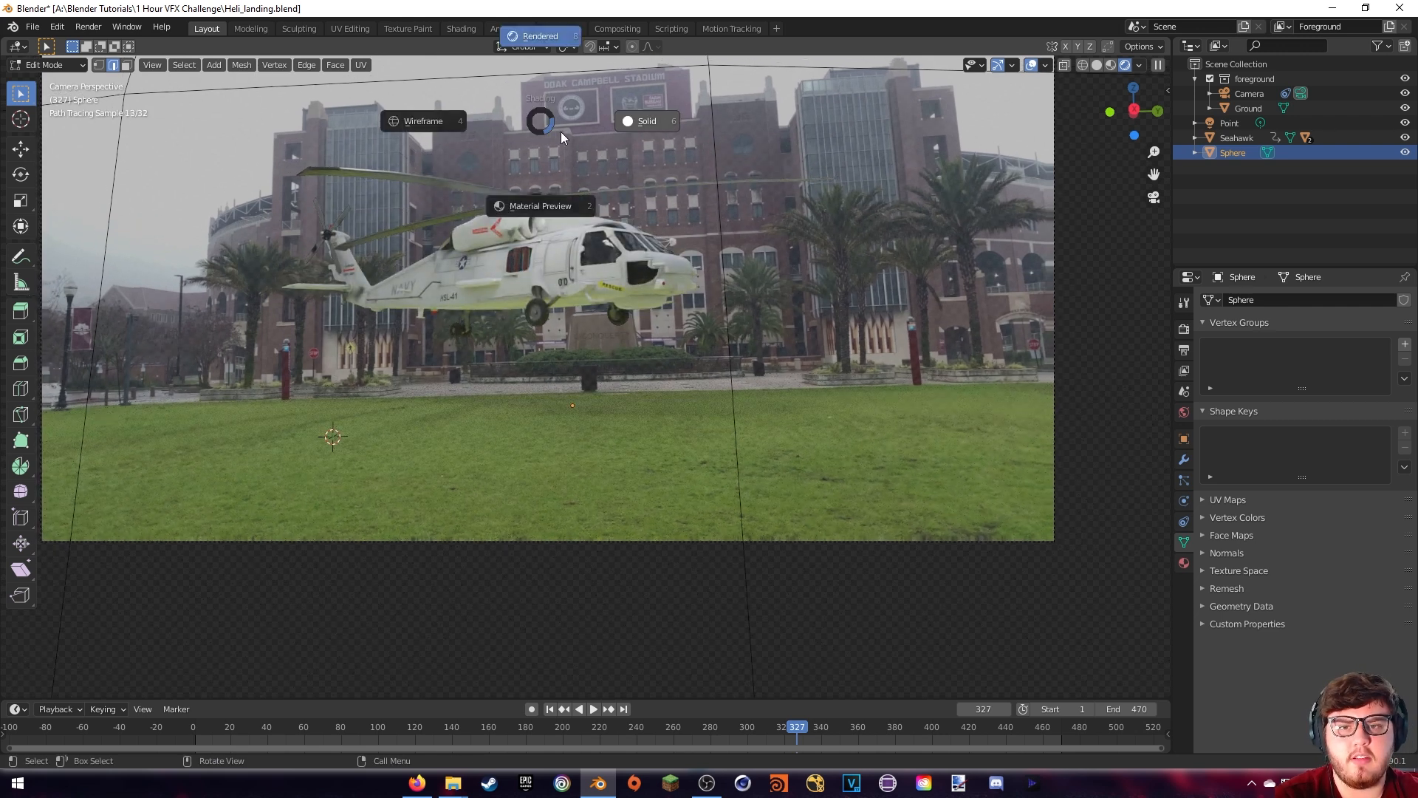
click(631, 122)
click(351, 28)
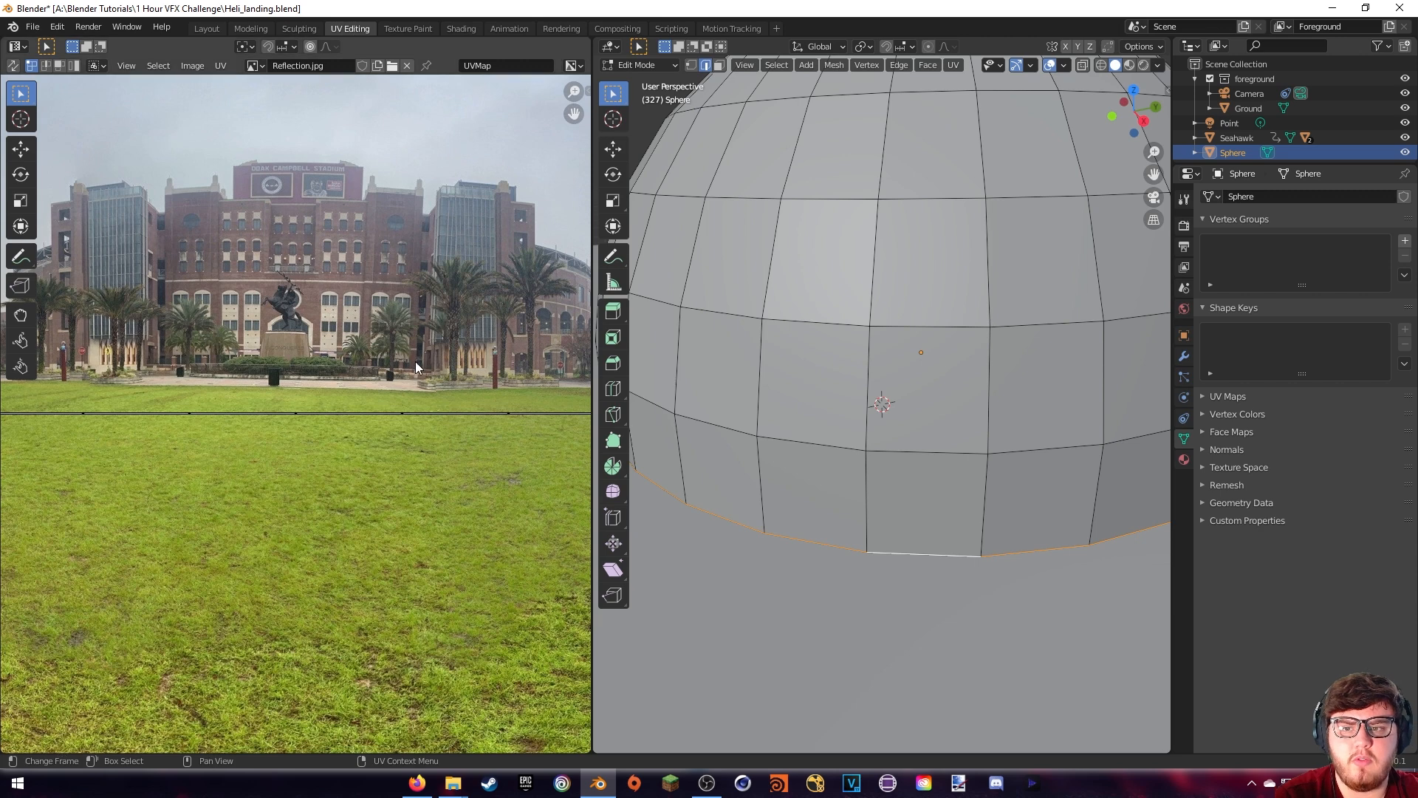
scroll(415, 362, down, 8)
mouse_move(758, 379)
middle_down()
mouse_move(760, 330)
mouse_move(777, 393)
middle_up()
key(KP_7)
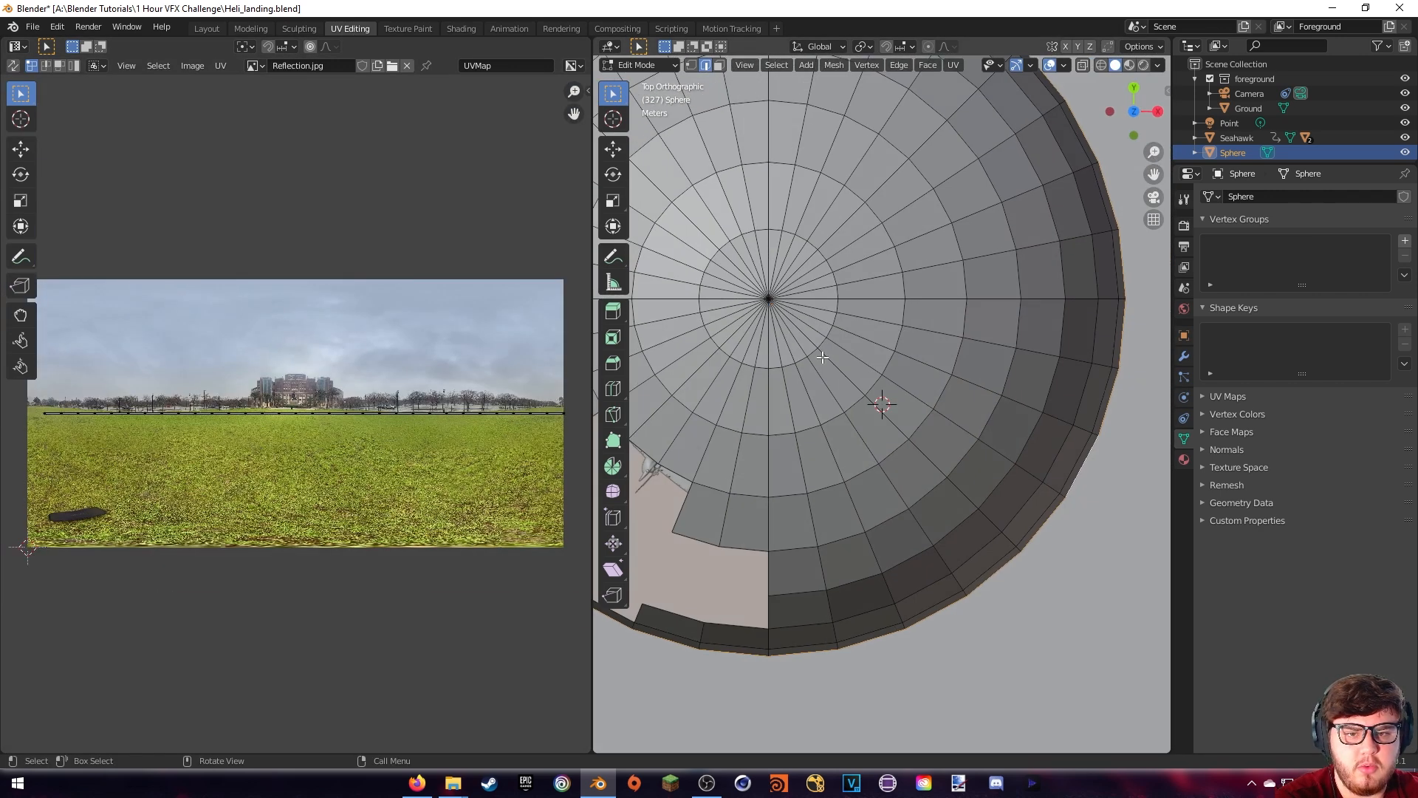
scroll(813, 359, down, 5)
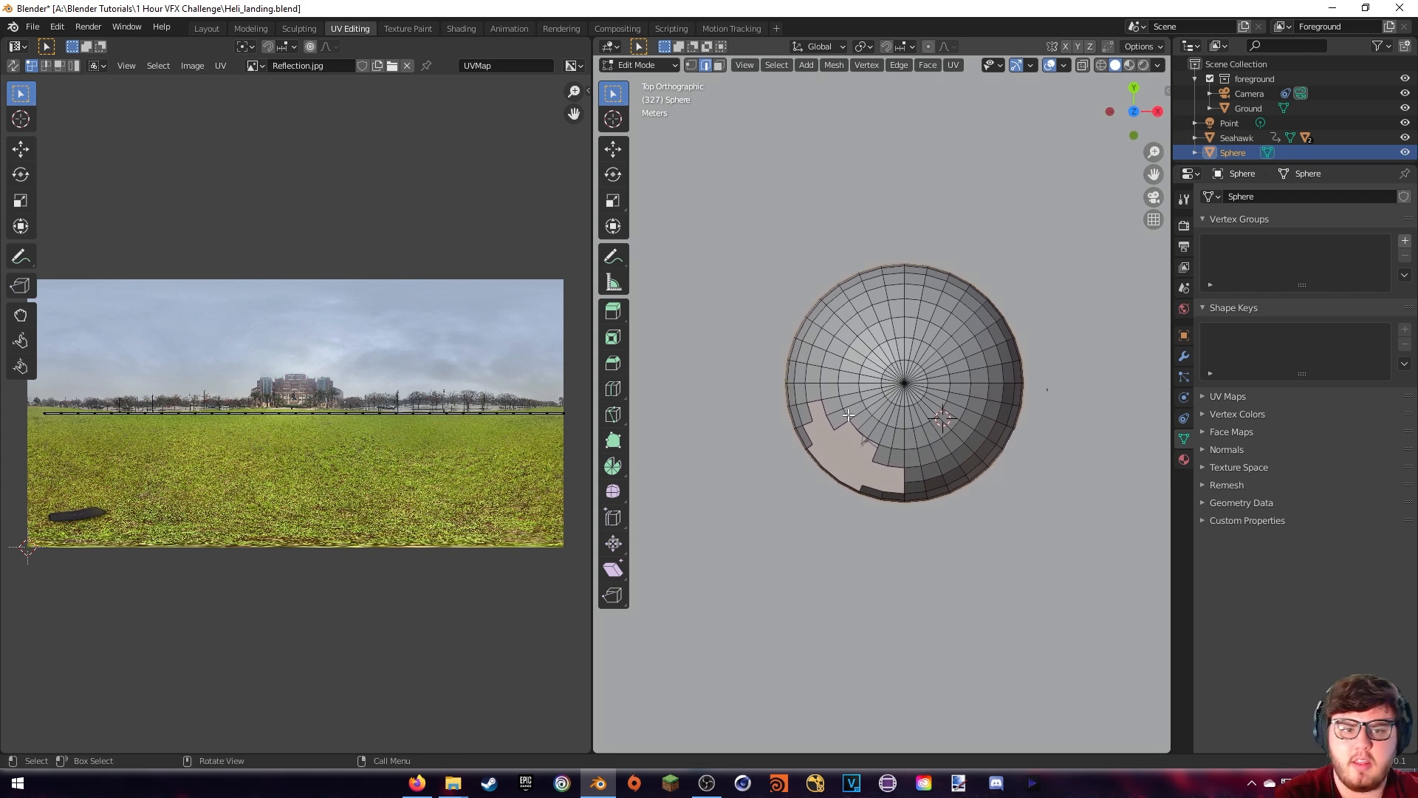
key(u)
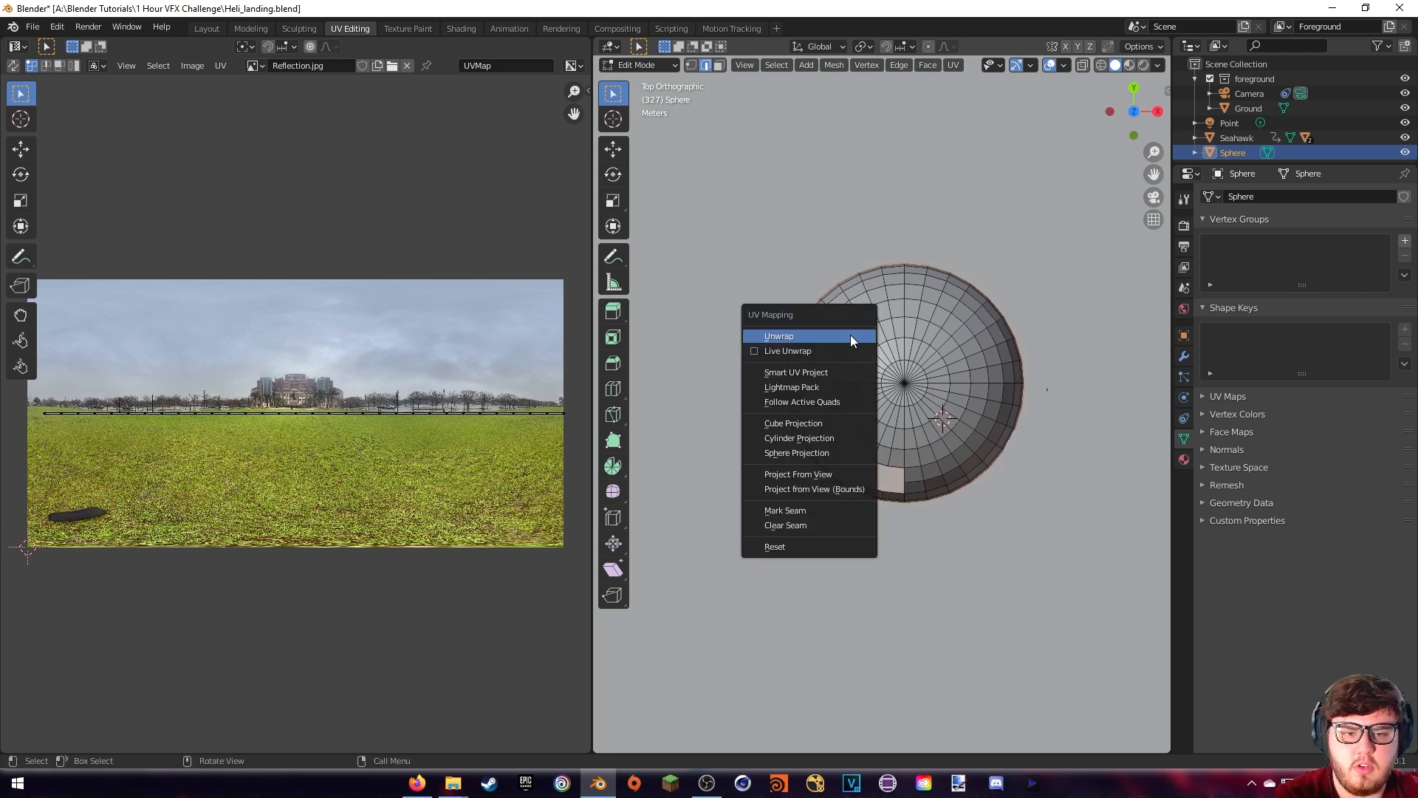
click(812, 471)
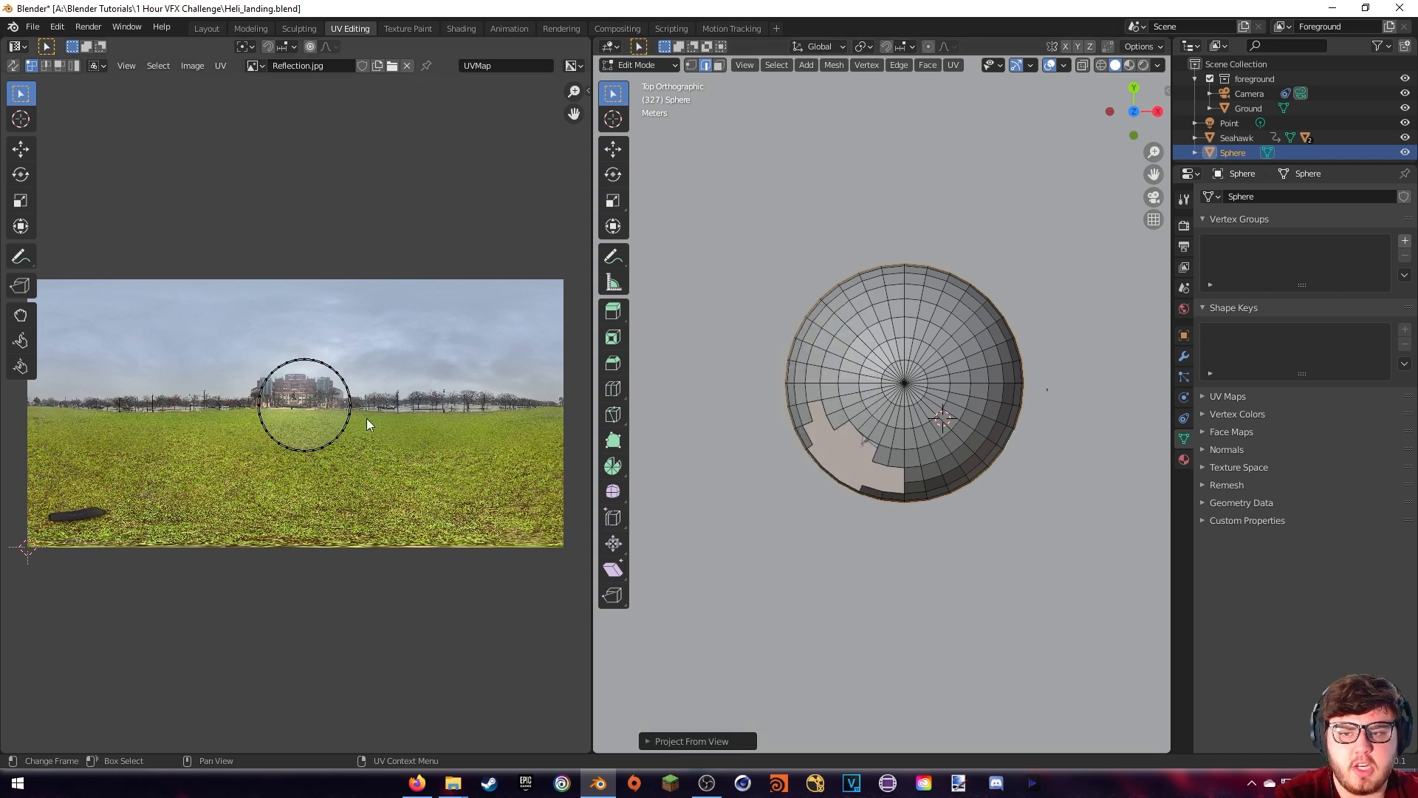
Move the face's UVs onto the grass of Reflection.jpg, enlarge them, and stretch them along X into a wide ellipse over the grass
key(a)
middle_drag(380, 415, 432, 426)
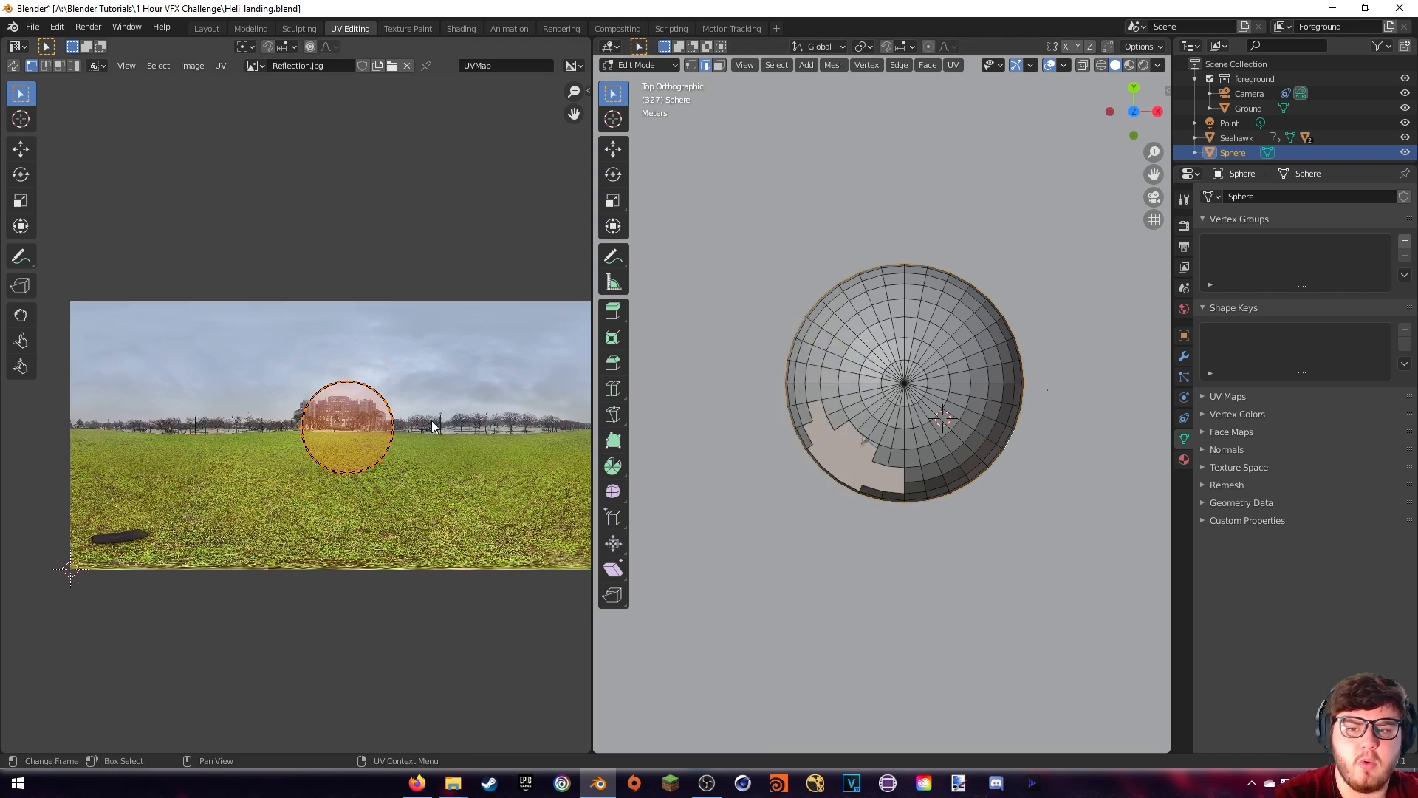
key(g)
click(428, 504)
key(s)
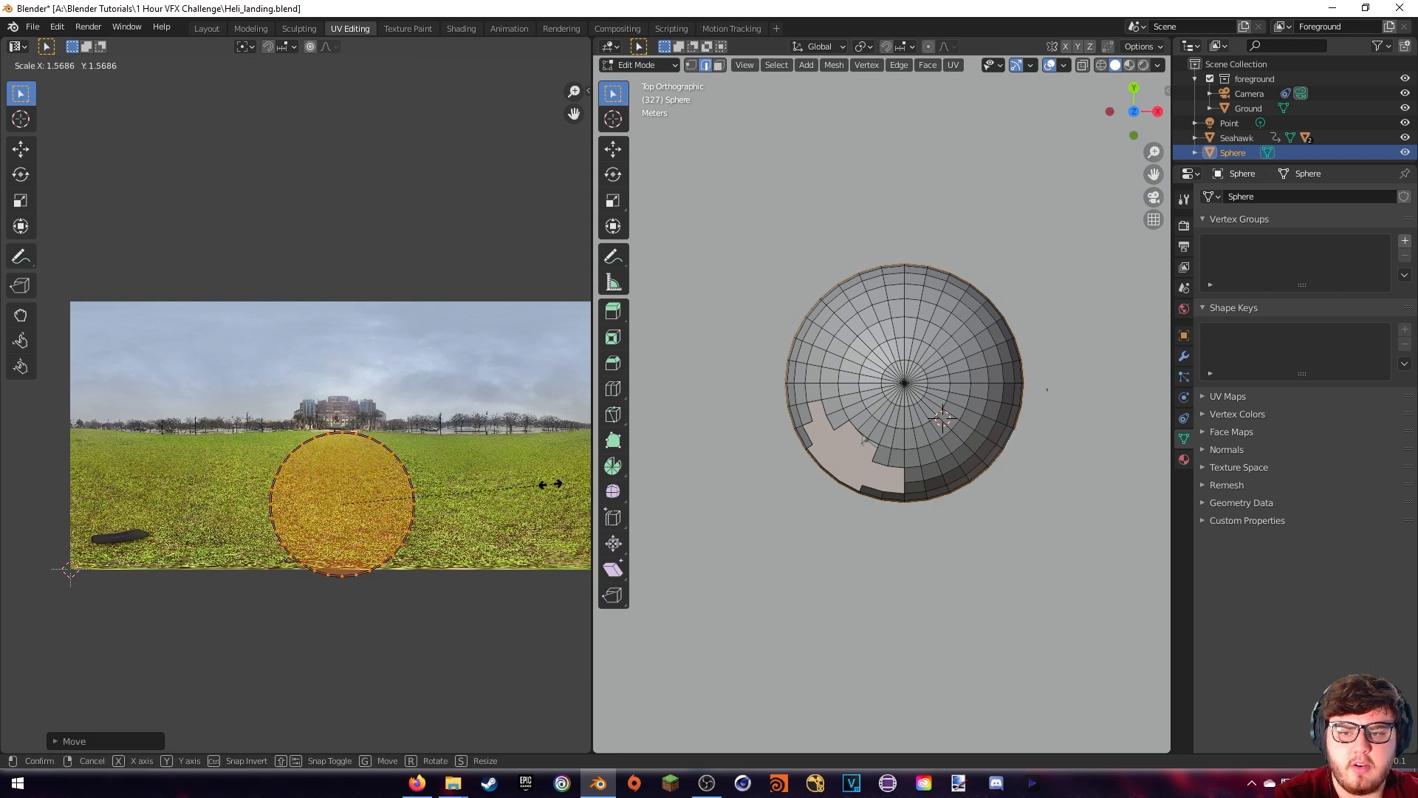
click(516, 481)
key(s)
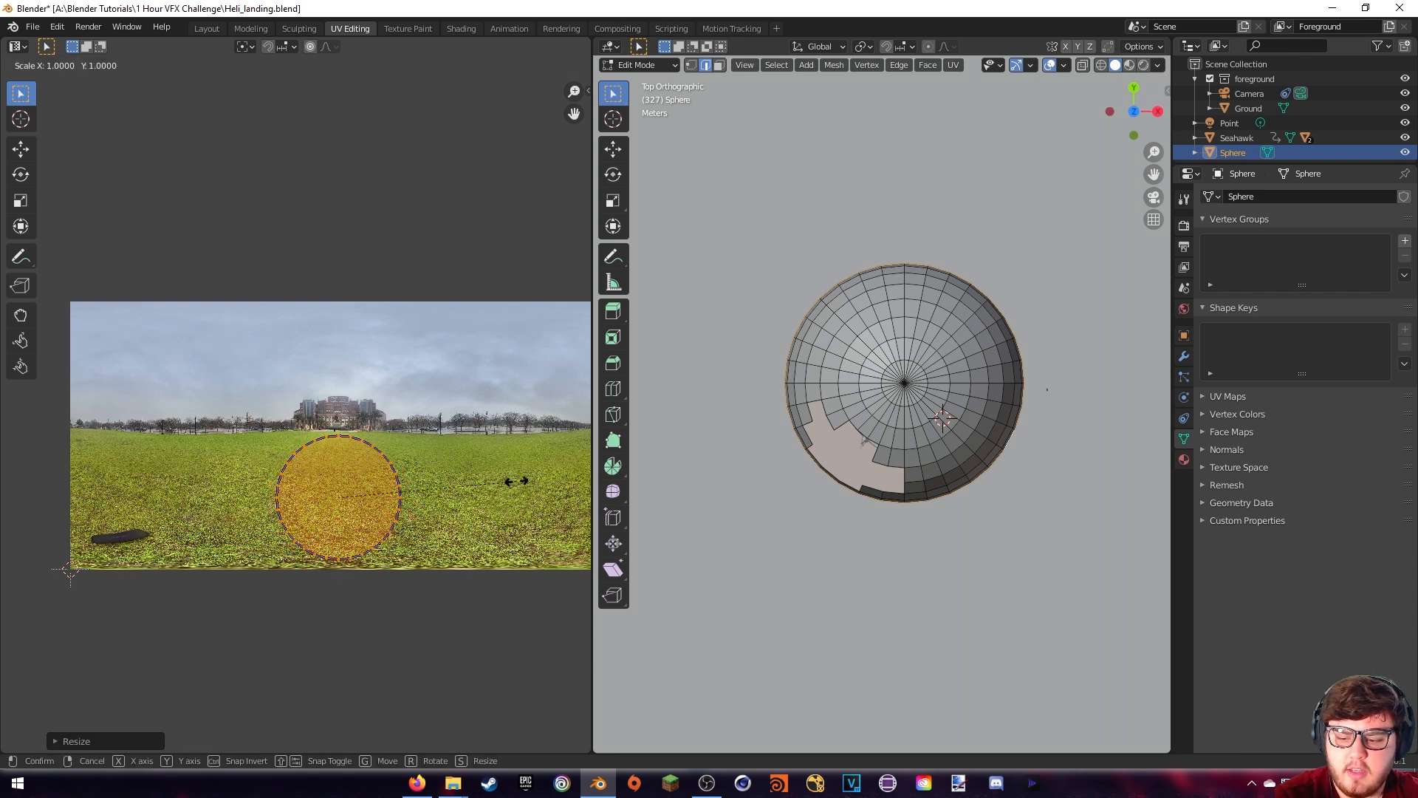
key(x)
click(293, 429)
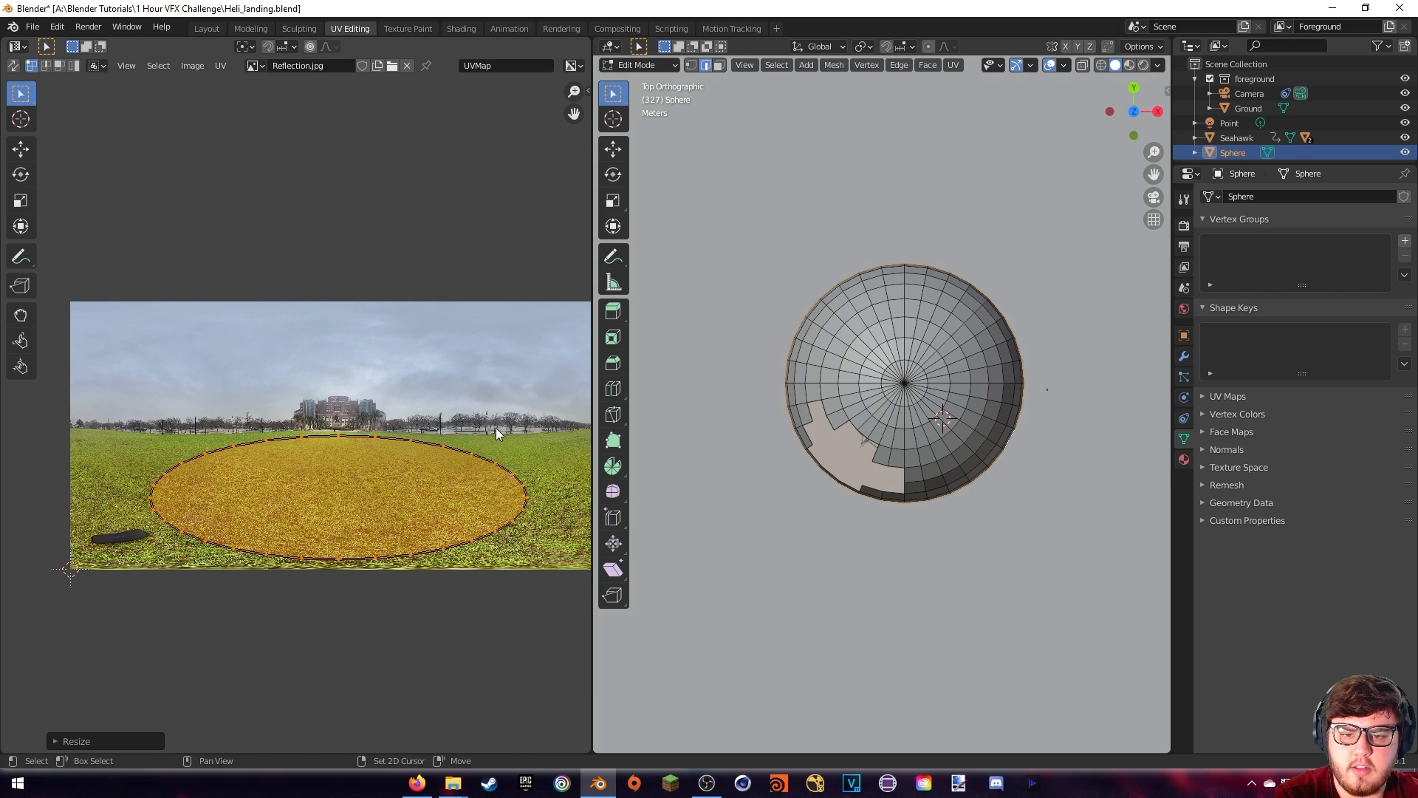
middle_drag(496, 429, 452, 415)
Check the helicopter's reflections in the rendered camera view in Object Mode and save the file
middle_drag(761, 406, 615, 284)
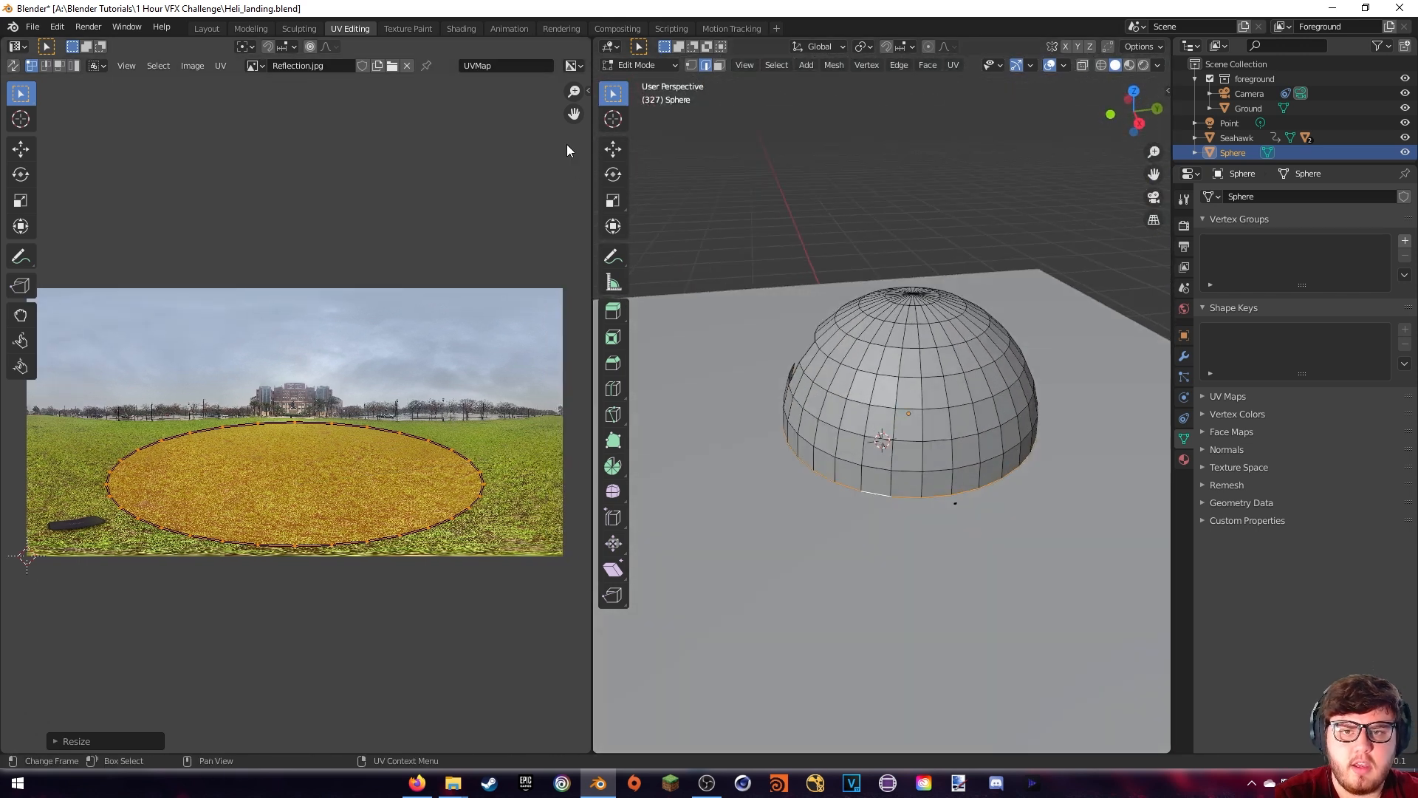
click(216, 31)
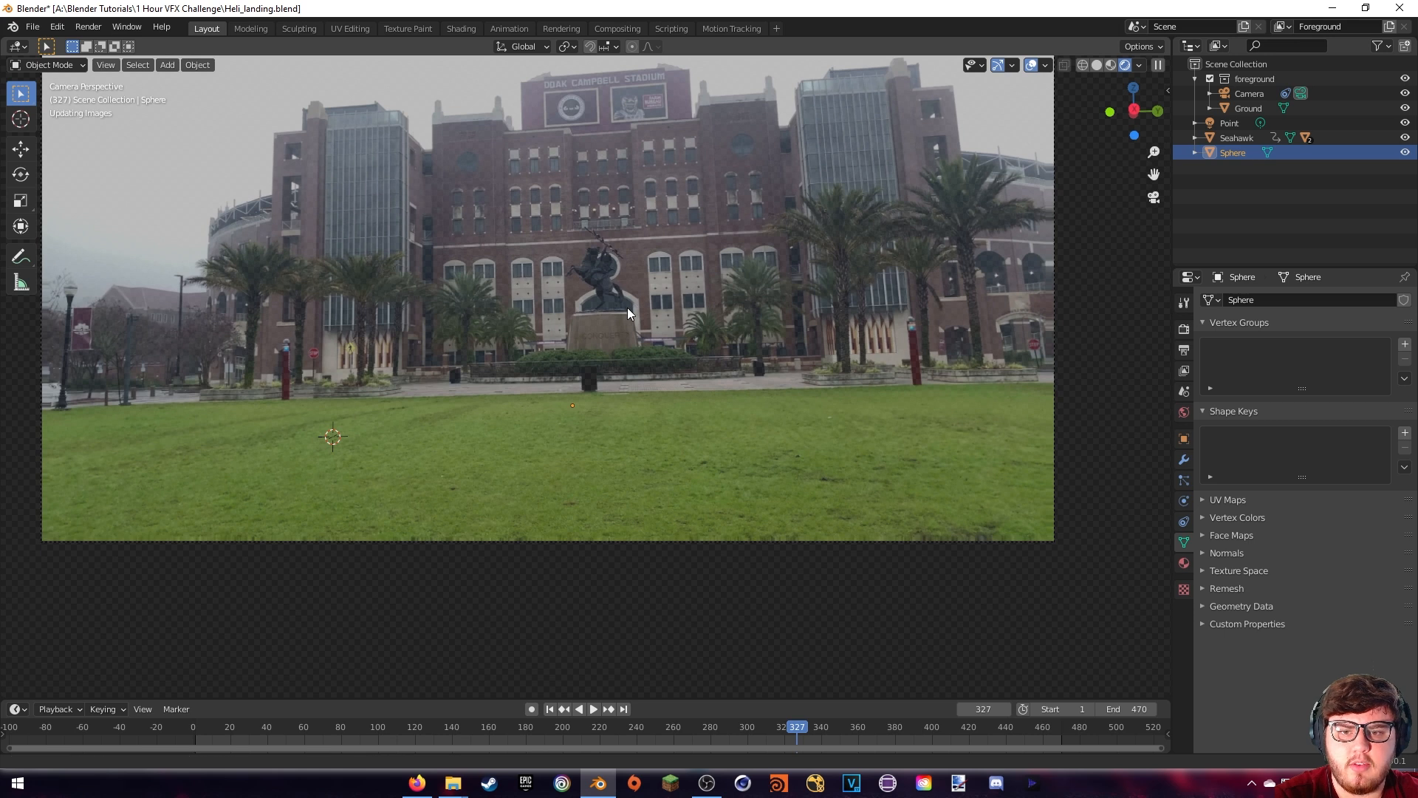
shift+middle_drag(628, 308, 637, 309)
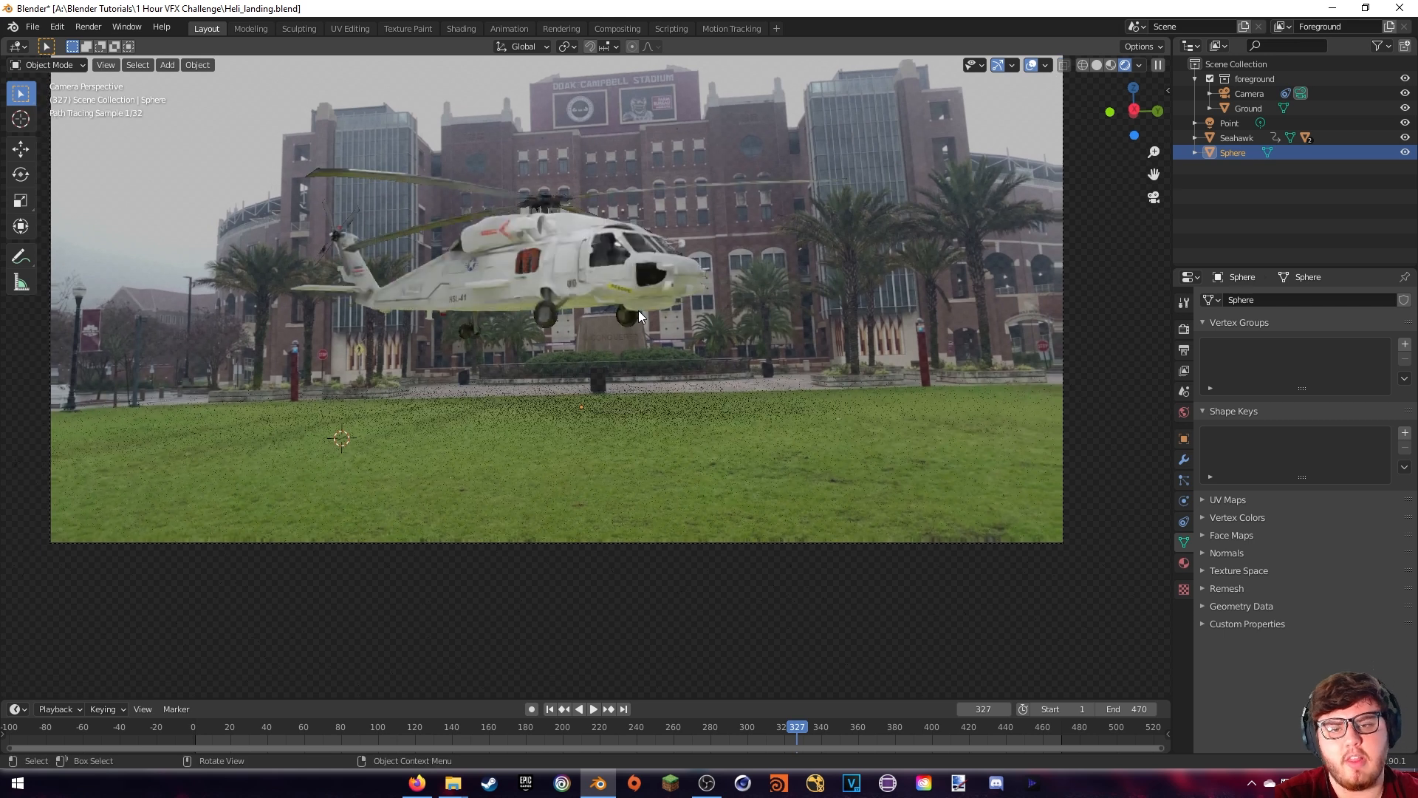
key(ctrl+s)
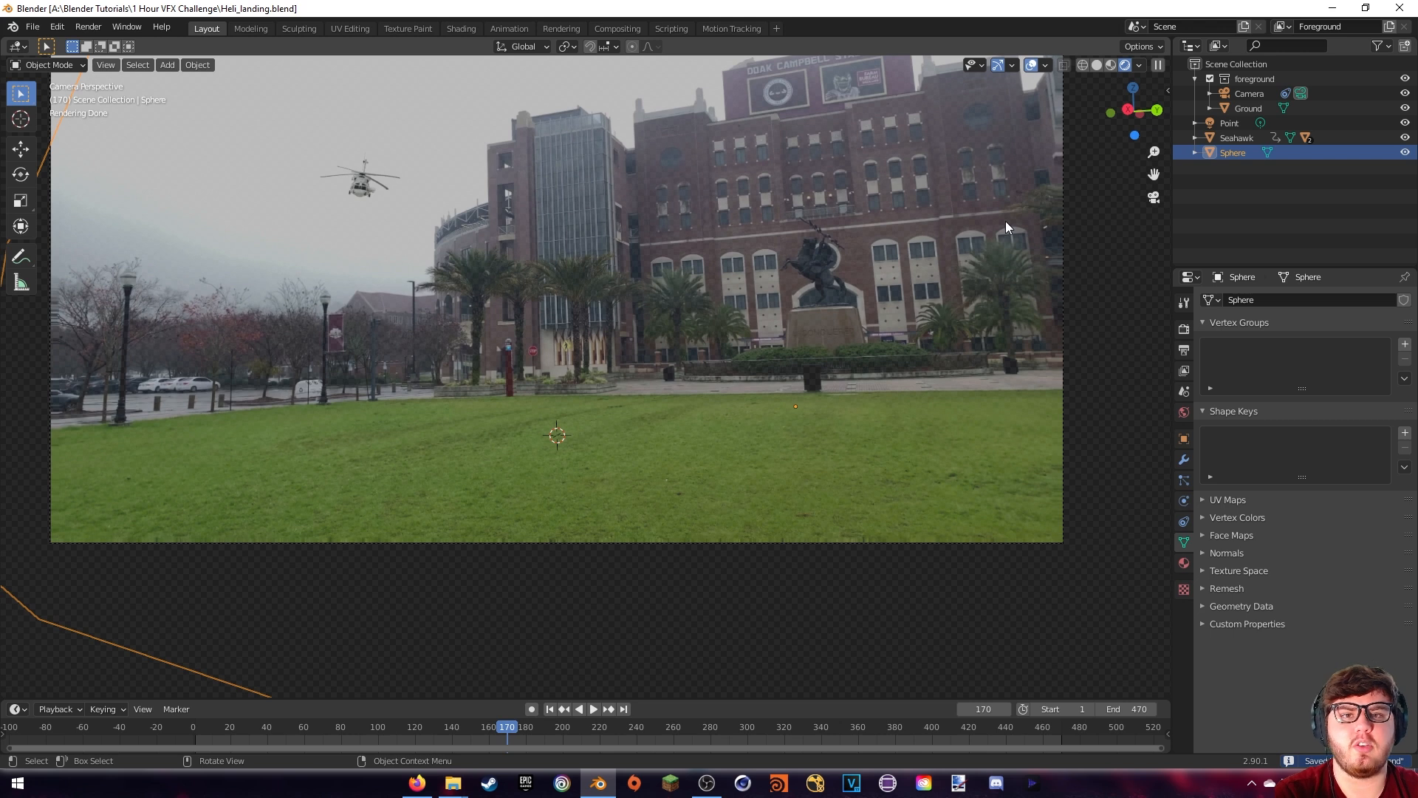
Examine the helicopter's rendered lighting against the sky and stadium up close at frames 170 and 84
shift+middle_drag(849, 203, 844, 236)
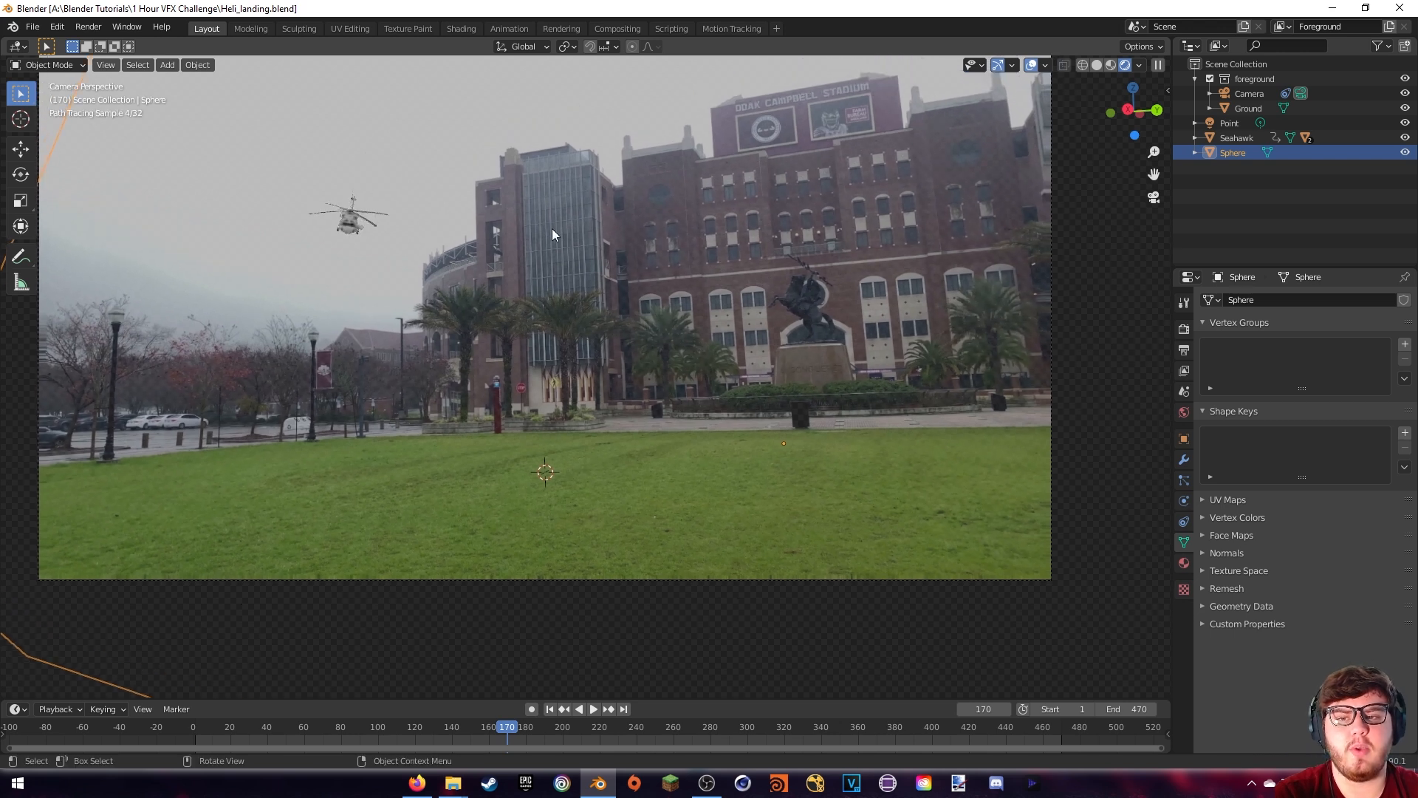
scroll(547, 251, up, 5)
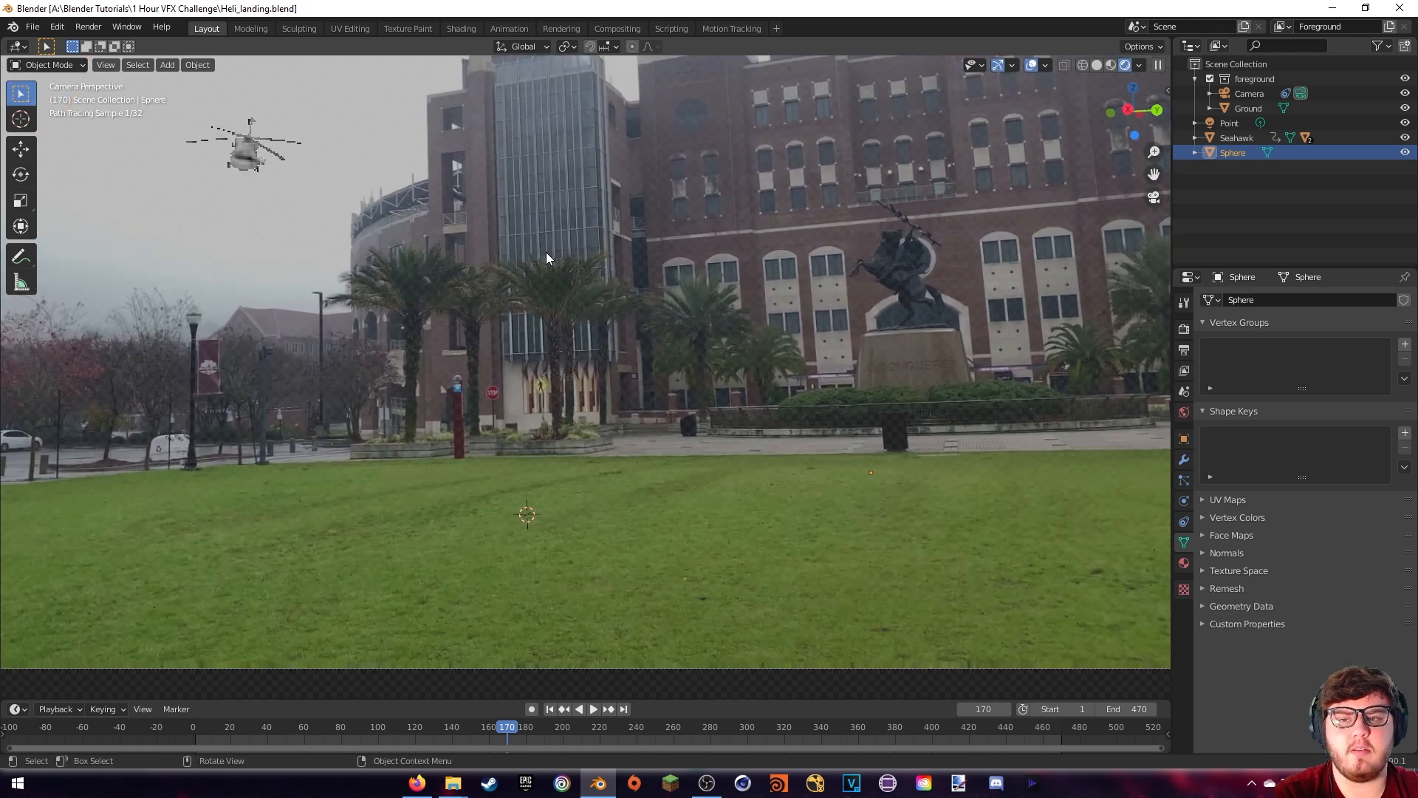
scroll(739, 377, up, 4)
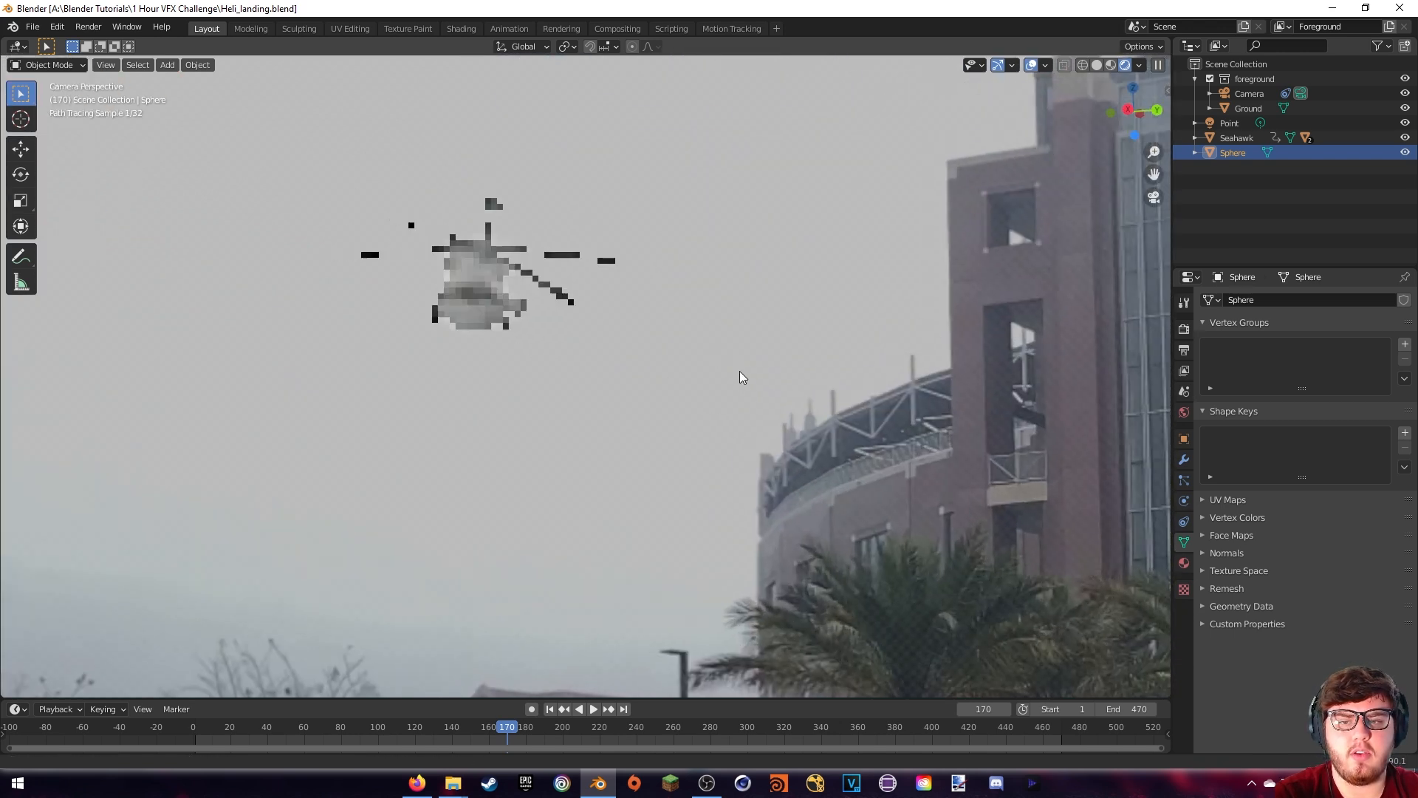
click(349, 729)
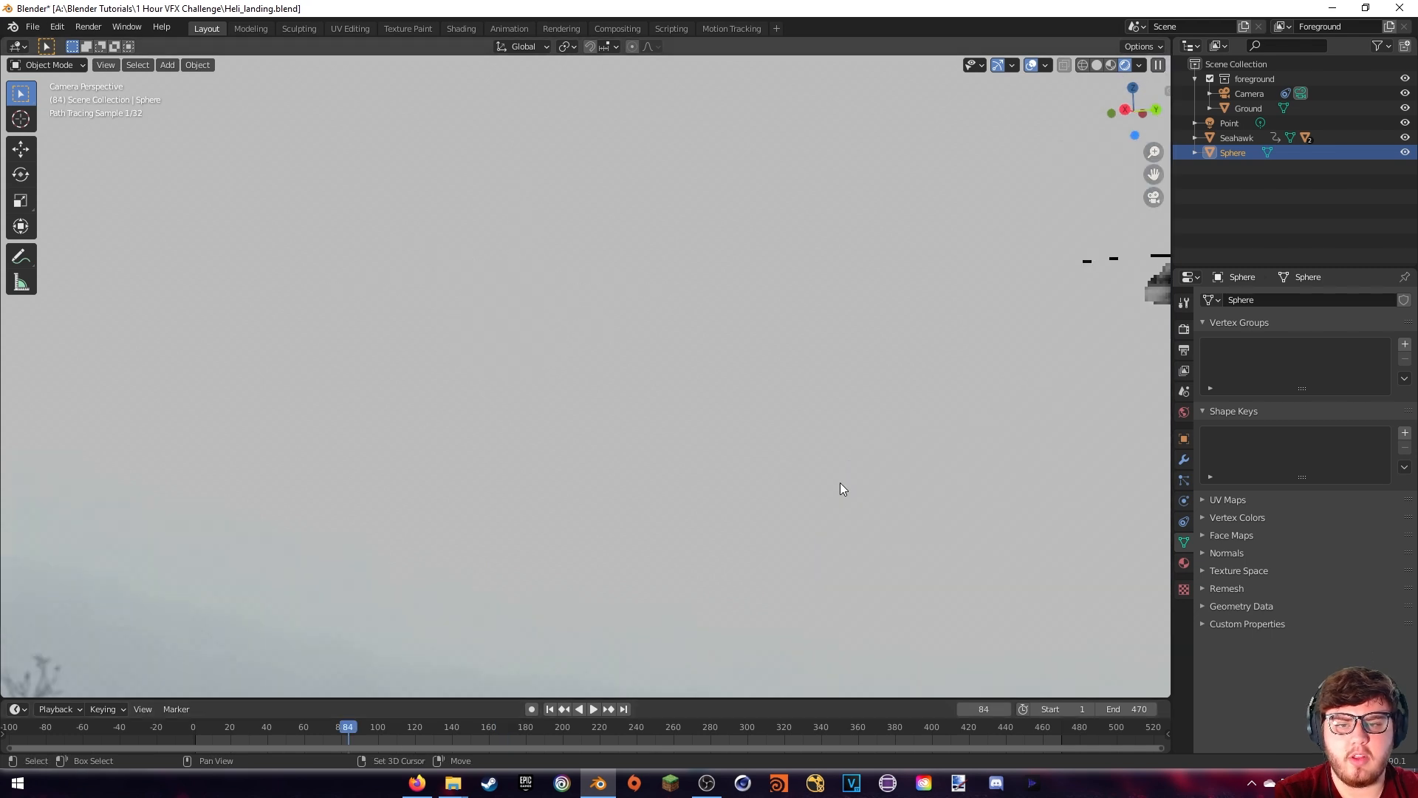
scroll(746, 526, up, 7)
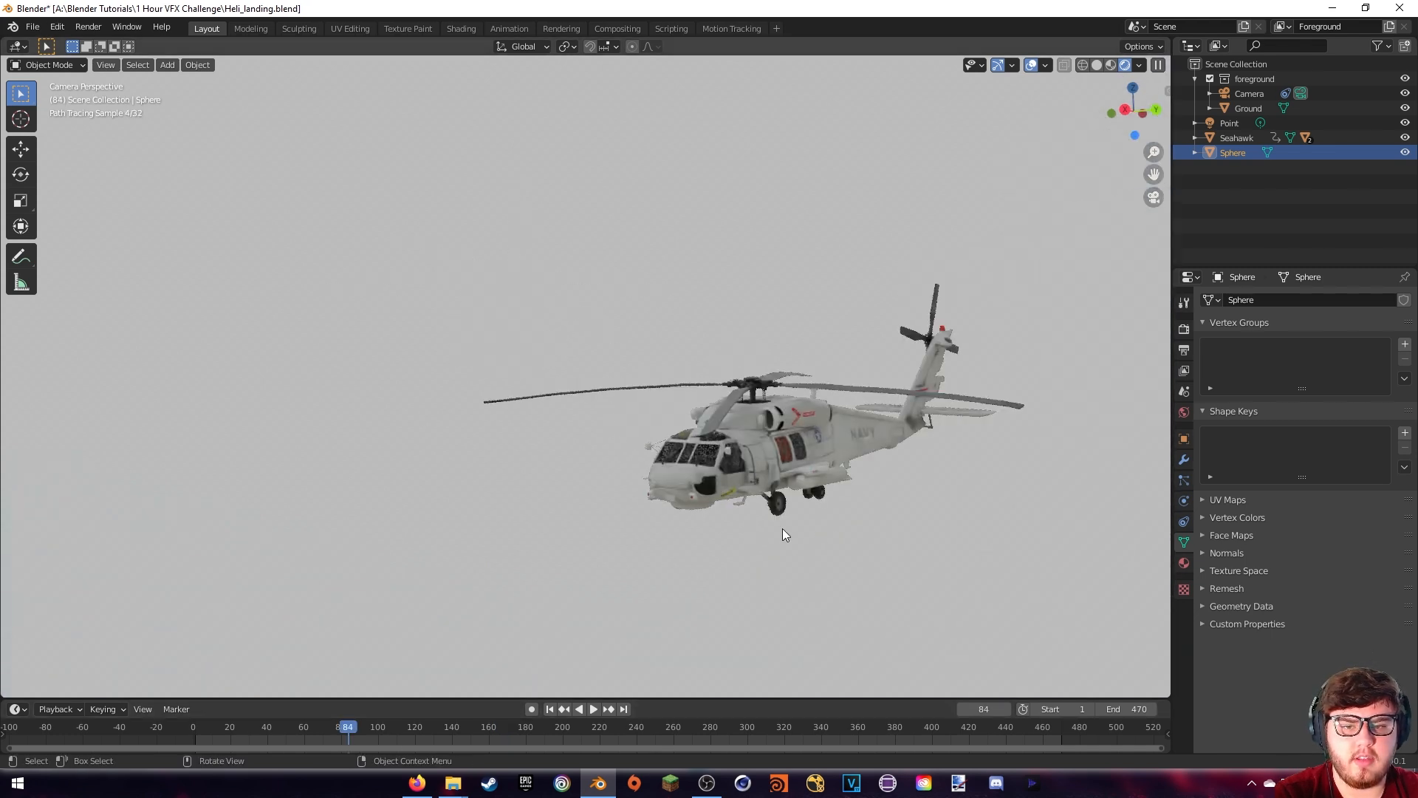
shift+middle_drag(845, 517, 770, 476)
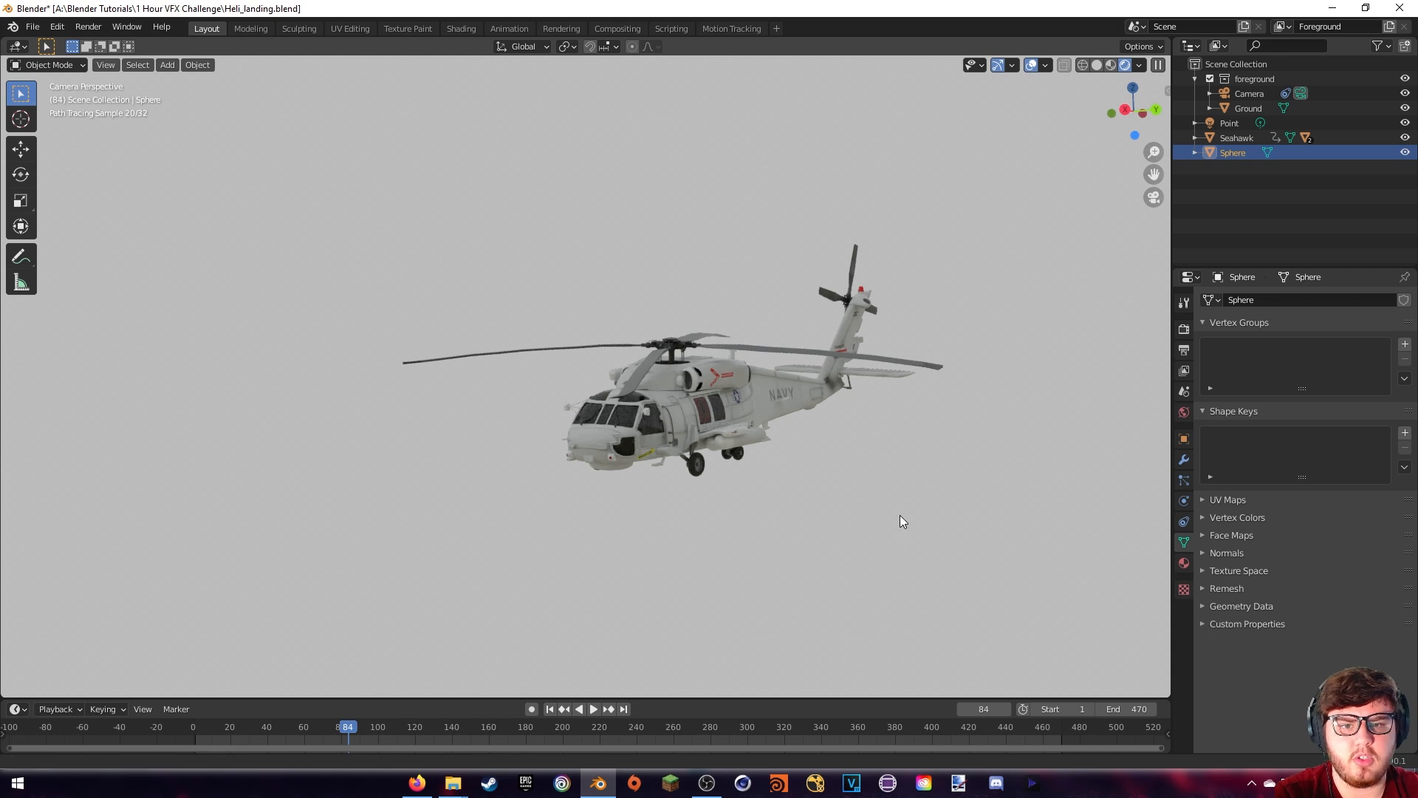
shift+middle_drag(900, 515, 700, 155)
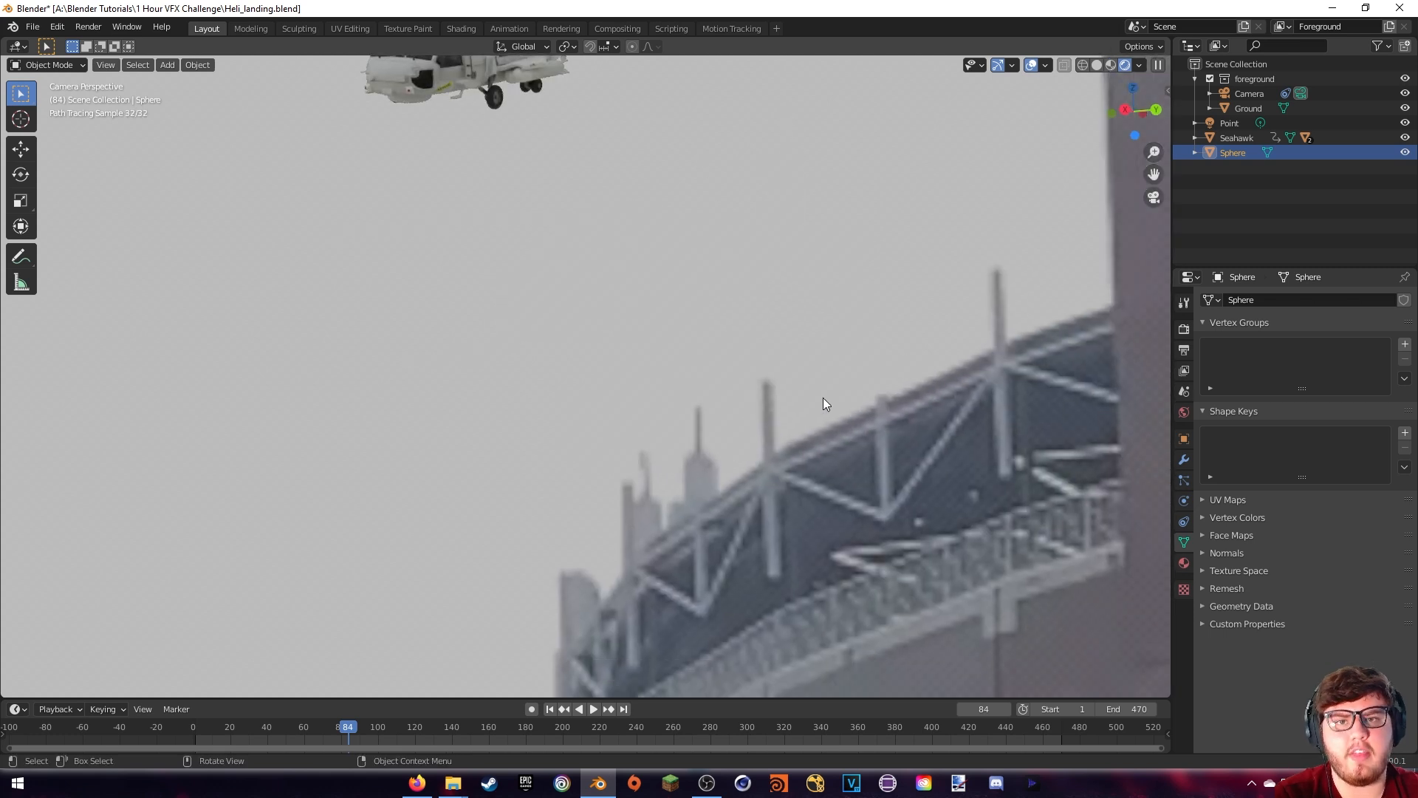
scroll(699, 360, down, 1)
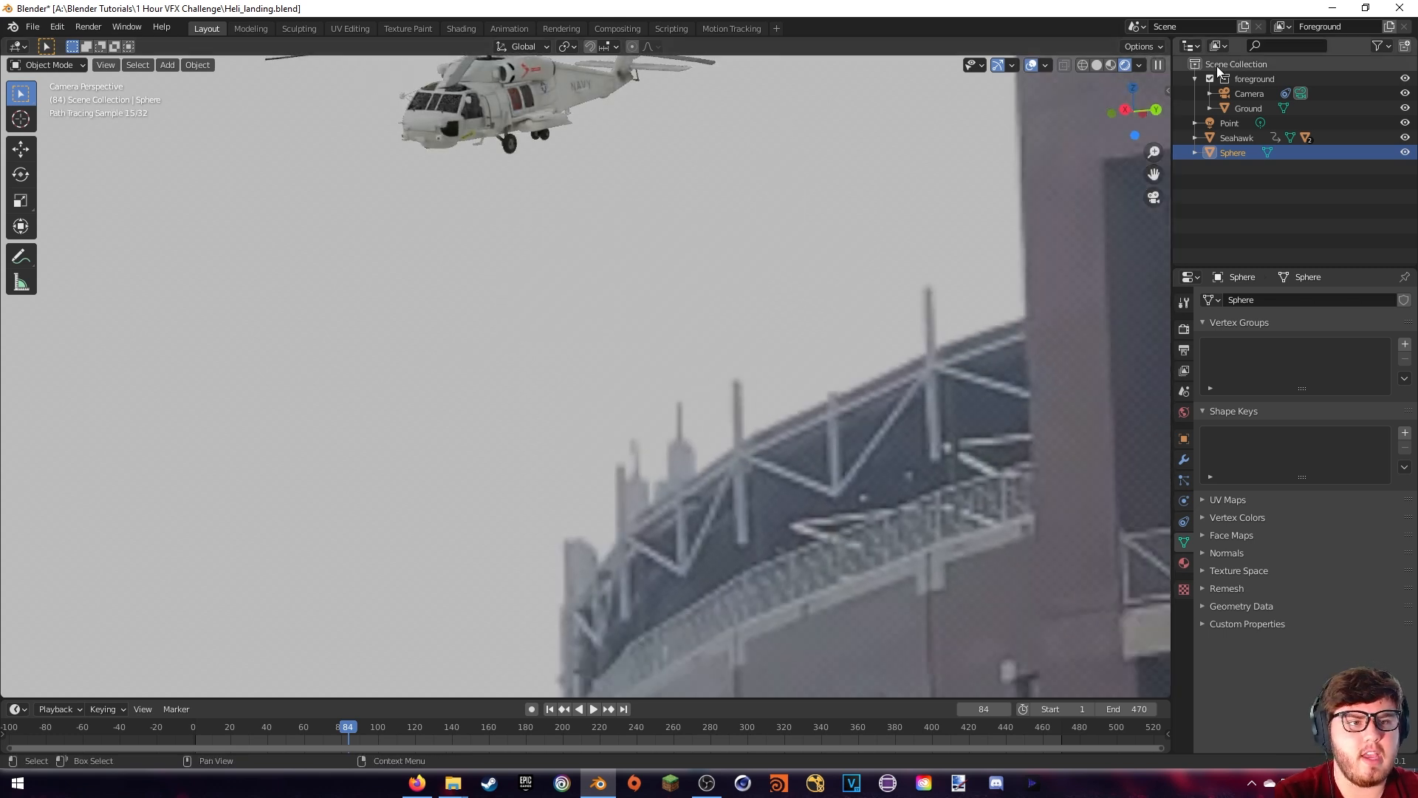
Select the camera and collapse its Background Images settings to review the camera options below them
click(1241, 93)
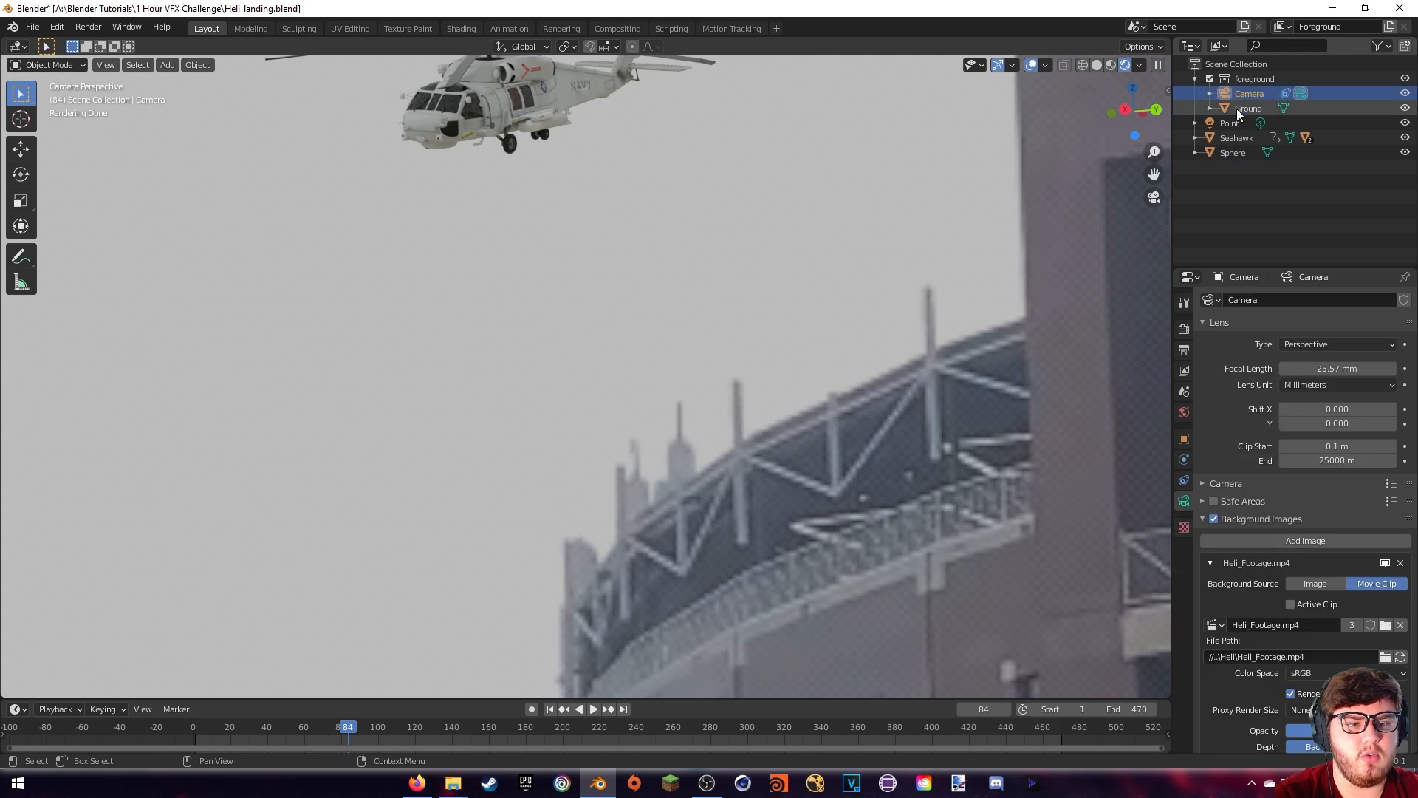
click(1203, 519)
click(1208, 554)
click(1212, 555)
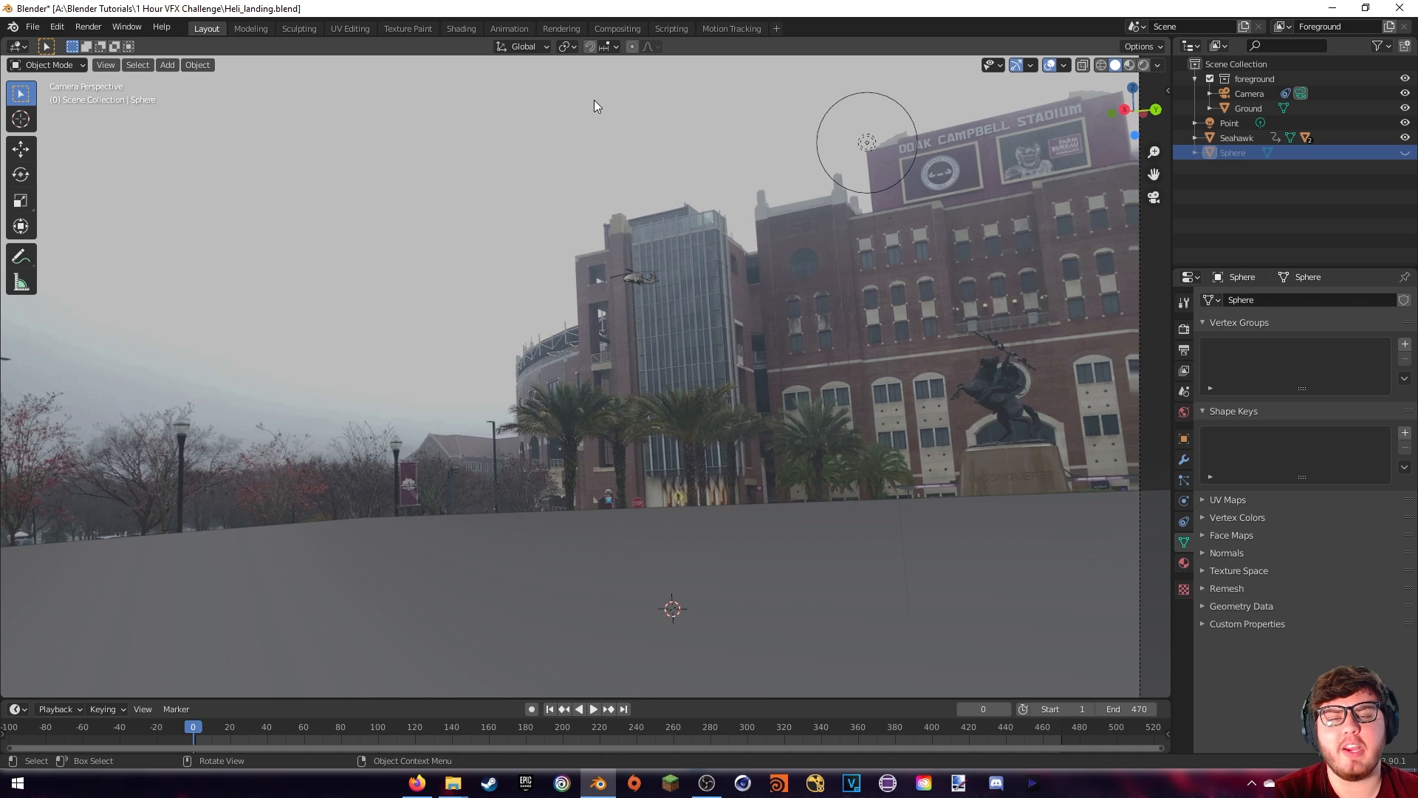
In the compositing node tree, enable Convert Premul on the Alpha Over node and reposition the Render Layers node below the Movie Clip node
click(618, 28)
key(Home)
drag(381, 496, 601, 376)
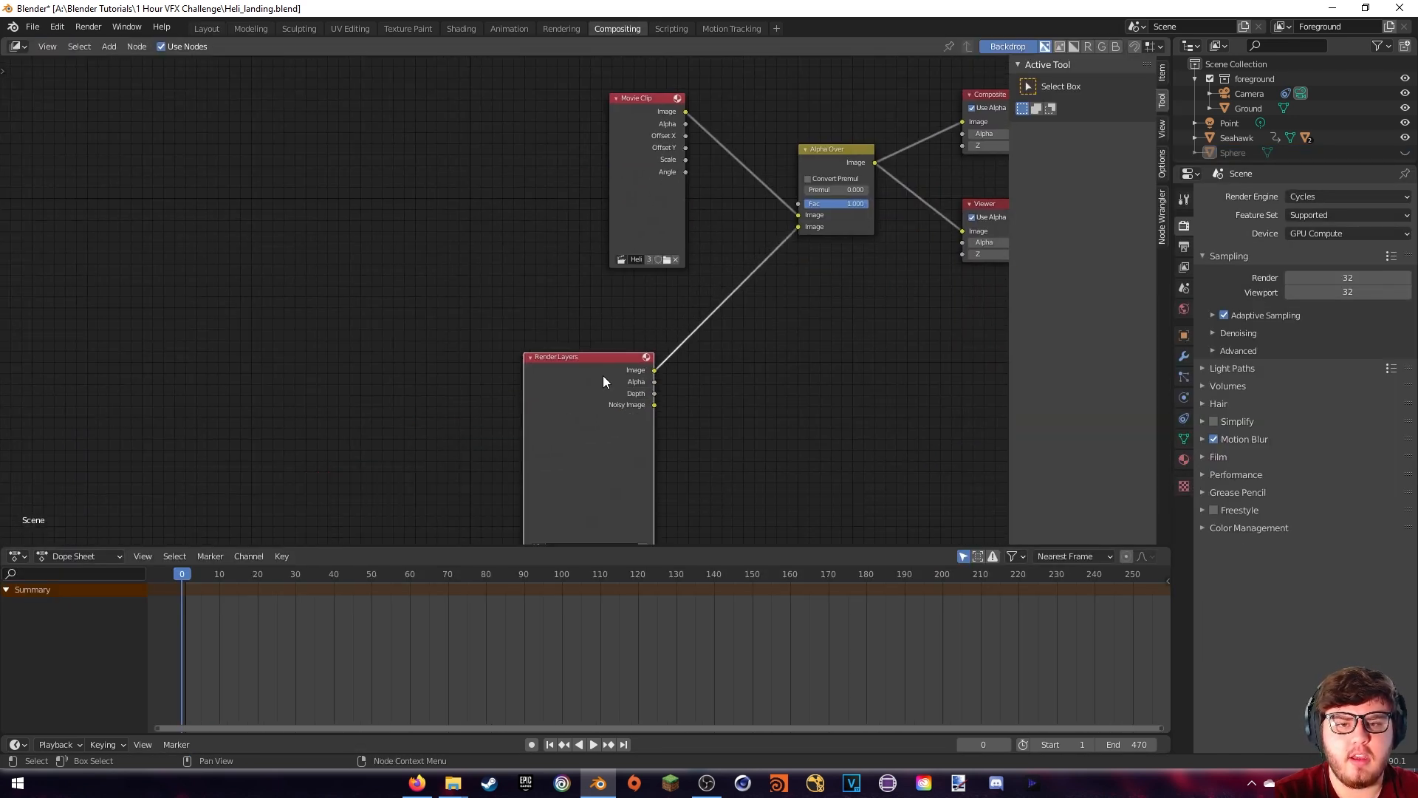
middle_drag(784, 303, 700, 342)
click(730, 214)
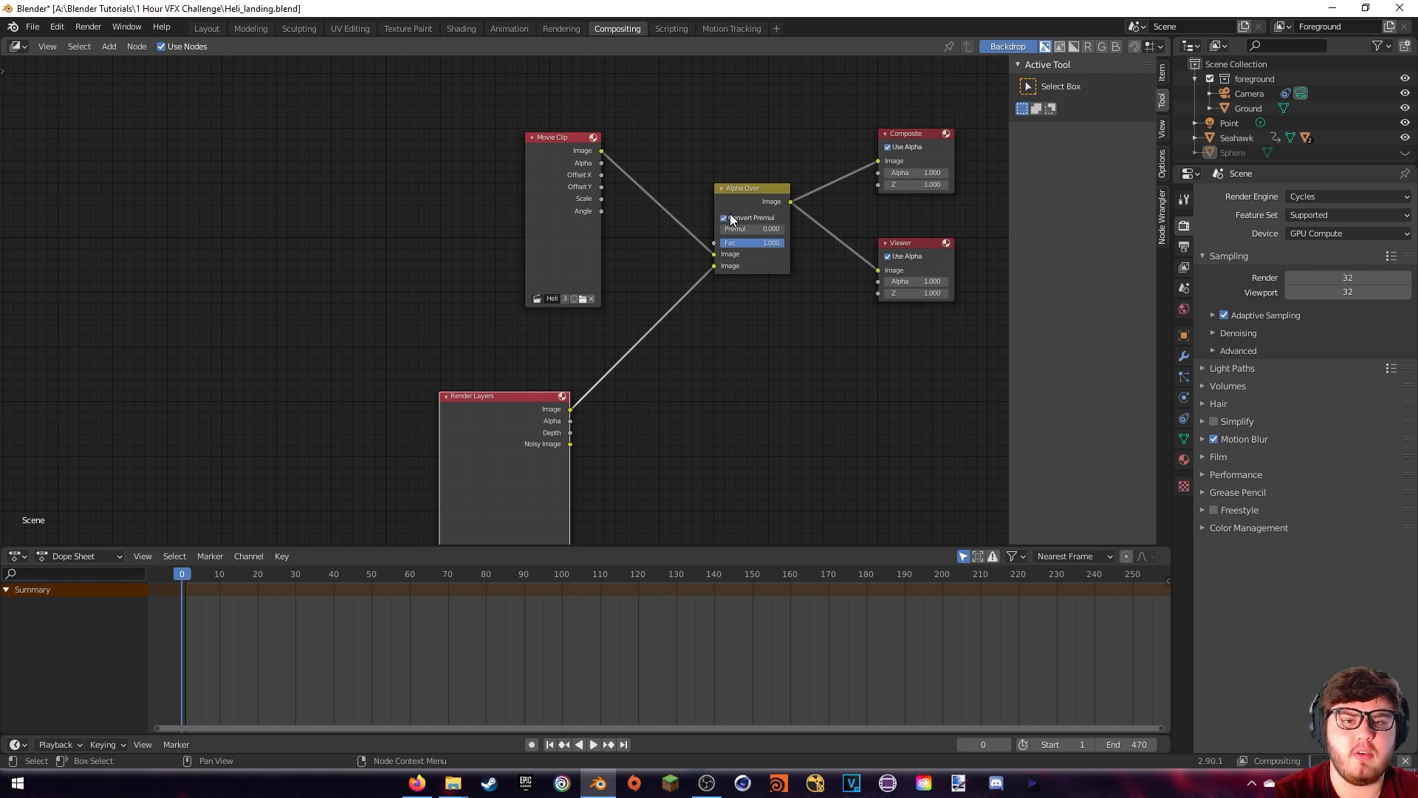
drag(528, 424, 551, 383)
Inspect the composited helicopter up close in the backdrop and move the Render Layers node slightly away from the Alpha Over node
key(v)
key(v)
middle_drag(447, 259, 447, 286)
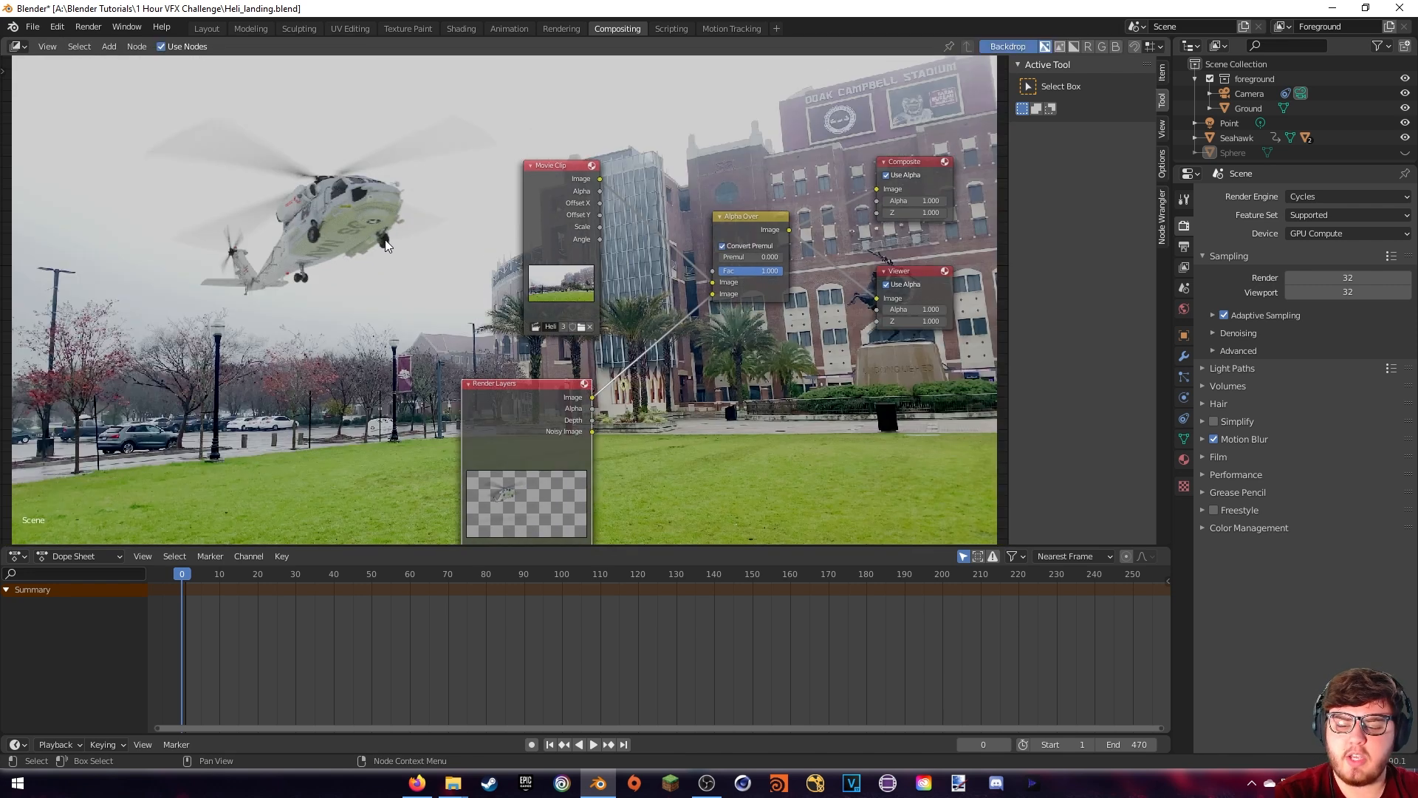
key(v)
key(alt+v)
key(alt+v)
key(alt+v)
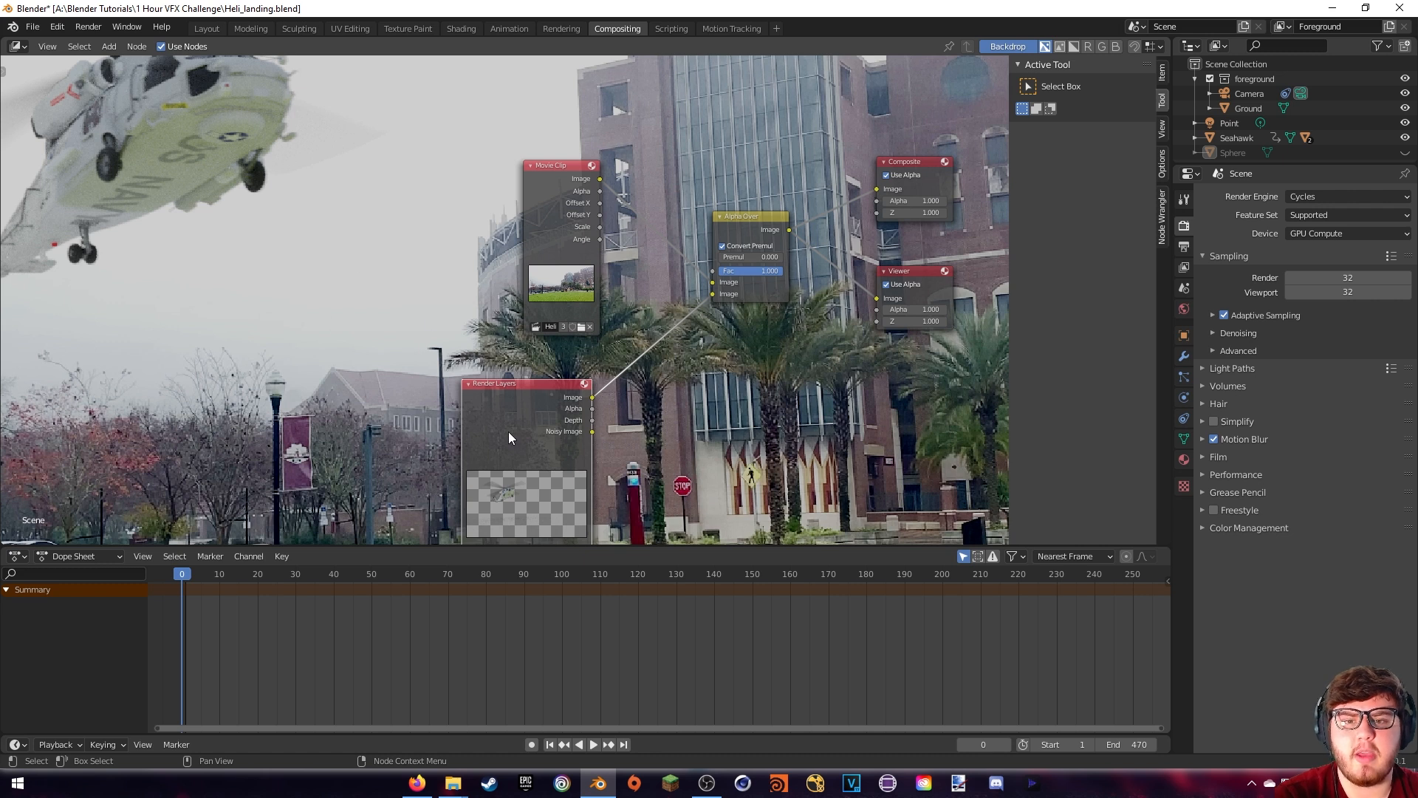
drag(508, 432, 481, 427)
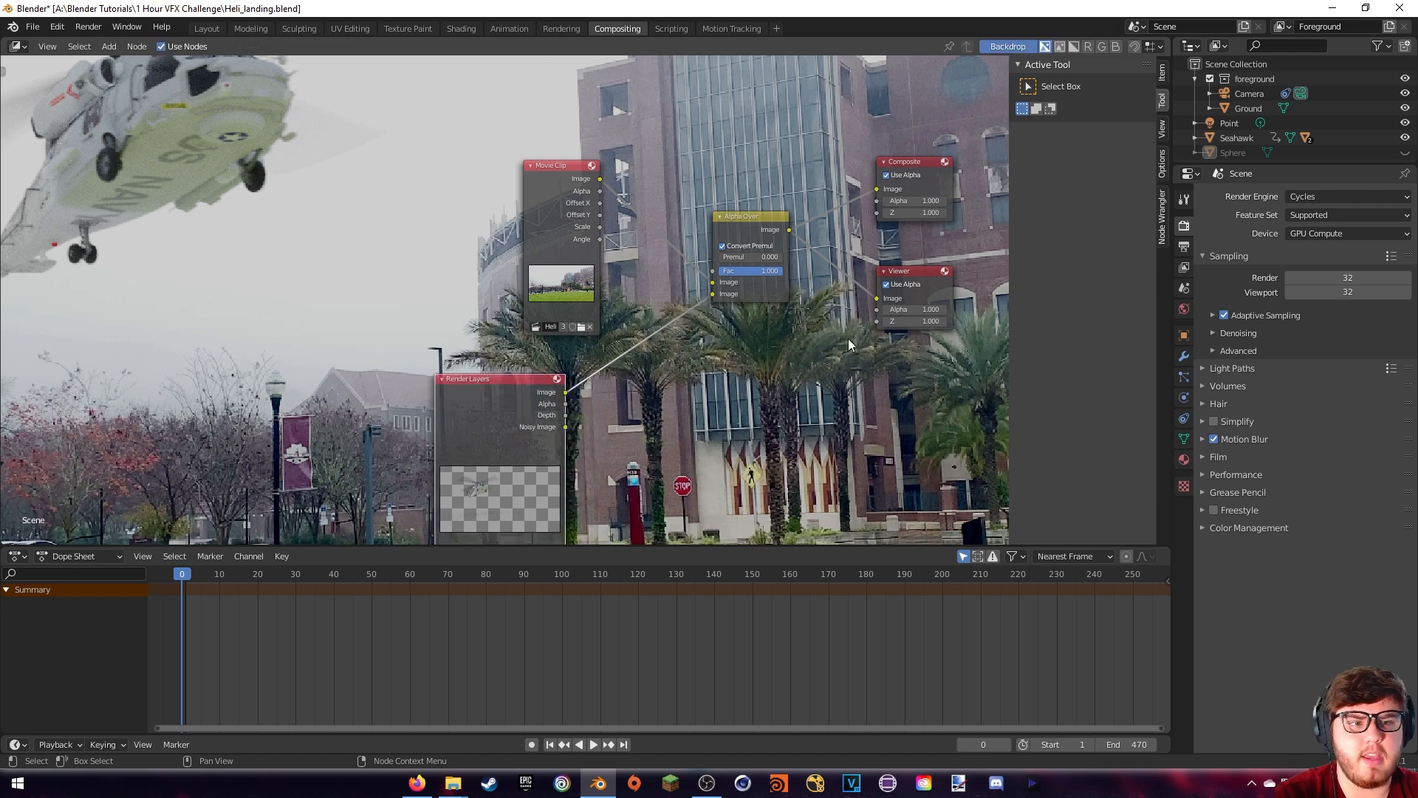
Enable the Denoising Data pass for the Foreground view layer and move the Render Layers node farther away from the Alpha Over node
click(1184, 267)
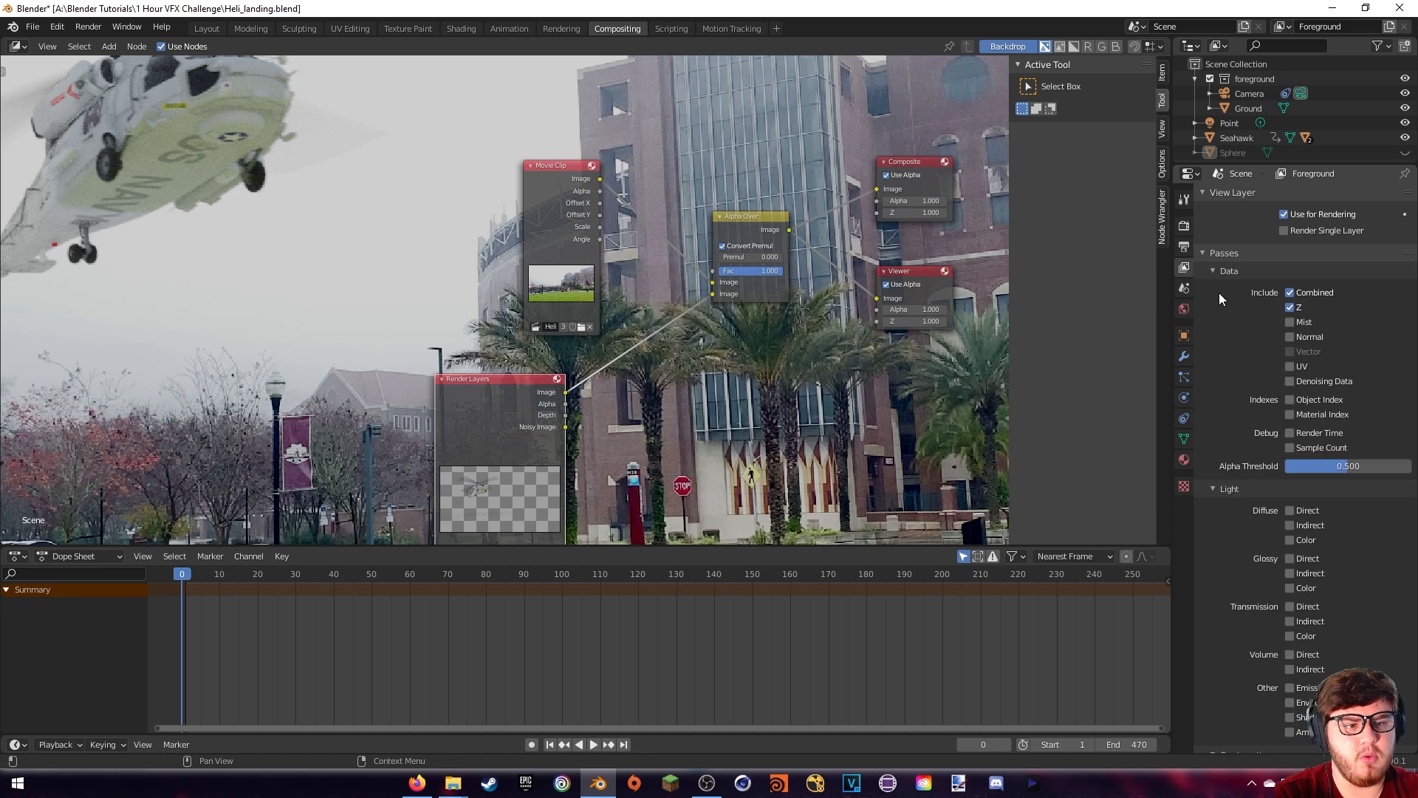
click(1289, 381)
drag(522, 437, 407, 423)
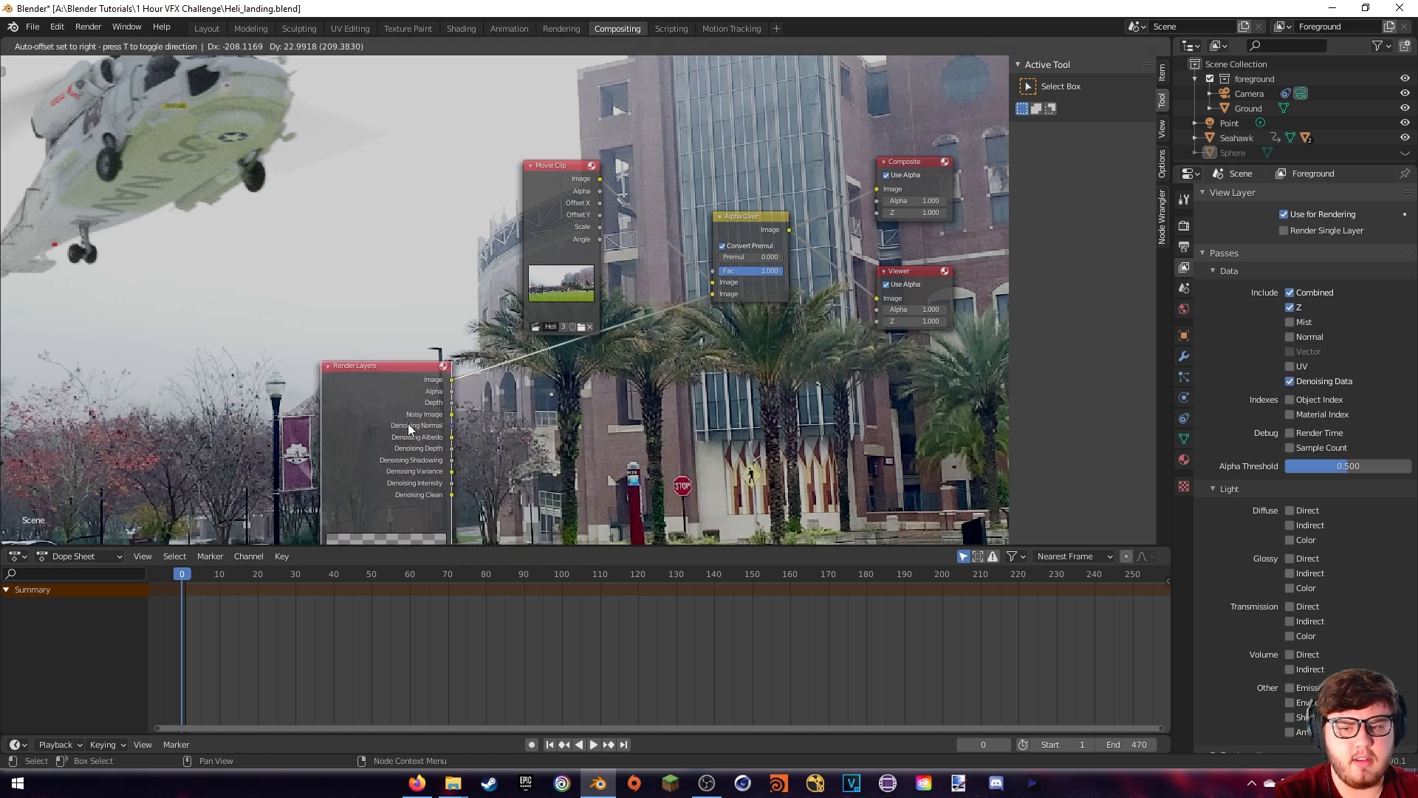
Add a Denoise node fed by the Render Layers image, denoising normal and albedo outputs, and link its result into Alpha Over's lower image input
key(shift+a)
text(denoise)
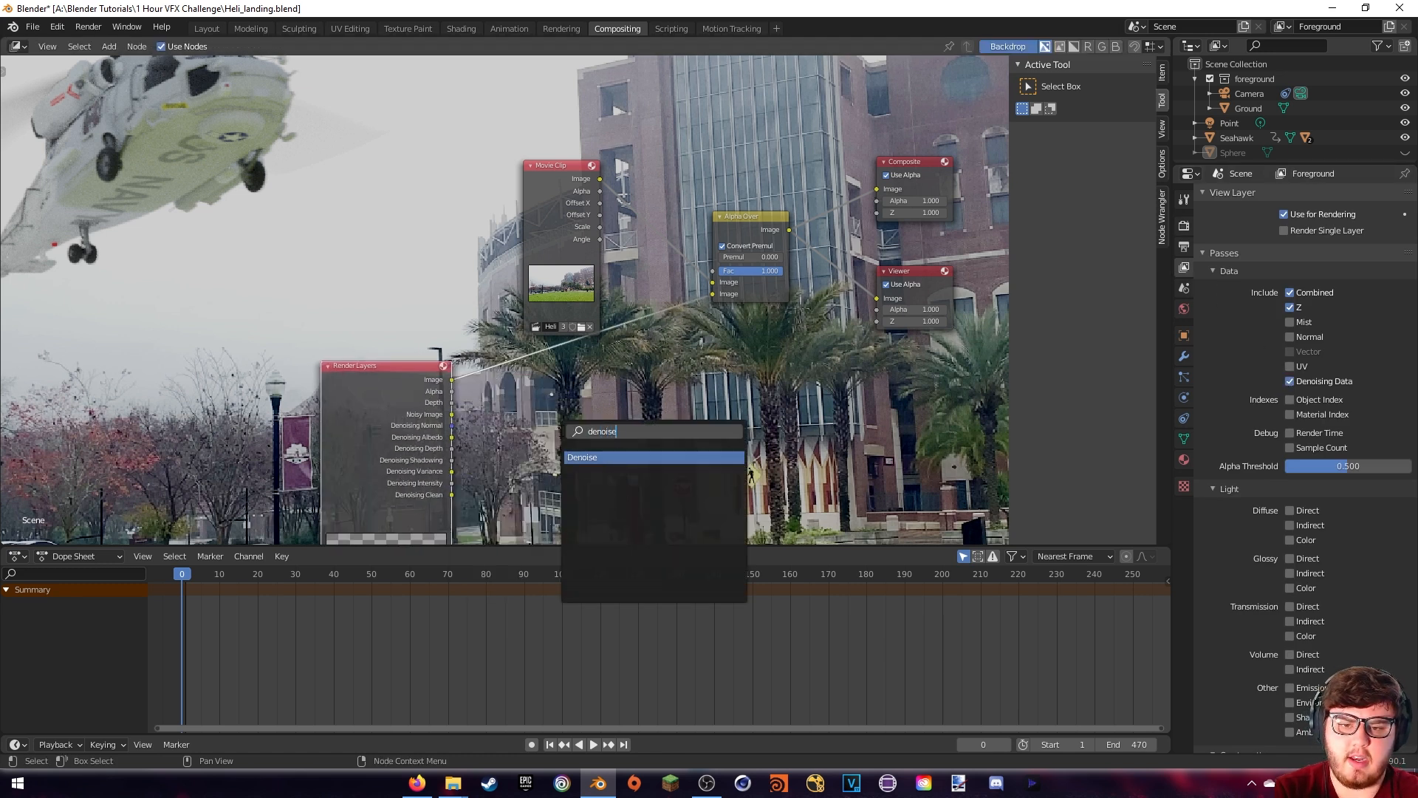
key(Return)
click(534, 396)
drag(452, 415, 535, 444)
drag(451, 426, 534, 466)
drag(588, 410, 614, 390)
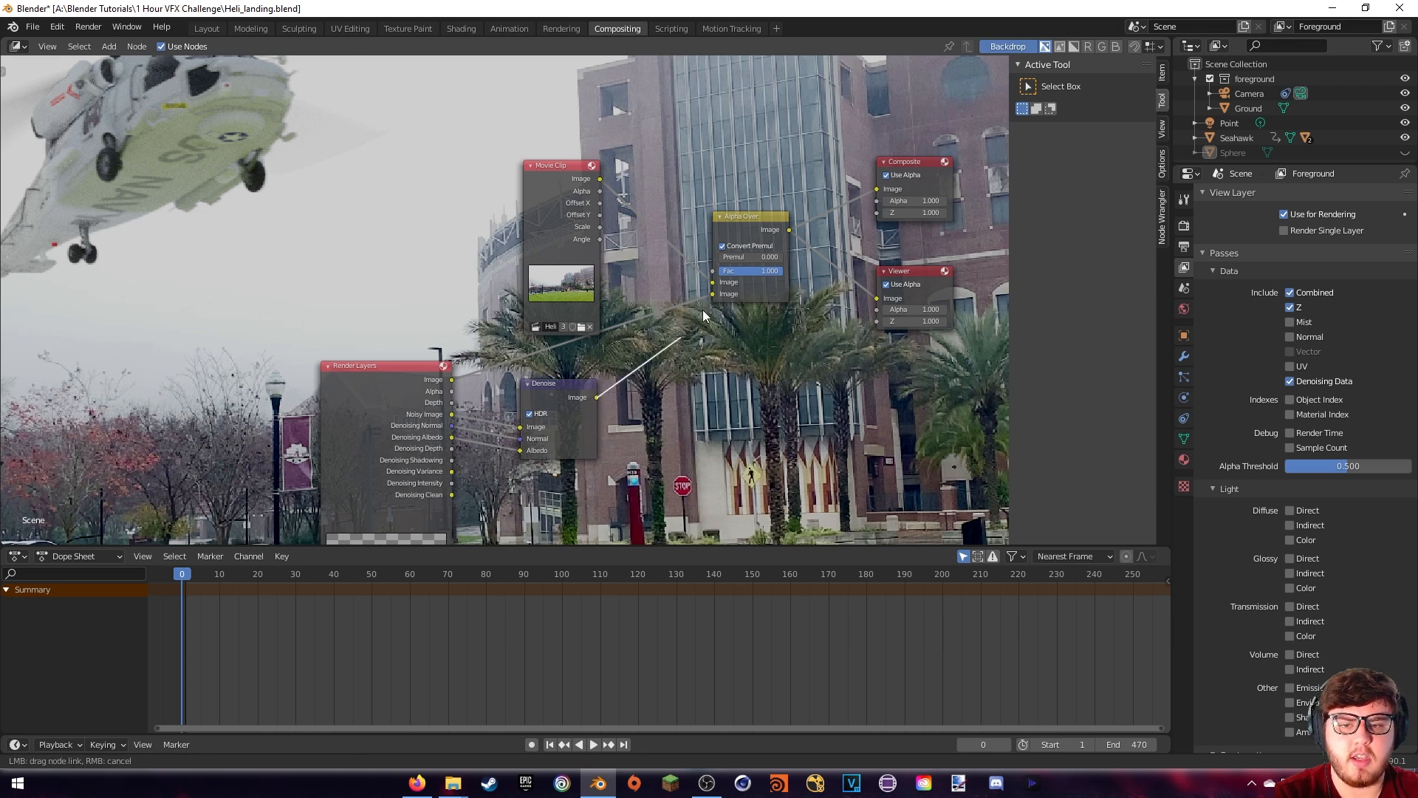
drag(703, 311, 712, 294)
Render frame 17 and inspect the denoised helicopter up close against the stadium tower, closing the render window when done
key(F12)
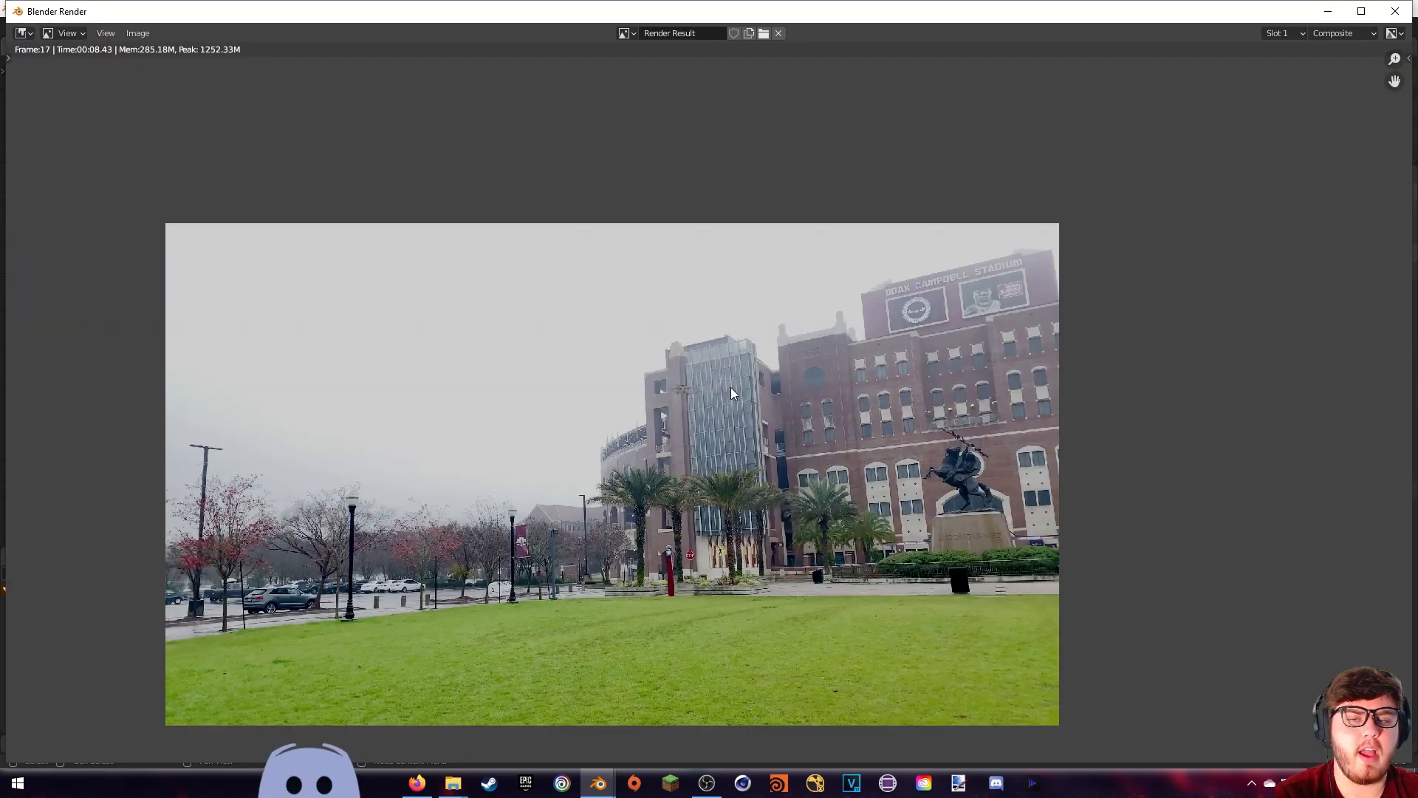
middle_drag(733, 376, 721, 397)
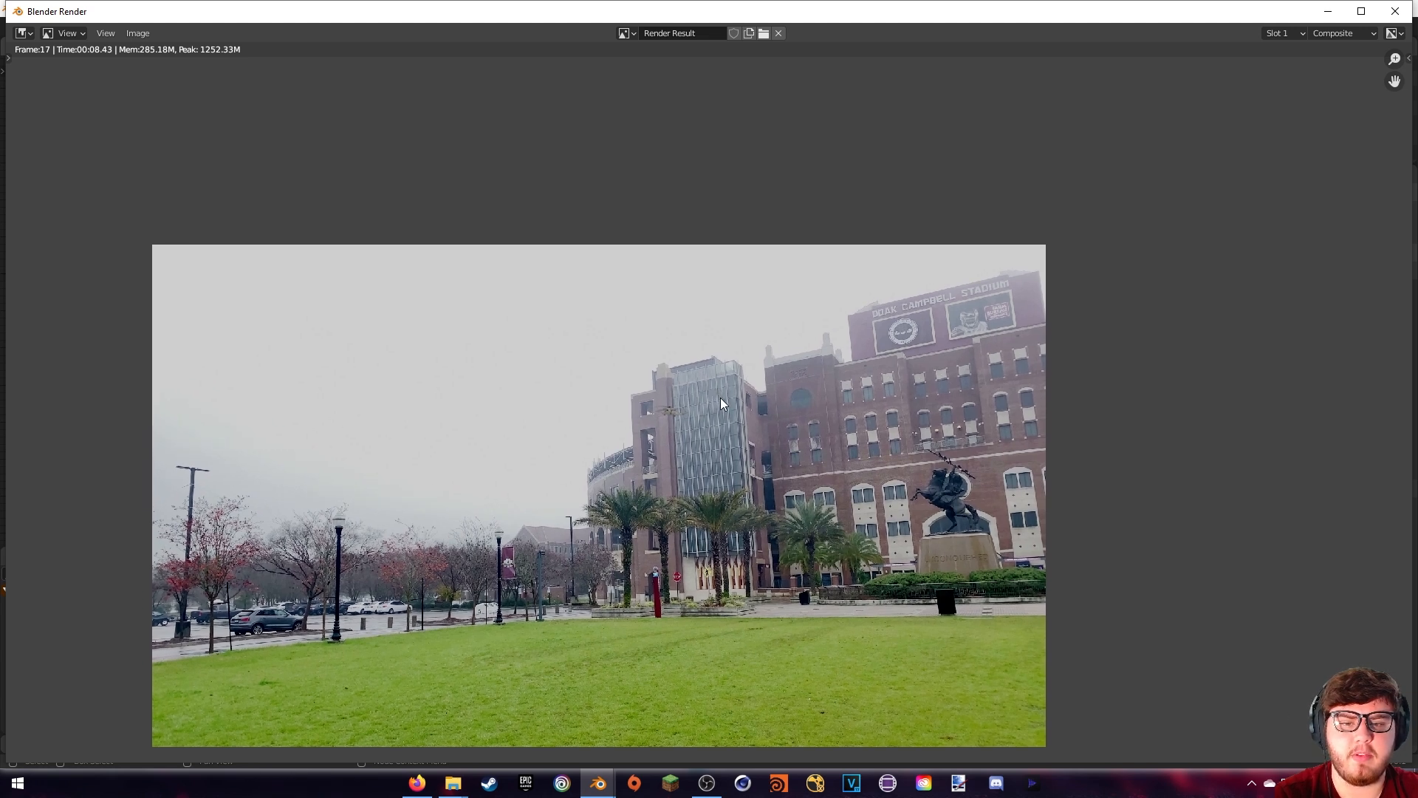
scroll(731, 400, up, 9)
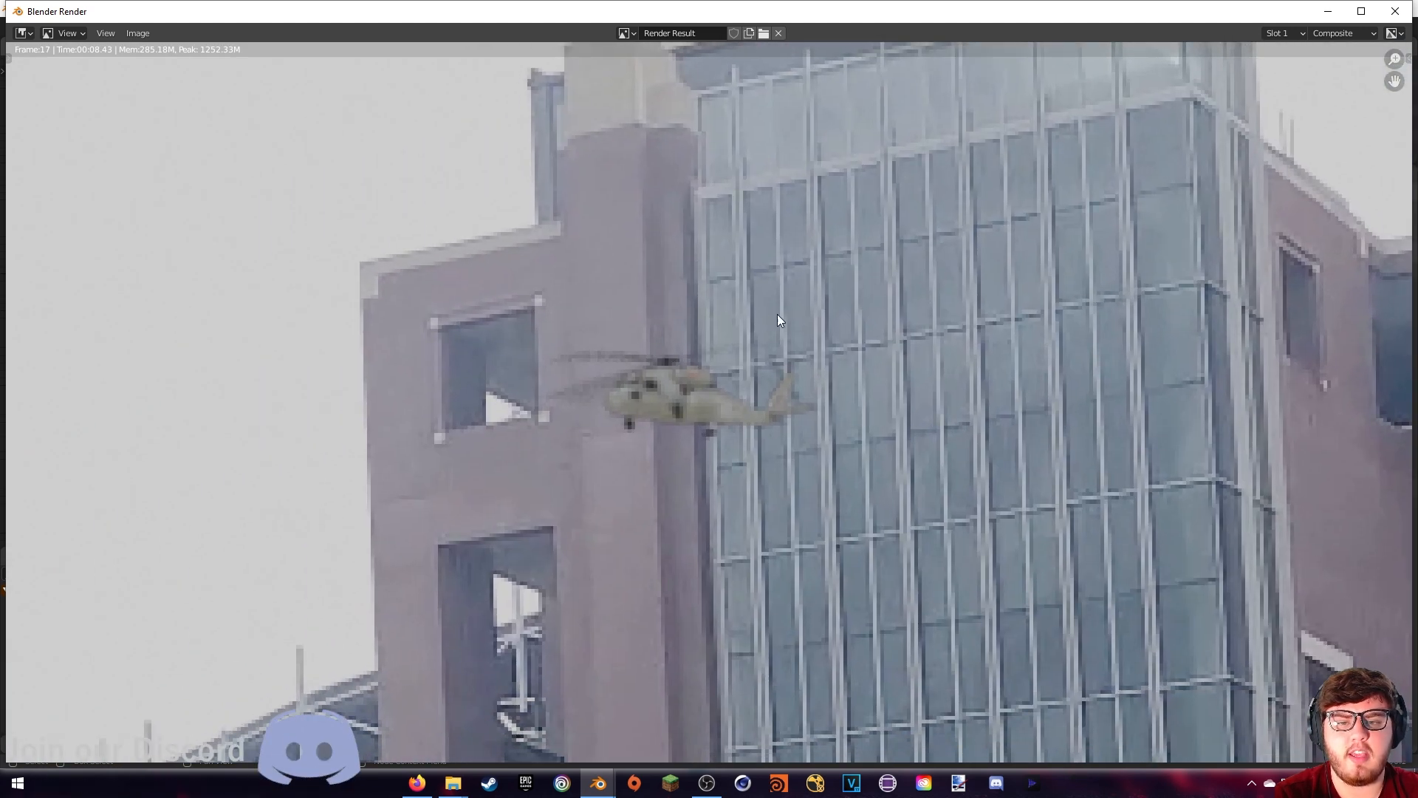
middle_drag(558, 394, 640, 374)
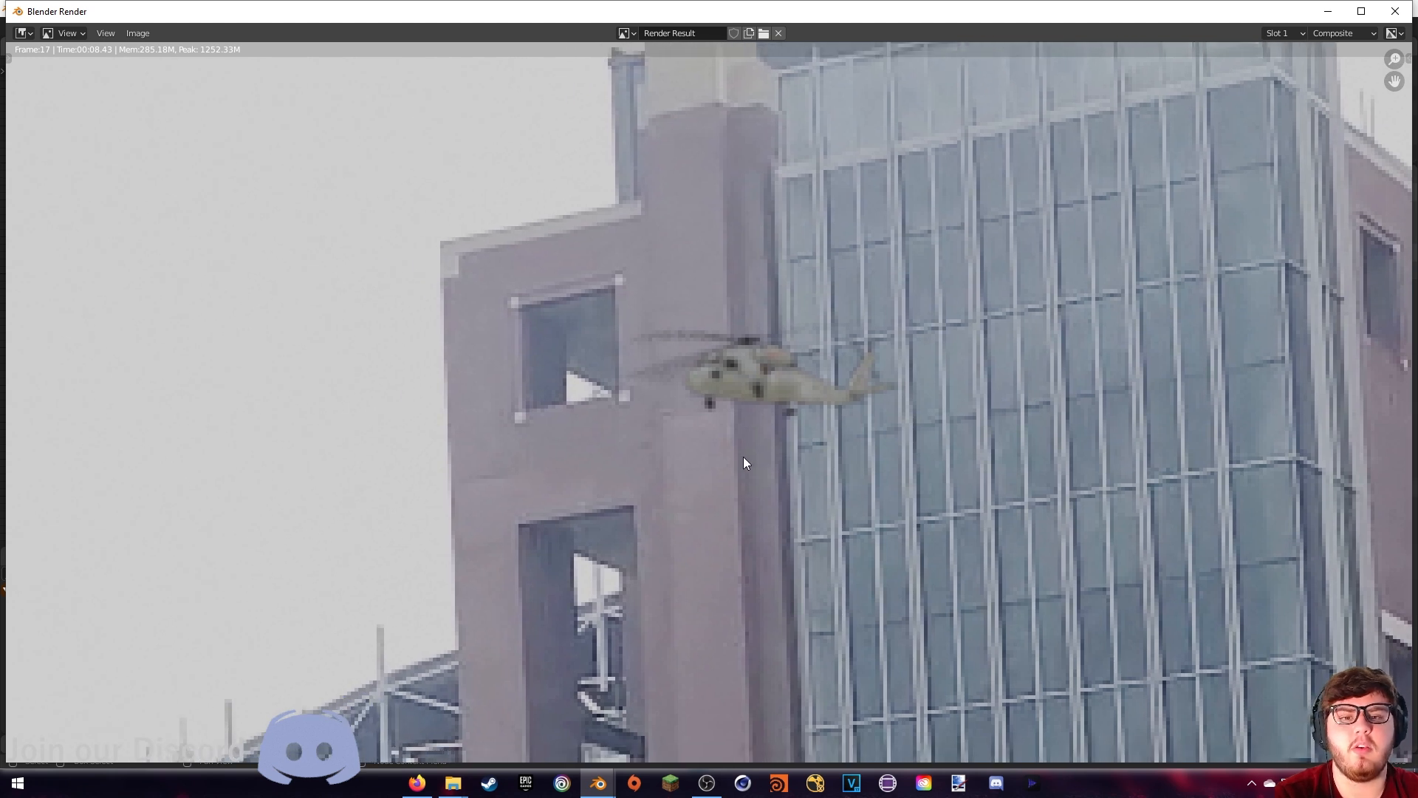
scroll(743, 456, down, 3)
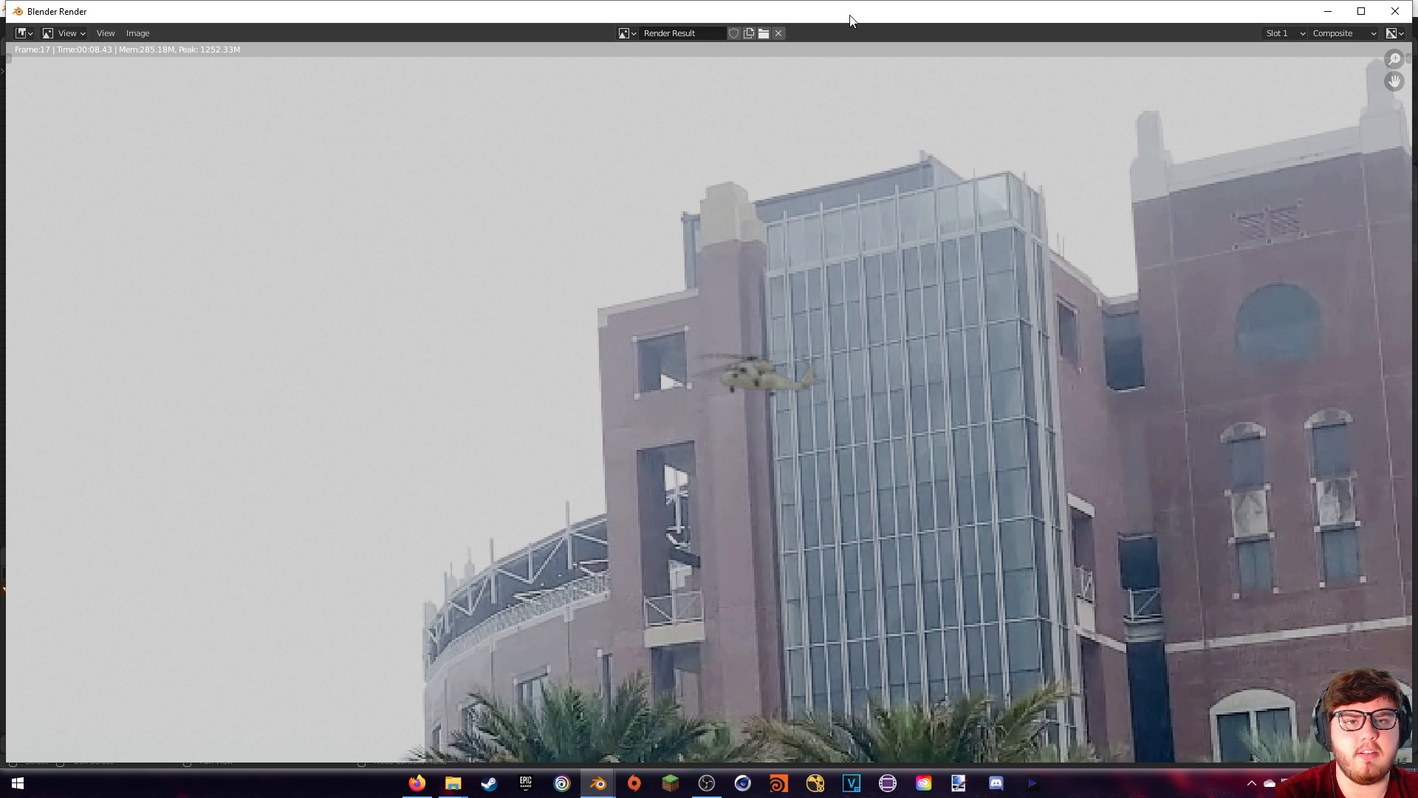
drag(851, 16, 809, 38)
click(1348, 33)
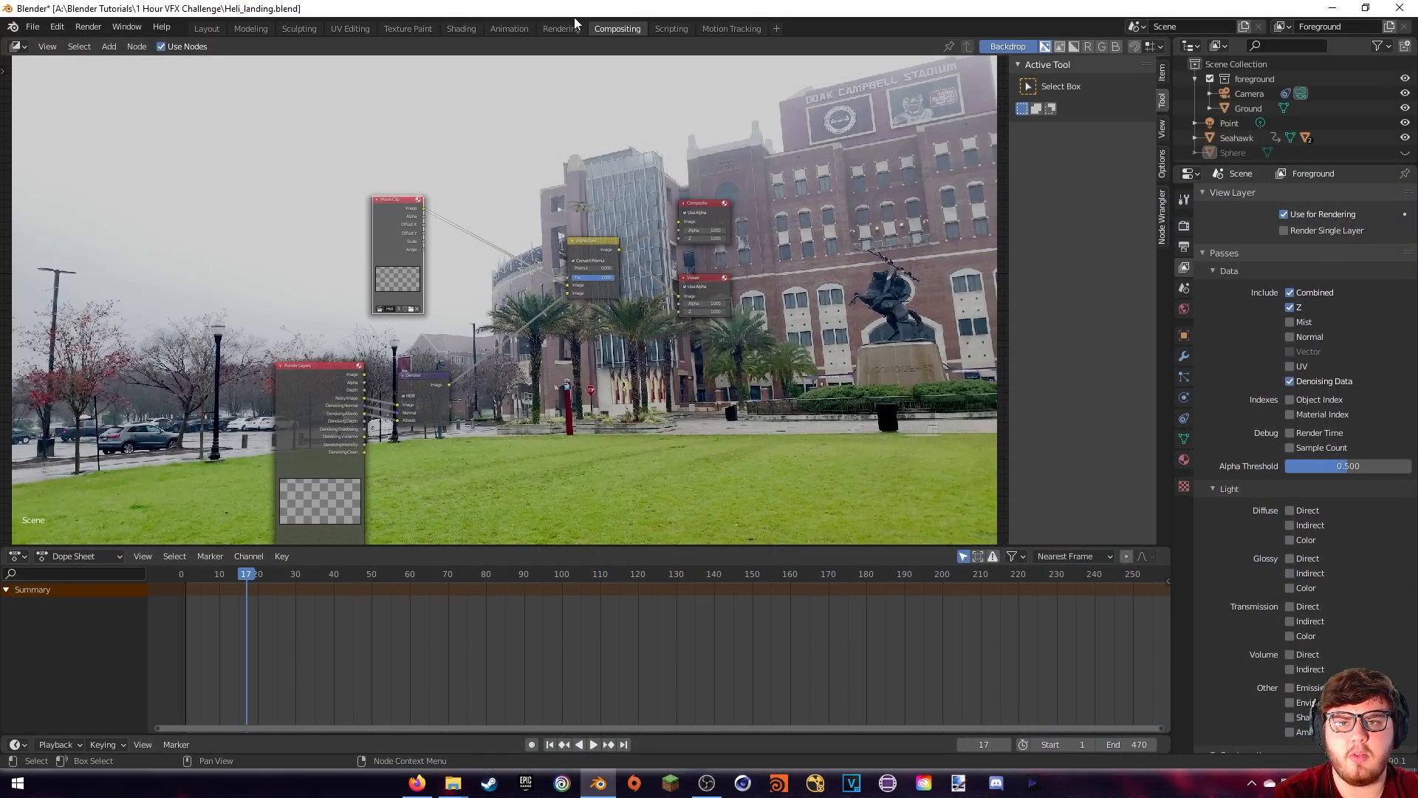
In the Layout workspace, replace the 3D viewport with a Movie Clip Editor in Mask mode showing Heli_Footage.mp4
click(207, 28)
click(17, 46)
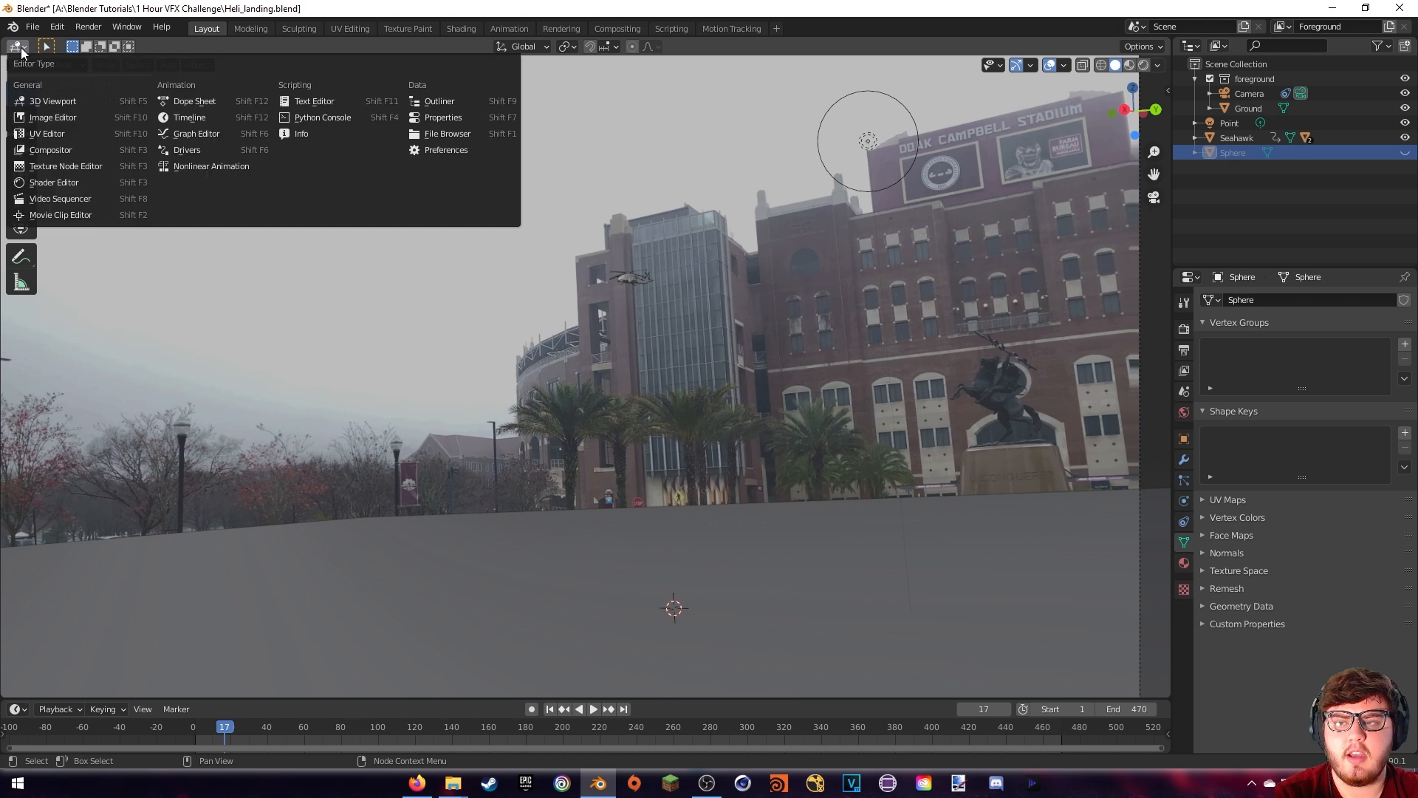
click(46, 216)
click(68, 47)
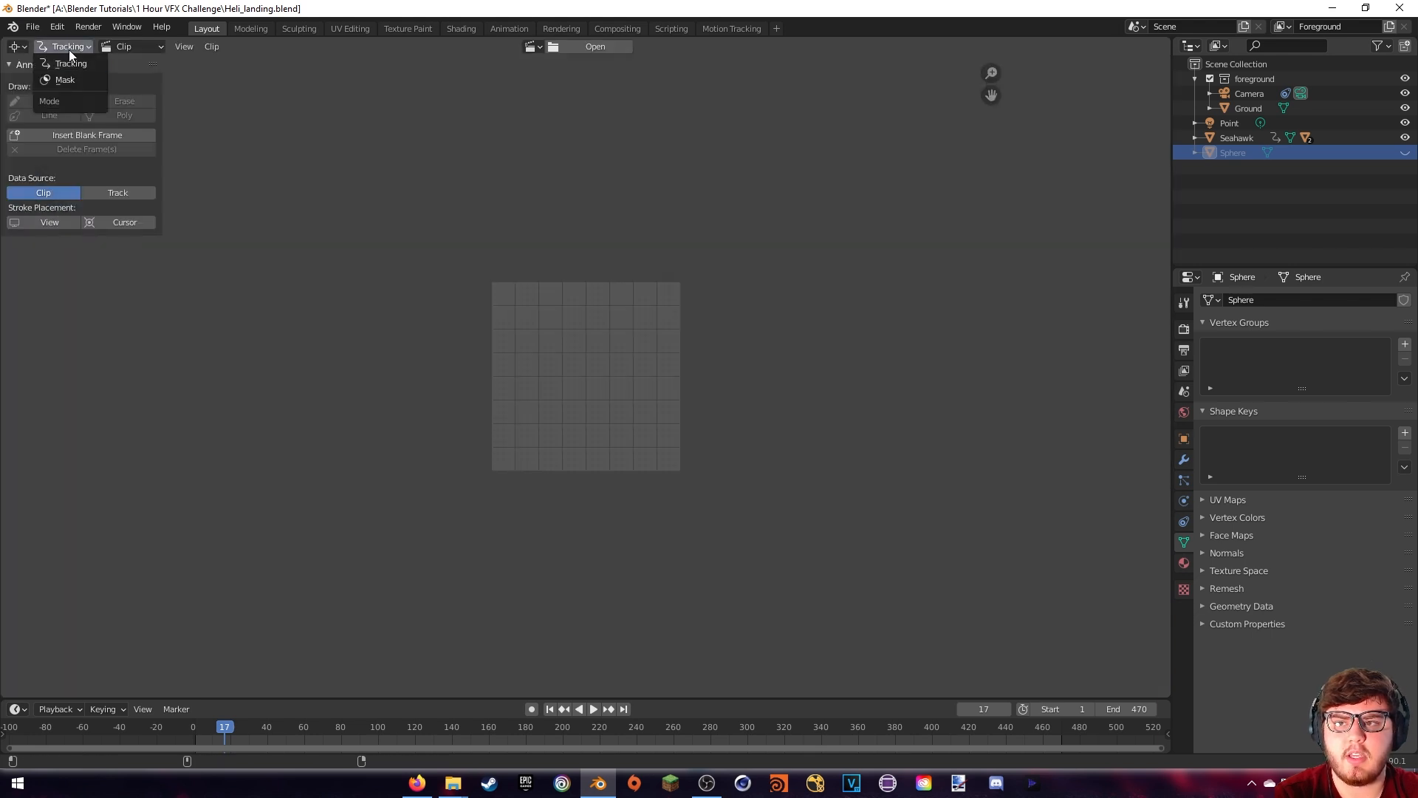
click(60, 77)
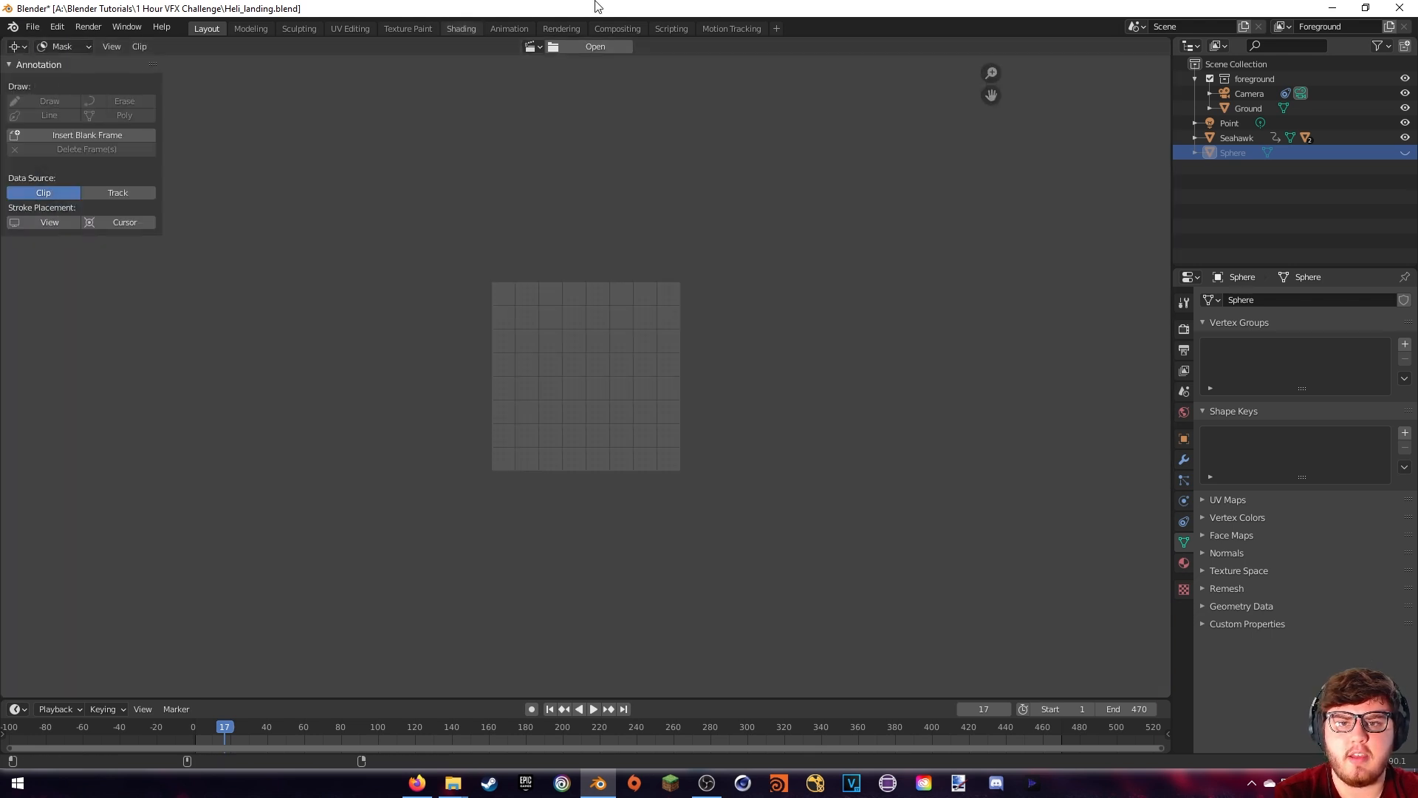
click(532, 46)
click(566, 68)
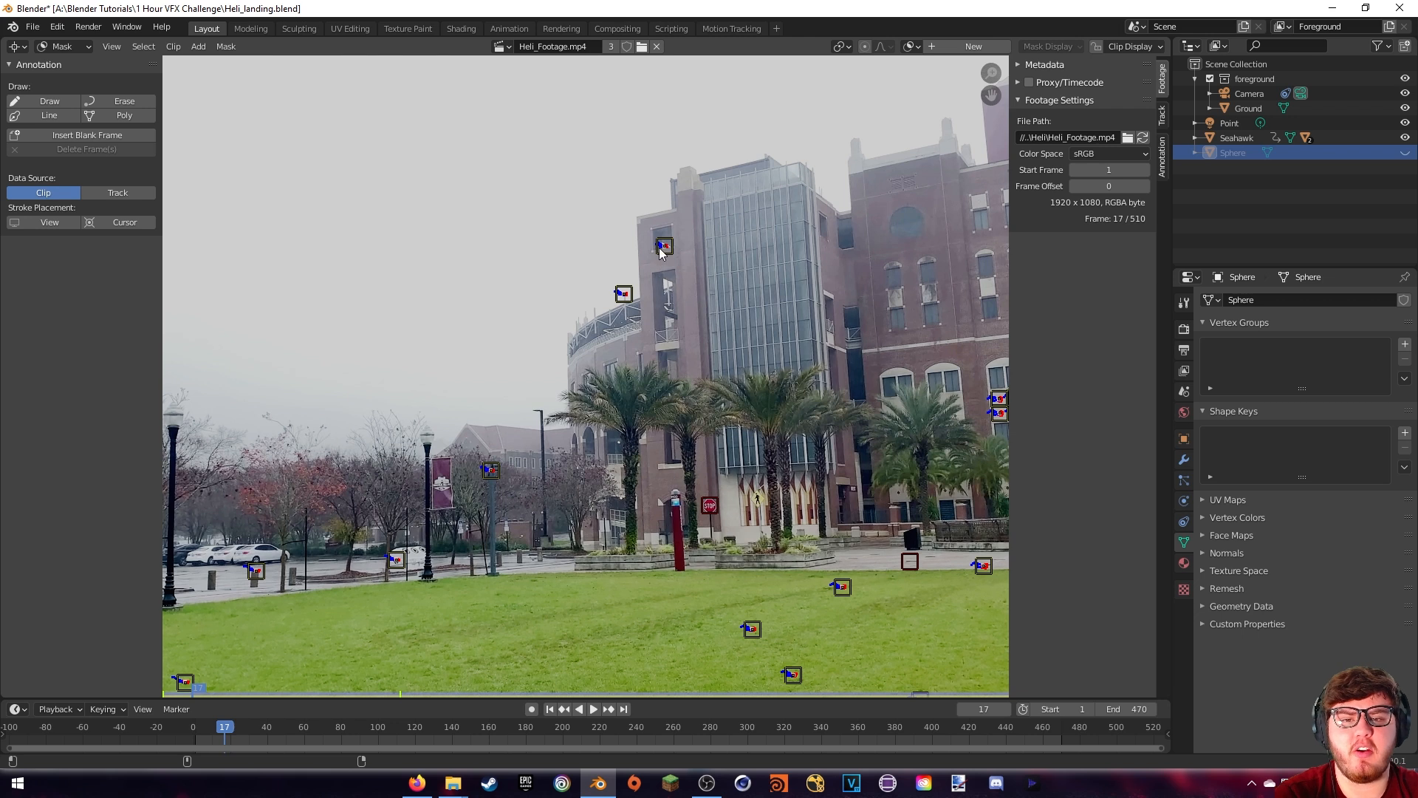
Start a mask at frame 17, tracing the left edge of the brick tower from the curved stand's roof up to its pale cap
scroll(649, 341, up, 7)
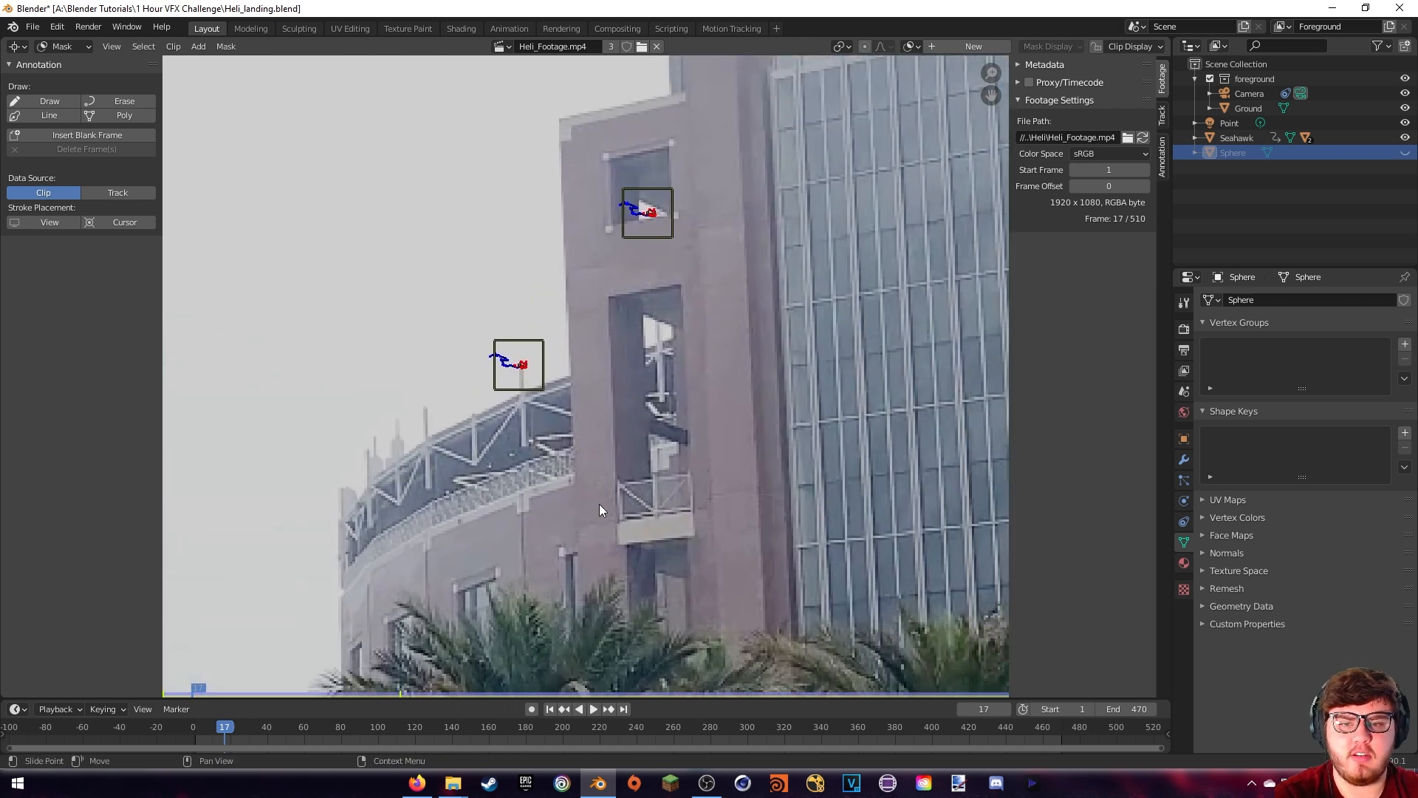
middle_drag(613, 438, 594, 534)
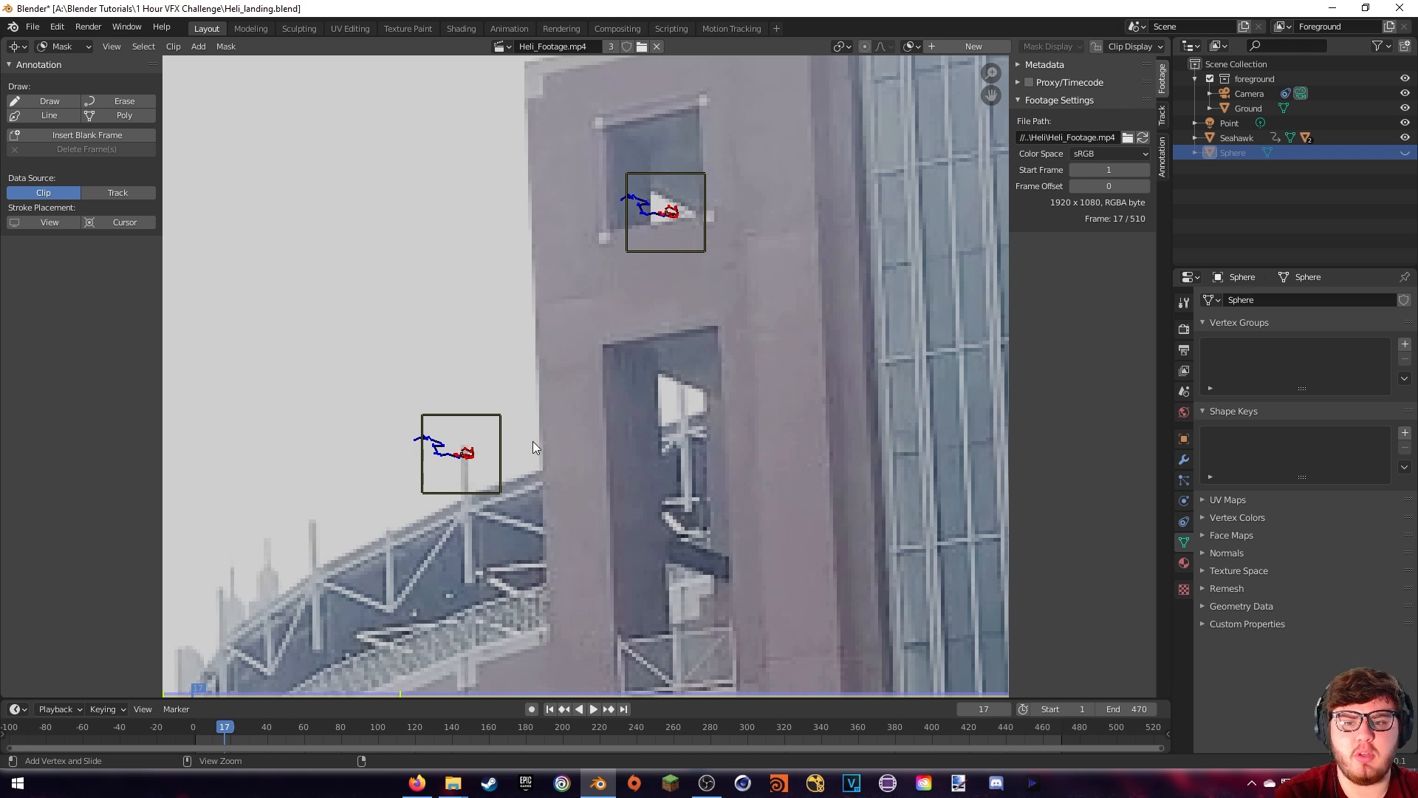
ctrl+click(542, 467)
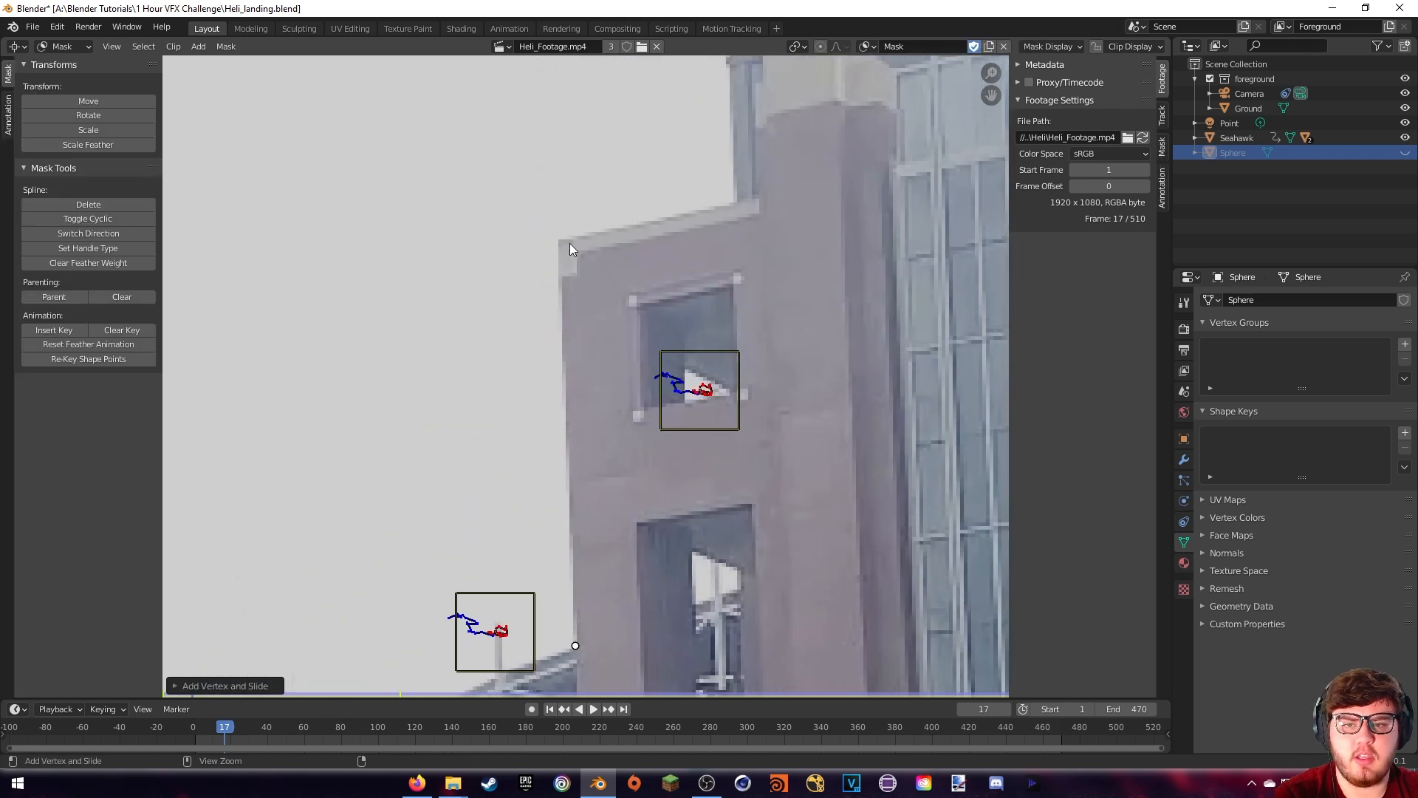
ctrl+click(560, 240)
ctrl+click(736, 201)
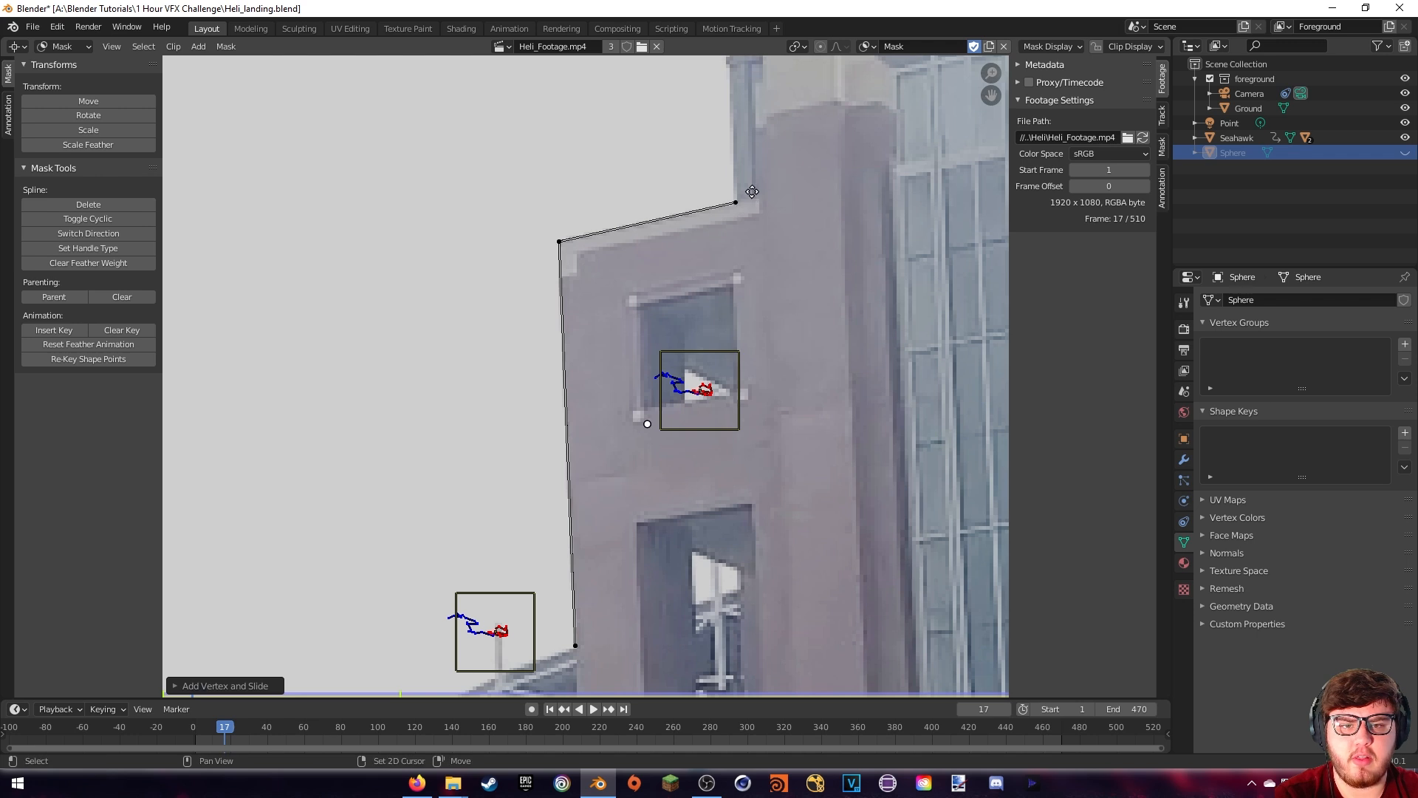
middle_drag(732, 70, 696, 296)
ctrl+click(692, 274)
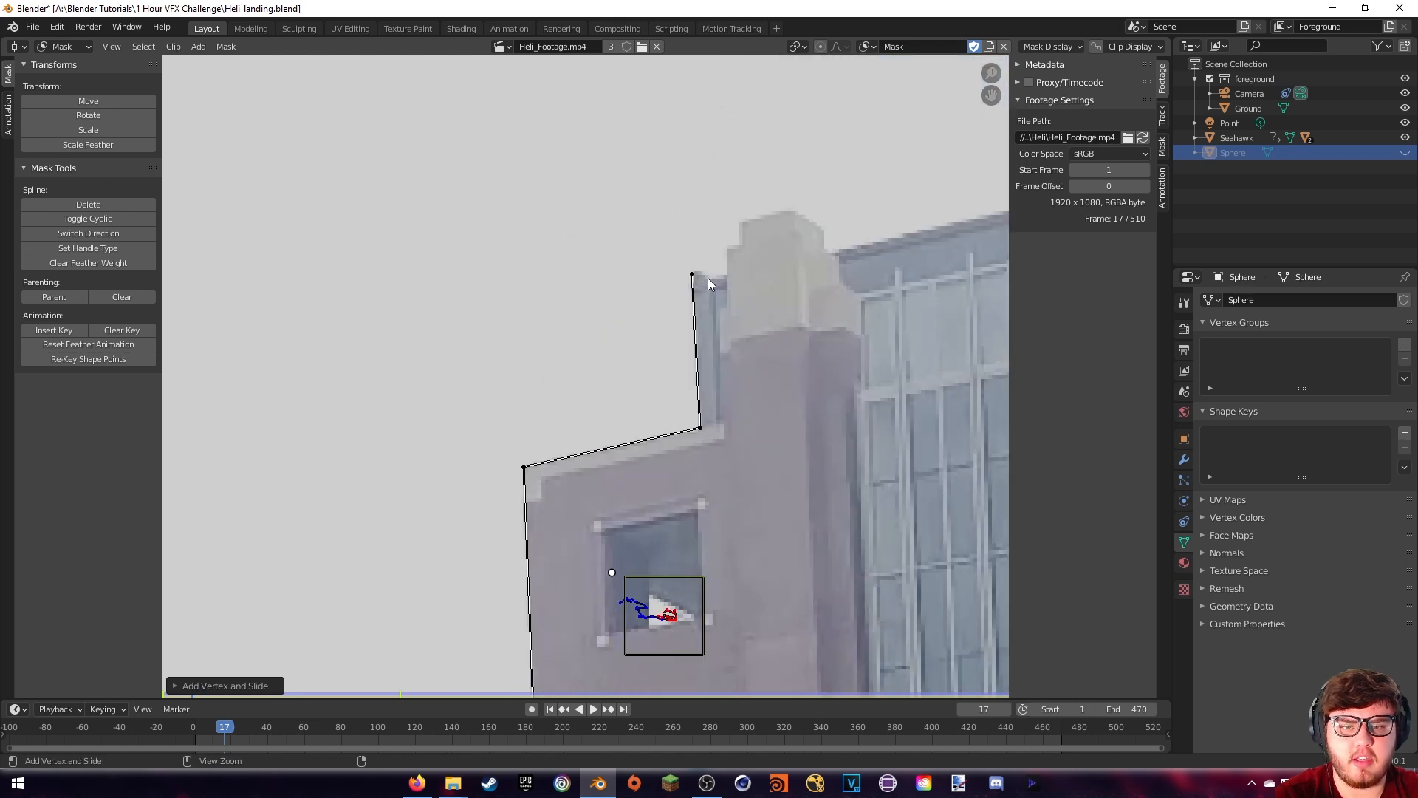
ctrl+click(742, 245)
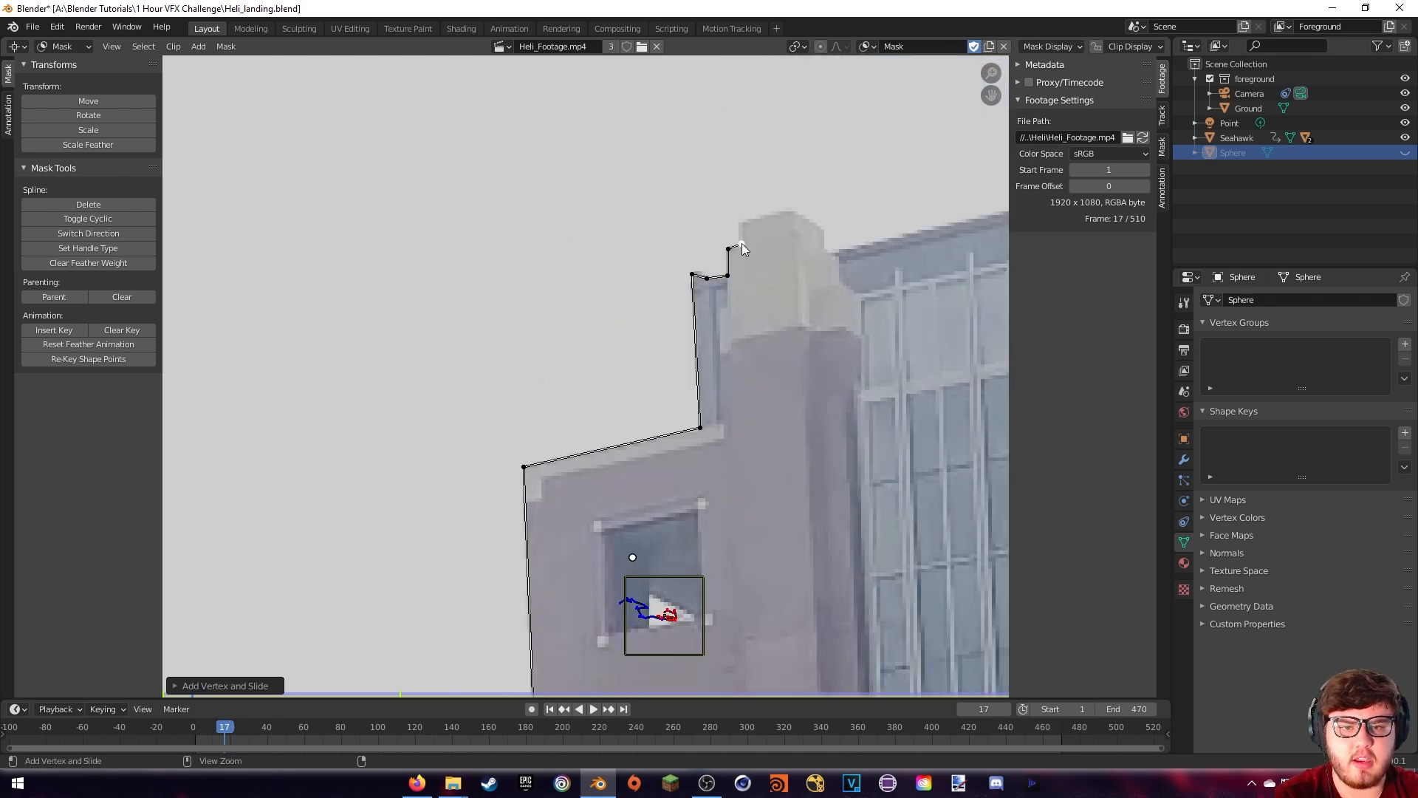
ctrl+click(741, 222)
Continue the mask above the frame, beyond the footage's right side and along the lawn, then close it at the tower's left edge
middle_drag(795, 307, 597, 374)
scroll(597, 374, down, 9)
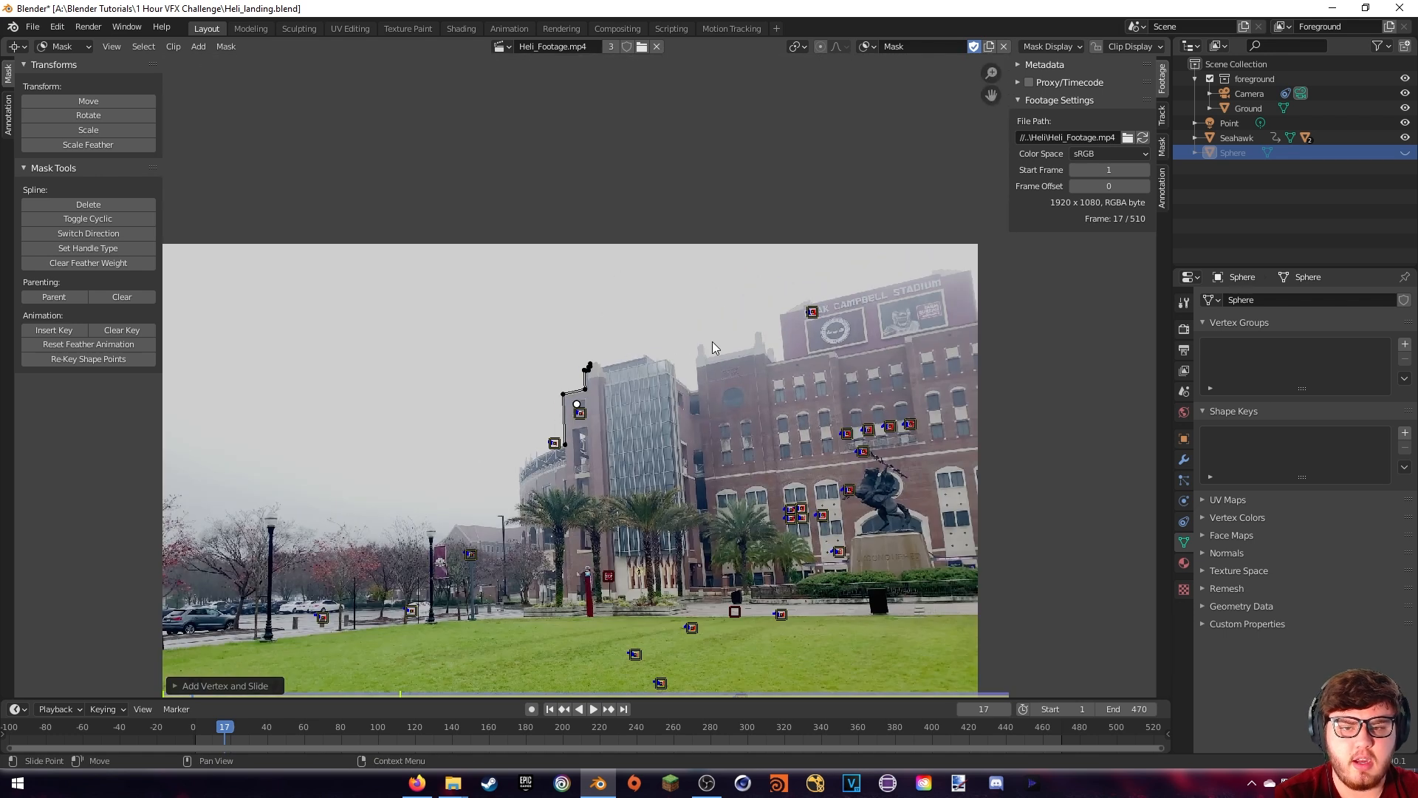
middle_drag(705, 311, 692, 278)
ctrl+click(661, 198)
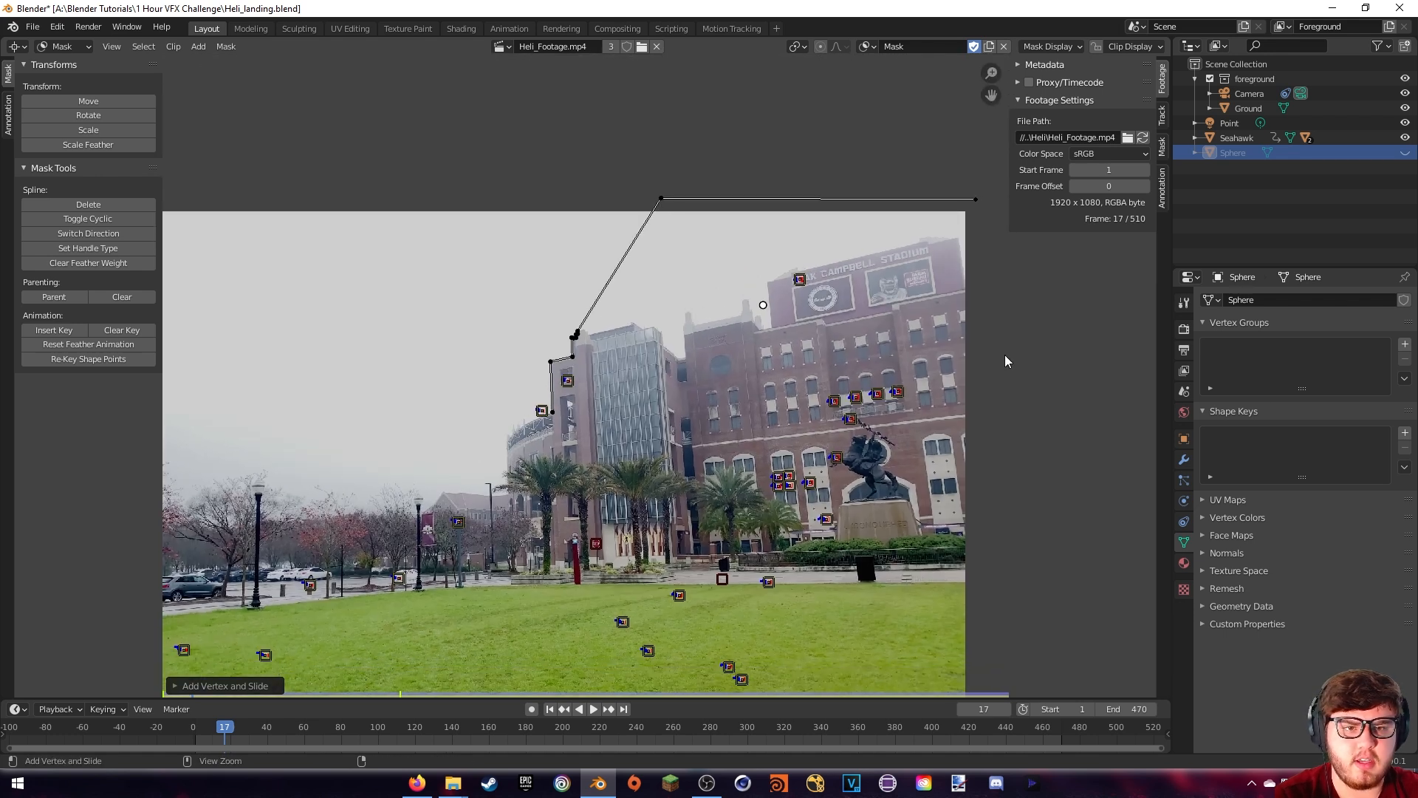
ctrl+click(1000, 559)
ctrl+click(551, 590)
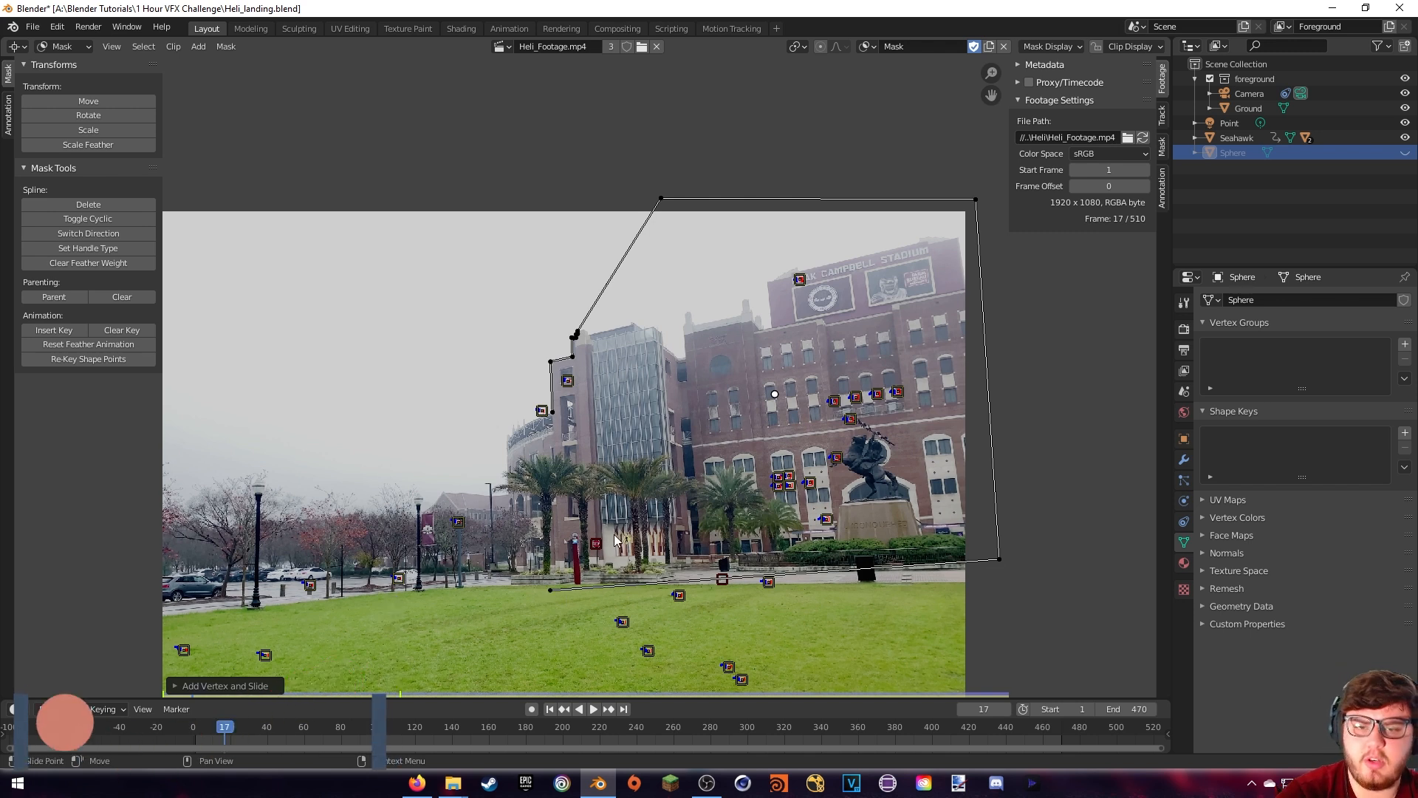
ctrl+click(549, 424)
Select all mask points and parent them to the track marker on the curved stand's roof beside the tower
scroll(550, 423, up, 5)
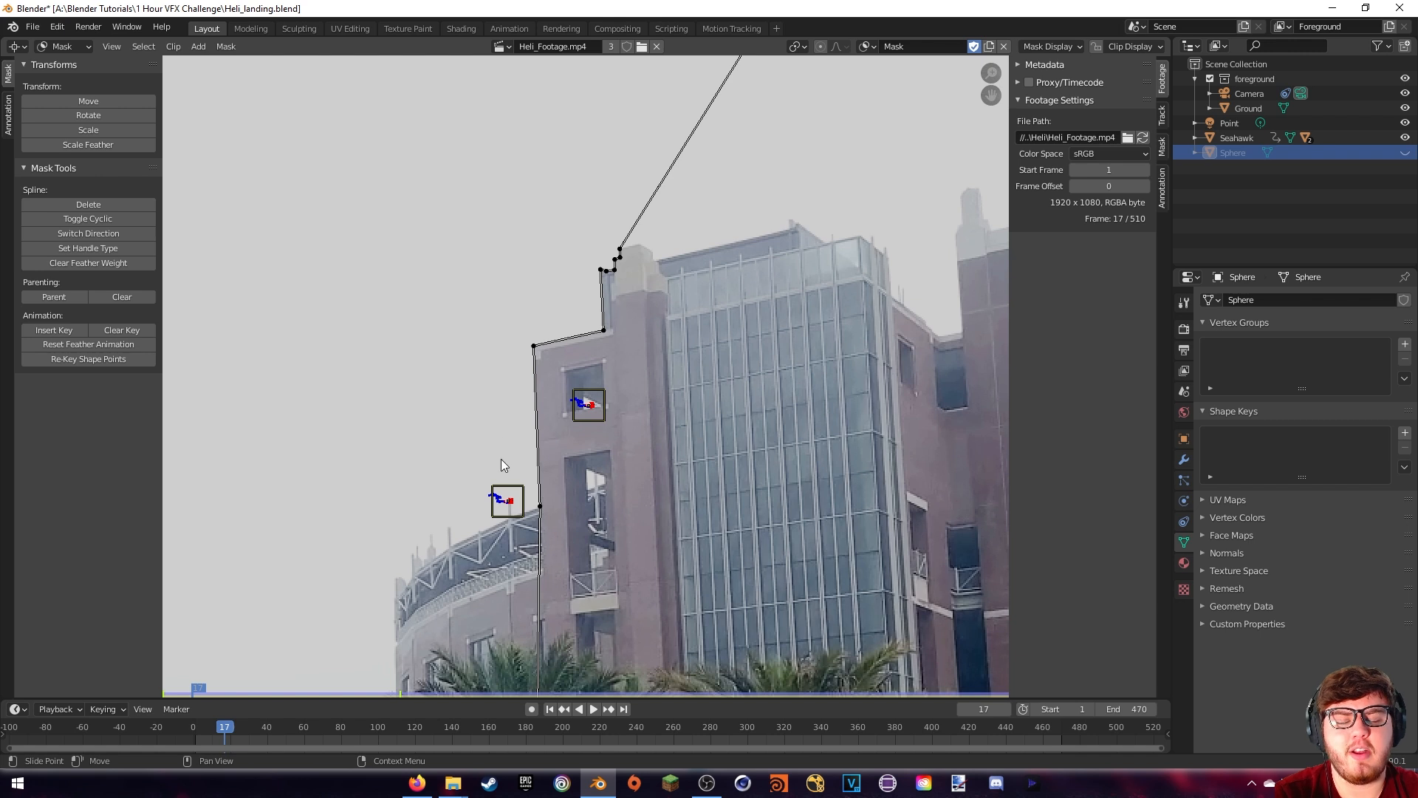
scroll(622, 446, up, 3)
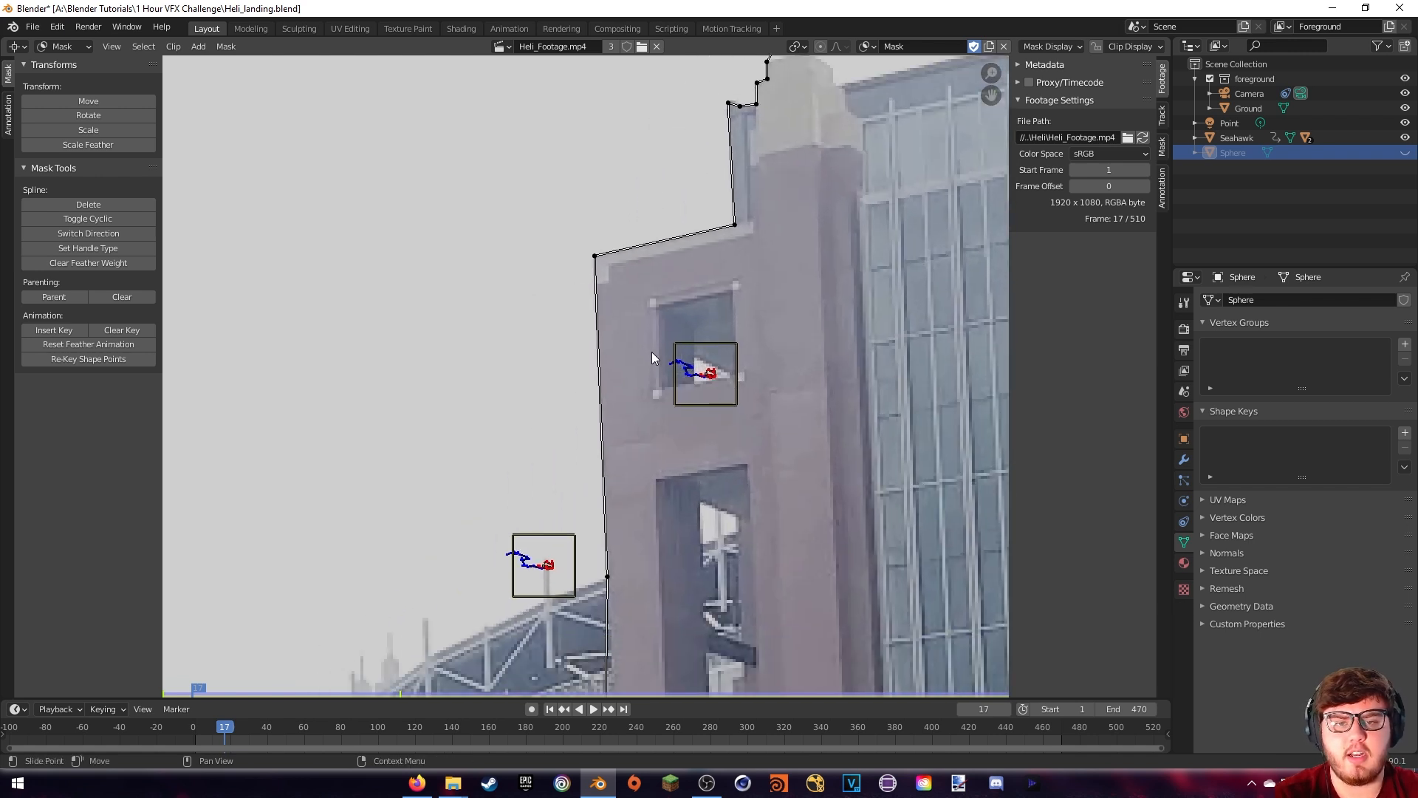
key(a)
scroll(676, 348, down, 2)
scroll(676, 348, up, 2)
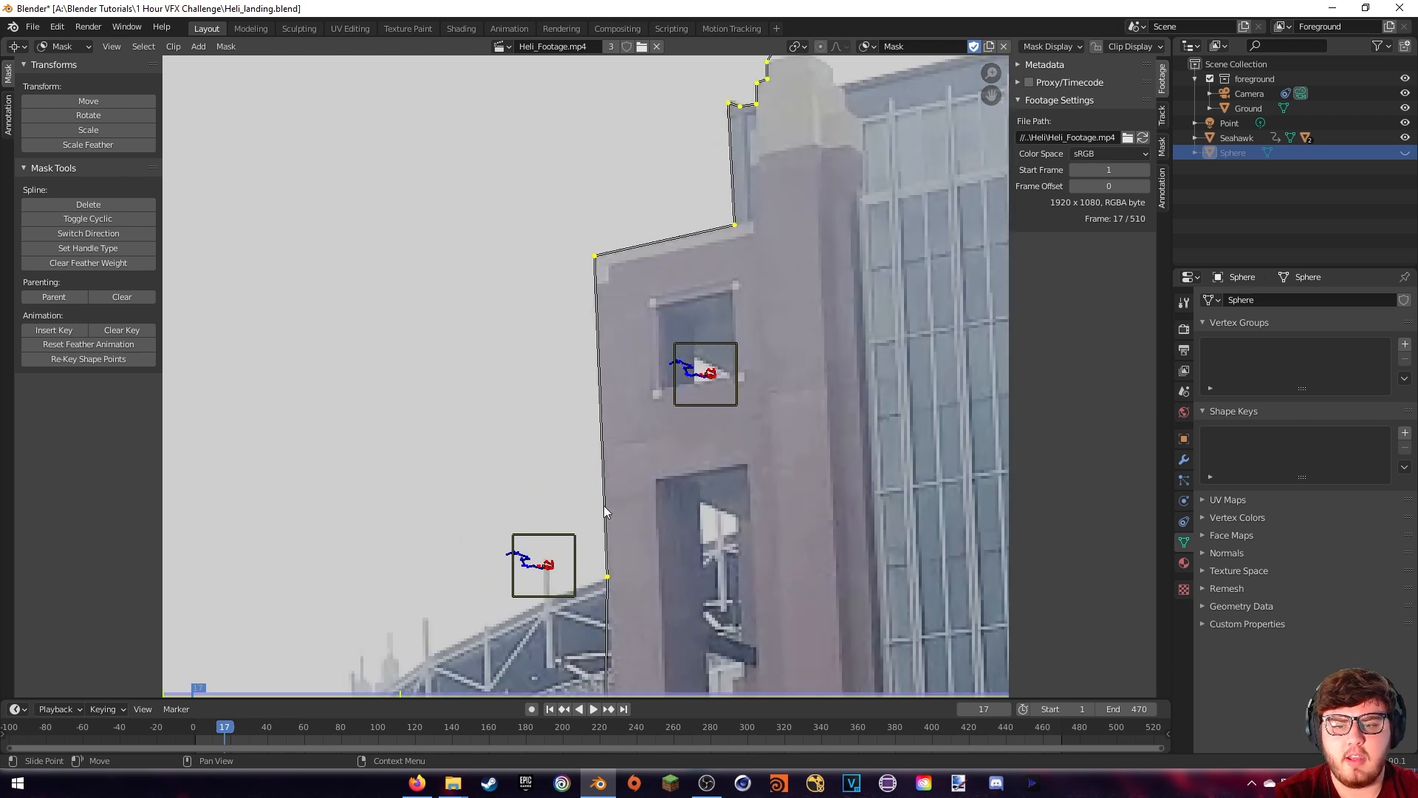
click(551, 544)
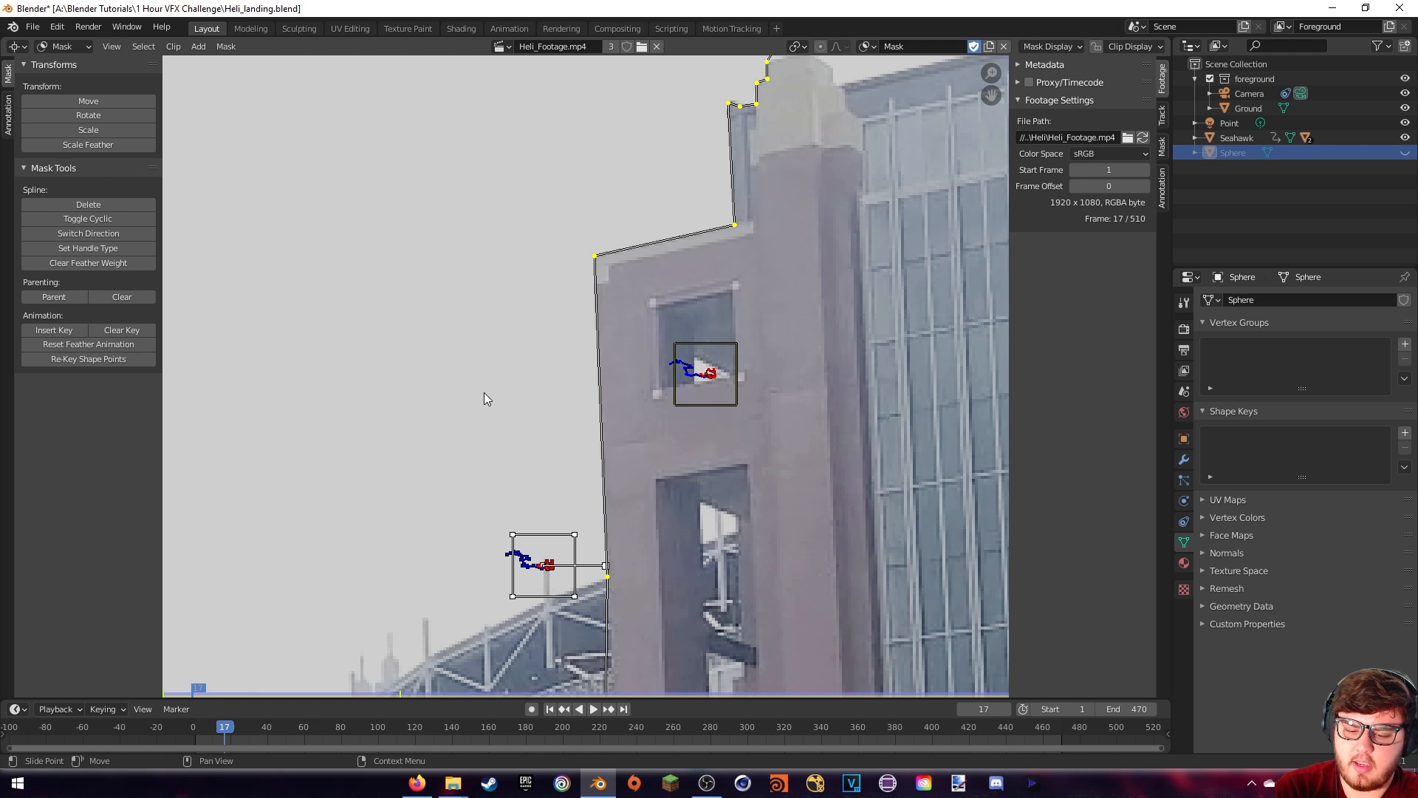
Play the footage from frame 17 to 161 to check how the mask follows the tower's edge
scroll(366, 595, down, 6)
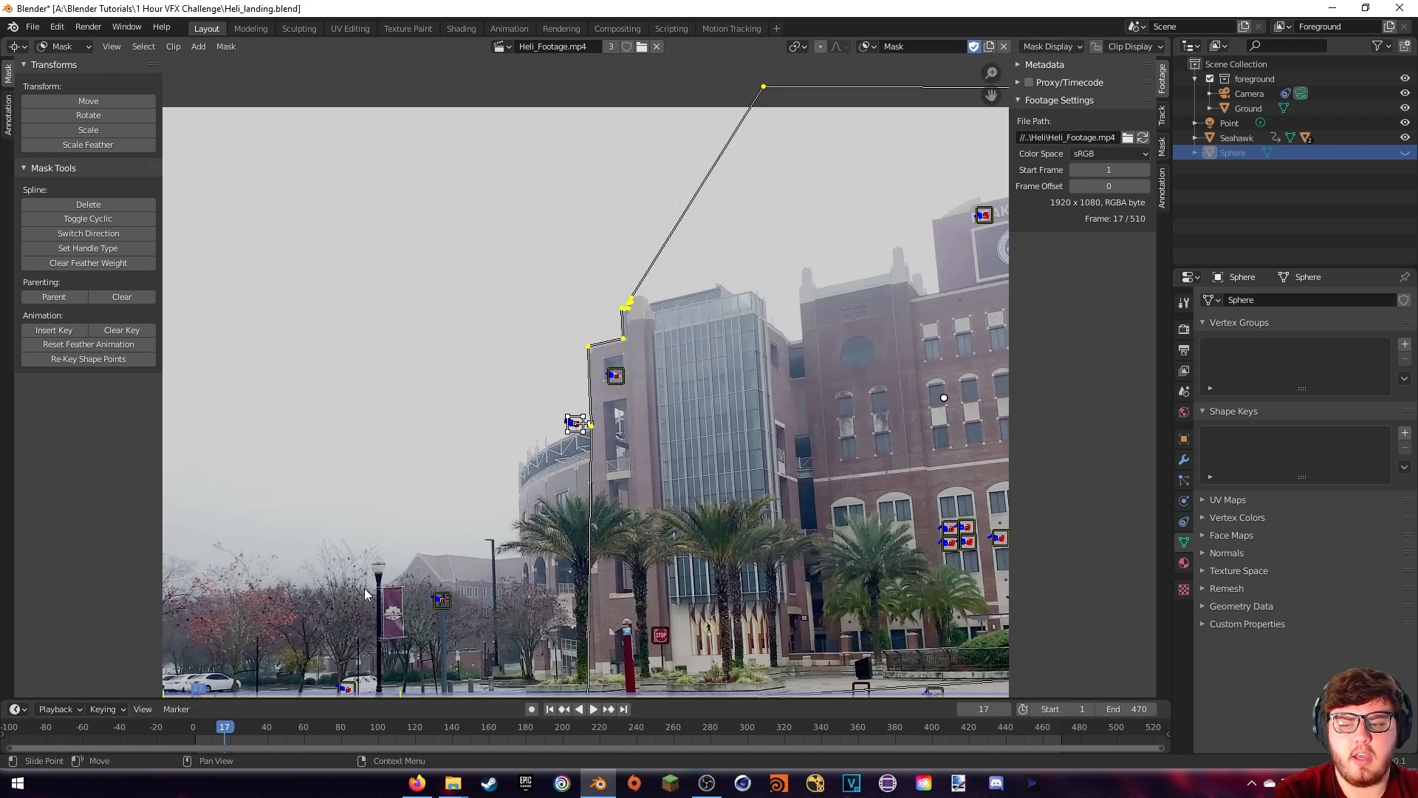
key(space)
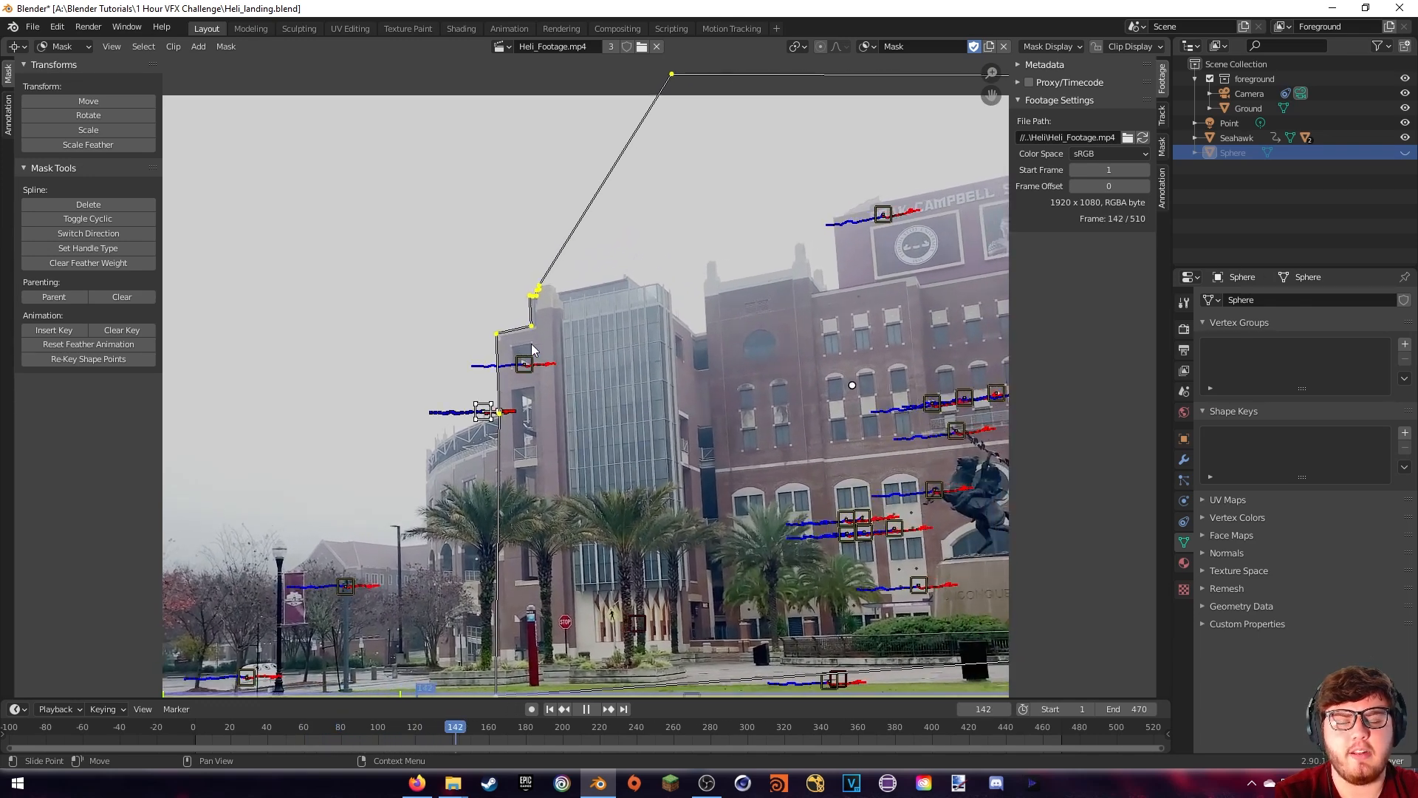
key(space)
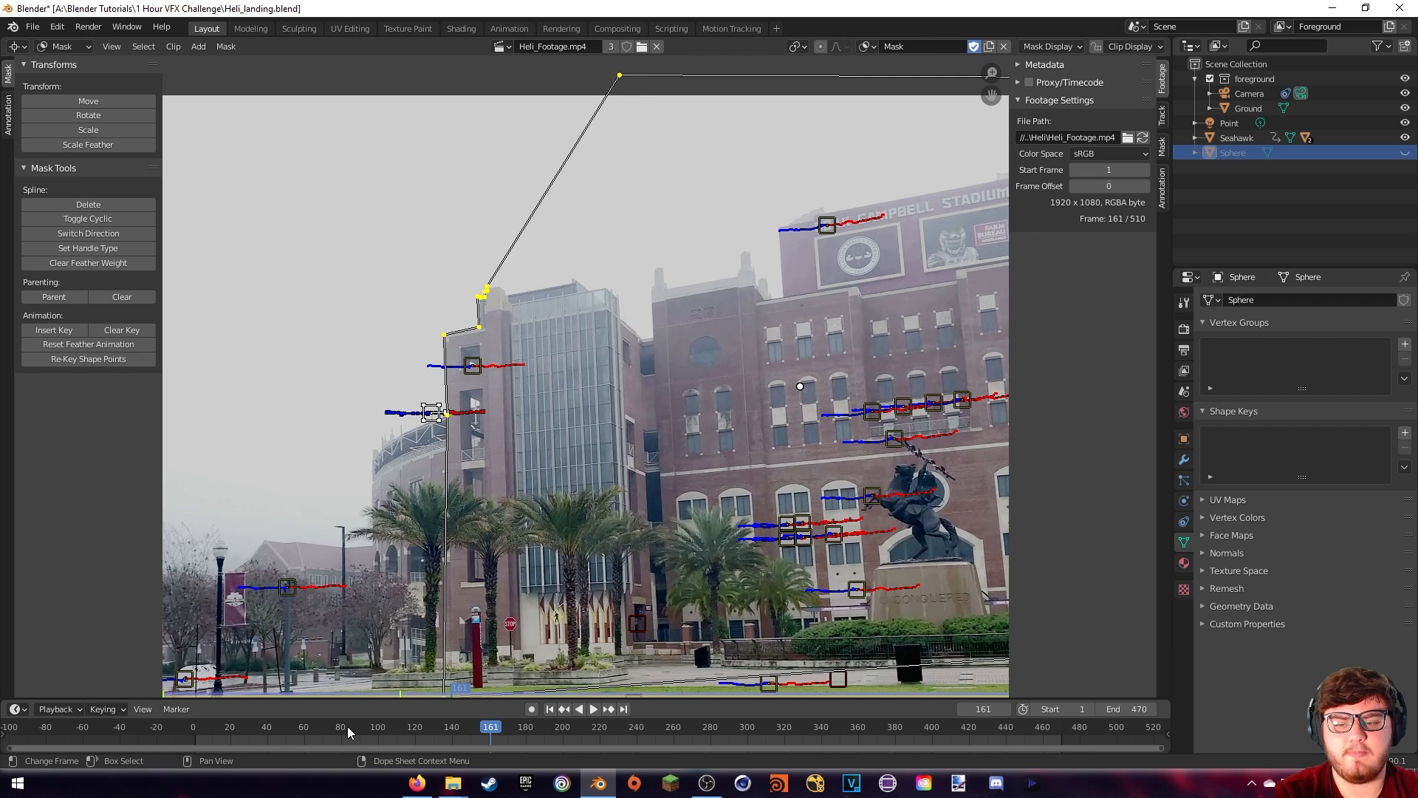
middle_drag(606, 495, 551, 449)
scroll(546, 421, down, 1)
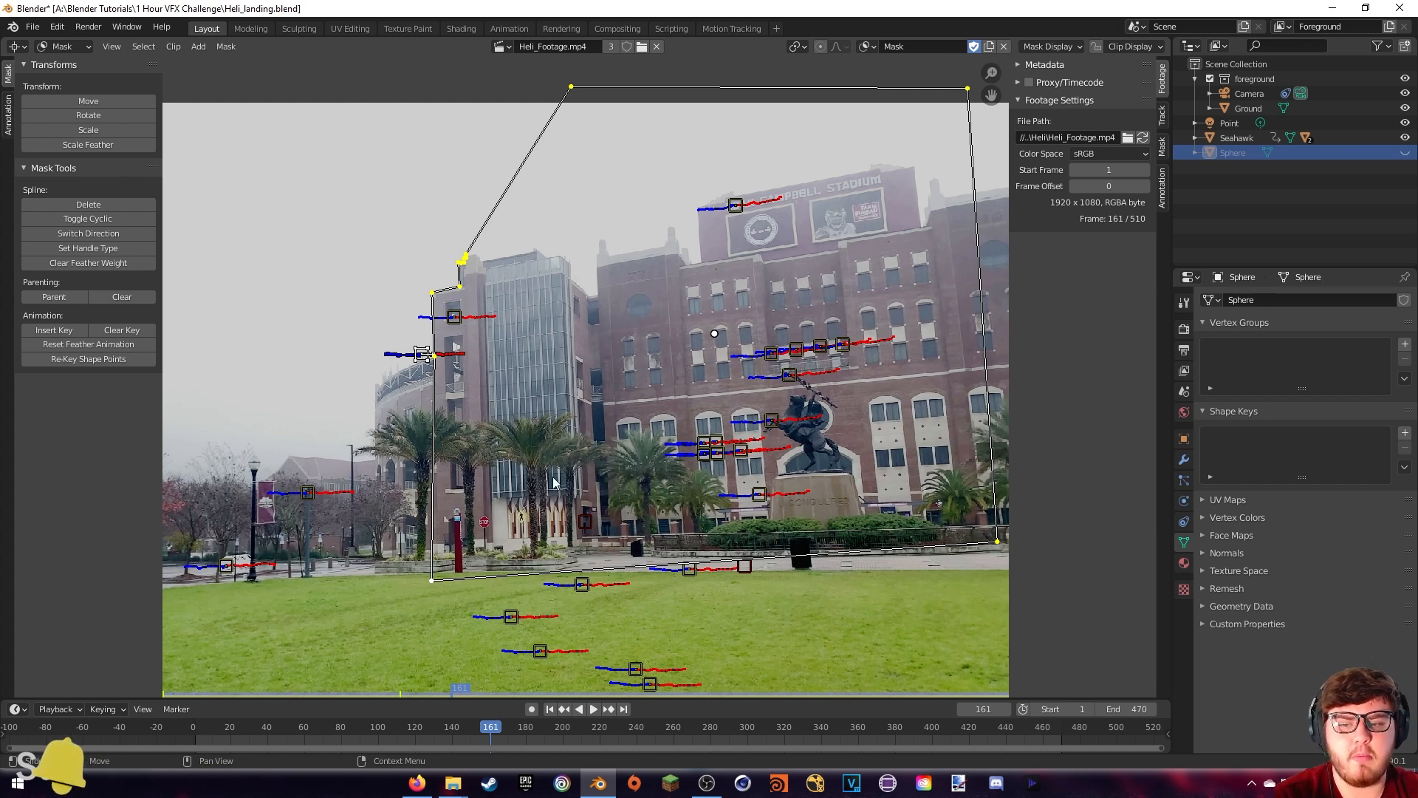
Animate the building mask to hold at frame 100, then shrink and sit above the footage at frame 101
click(377, 732)
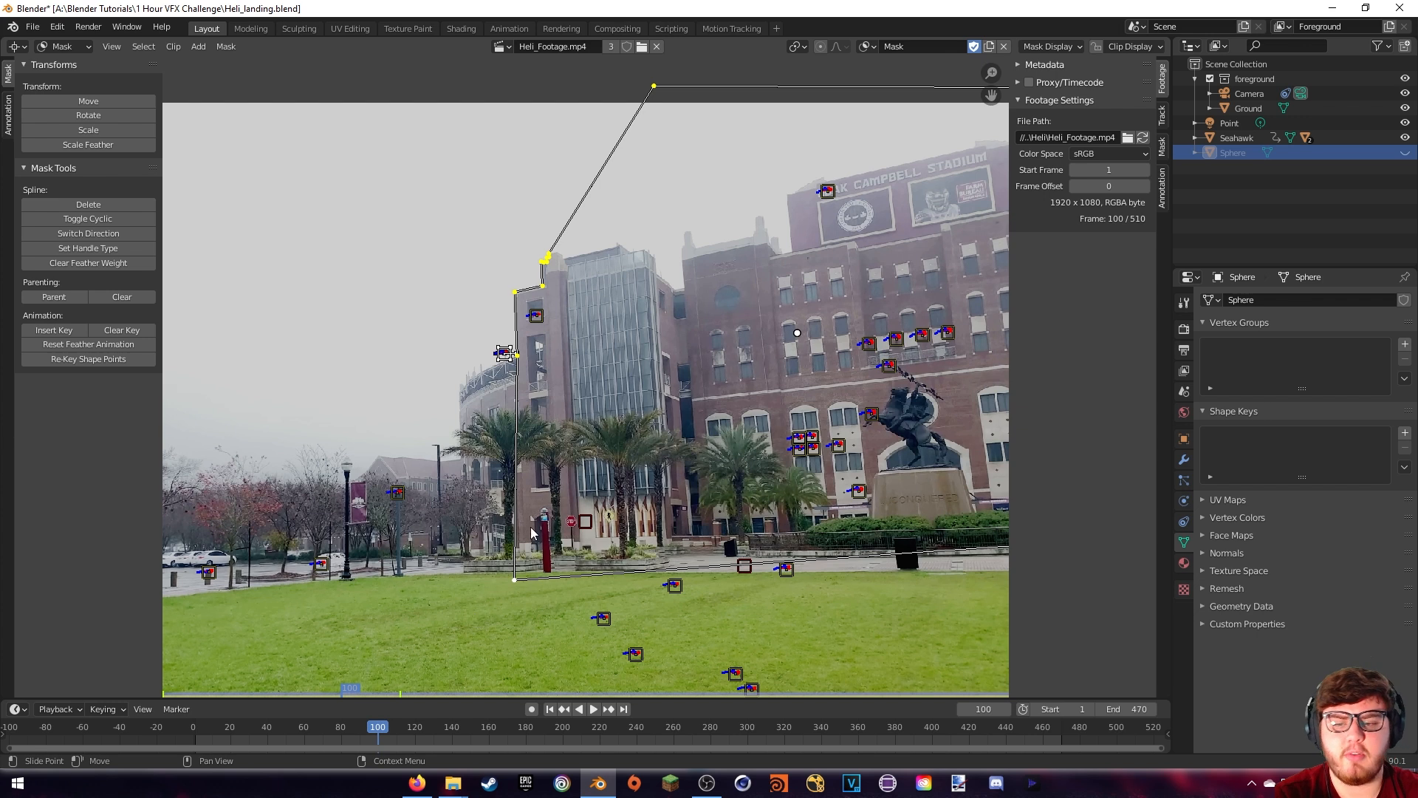
shift+middle_drag(710, 394, 693, 417)
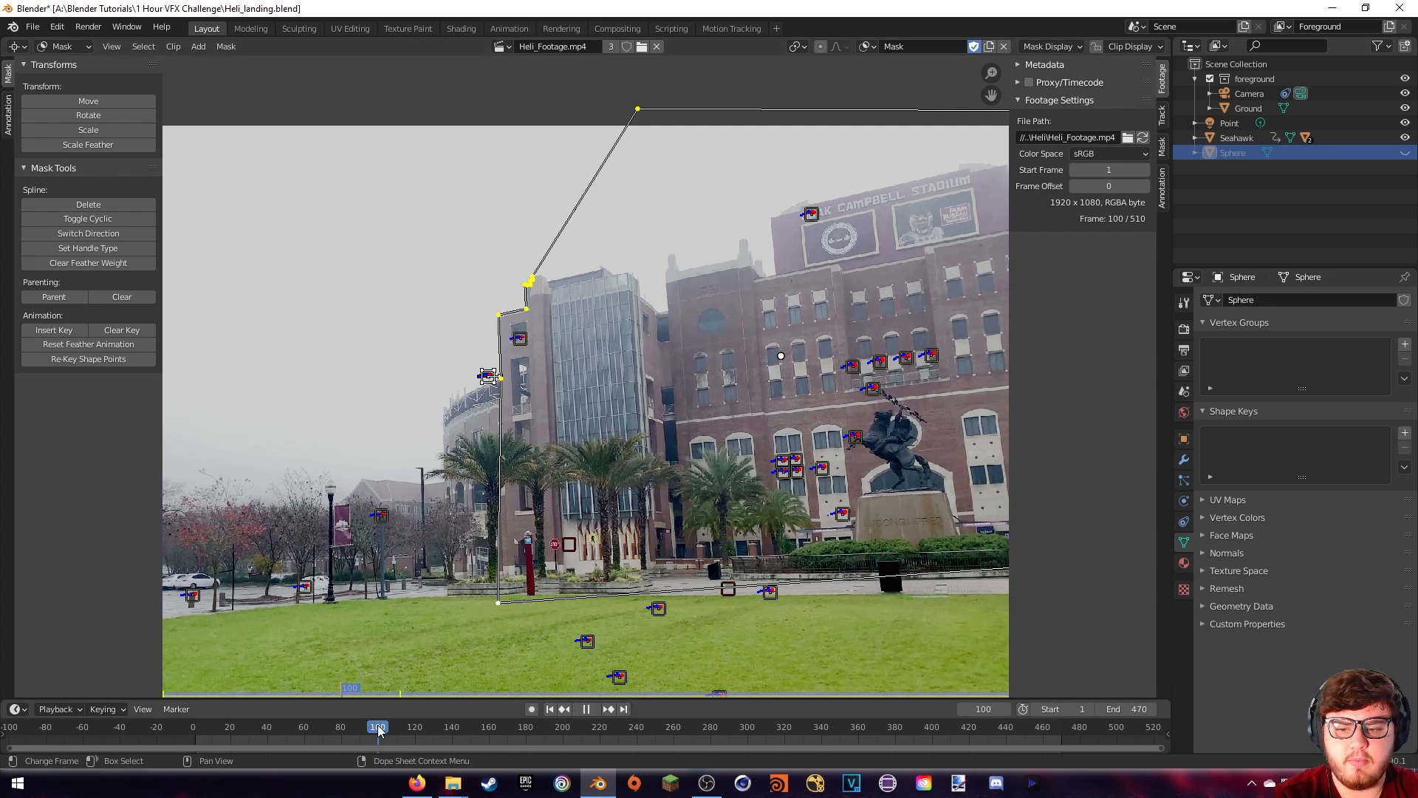
drag(378, 730, 380, 730)
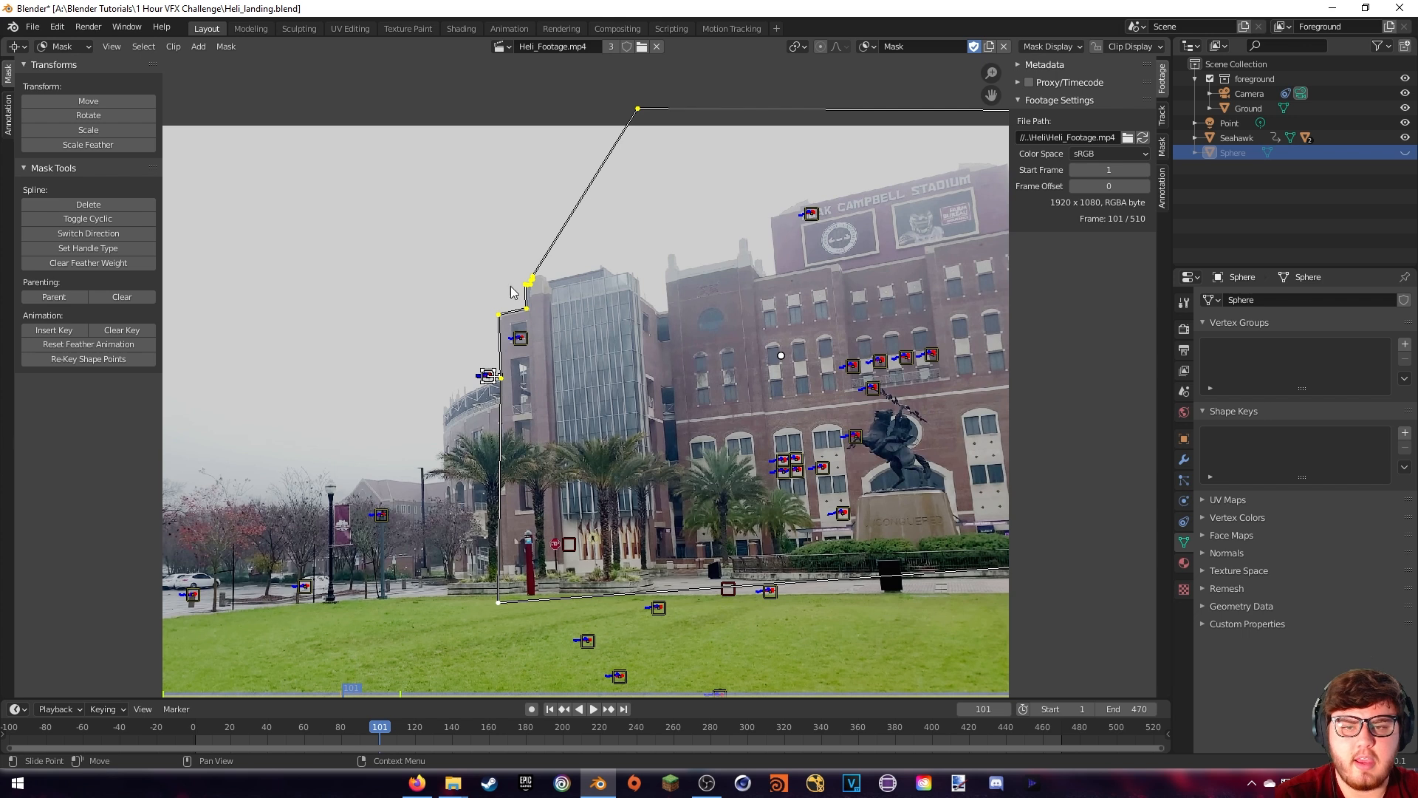
key(s)
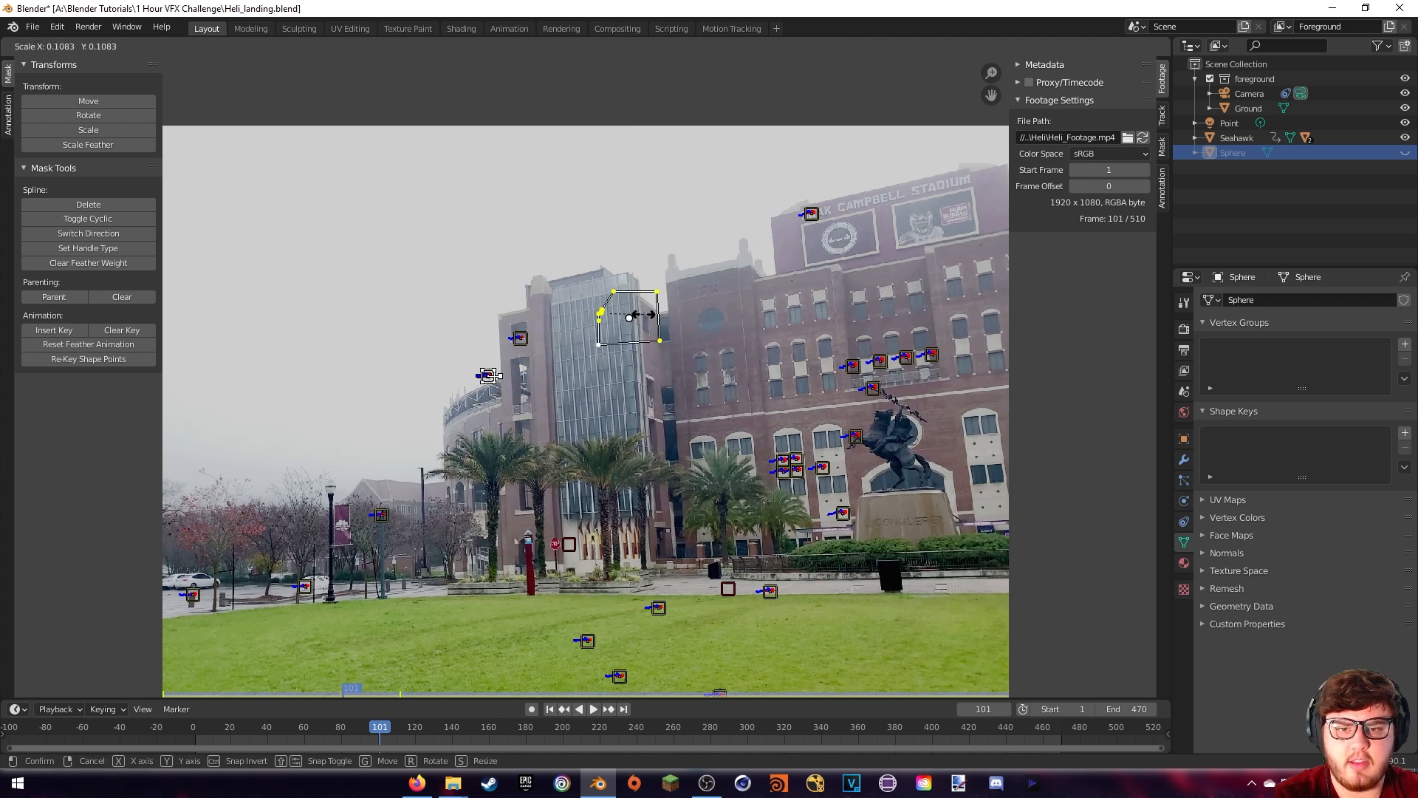
click(612, 314)
key(g)
click(631, 684)
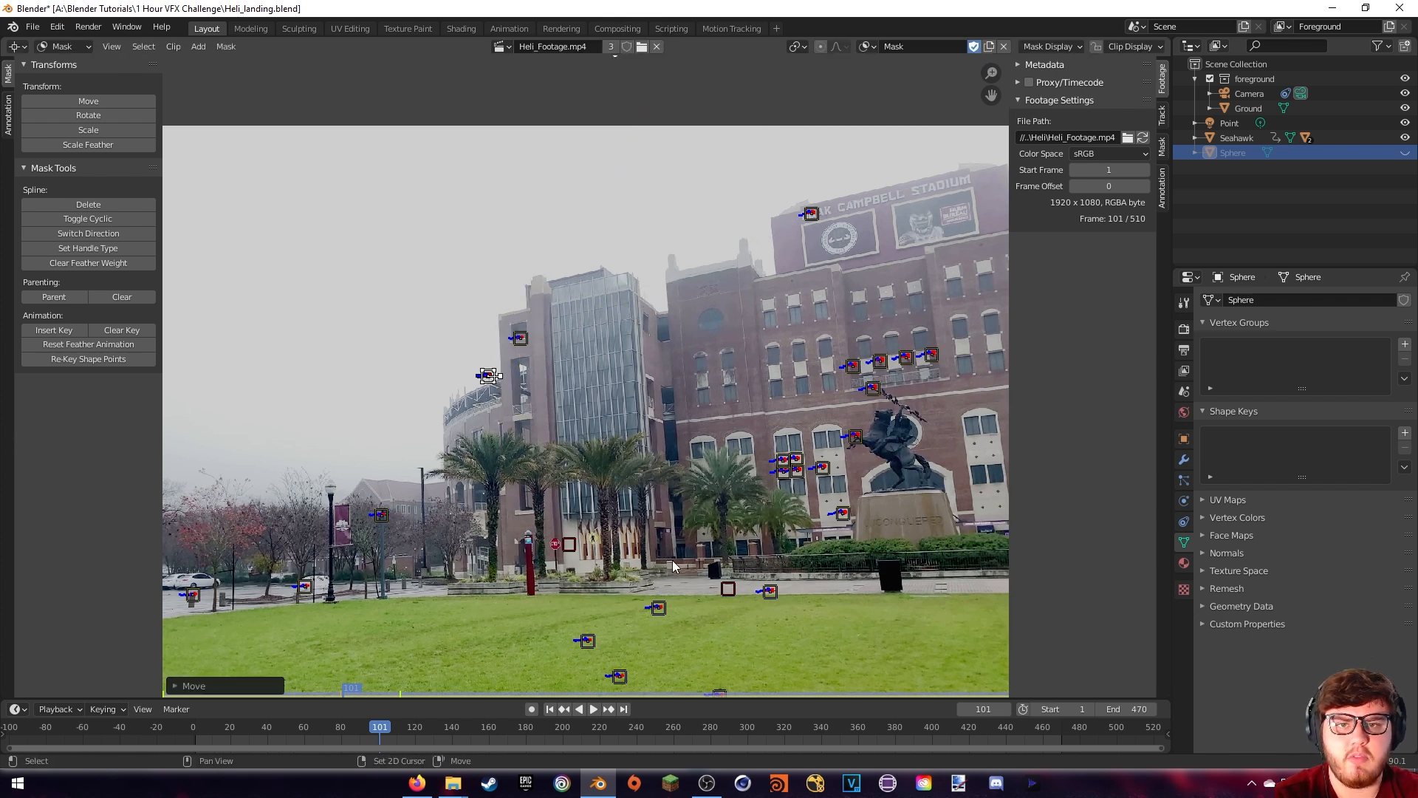
middle_drag(684, 281, 641, 492)
key(g)
click(659, 385)
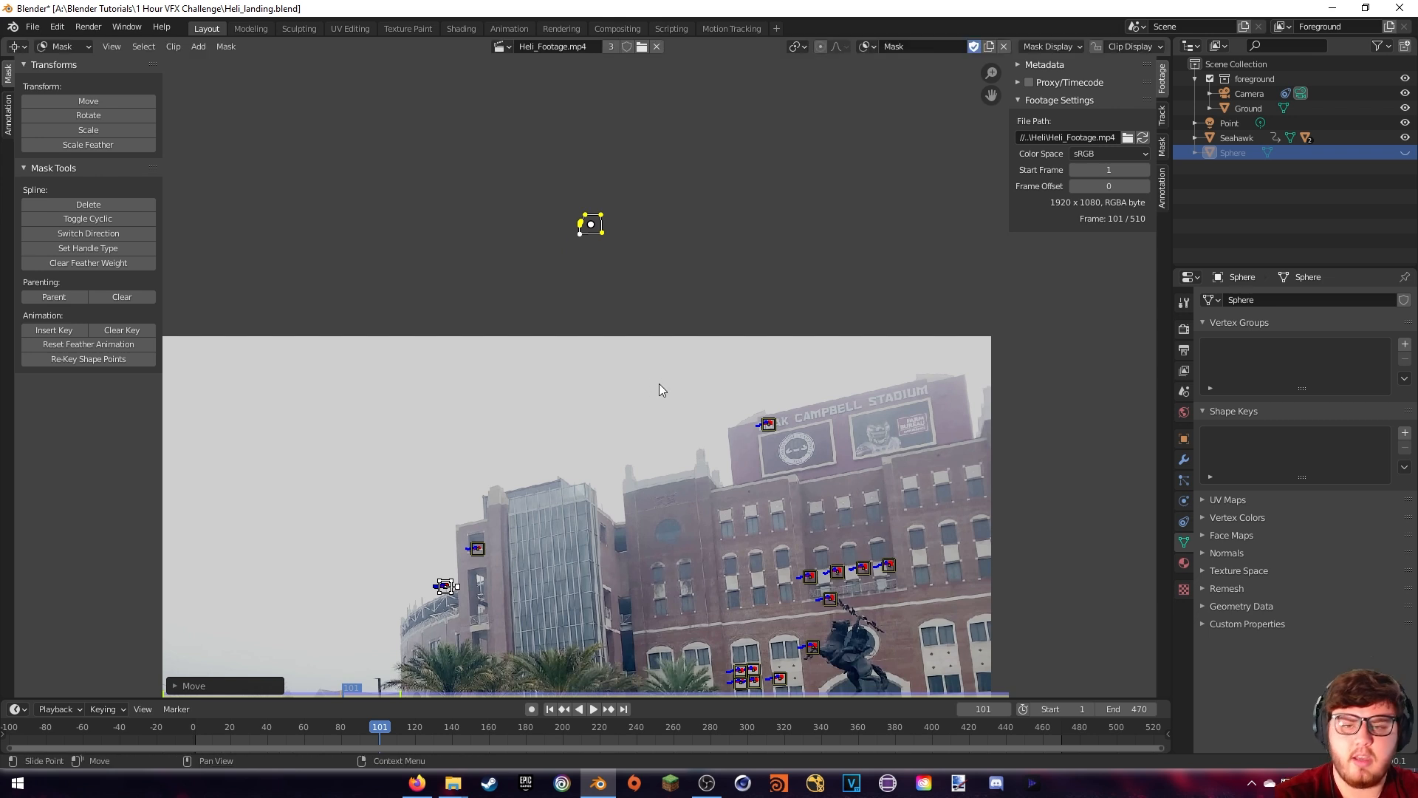
mouse_move(396, 729)
mouse_down()
mouse_move(286, 730)
mouse_move(410, 729)
mouse_up()
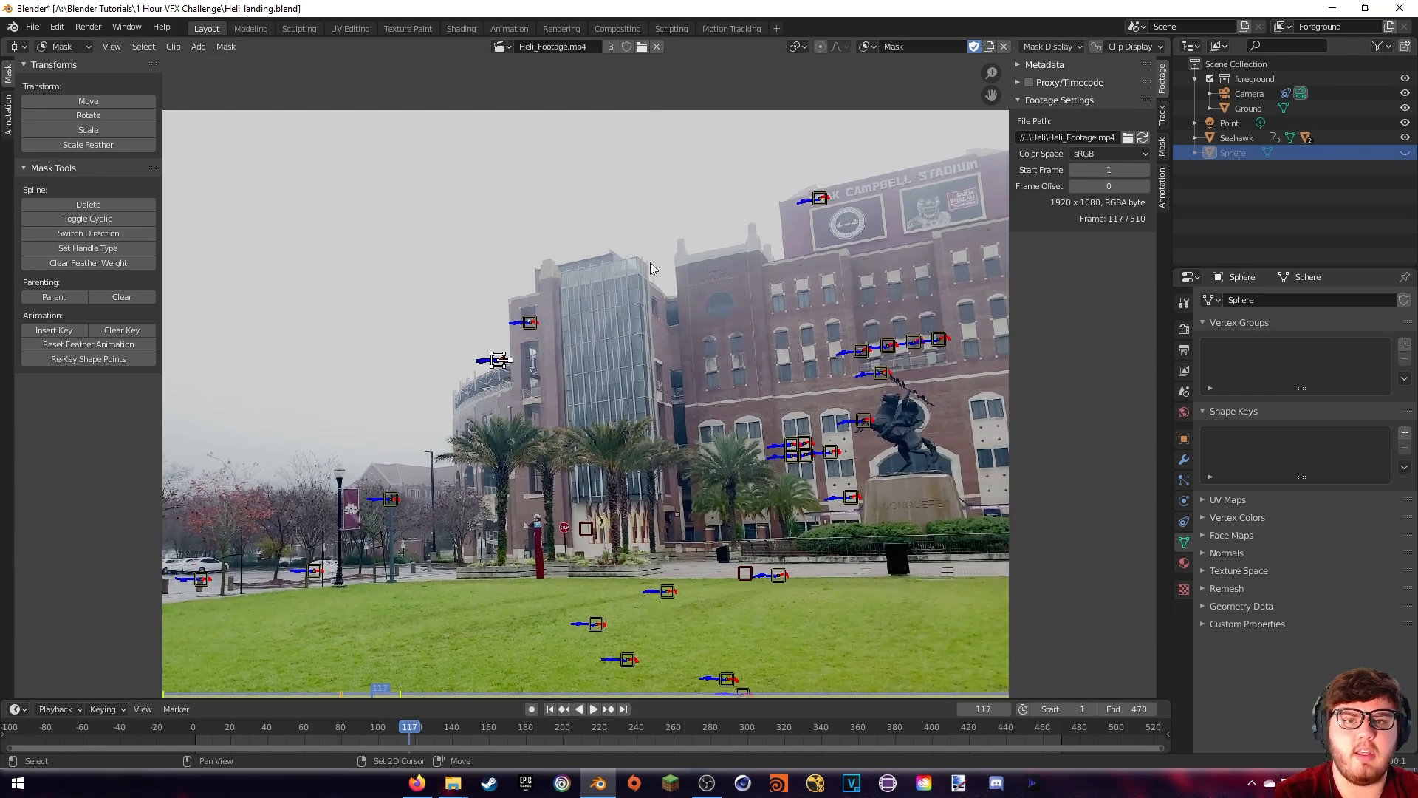
Create a second mask at frame 99 and trace the triangular sky gap in the brick tower's upper window
middle_drag(739, 96, 633, 320)
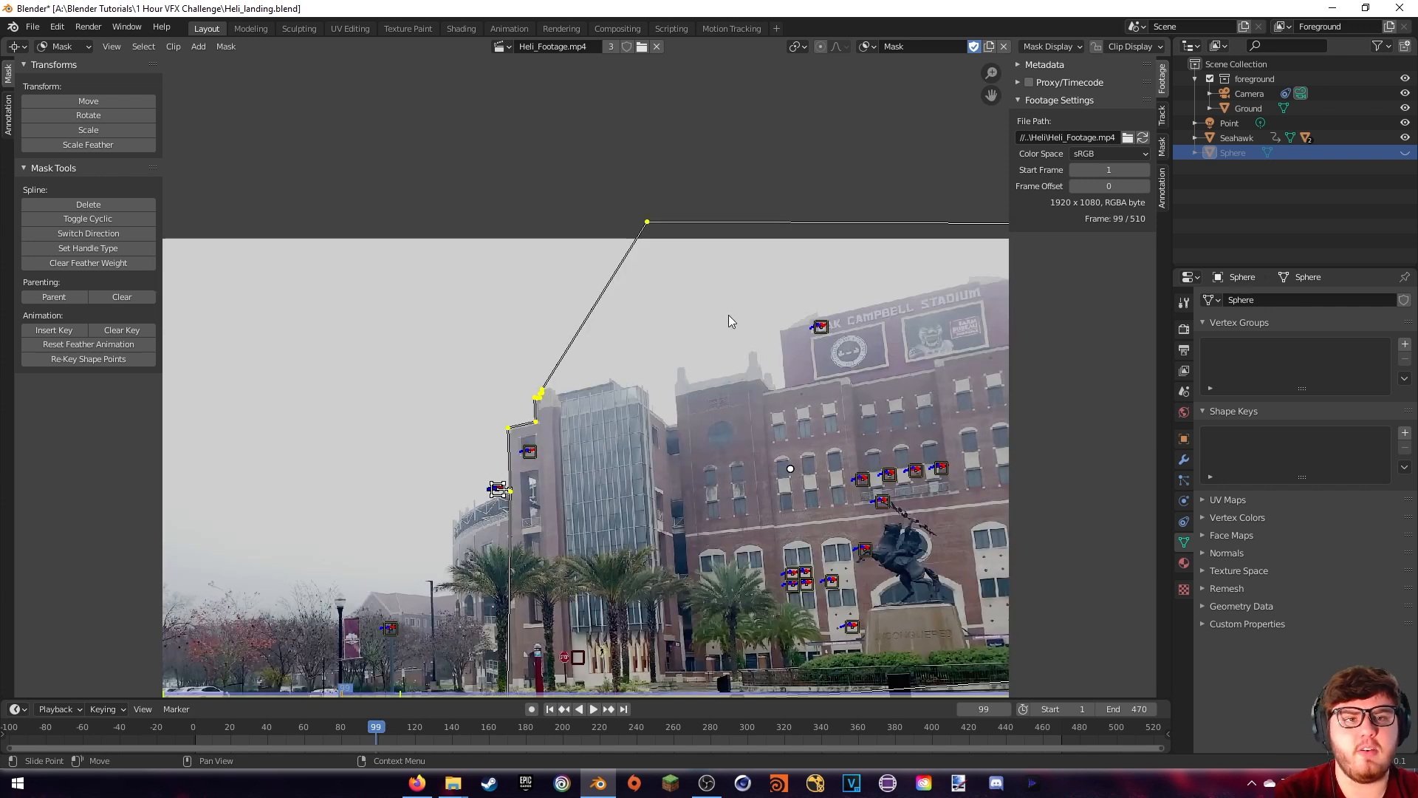
scroll(675, 365, up, 9)
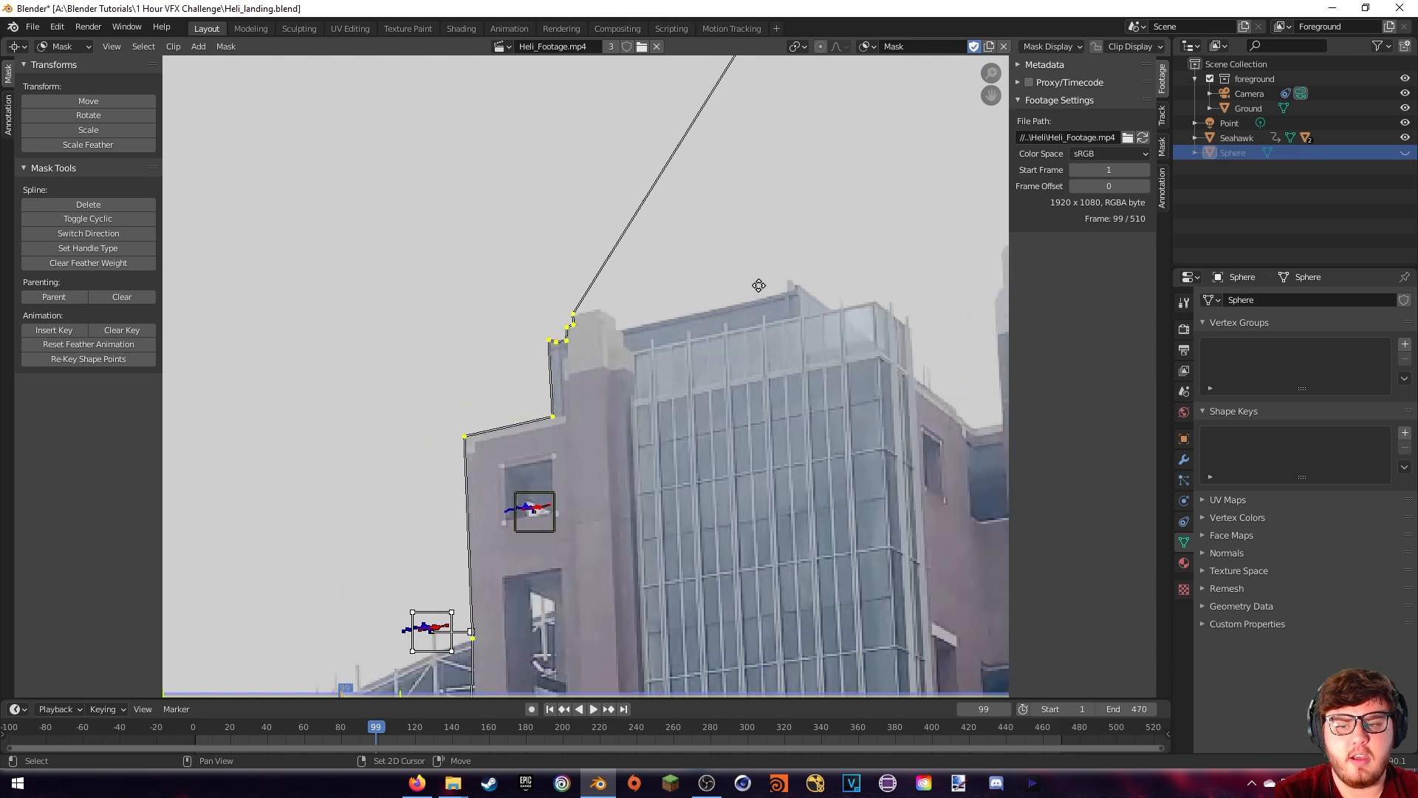
middle_drag(718, 418, 615, 344)
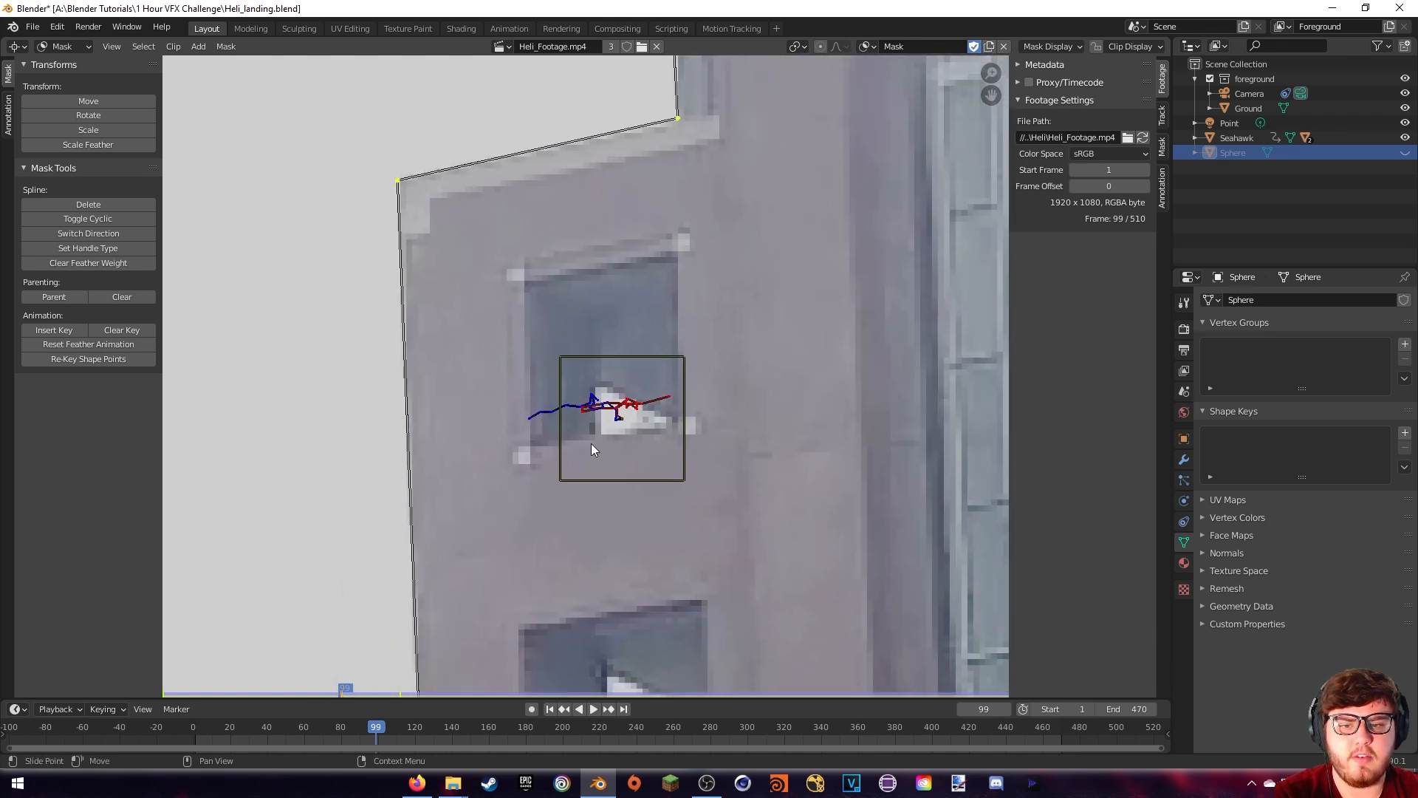
click(990, 47)
middle_drag(617, 302, 620, 254)
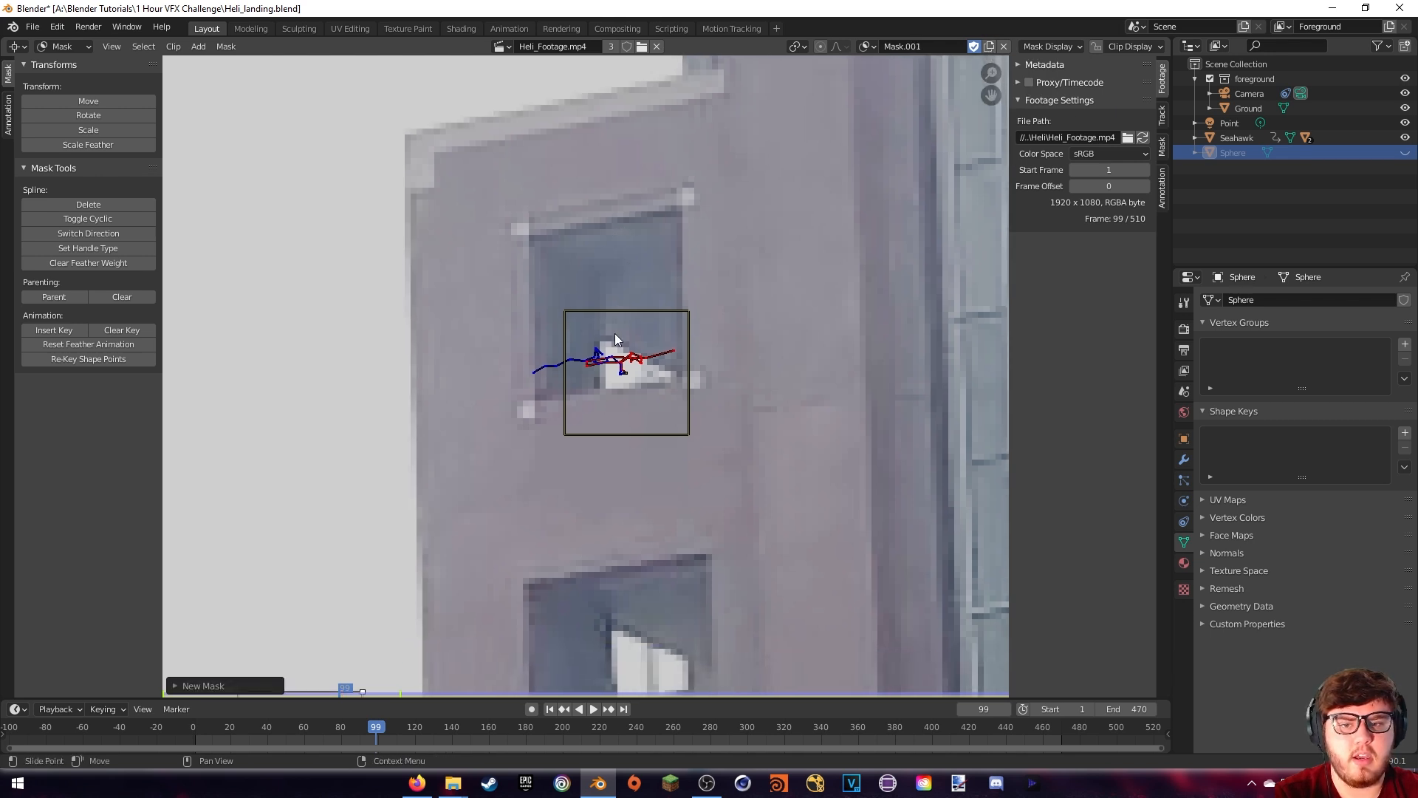
ctrl+click(601, 338)
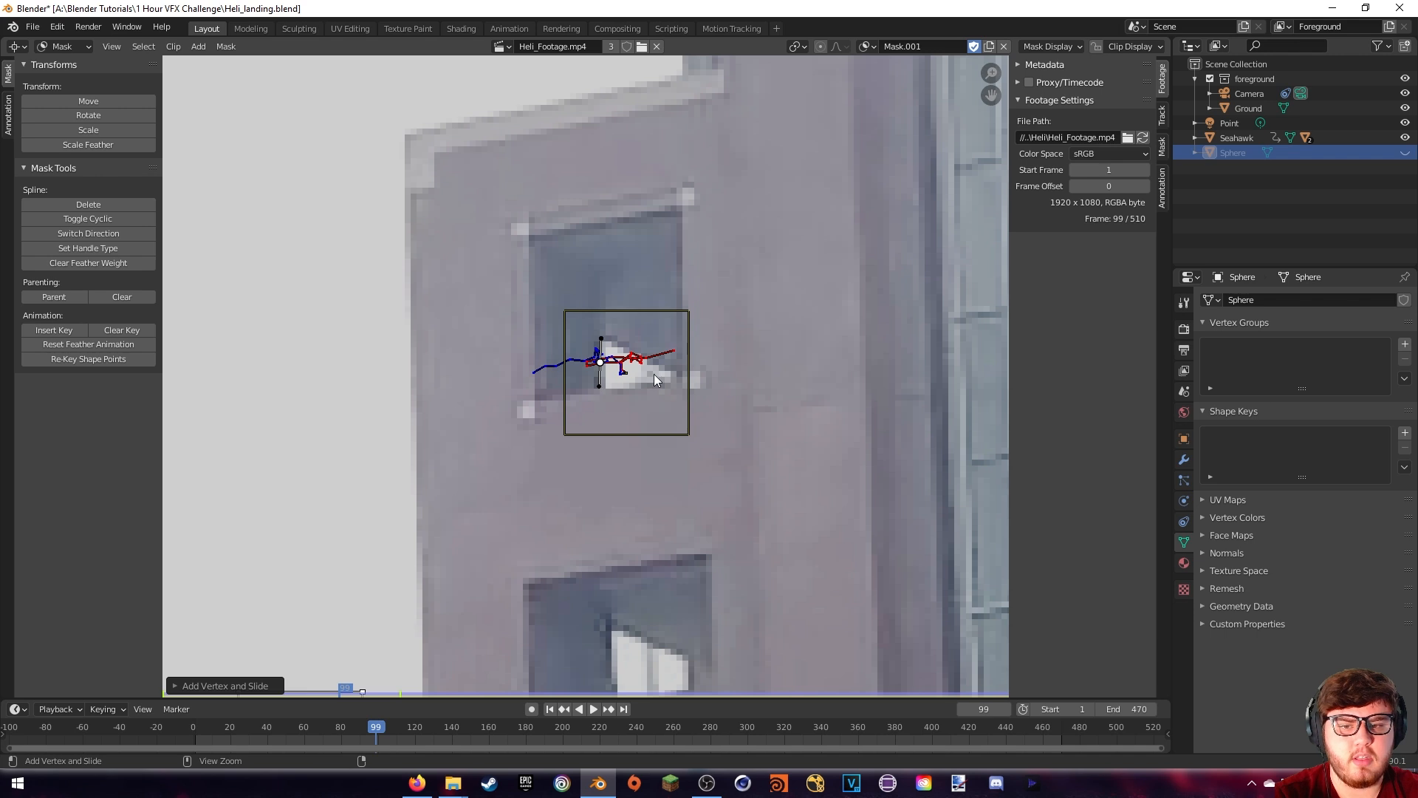
ctrl+click(677, 377)
ctrl+click(603, 340)
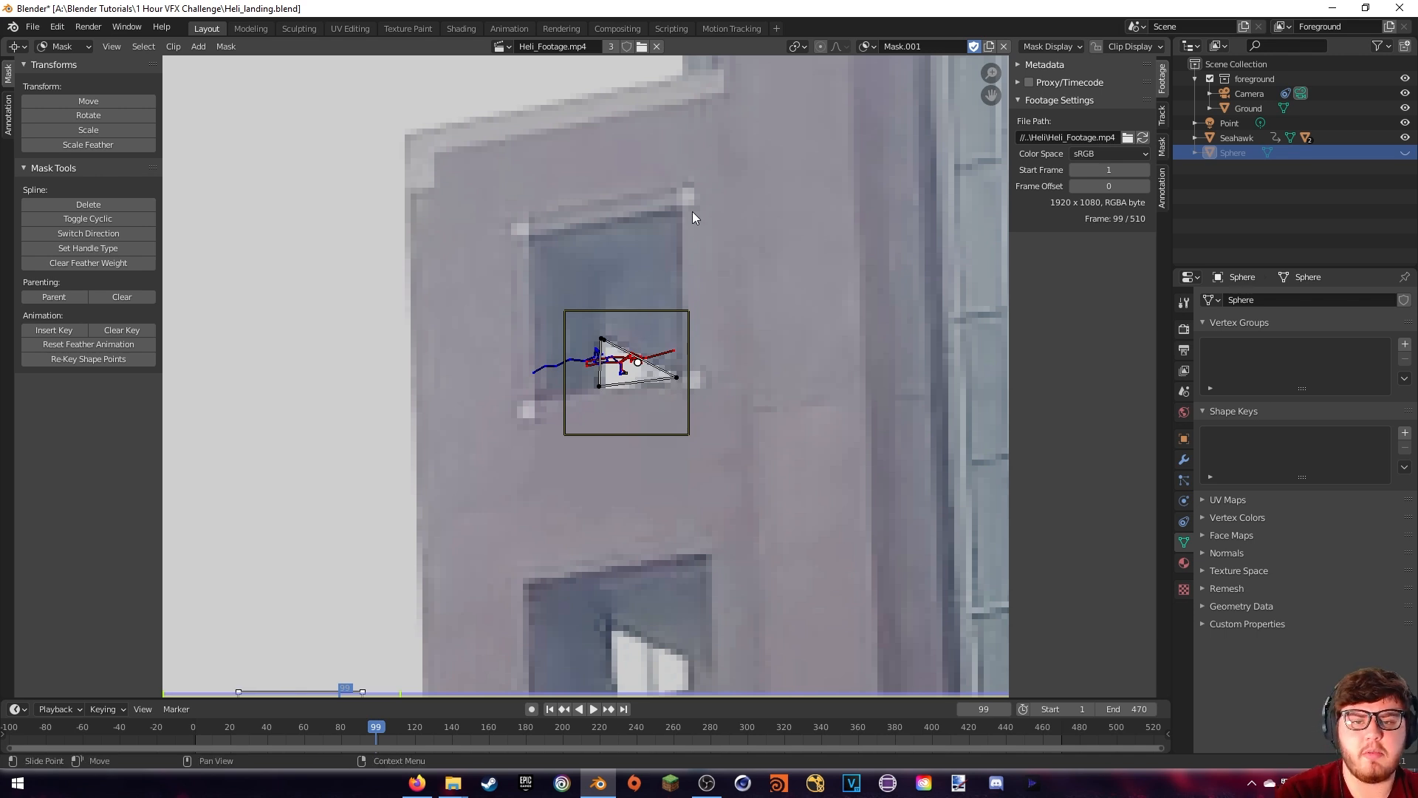
Parent the window mask's points to the track marker around that window and check the tracking up to frame 100
shift+click(655, 309)
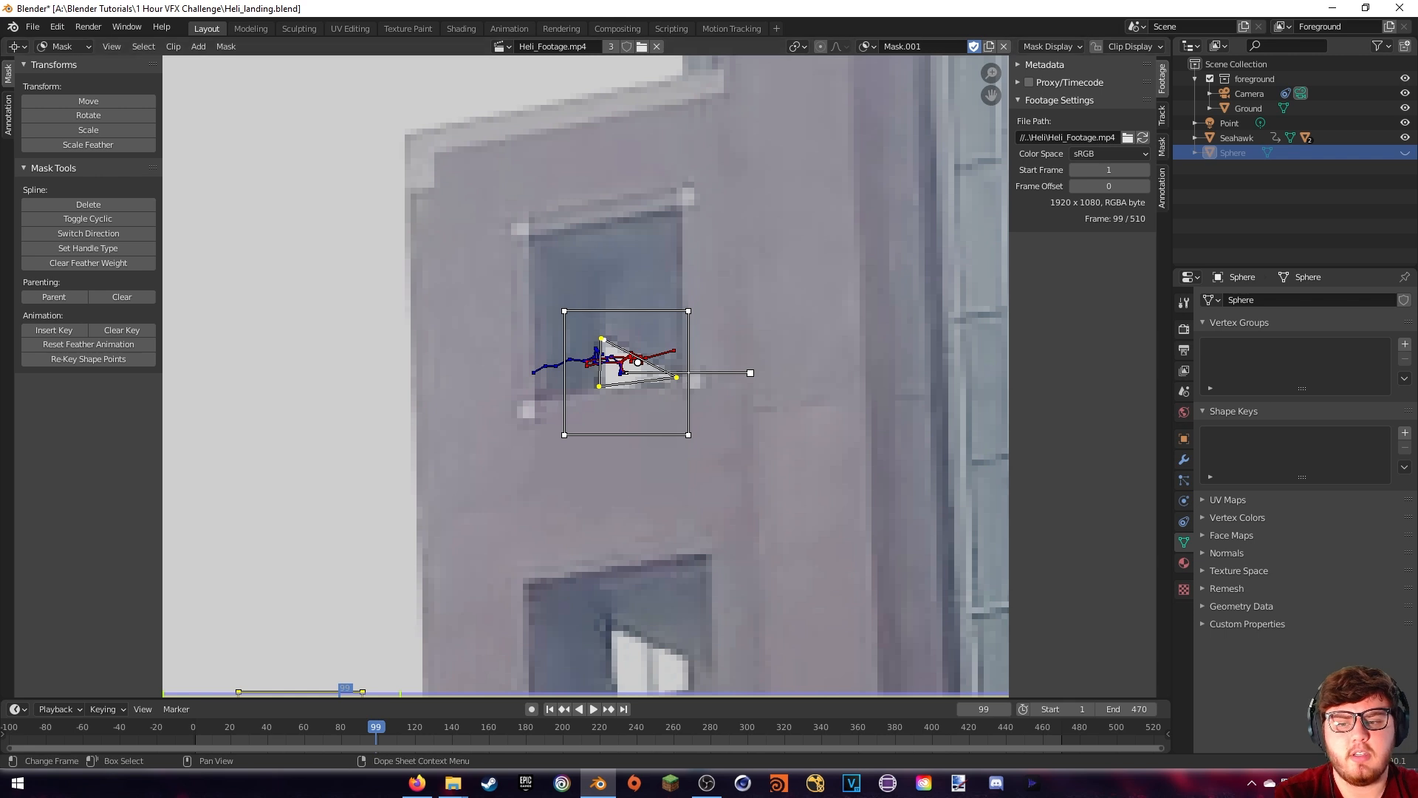
key(space)
click(308, 739)
drag(307, 737, 379, 697)
key(space)
middle_drag(777, 285, 750, 366)
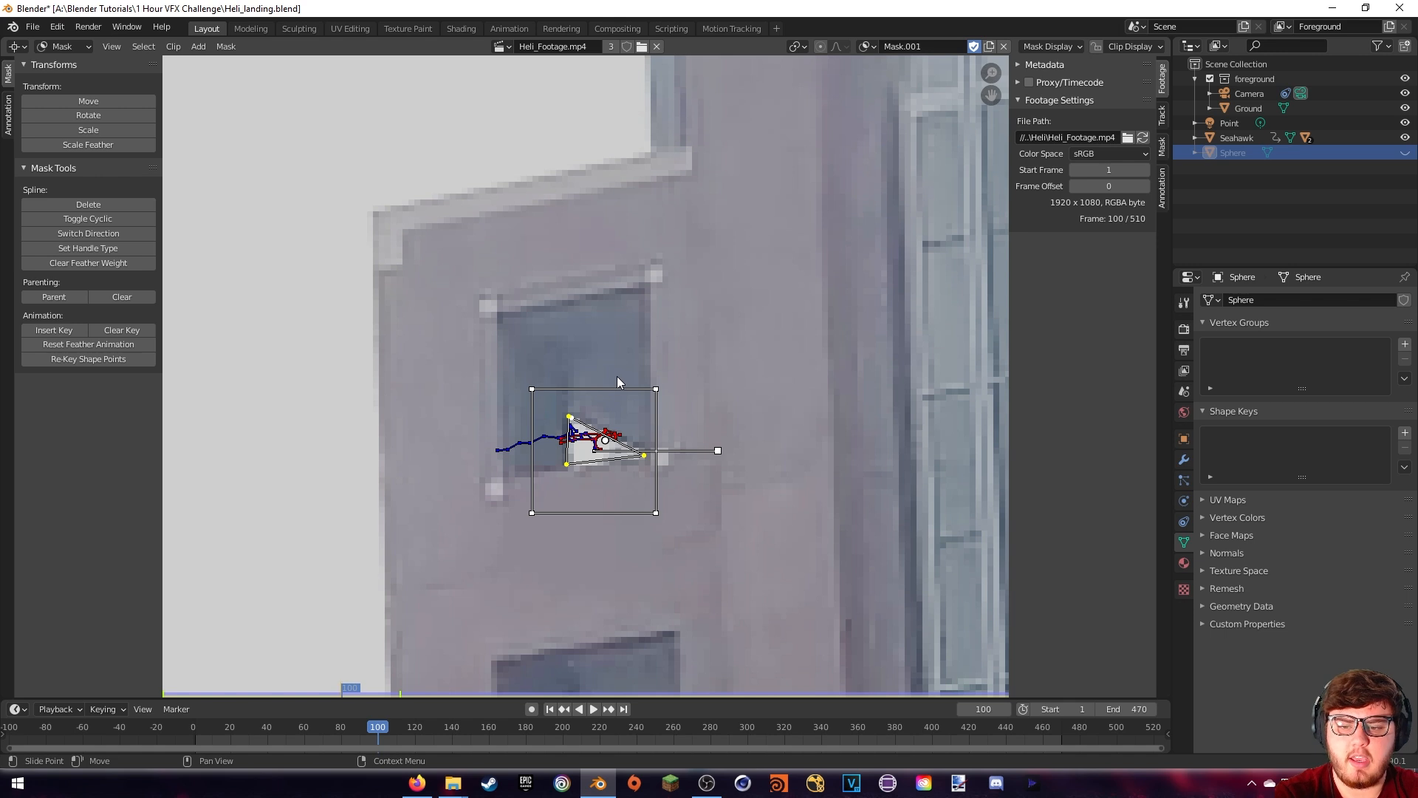
Move the window mask above the footage at frame 101
key(Right)
scroll(788, 276, down, 11)
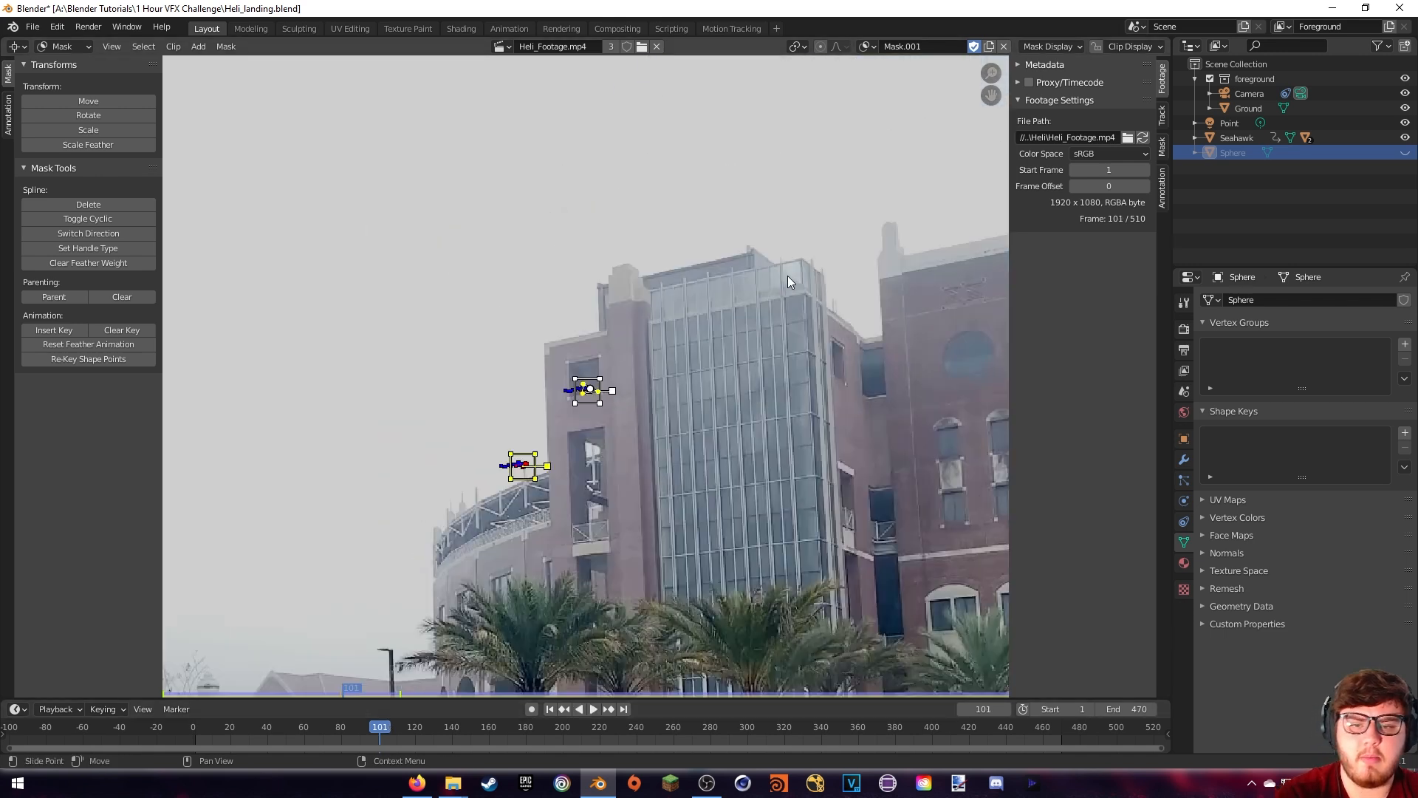
key(g)
click(764, 663)
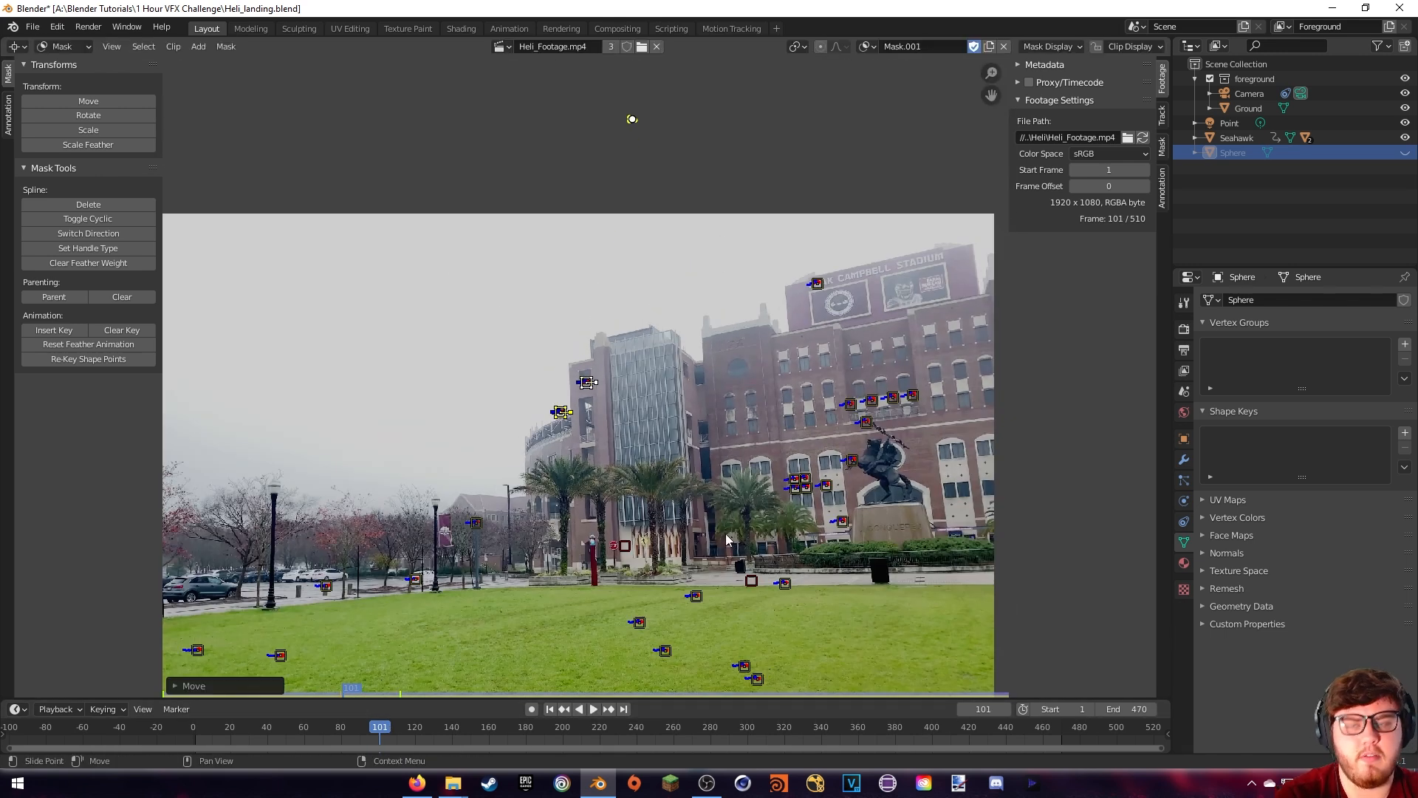
key(Down)
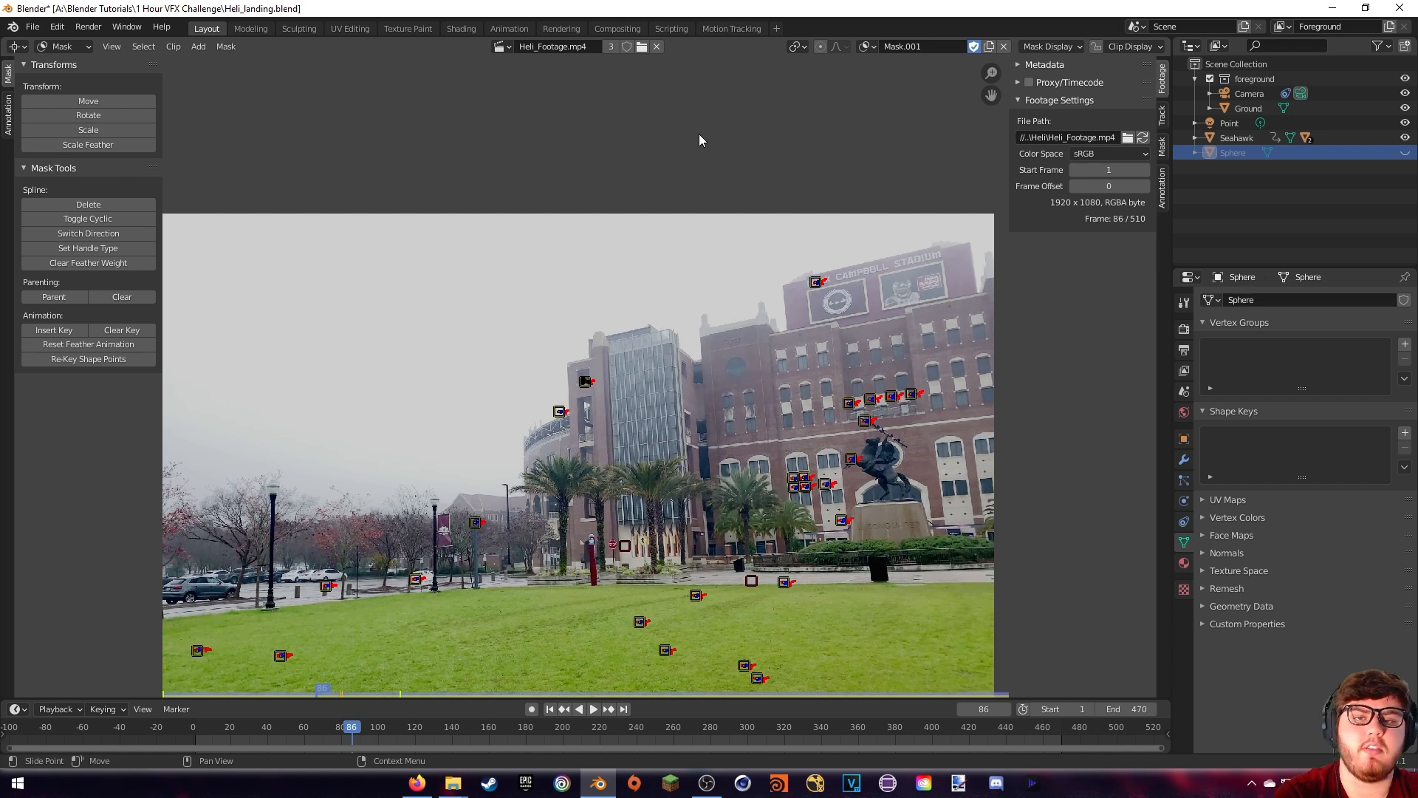
Add a Mask node to the compositor above the Movie Clip node and assign the building mask named Mask
click(606, 30)
middle_drag(491, 284, 502, 382)
drag(394, 325, 374, 336)
key(shift+a)
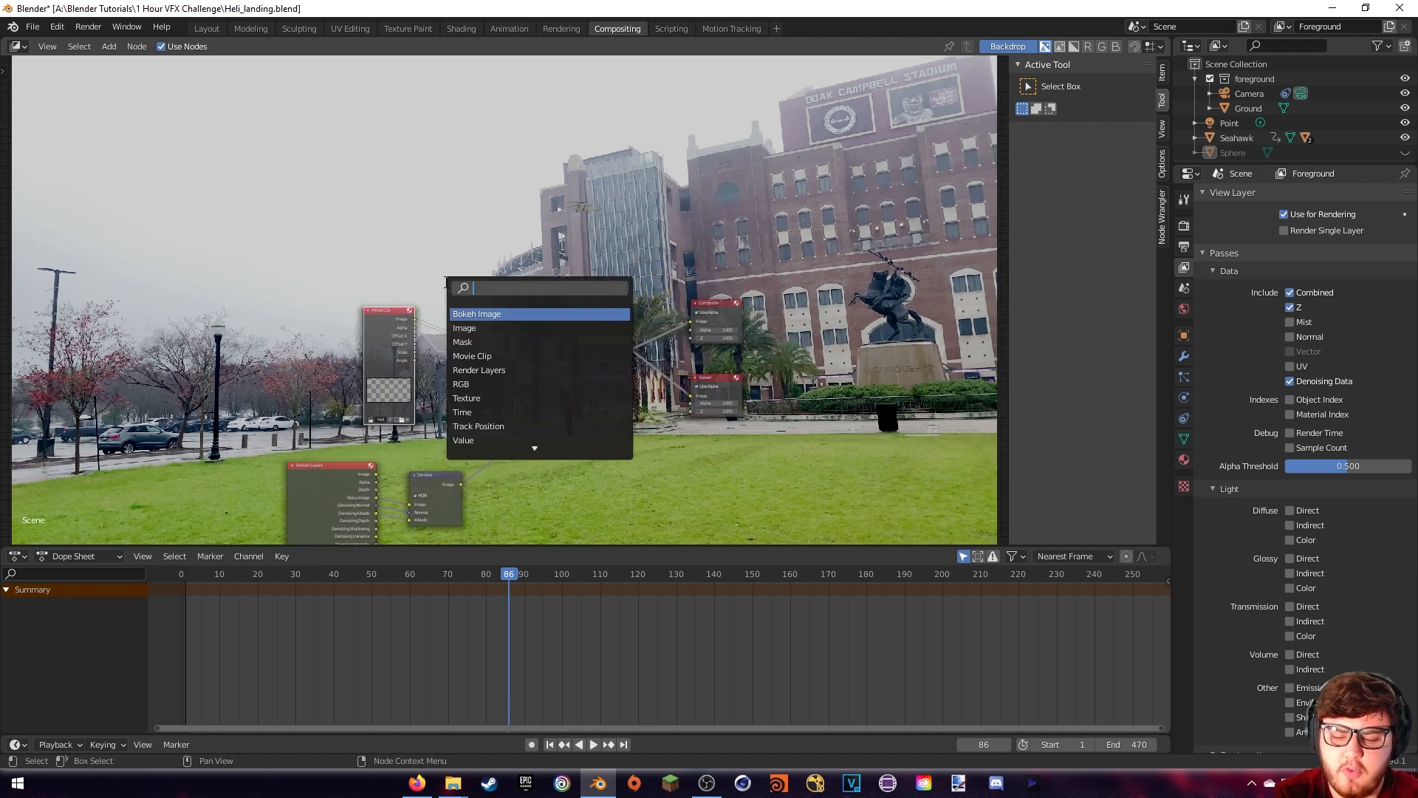
text(mask)
click(475, 314)
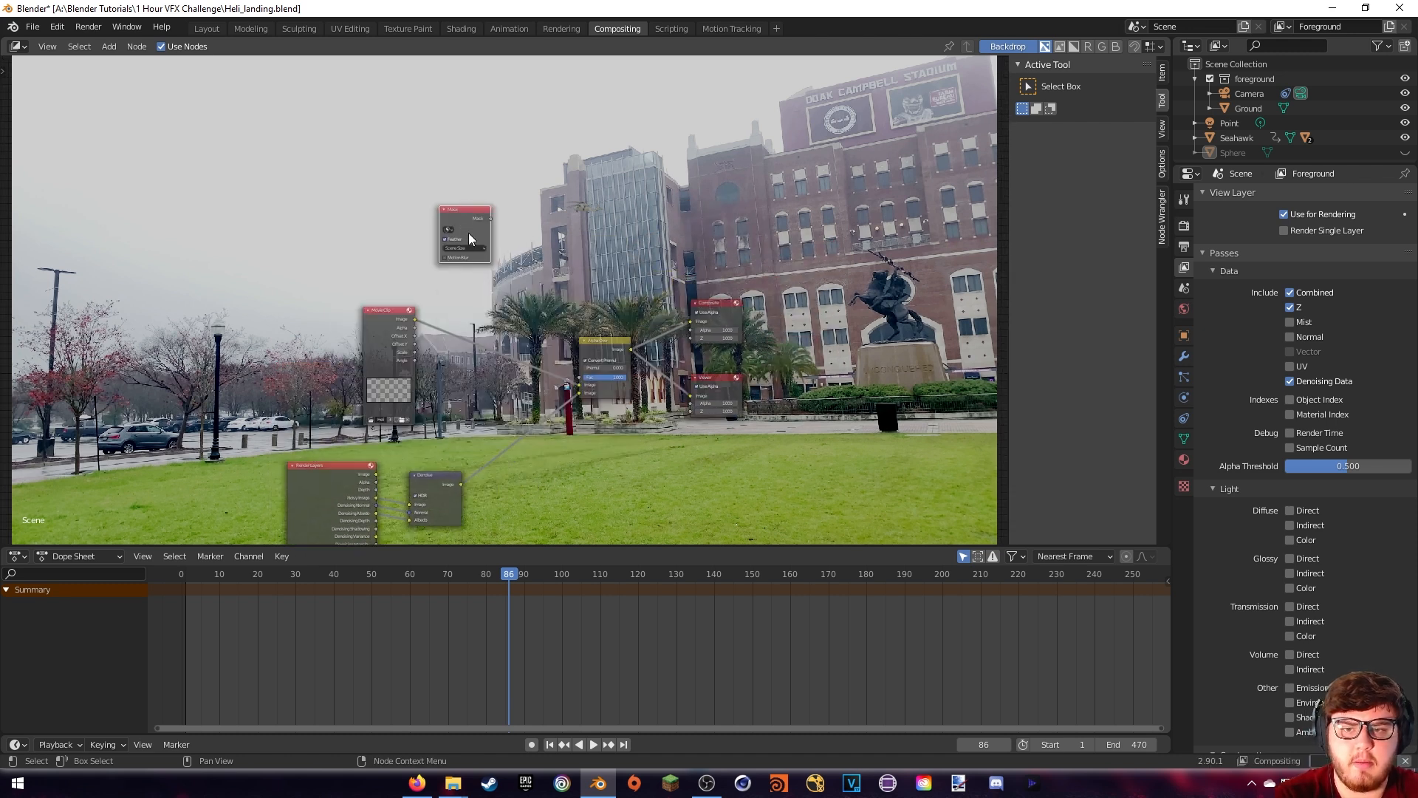
click(469, 222)
scroll(470, 221, up, 3)
click(381, 198)
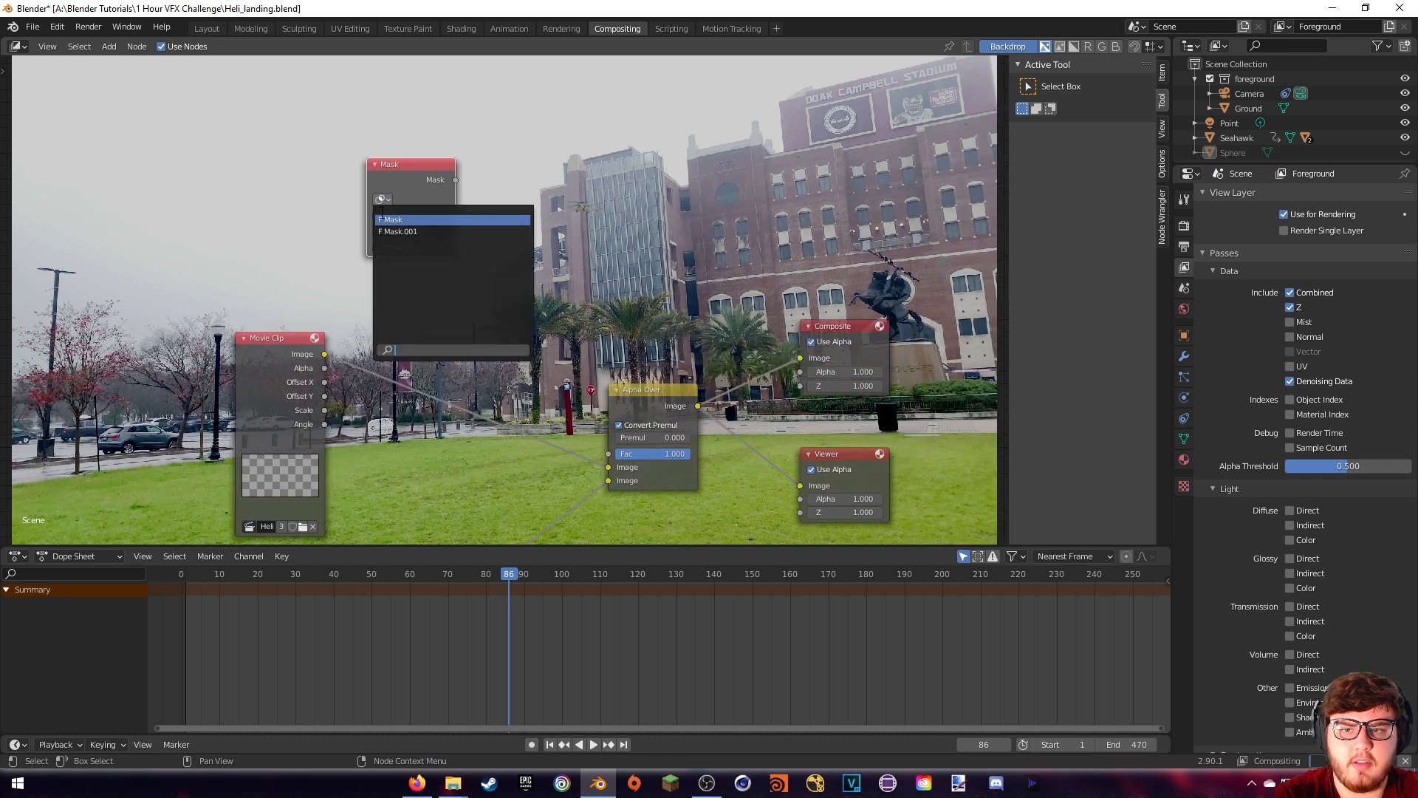
click(387, 220)
drag(397, 176, 358, 181)
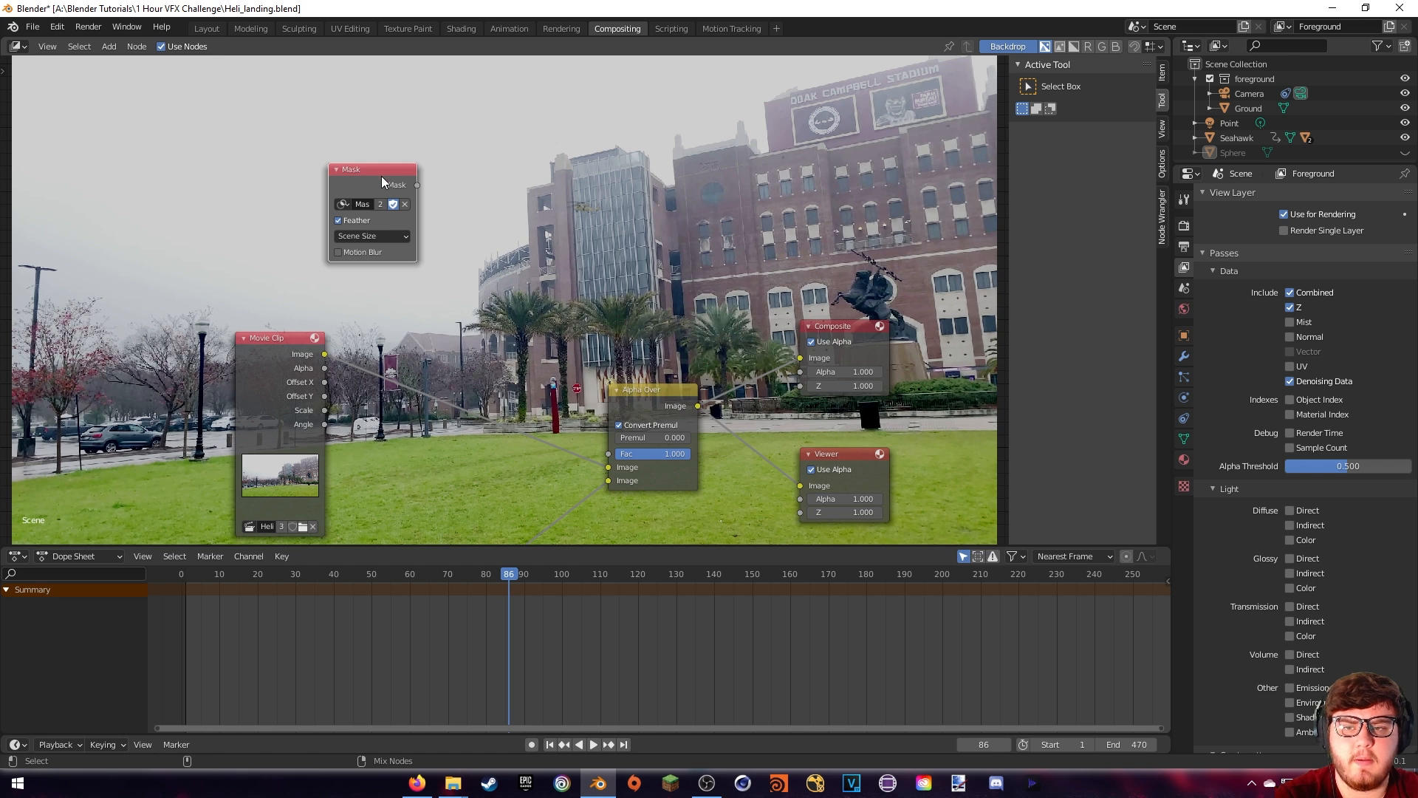
Preview the Mask node's output in the backdrop to examine the mask's shape at frame 86
ctrl+shift+click(397, 186)
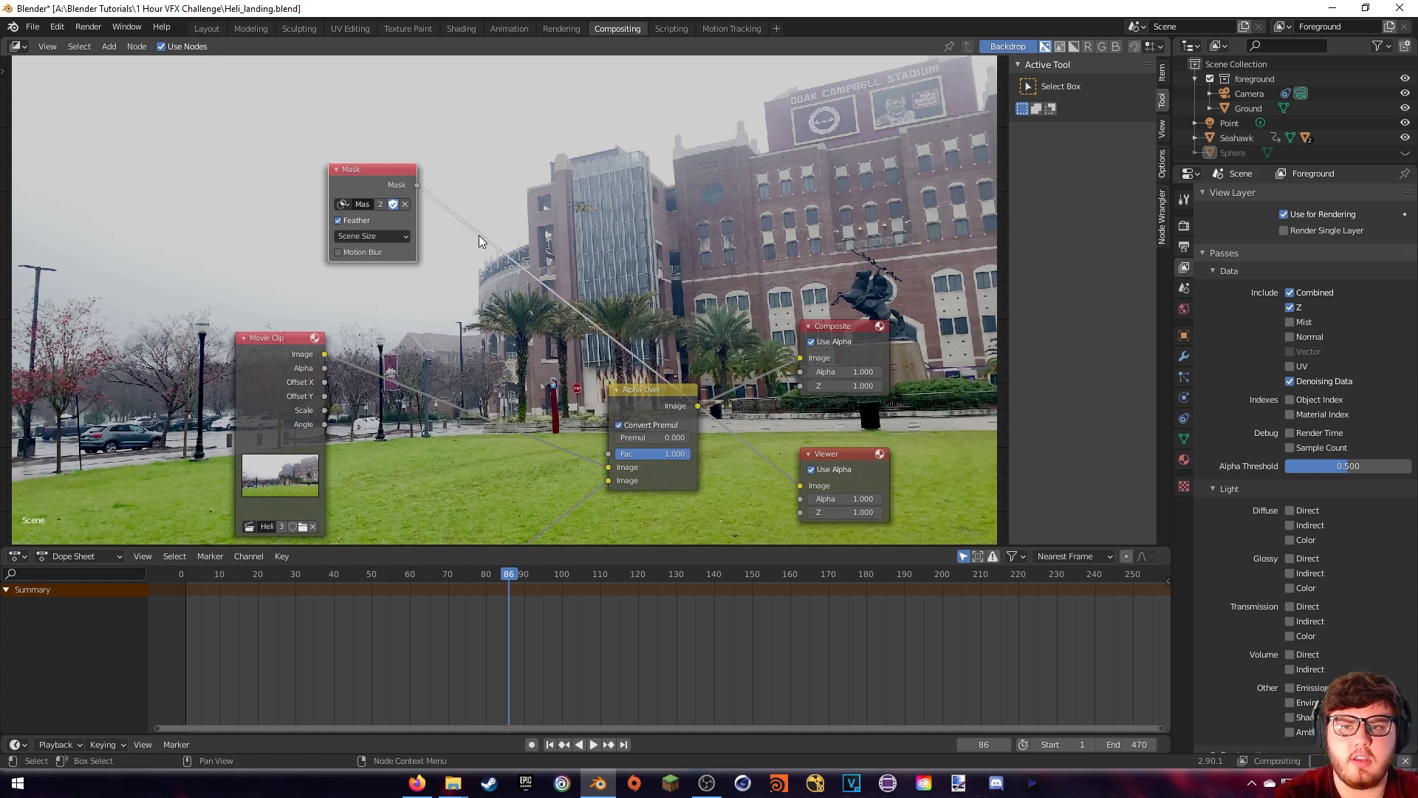
drag(391, 186, 377, 190)
scroll(557, 212, down, 1)
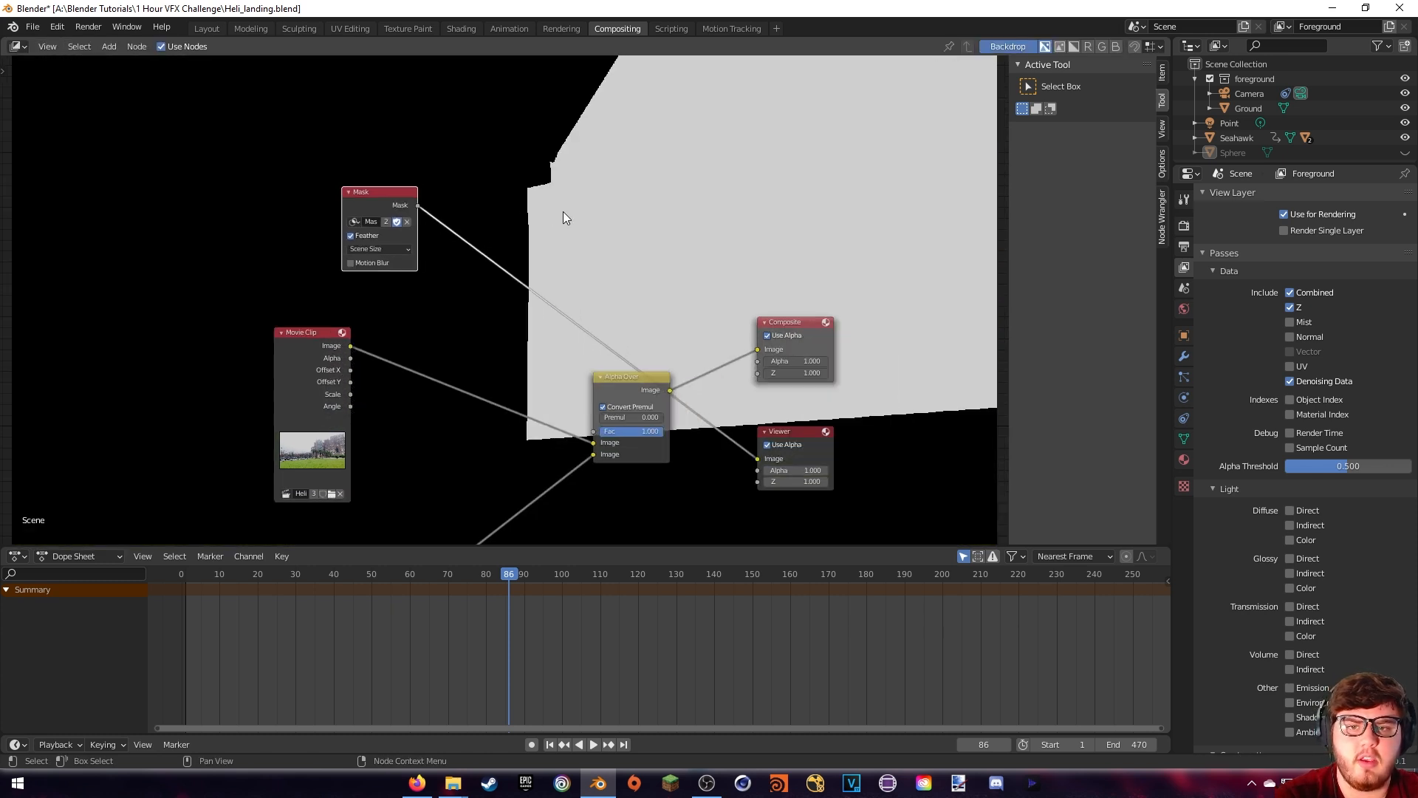
key(v)
key(v)
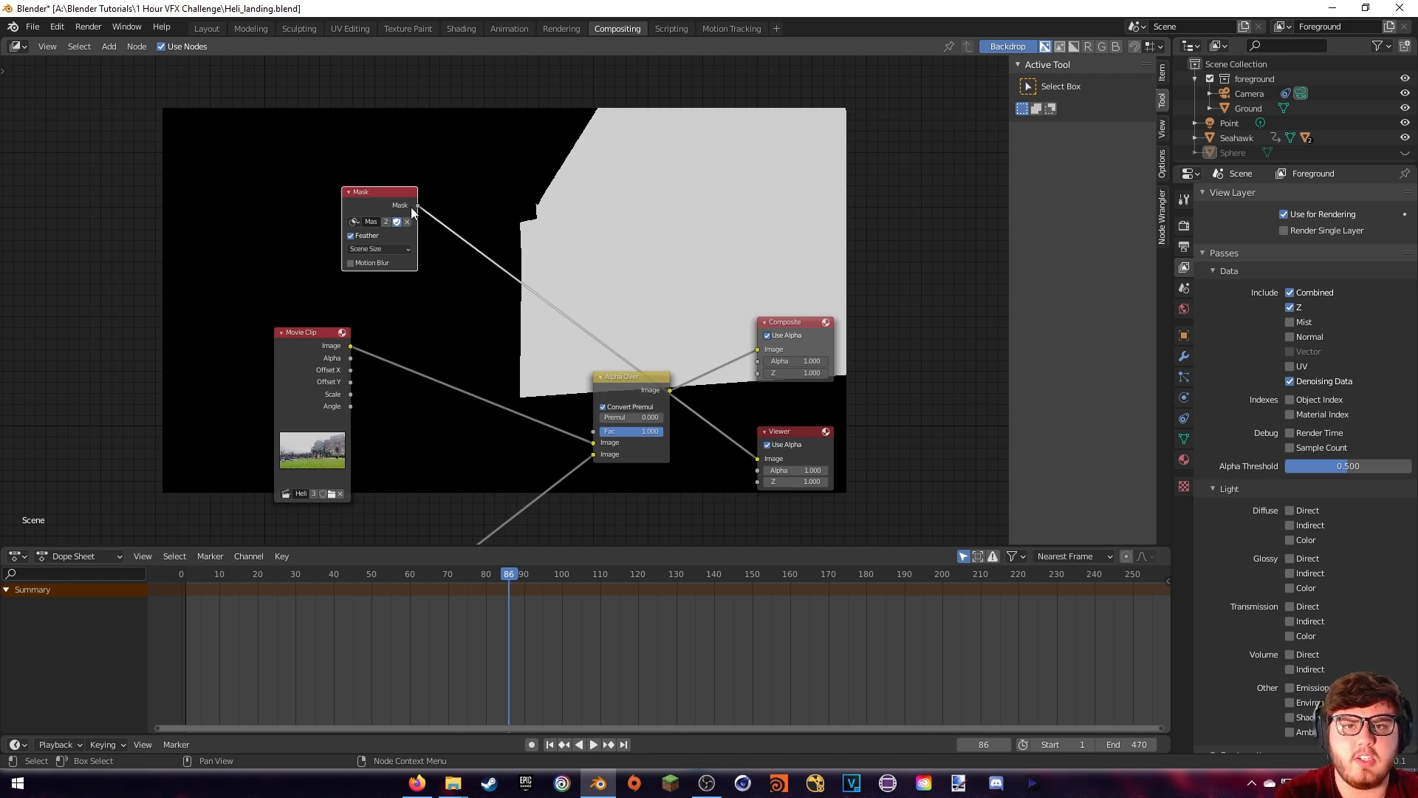
Connect the Mask node's output to the Alpha Over node's Fac input
drag(416, 206, 594, 431)
middle_drag(573, 266, 540, 322)
scroll(530, 322, up, 1)
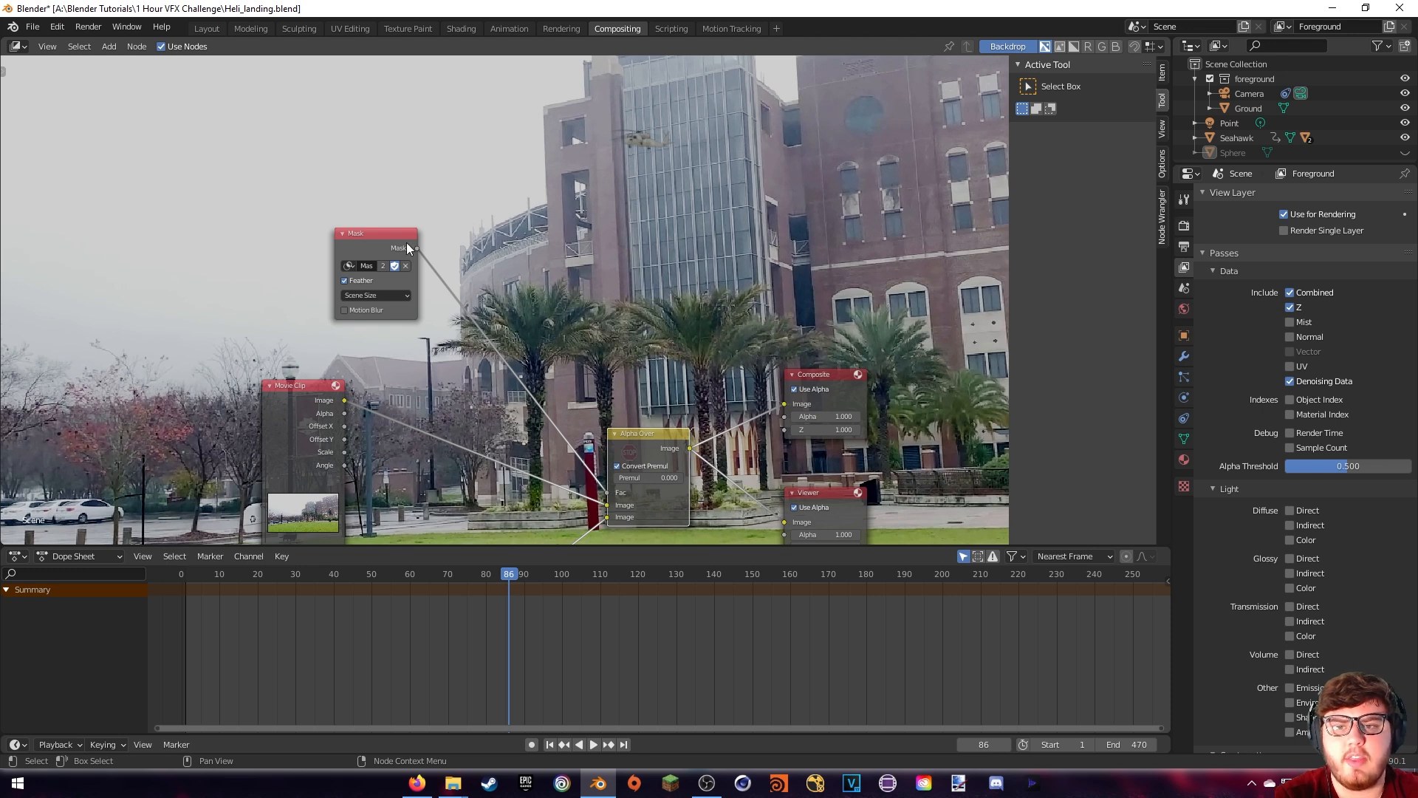
drag(397, 245, 365, 253)
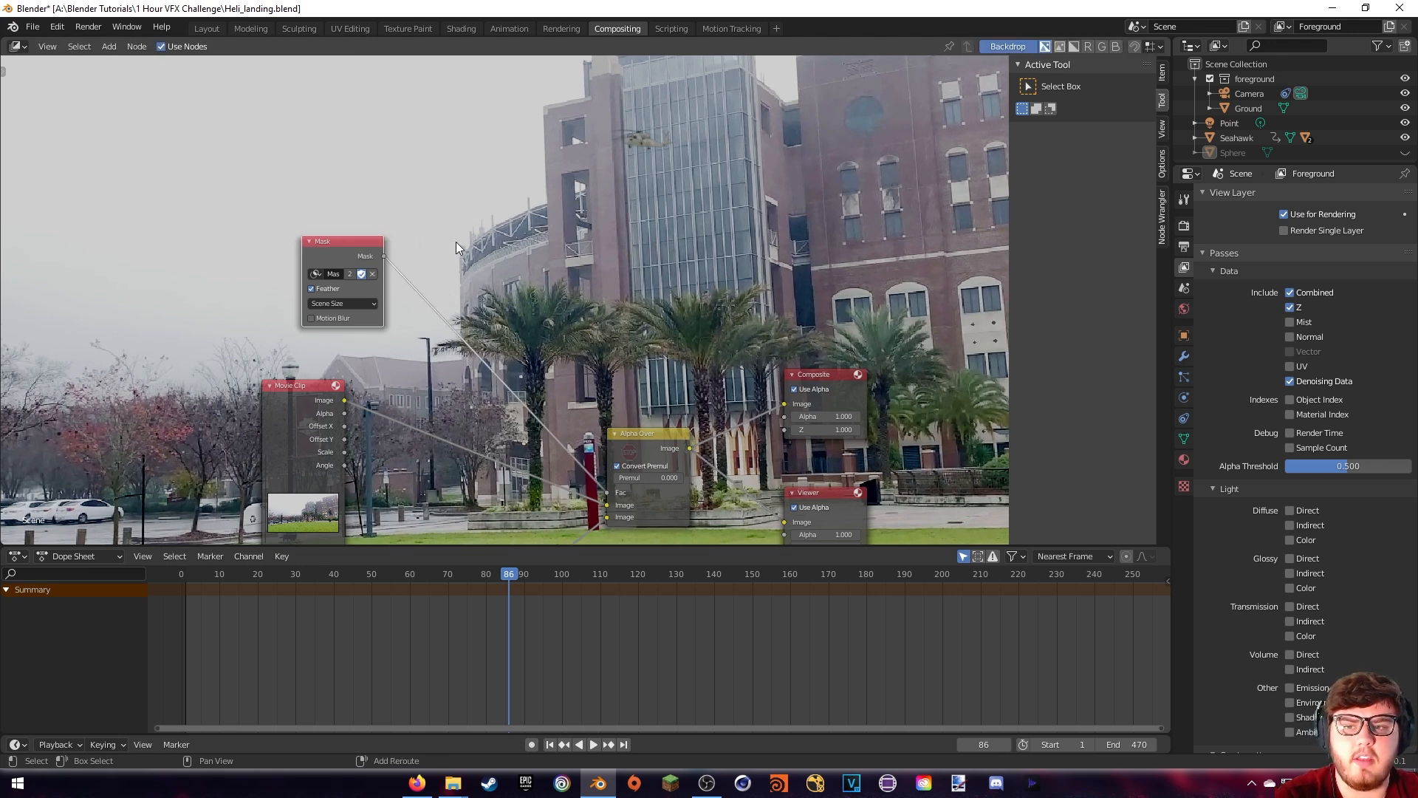
Insert an Invert node on the link between the Mask node and the Alpha Over factor
key(shift+a)
text(invert)
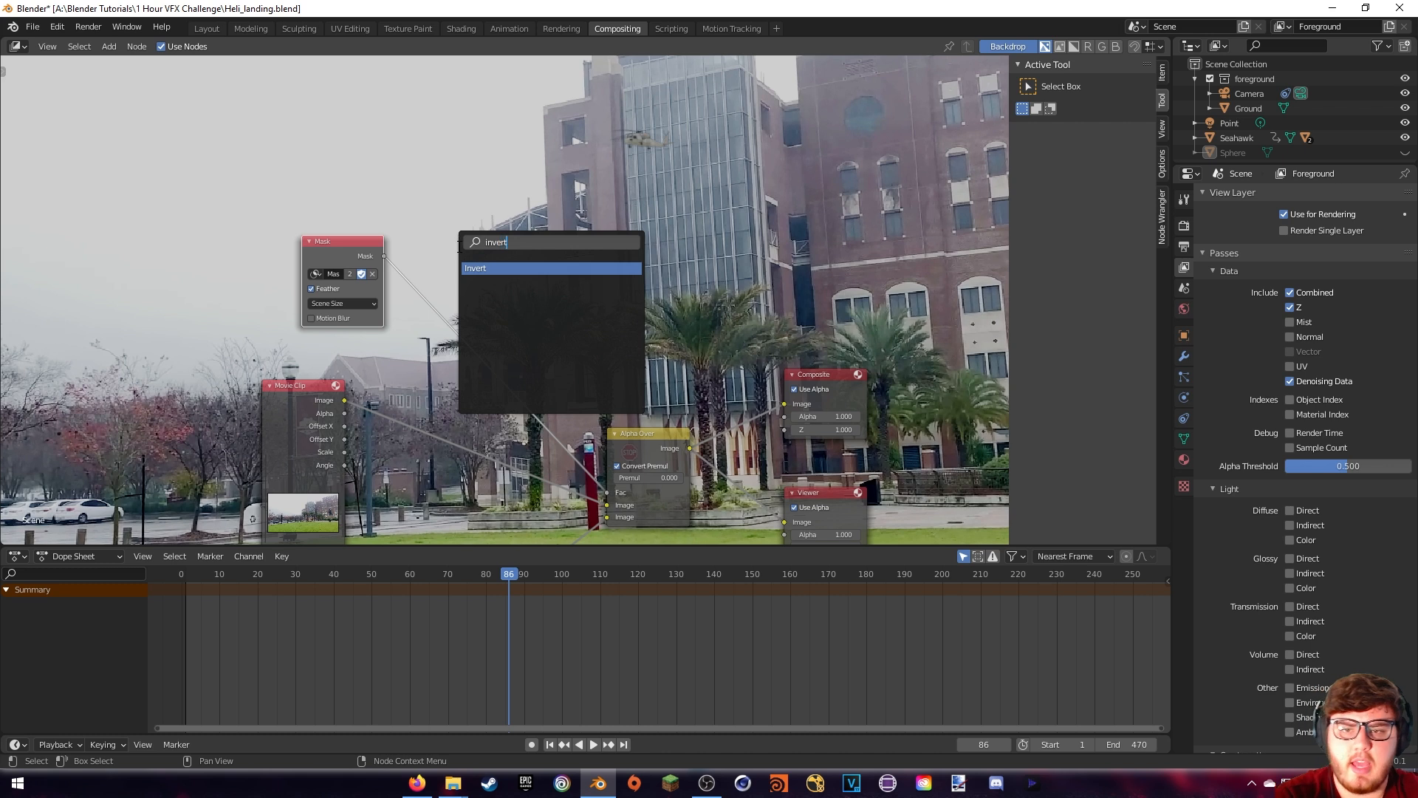
key(Return)
click(453, 325)
drag(355, 241, 320, 251)
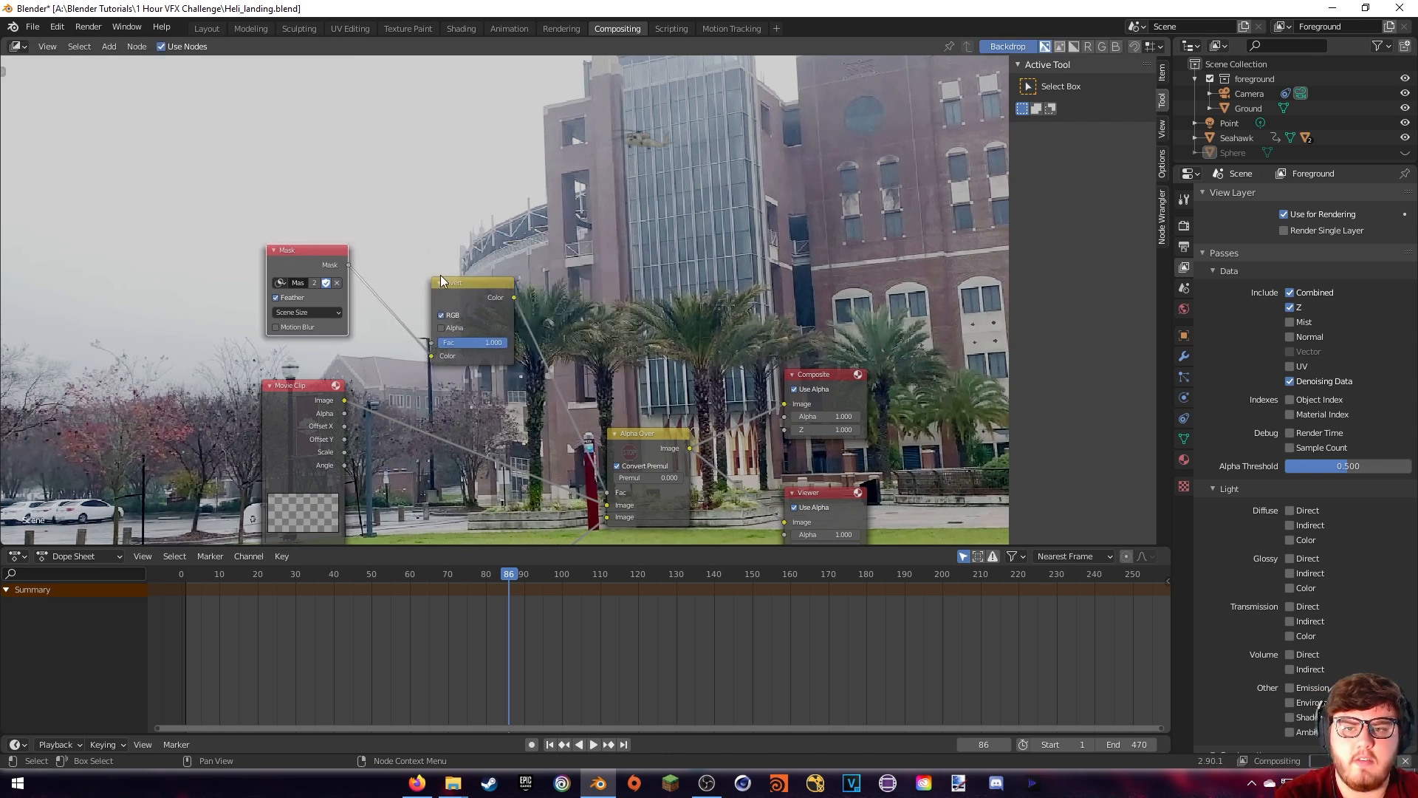
drag(442, 283, 422, 268)
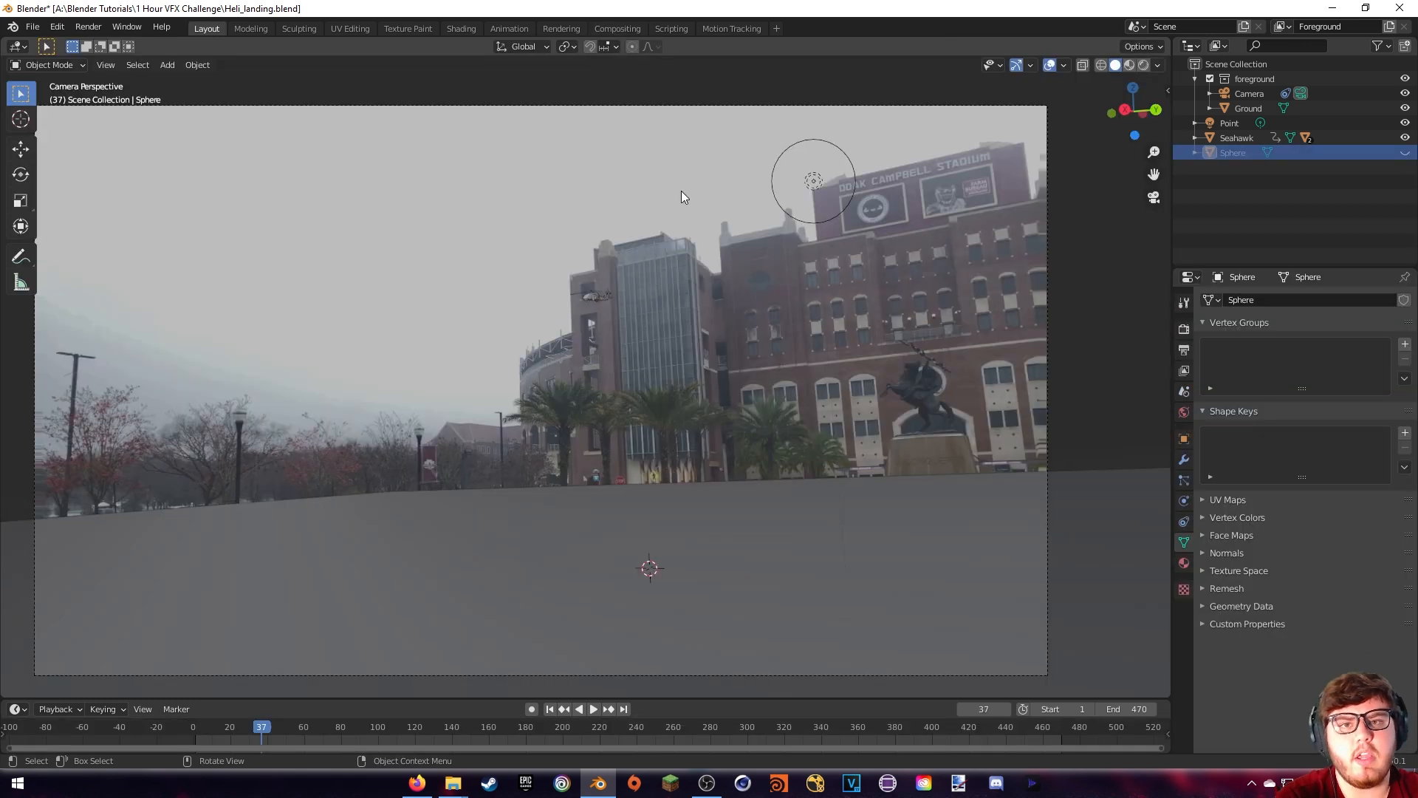
Compare the helicopter's position at the tower in the camera view with the frame 37 render result
scroll(632, 222, up, 2)
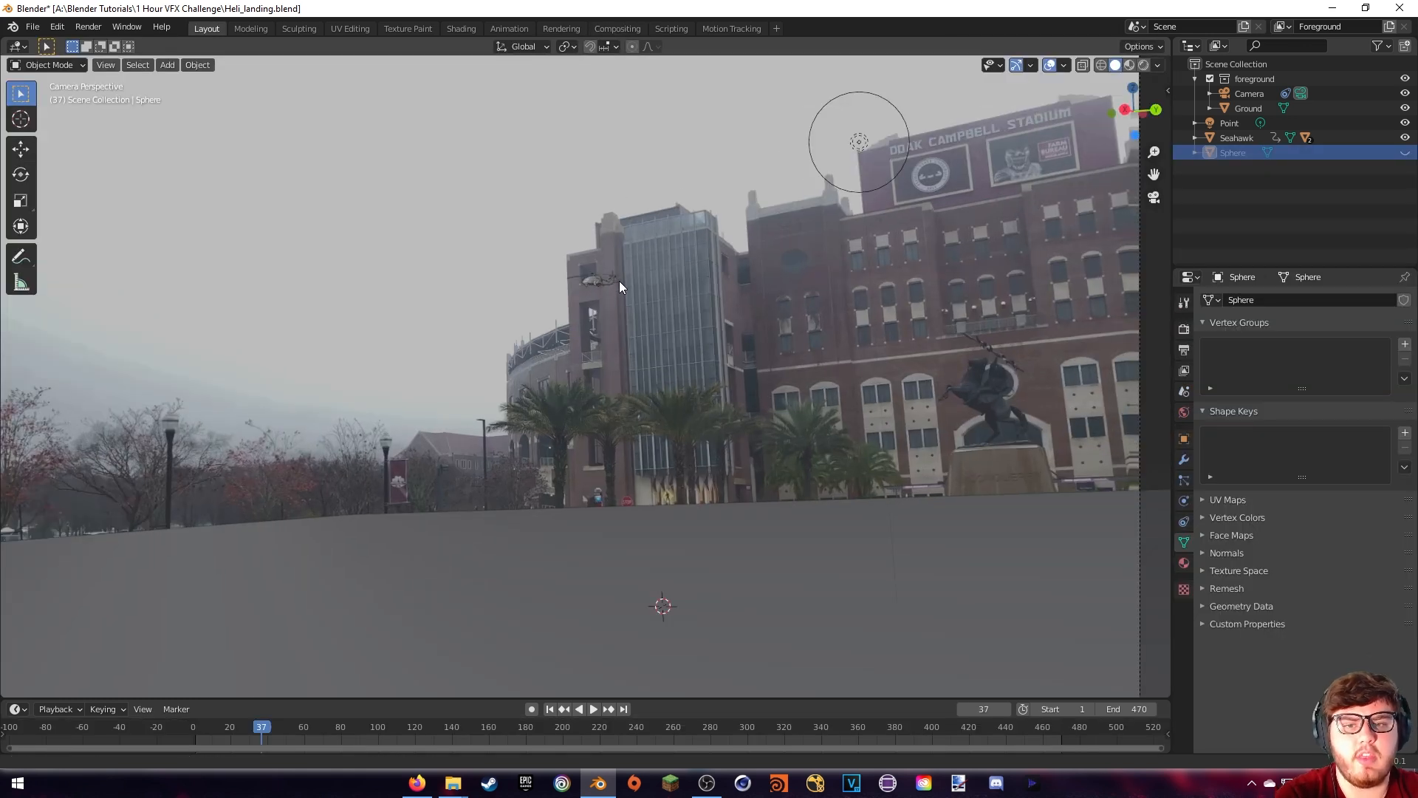
shift+middle_drag(616, 343, 592, 455)
scroll(576, 464, up, 5)
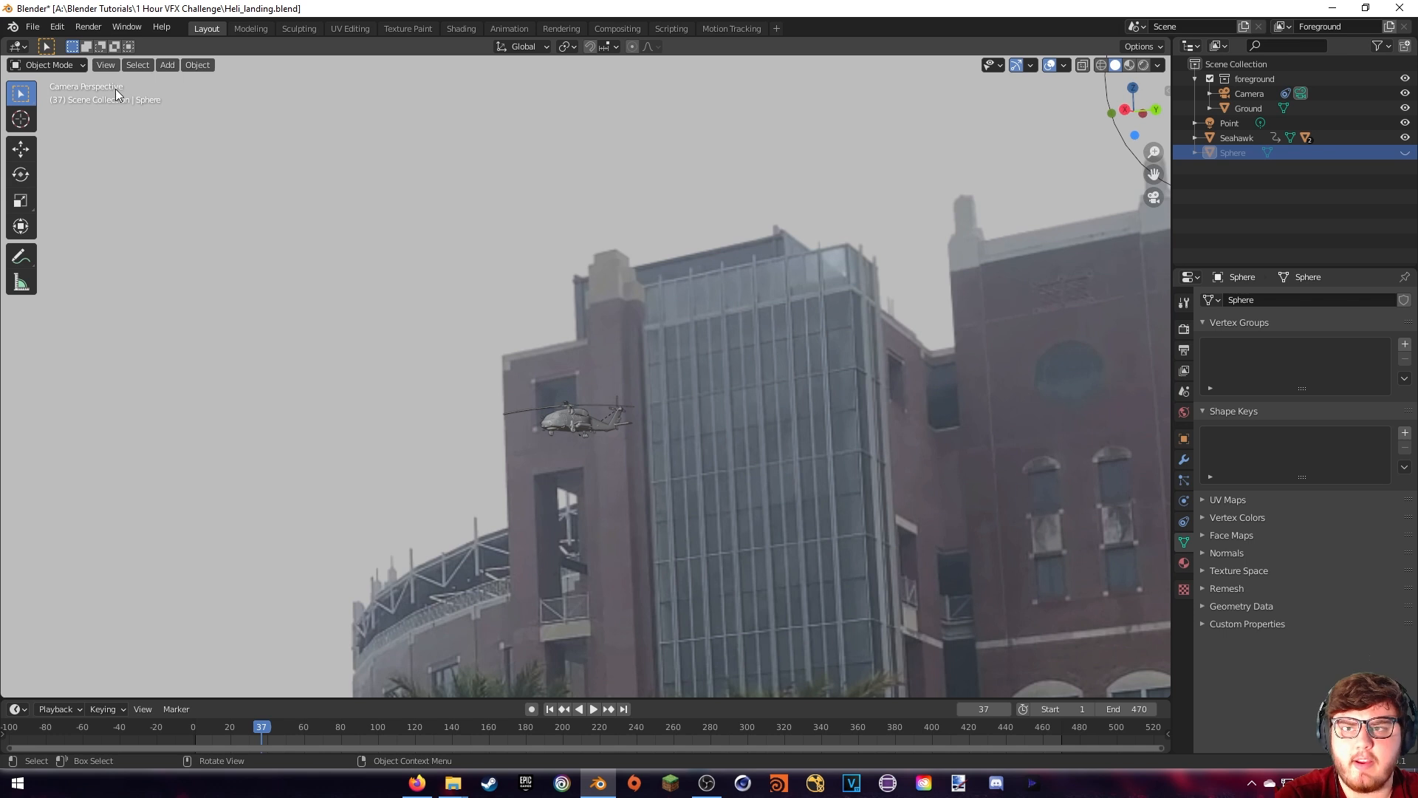
click(89, 26)
click(113, 100)
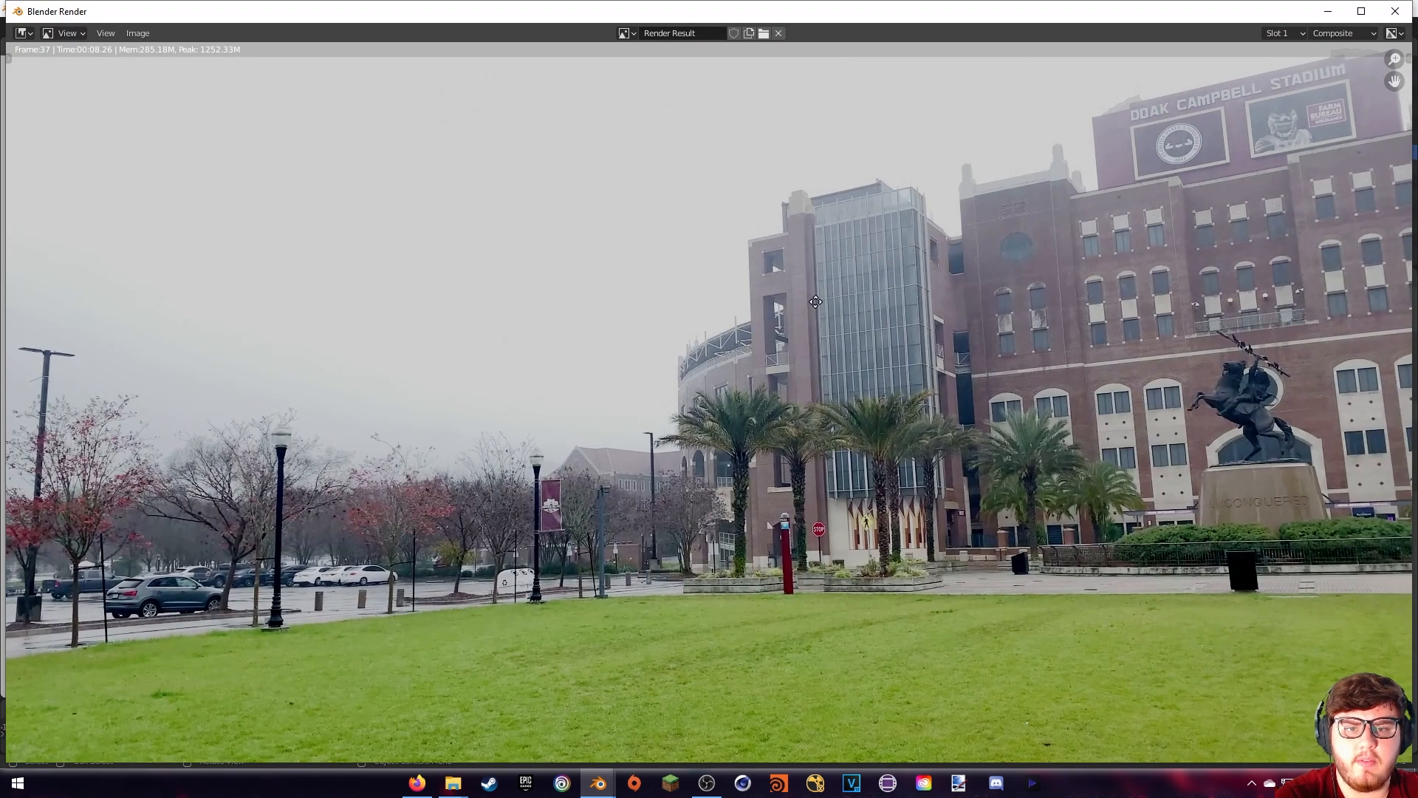
scroll(751, 372, up, 5)
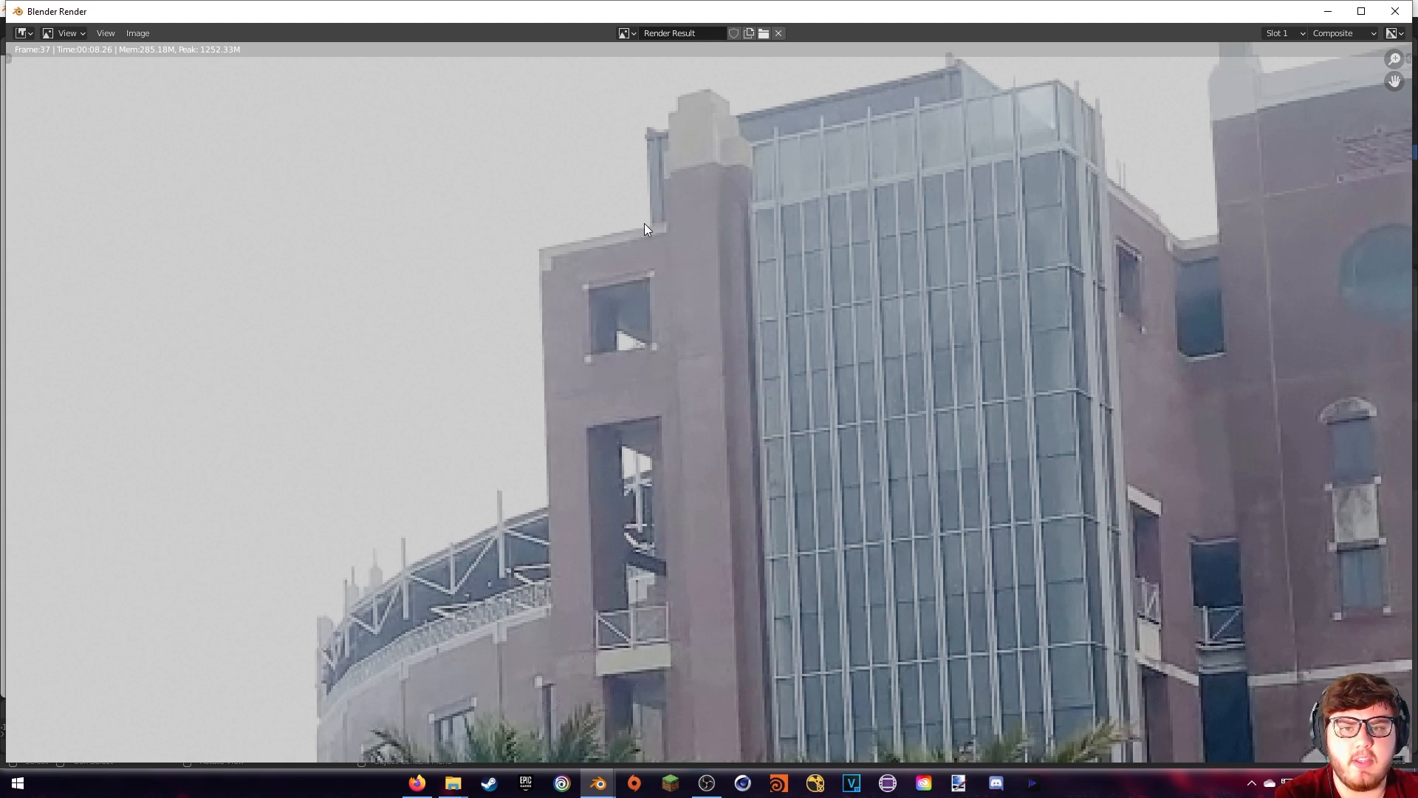
click(1395, 11)
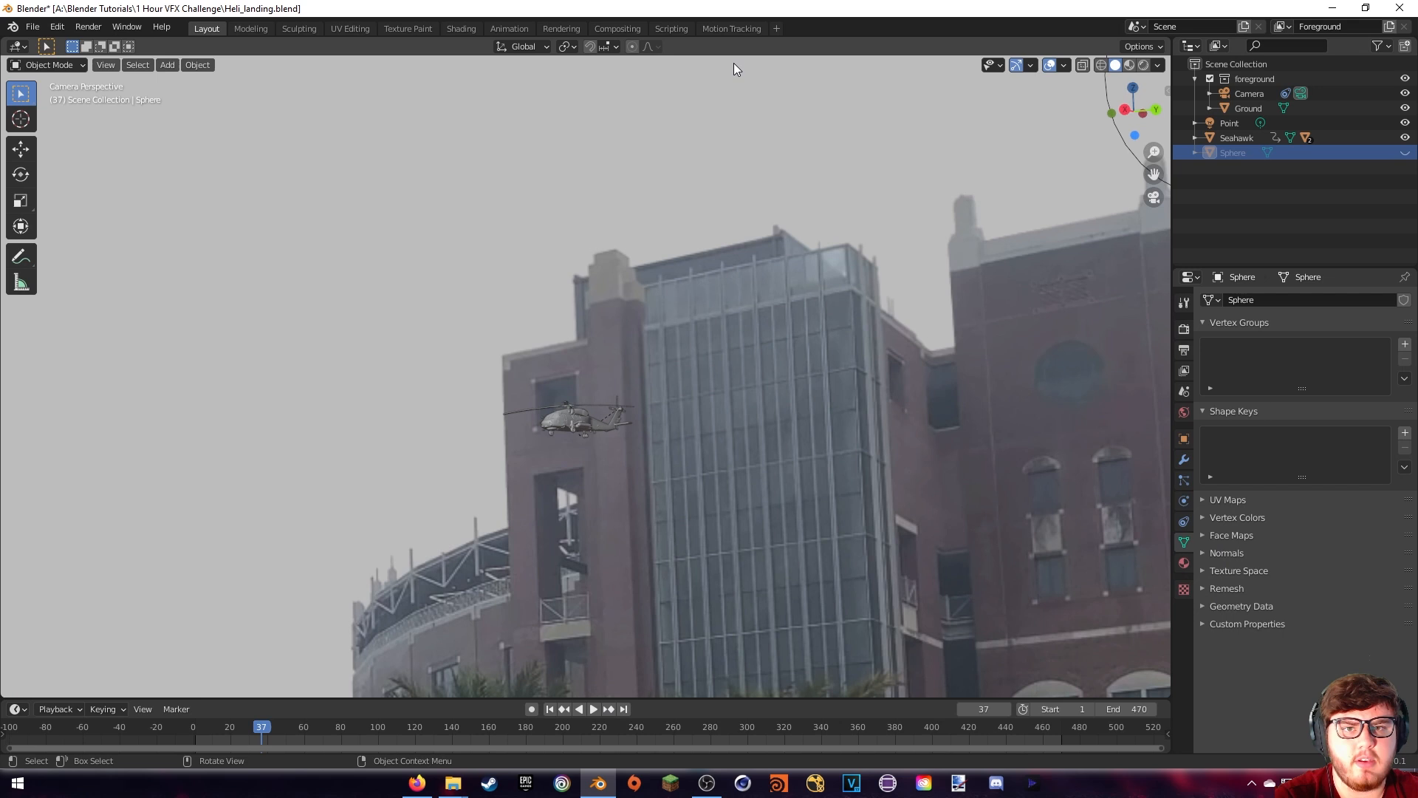
Duplicate the Mask node in the compositor, assign Mask.001 to the copy, and preview the inverted mask and Mask.001 in the backdrop
click(607, 30)
scroll(374, 242, up, 2)
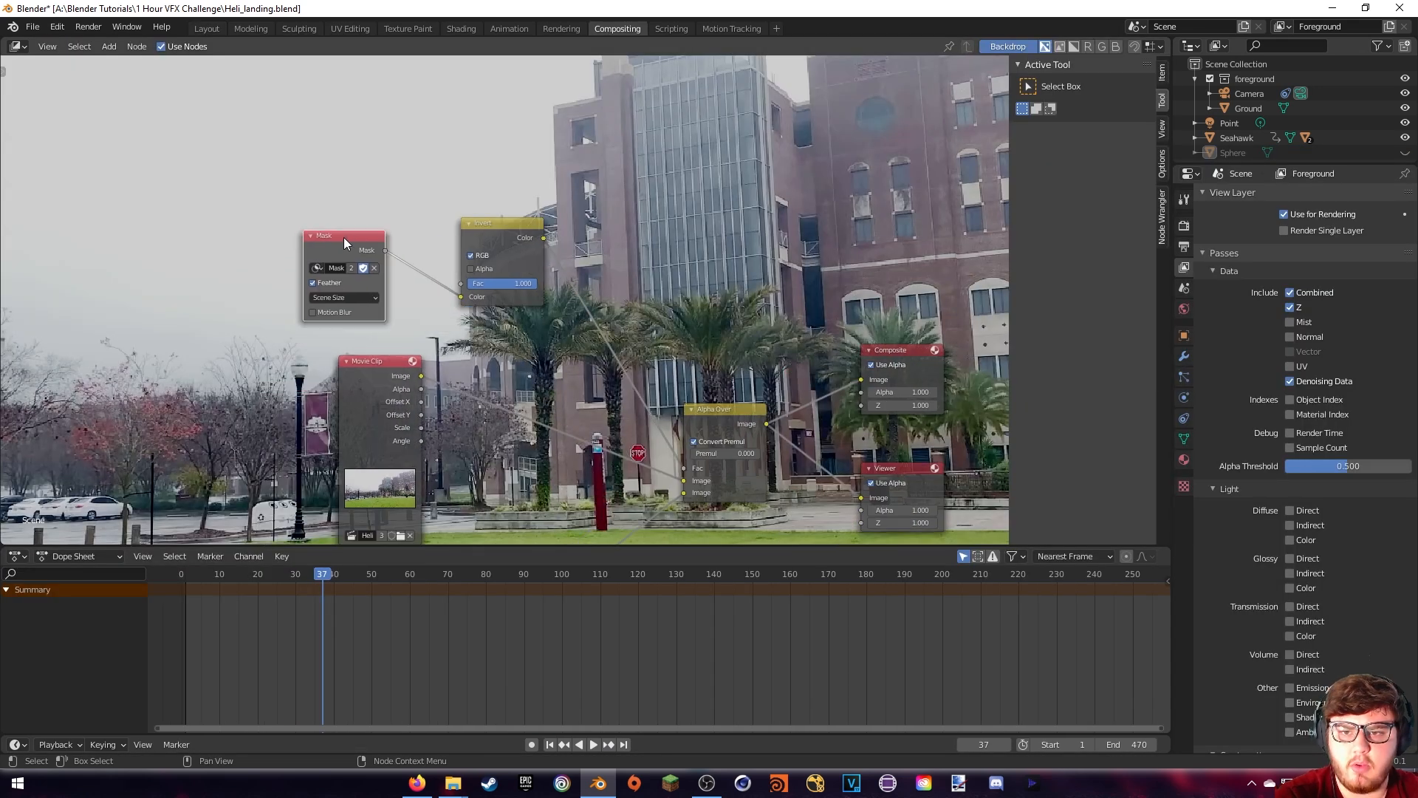
key(ctrl+c)
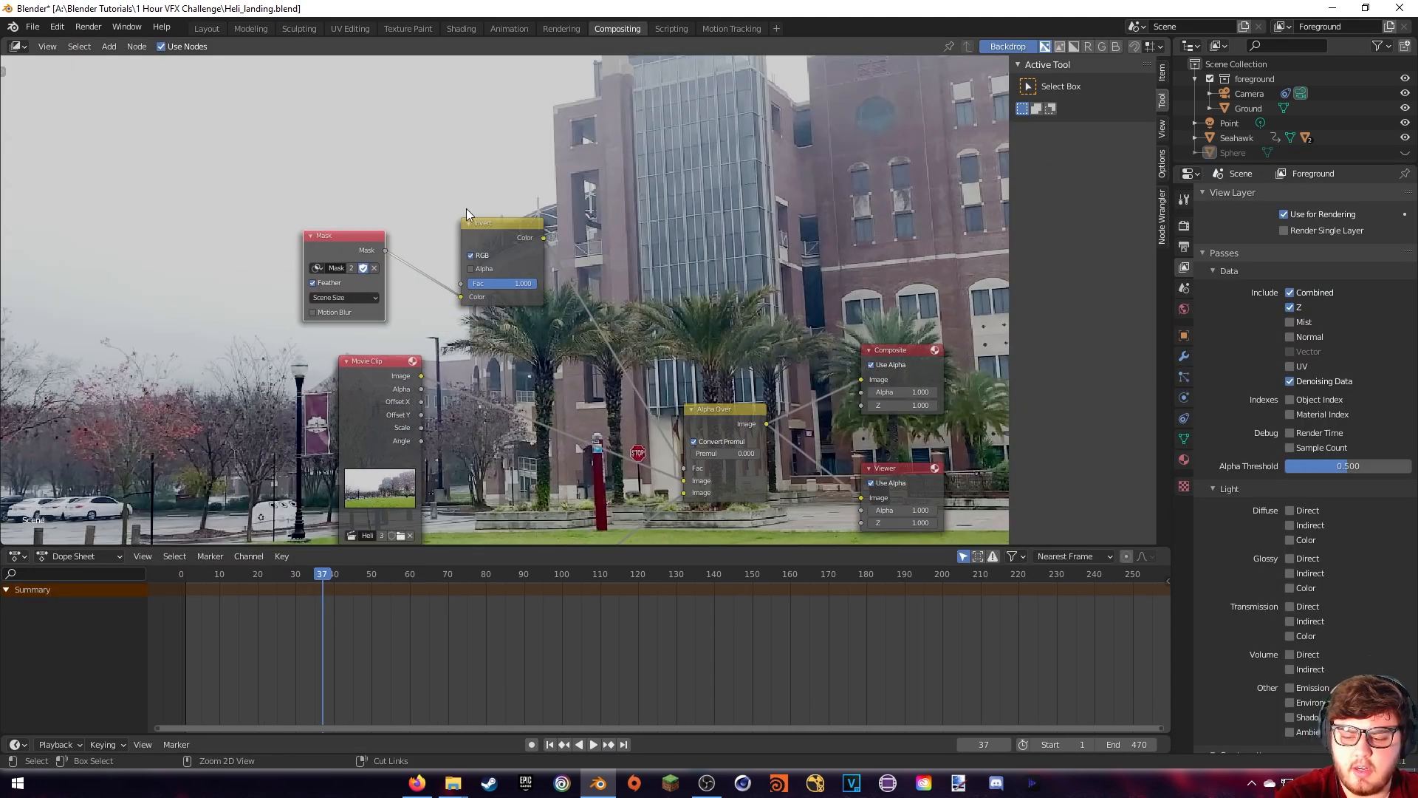
key(ctrl+v)
drag(359, 242, 517, 152)
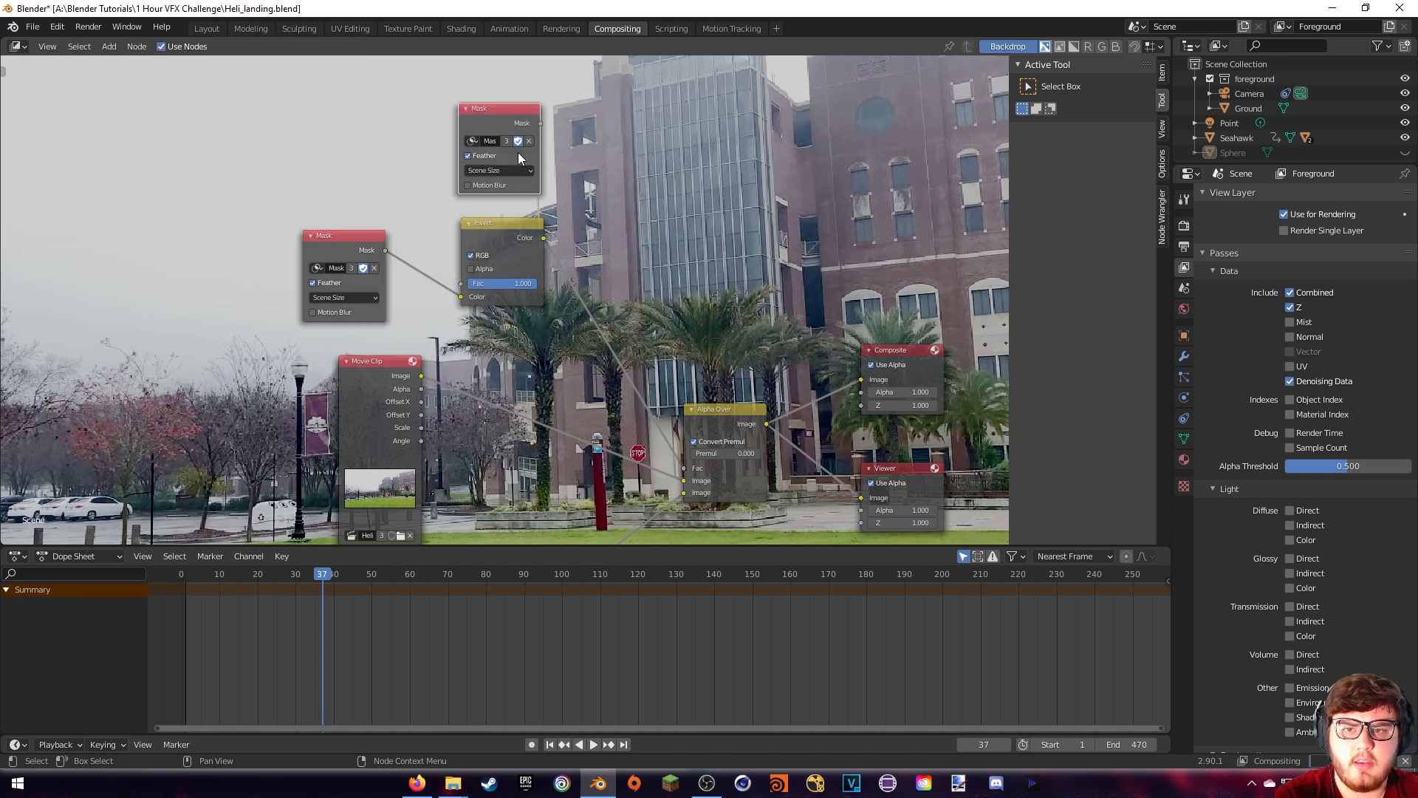
click(528, 141)
click(473, 140)
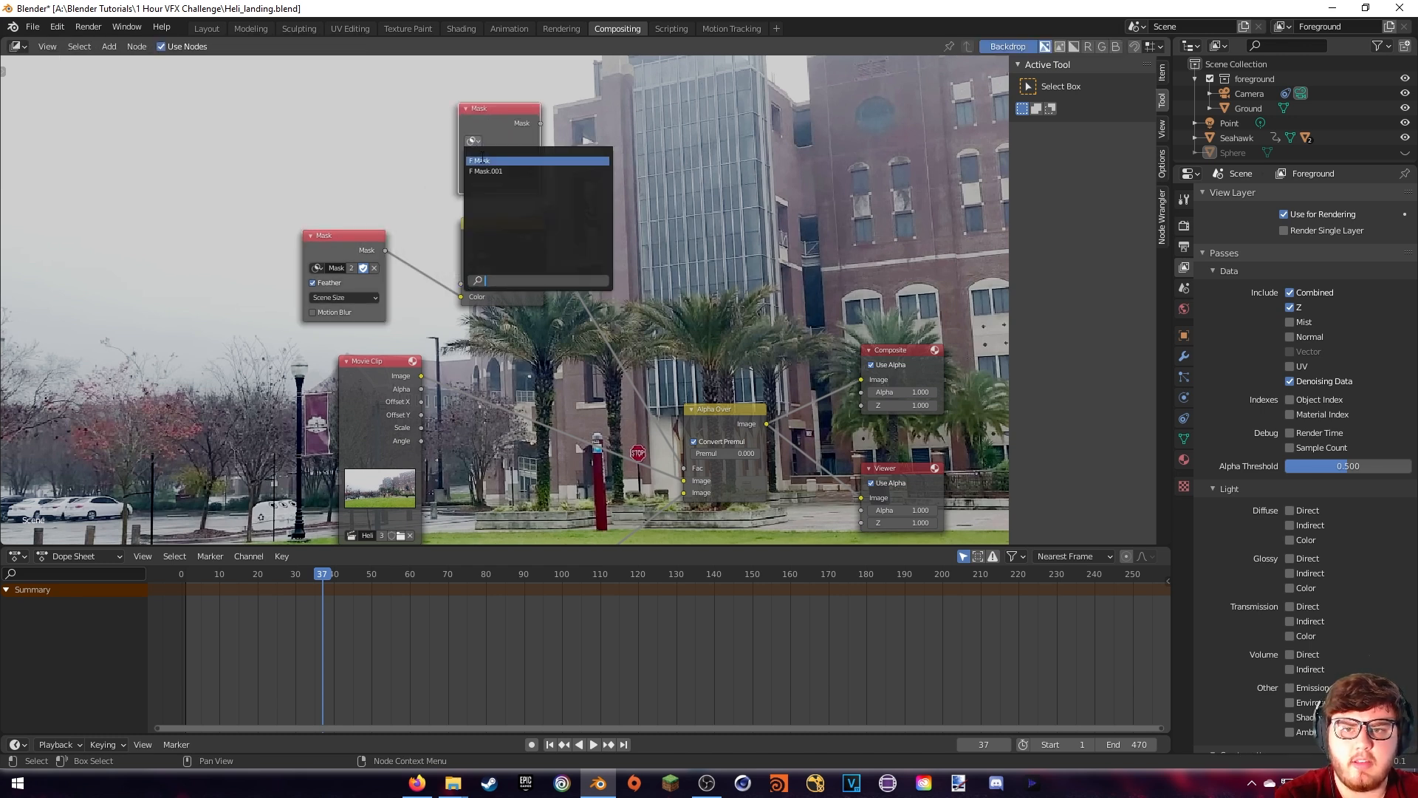
click(479, 170)
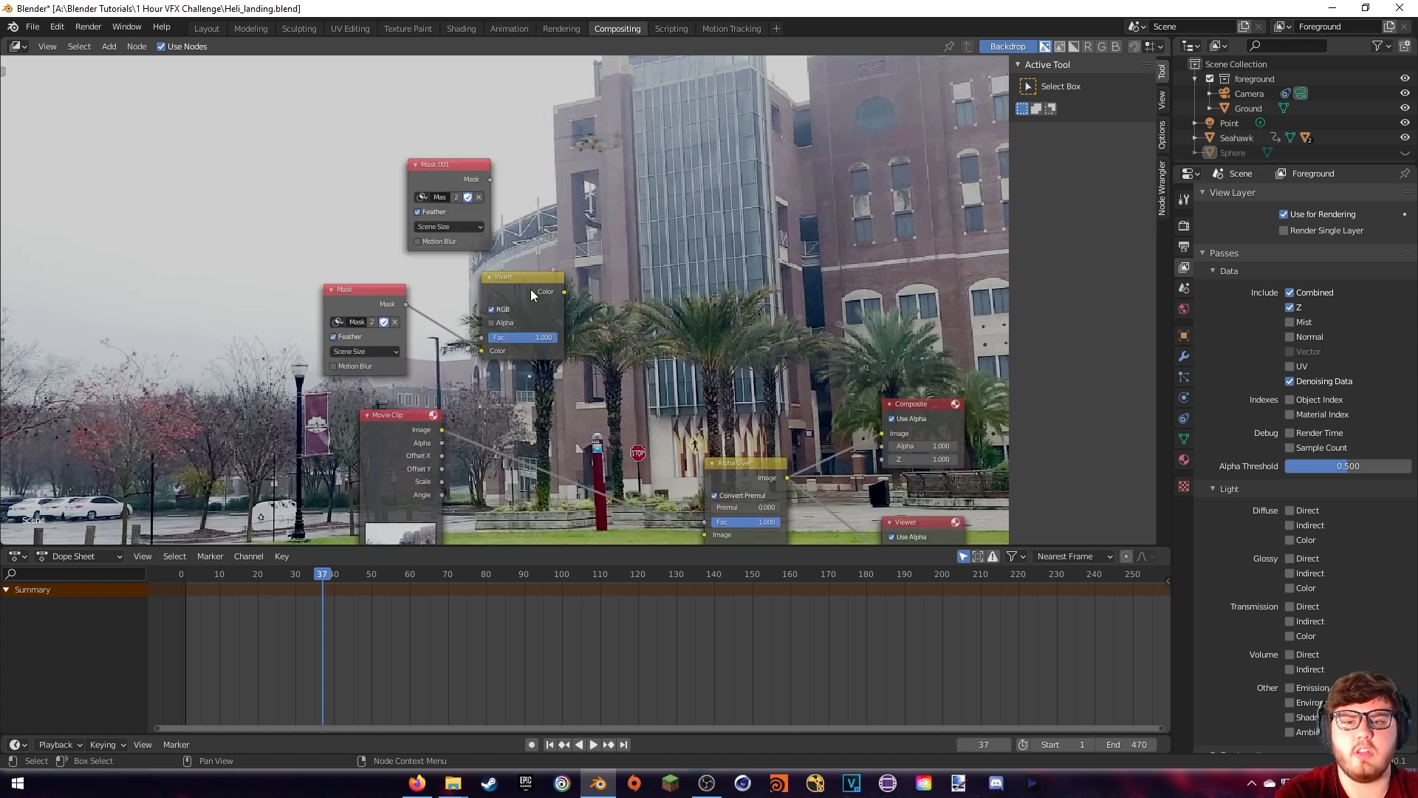
ctrl+shift+click(531, 289)
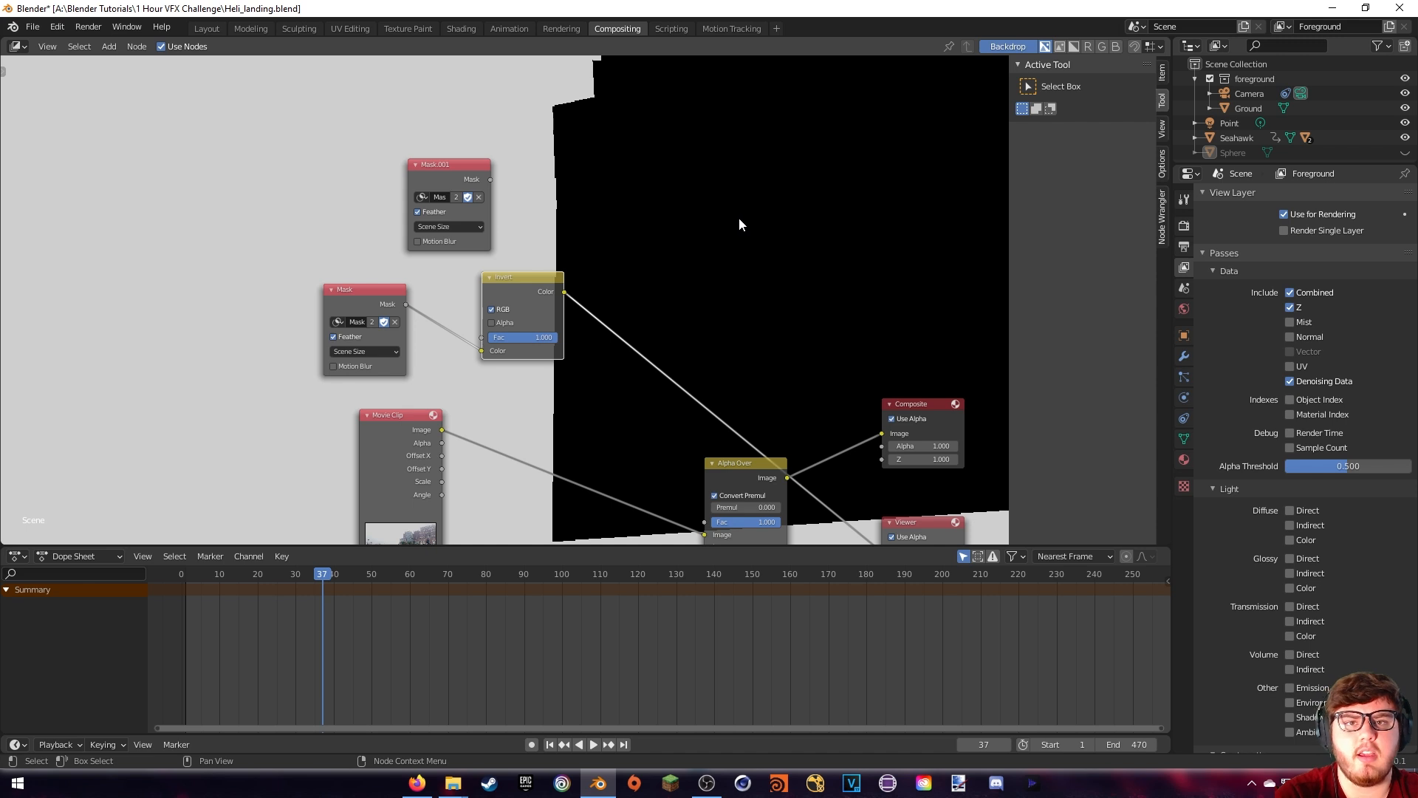
ctrl+shift+click(459, 176)
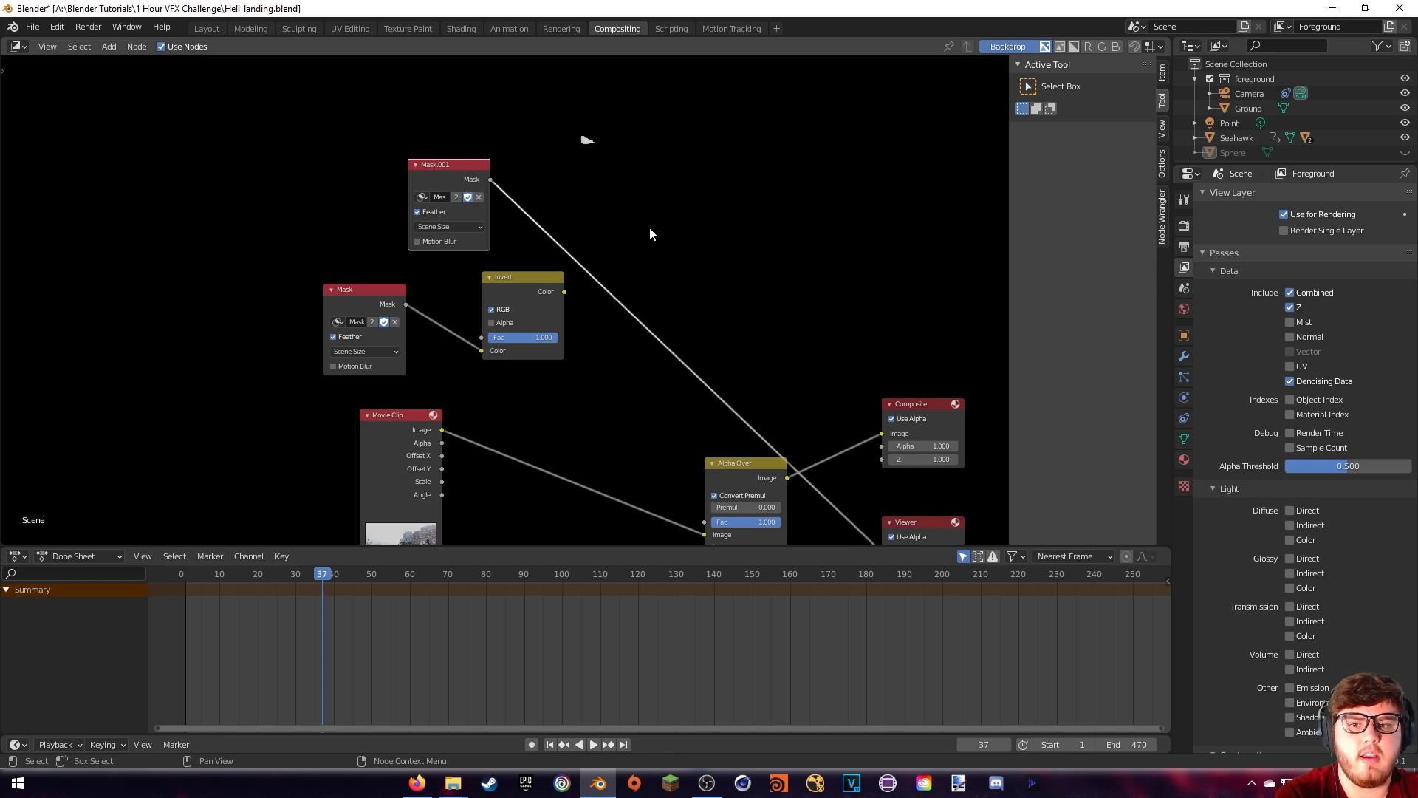
Add a Mix node and connect the Mask.001 output to its first Image input and the Invert output to its second
key(shift+a)
click(585, 196)
text(mix)
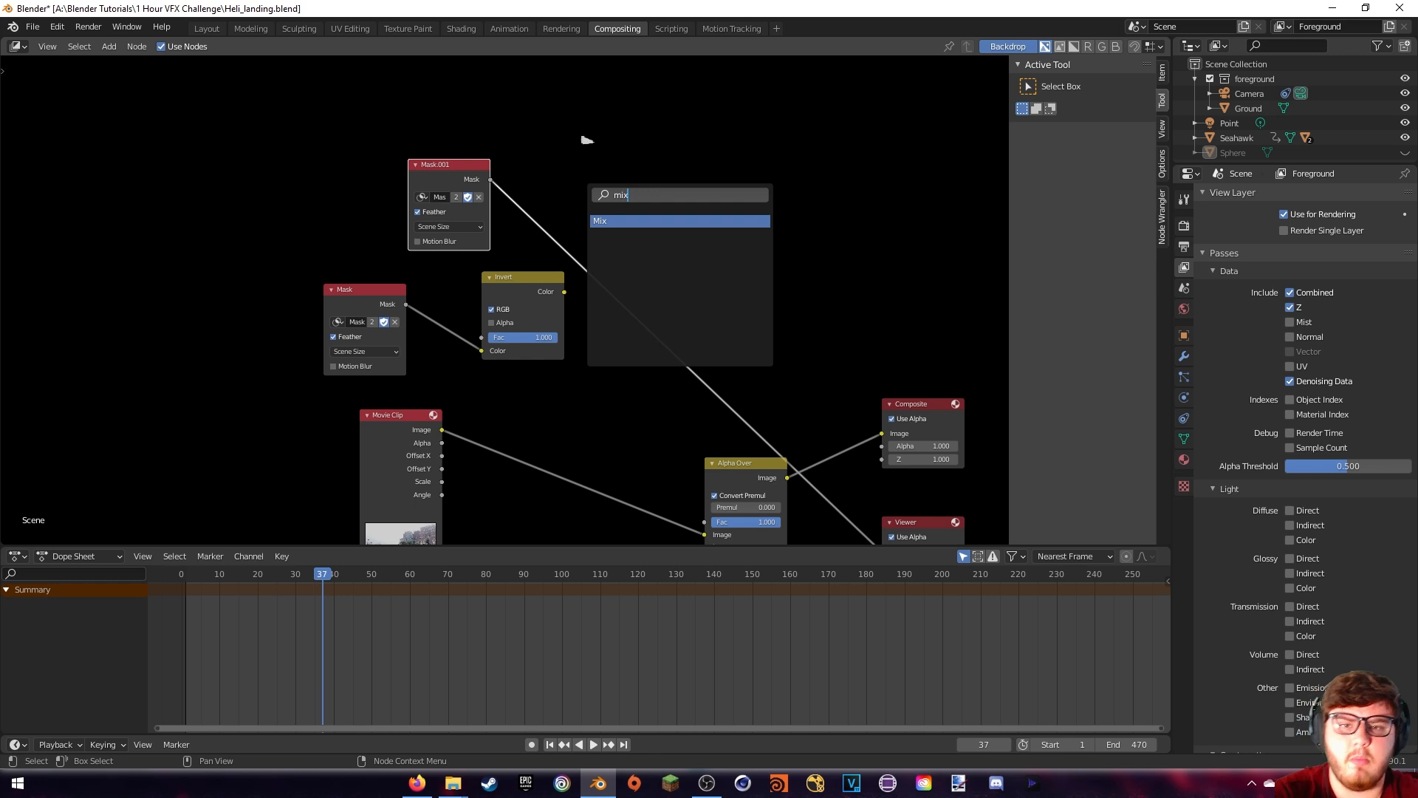
click(617, 221)
click(676, 196)
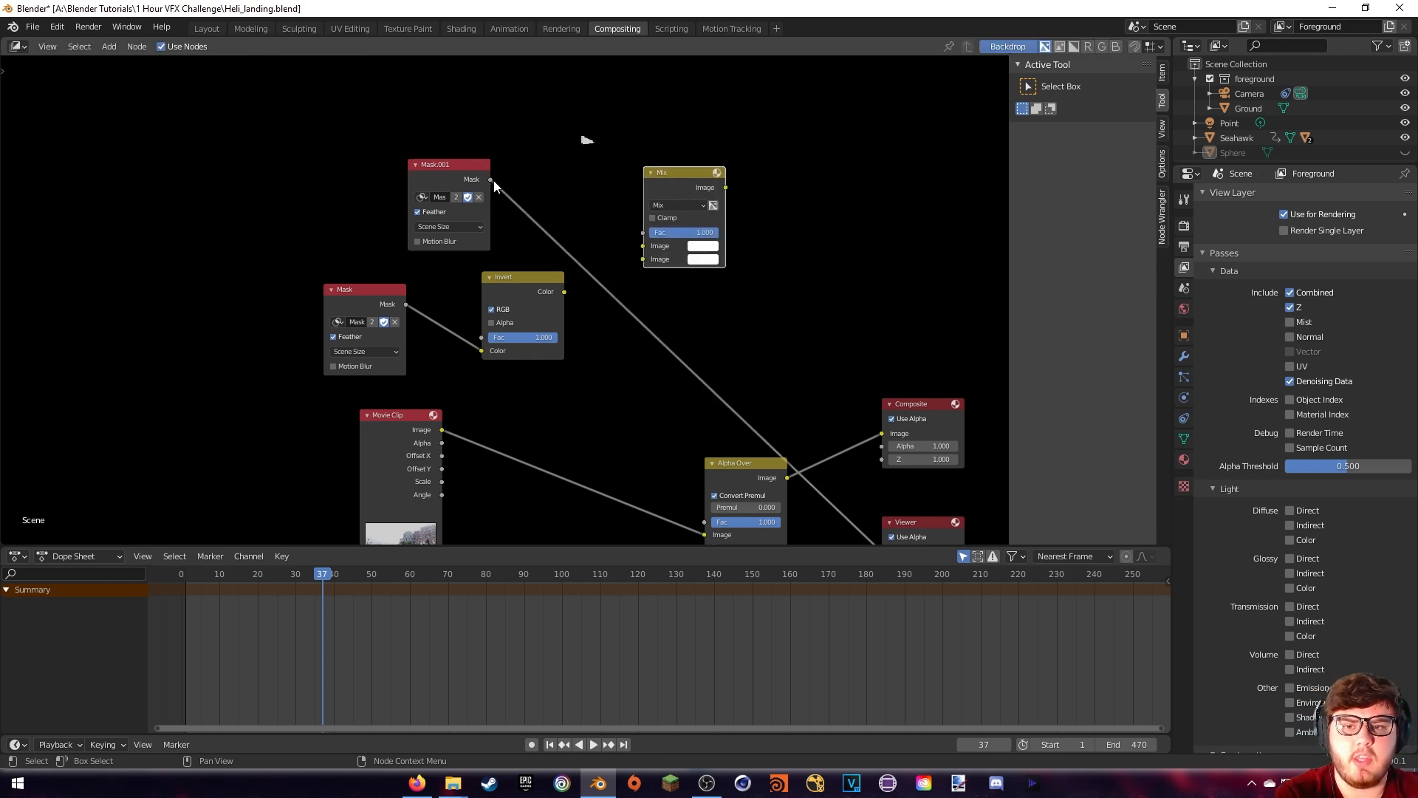
drag(491, 181, 643, 245)
drag(565, 291, 643, 258)
drag(683, 171, 642, 193)
Preview the Mix node's output in the backdrop and set its blending mode to Screen
ctrl+shift+click(663, 175)
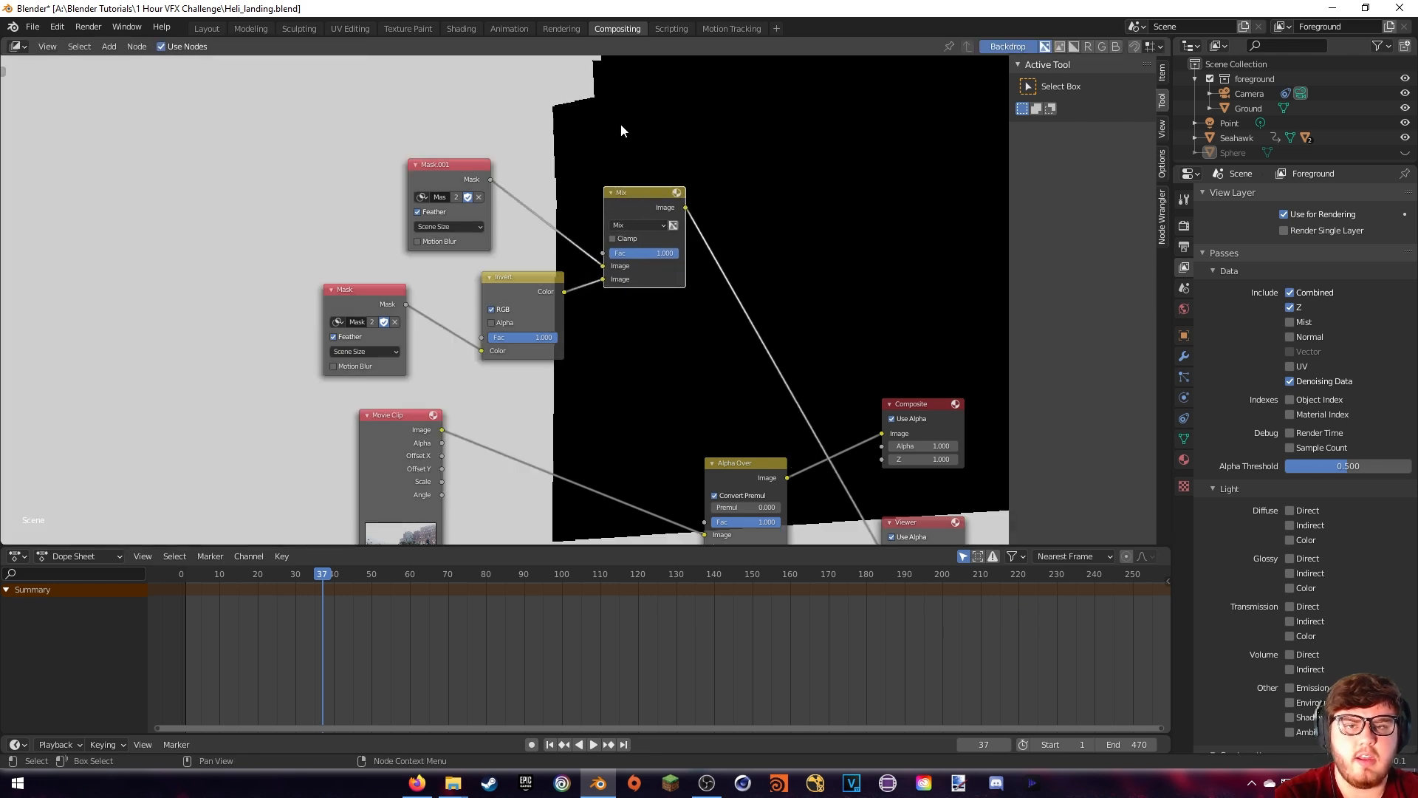
click(491, 308)
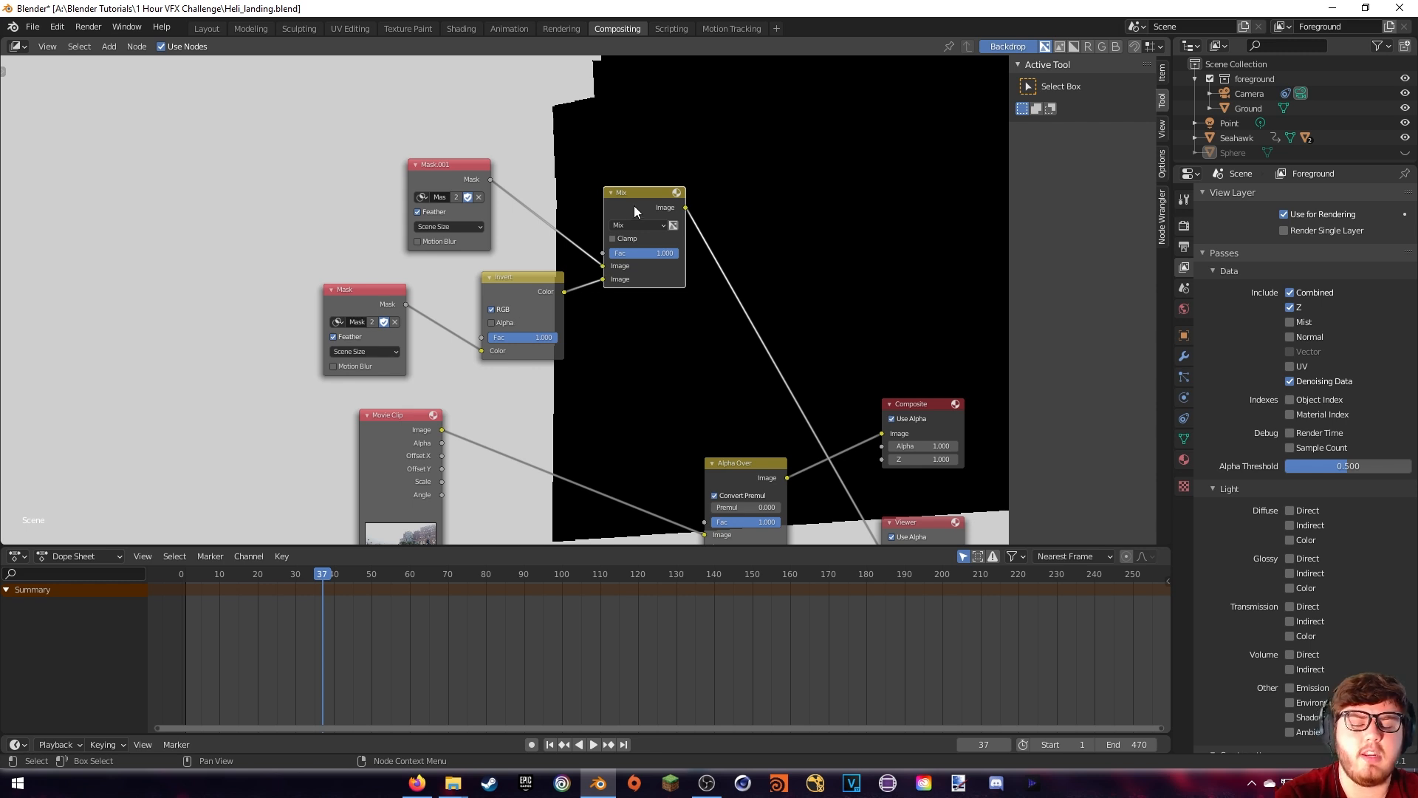
click(643, 229)
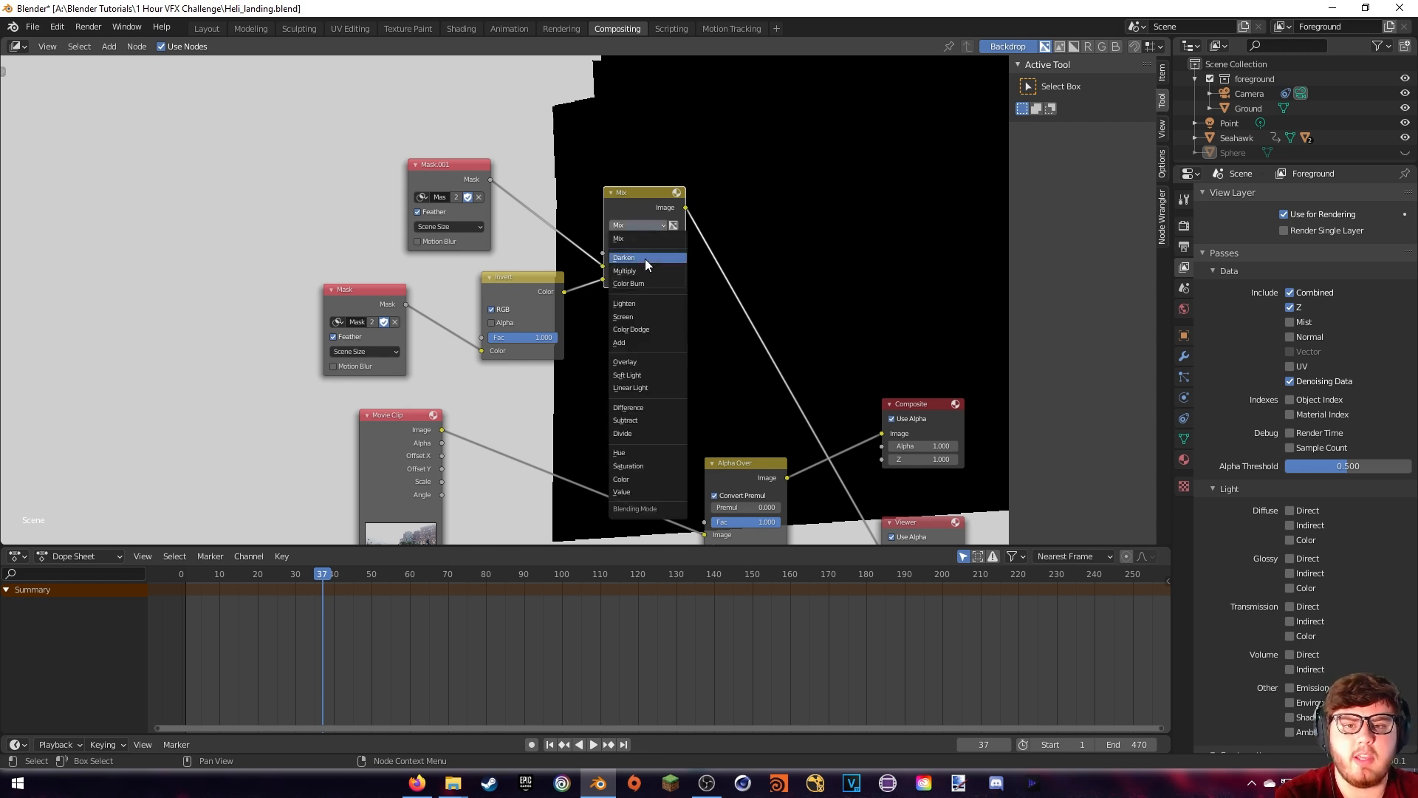
click(636, 313)
middle_drag(630, 191, 610, 170)
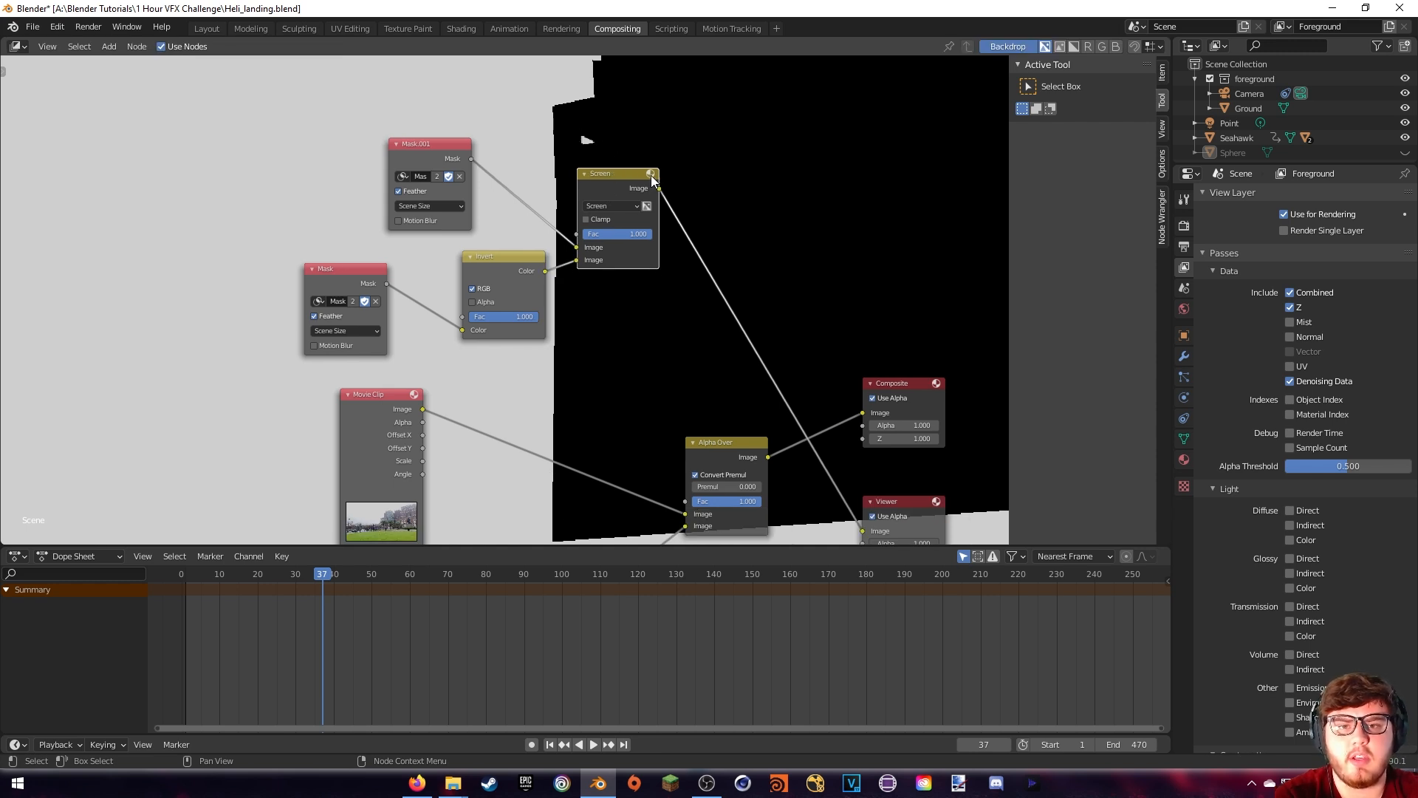
Connect the Screen node's output to the Alpha Over node's Fac input and render frame 37
drag(651, 177, 686, 502)
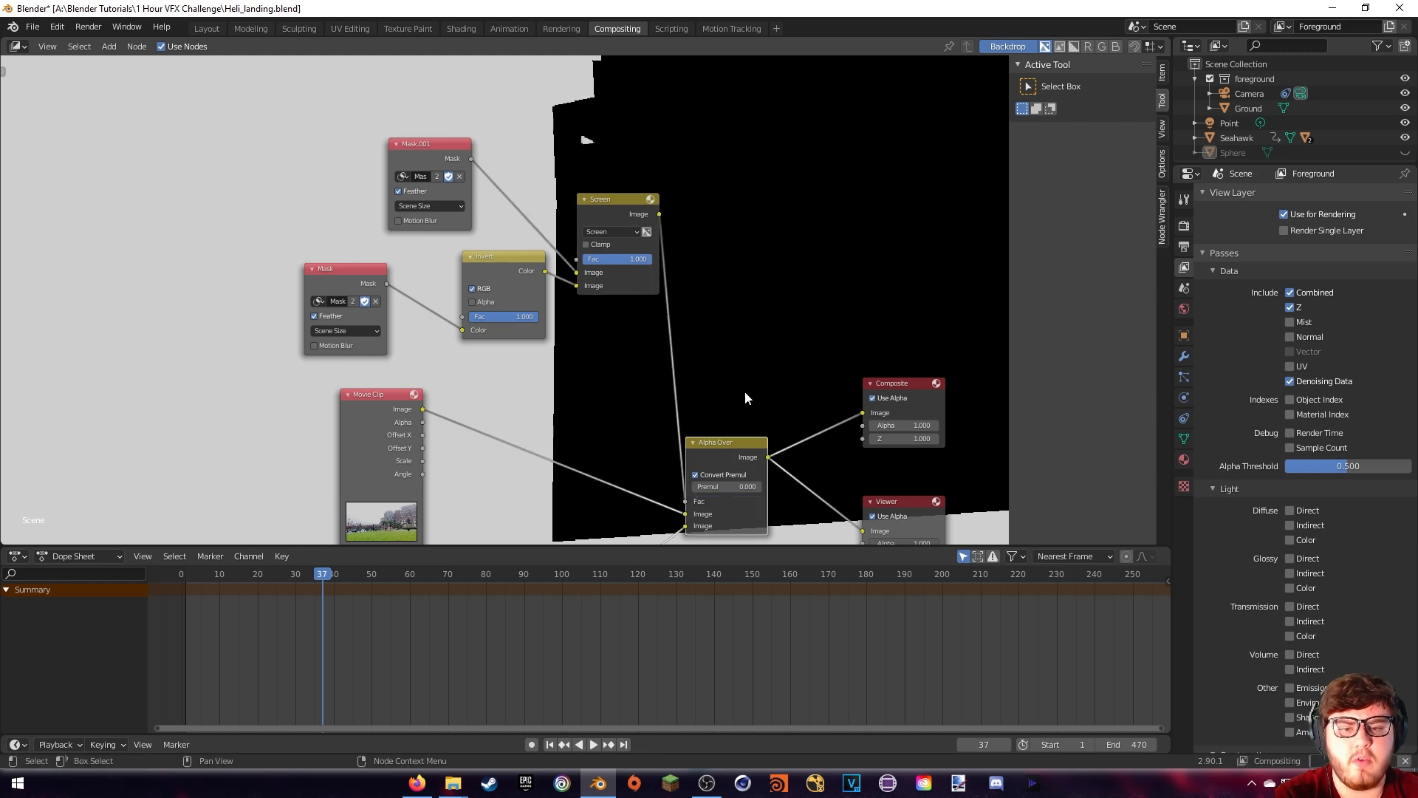
middle_drag(747, 402, 767, 357)
key(F12)
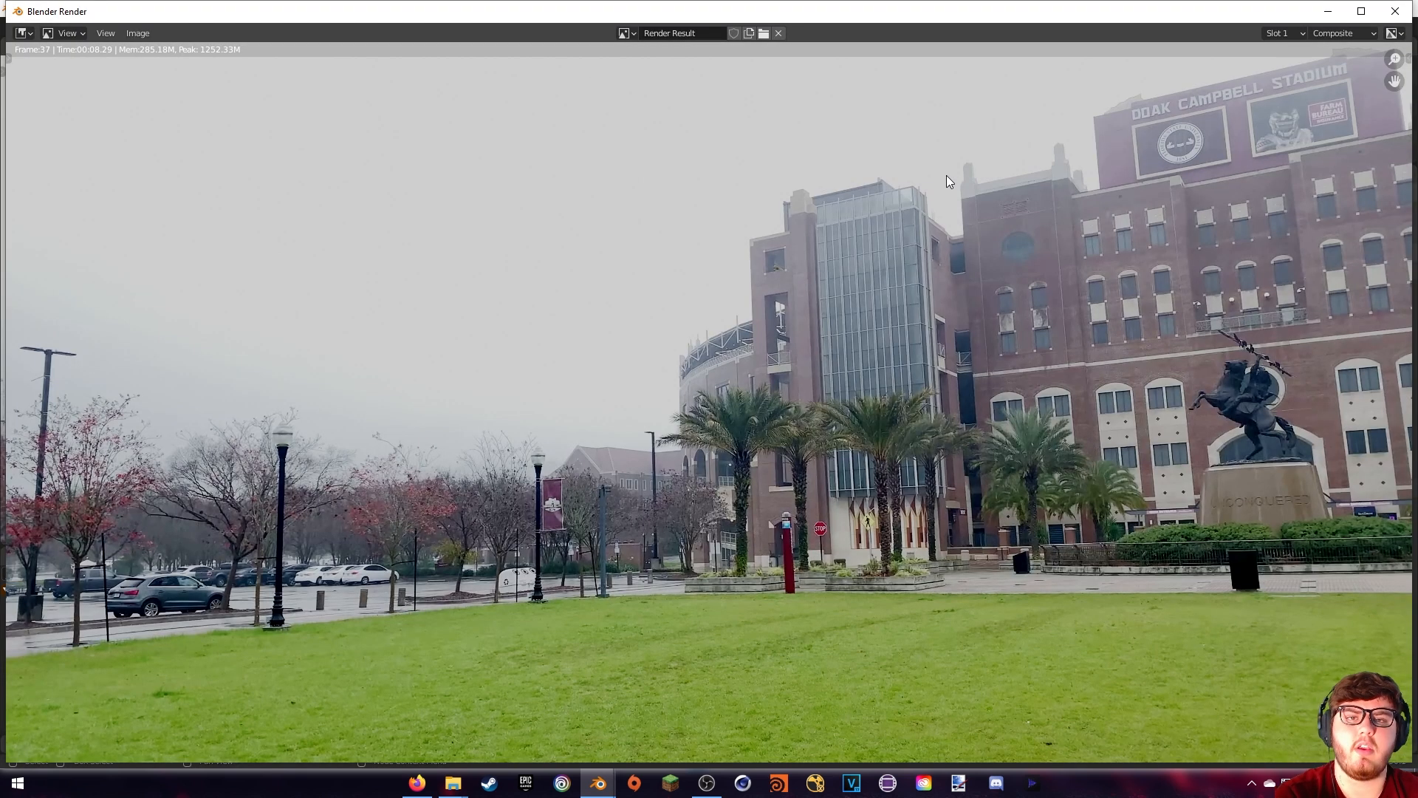
Examine the helicopter through the tower window at frame 37 and beside the tower at frame 66, and close the render window
scroll(947, 175, up, 6)
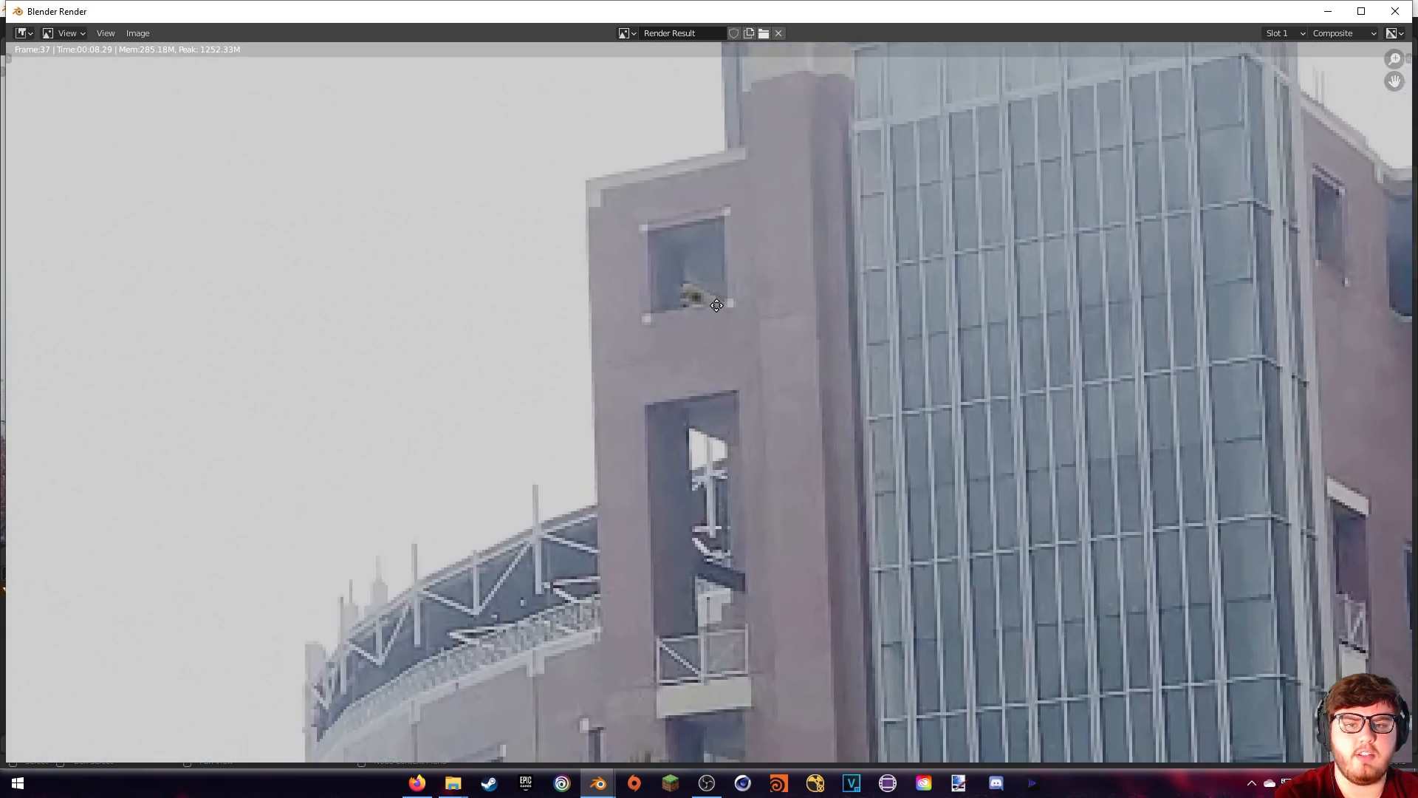
middle_drag(717, 305, 737, 411)
scroll(743, 411, up, 4)
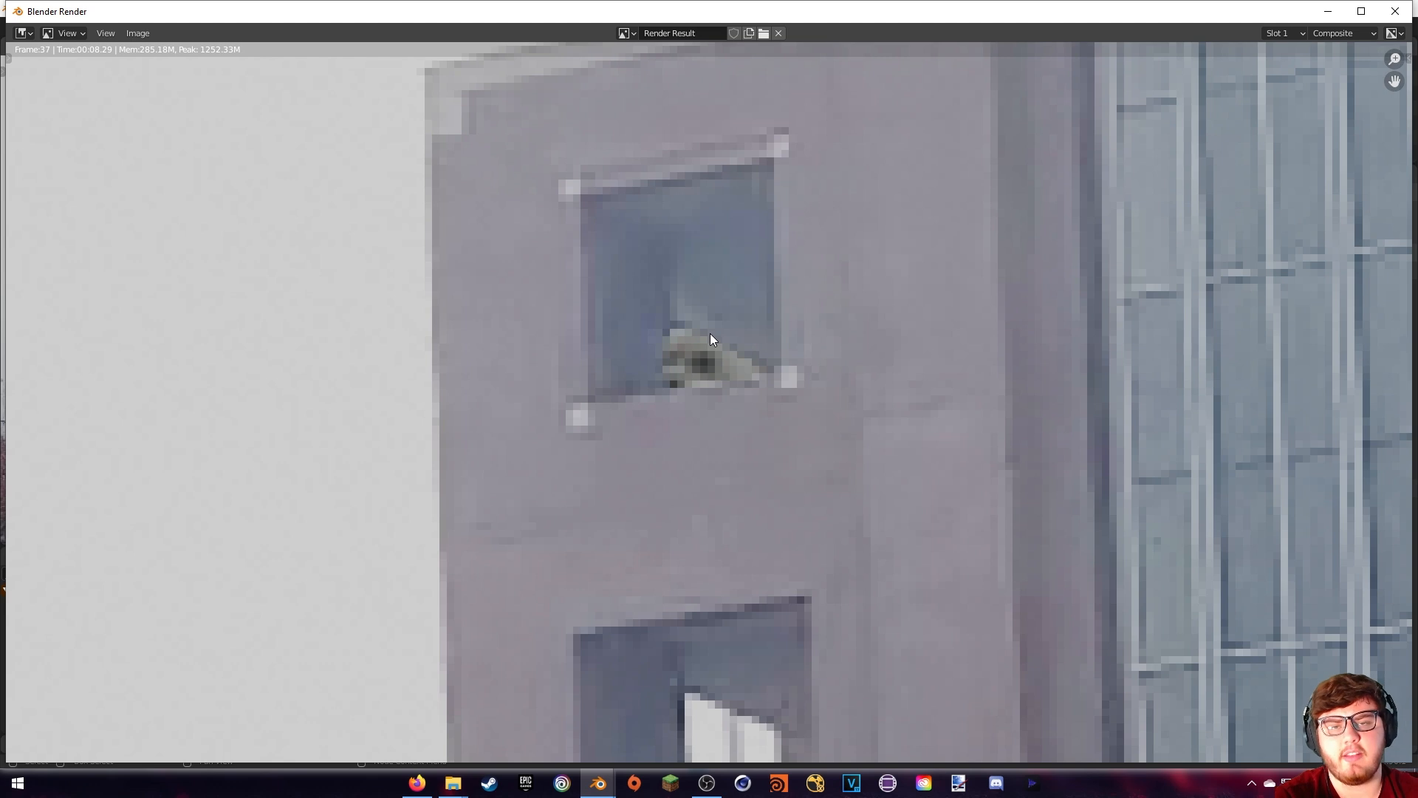
scroll(711, 334, down, 8)
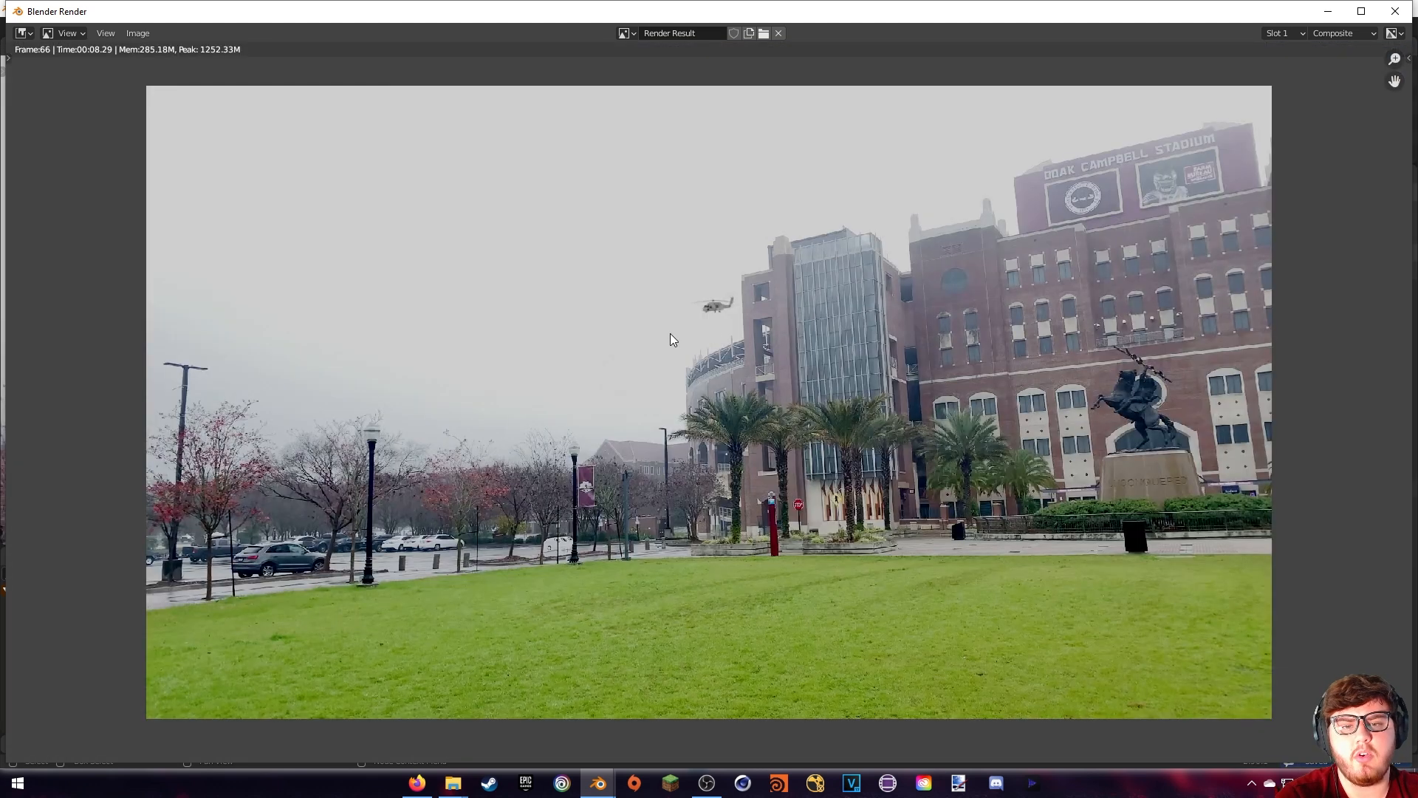
middle_drag(730, 385, 691, 447)
scroll(695, 445, up, 5)
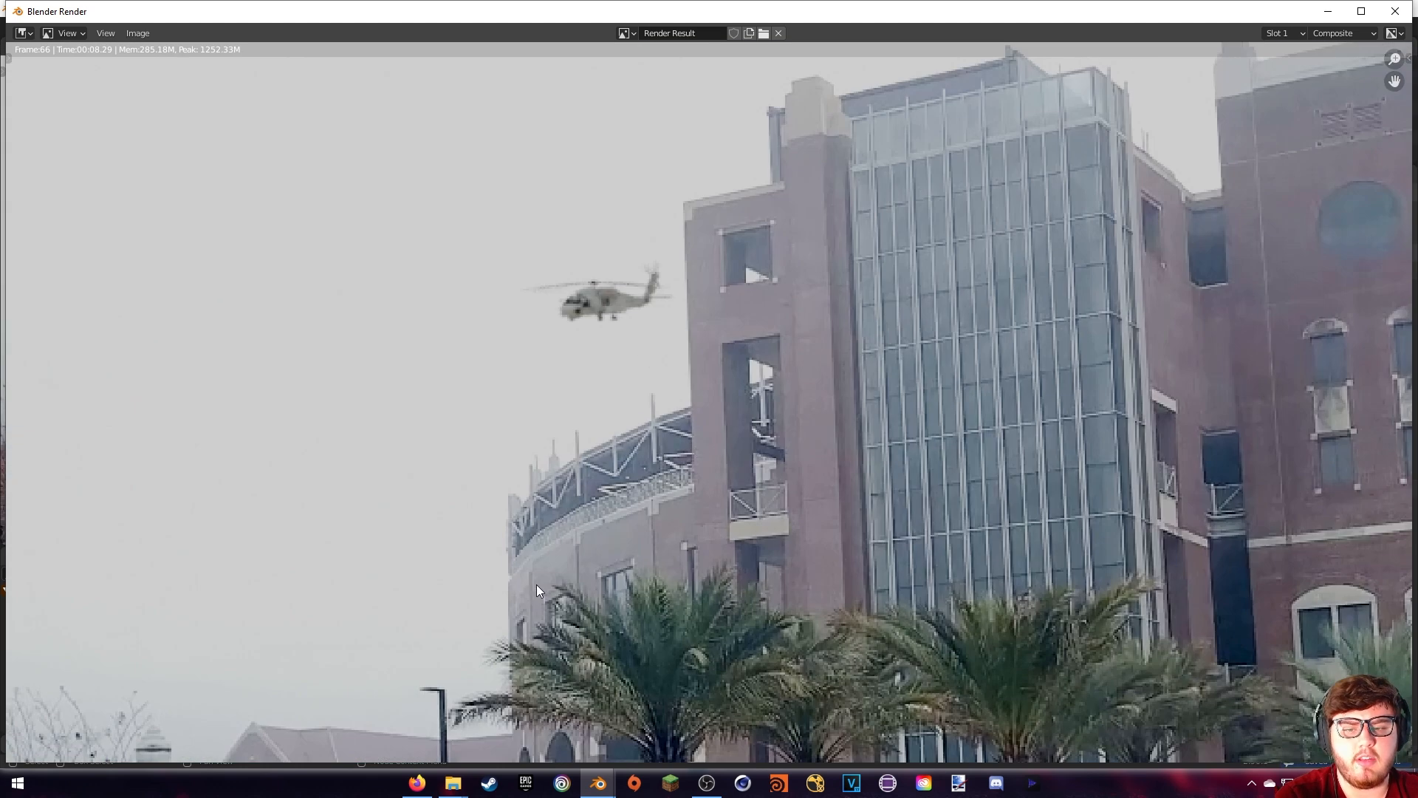
middle_drag(552, 566, 638, 409)
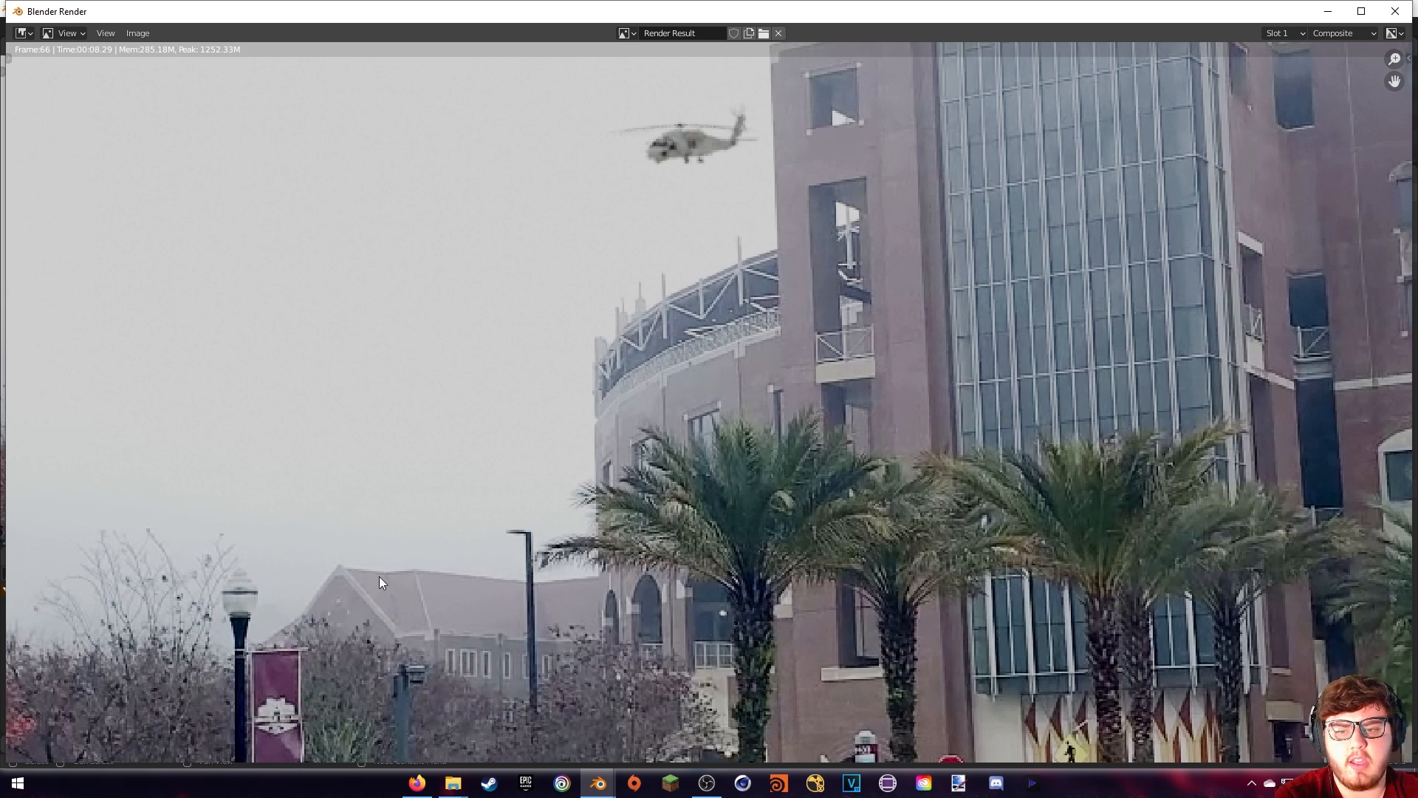
middle_drag(604, 386, 605, 606)
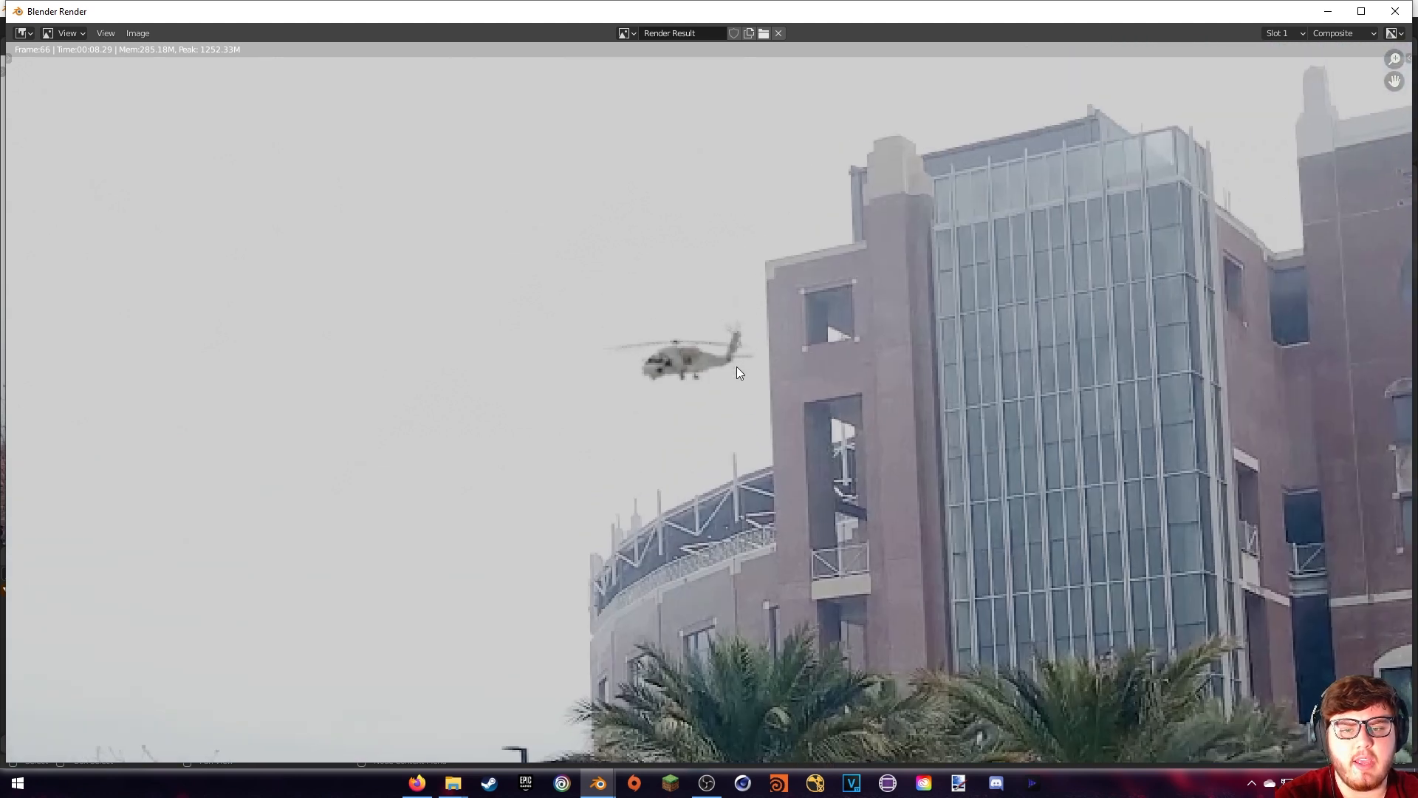
scroll(717, 362, down, 10)
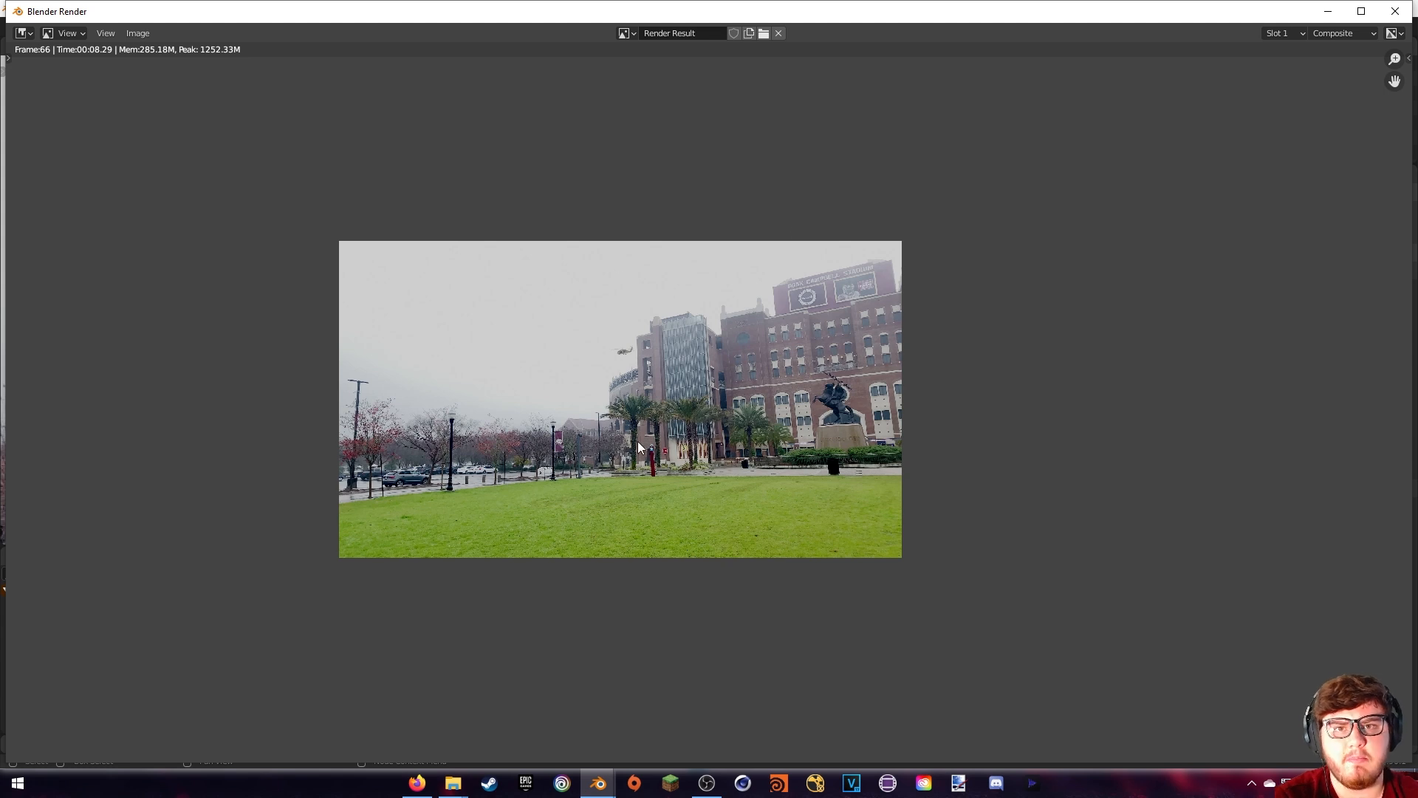
click(1400, 13)
Enable the view layer's Mist pass and move the Render Layers and Denoise nodes to tidy the node layout
middle_drag(728, 408, 683, 356)
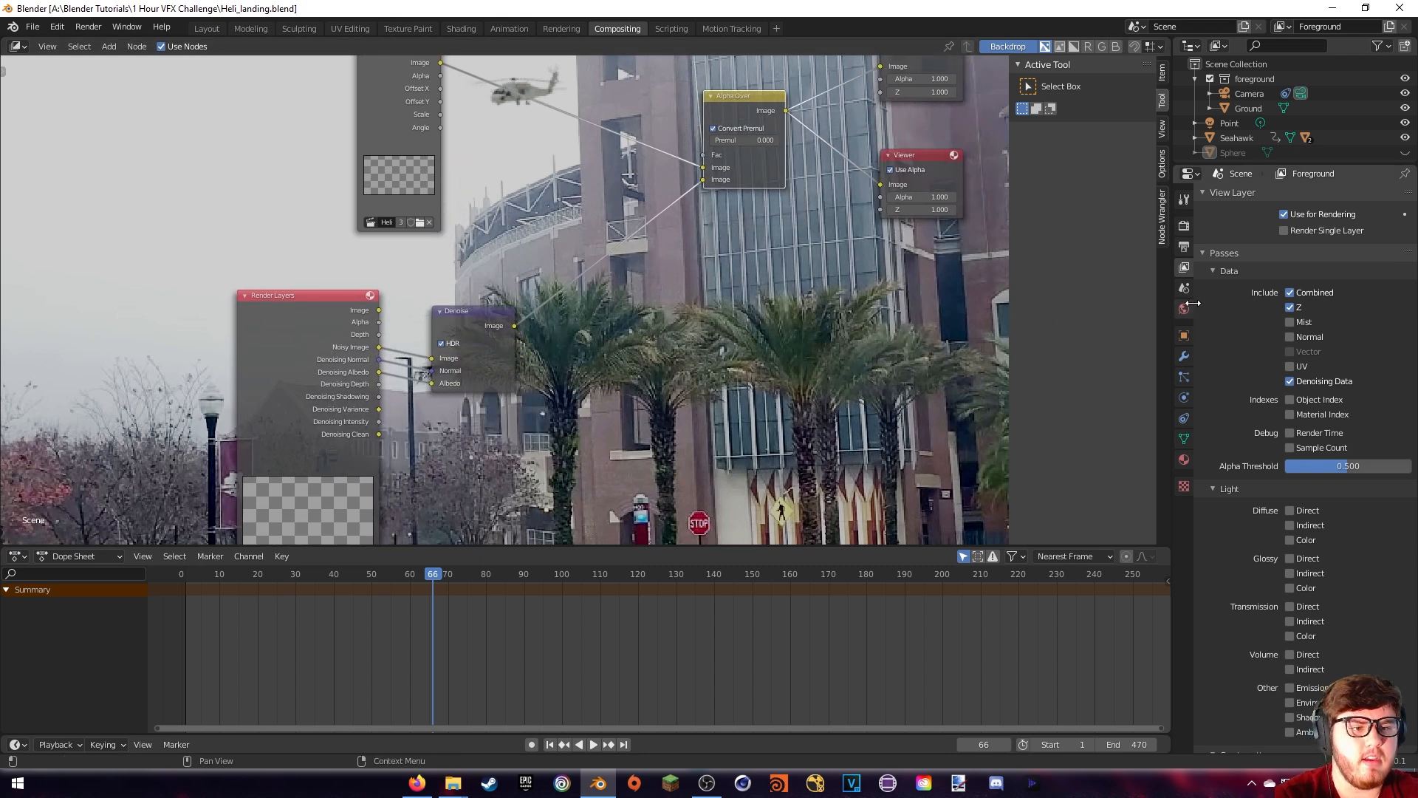
click(1289, 323)
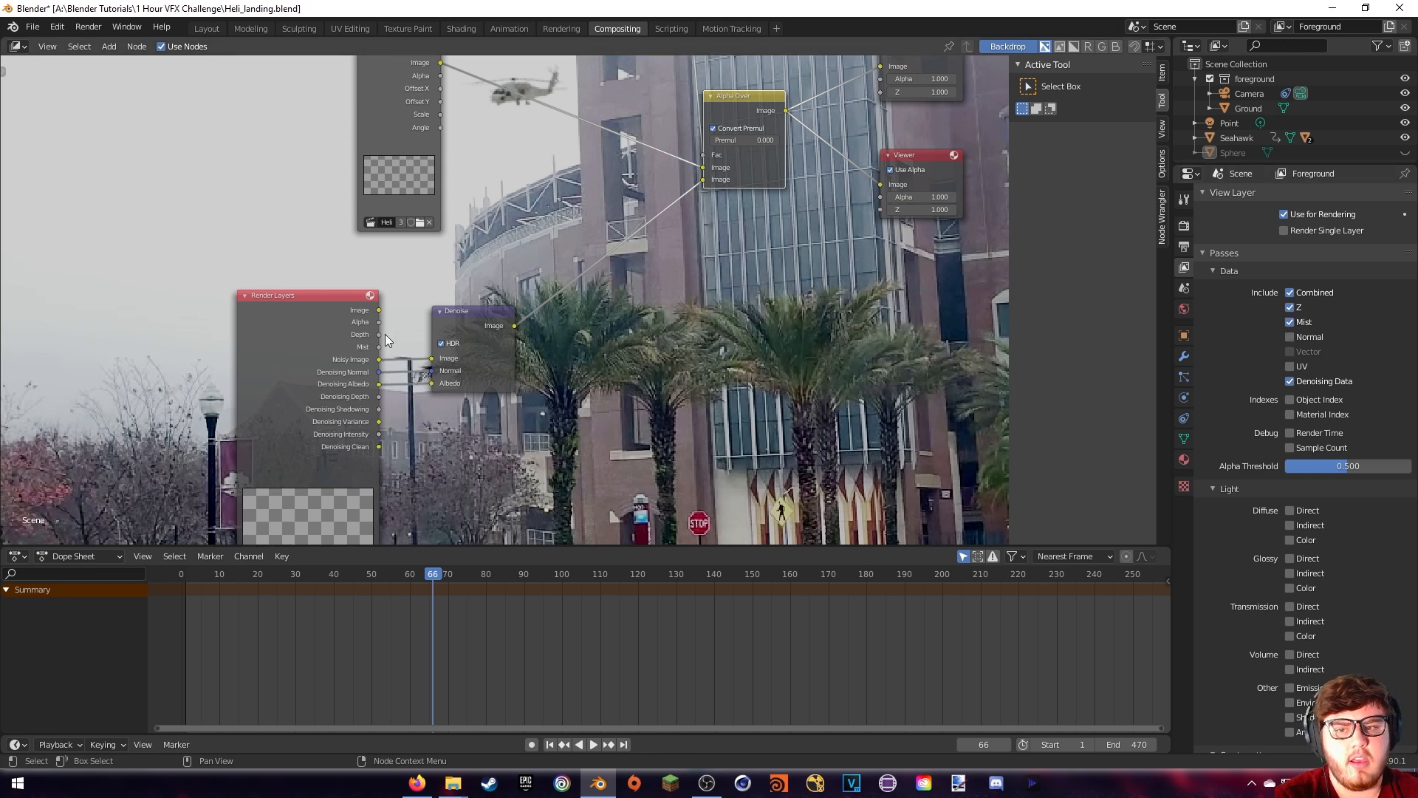
drag(357, 350, 319, 352)
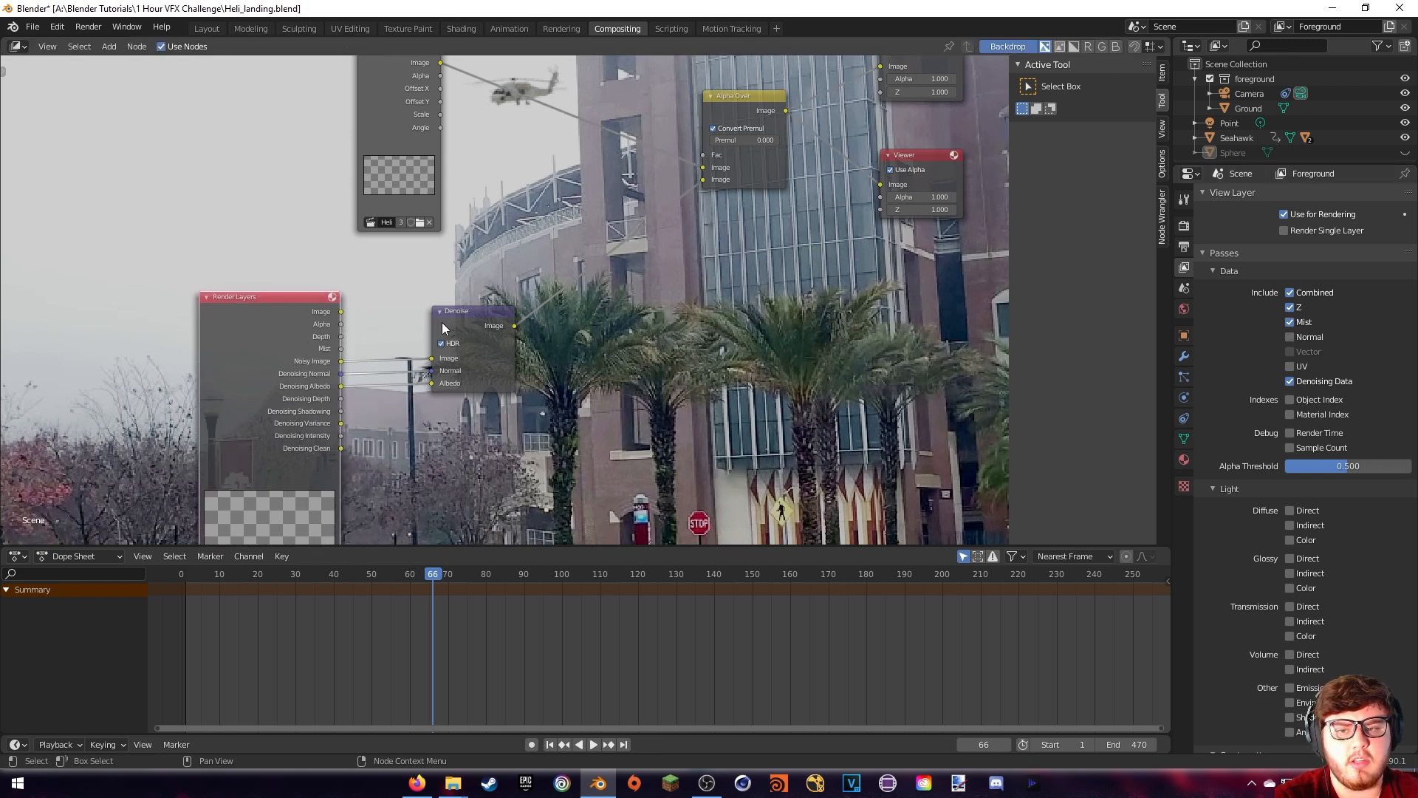
drag(443, 328, 408, 369)
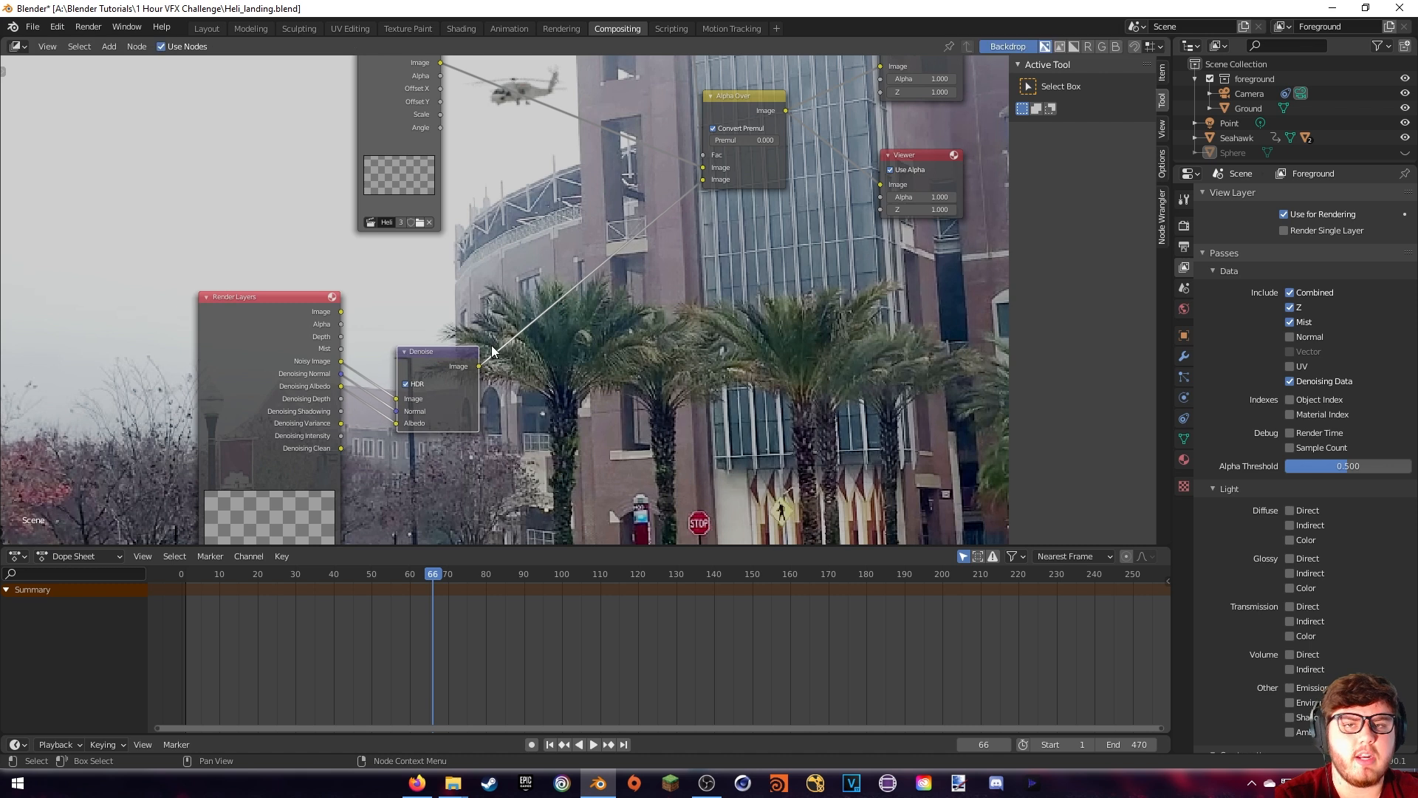
Route the Render Layers Mist output to the Viewer and render frame 66 to examine the mist pass in the backdrop
middle_drag(706, 281, 731, 324)
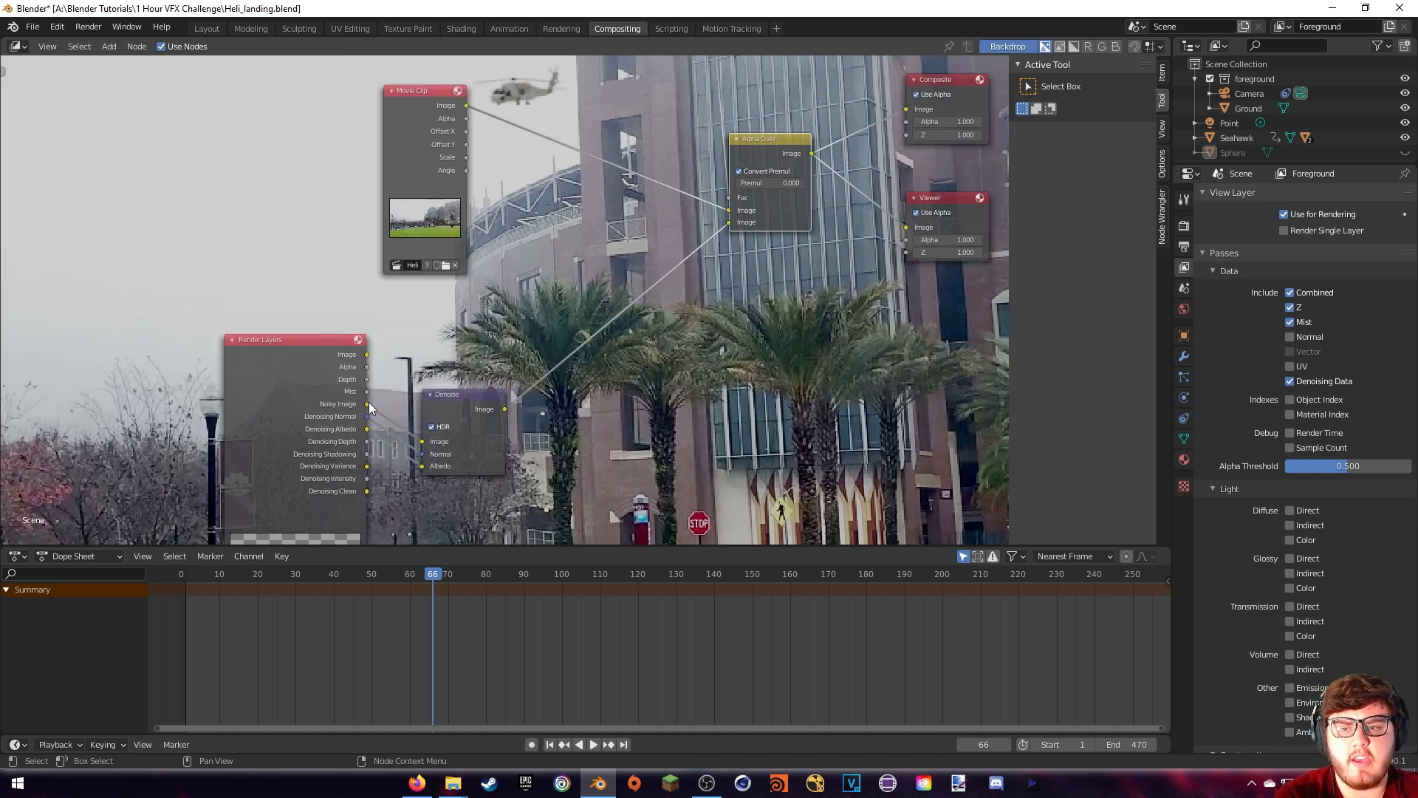
ctrl+shift+click(353, 389)
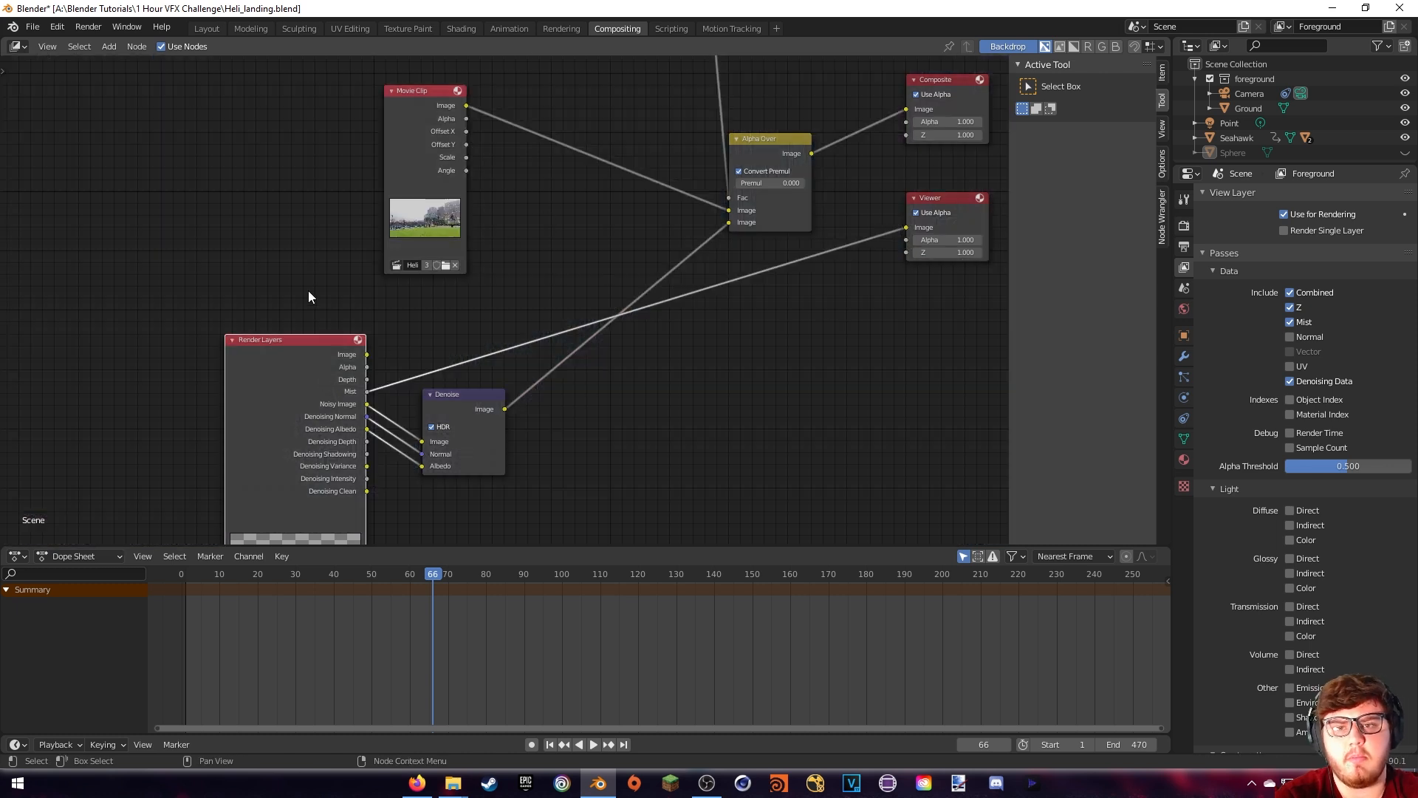
click(87, 27)
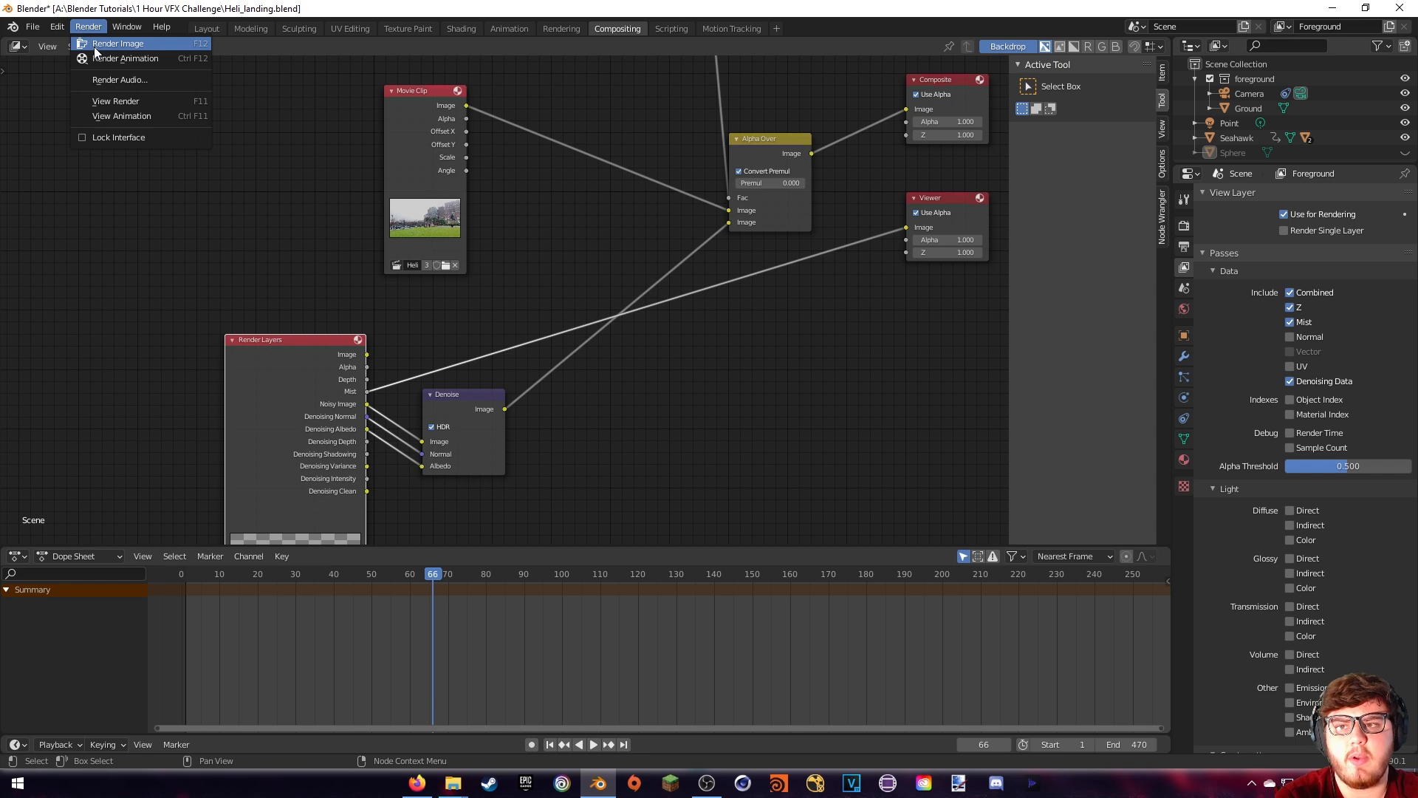
click(93, 46)
key(Escape)
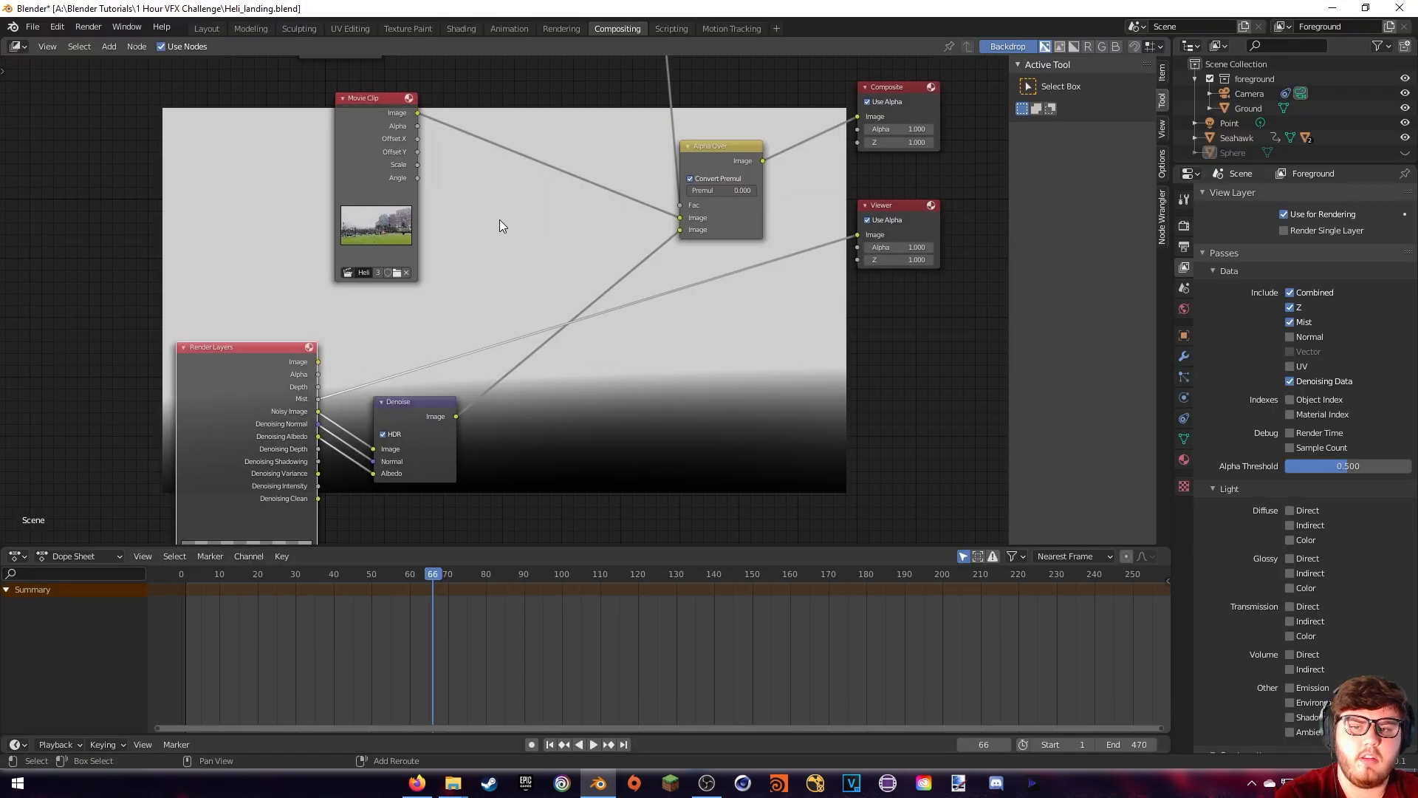
middle_drag(366, 346, 905, 373)
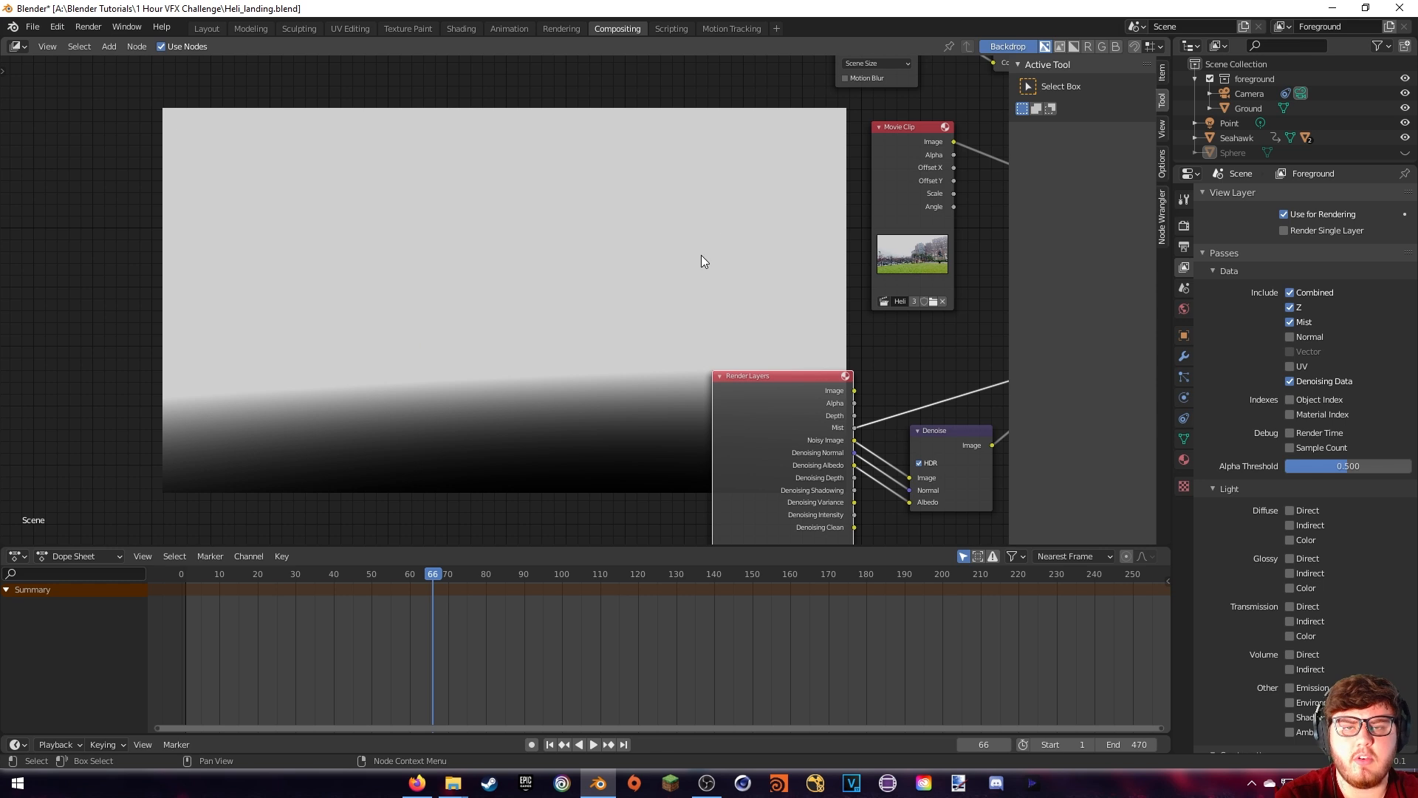
middle_drag(842, 282, 627, 268)
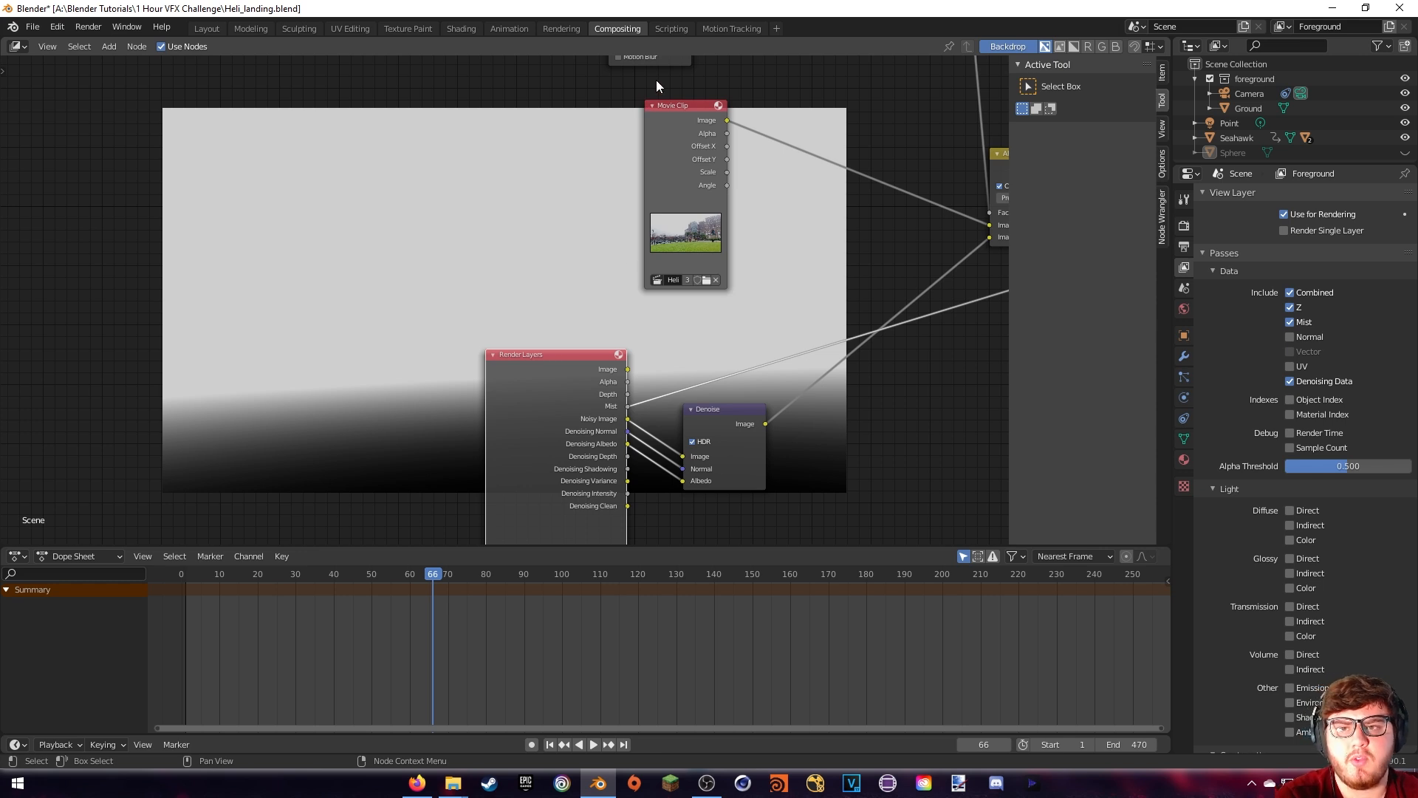
Select the camera in the layout workspace, expand its Viewport Display options, and open the world's Mist Pass settings
click(202, 28)
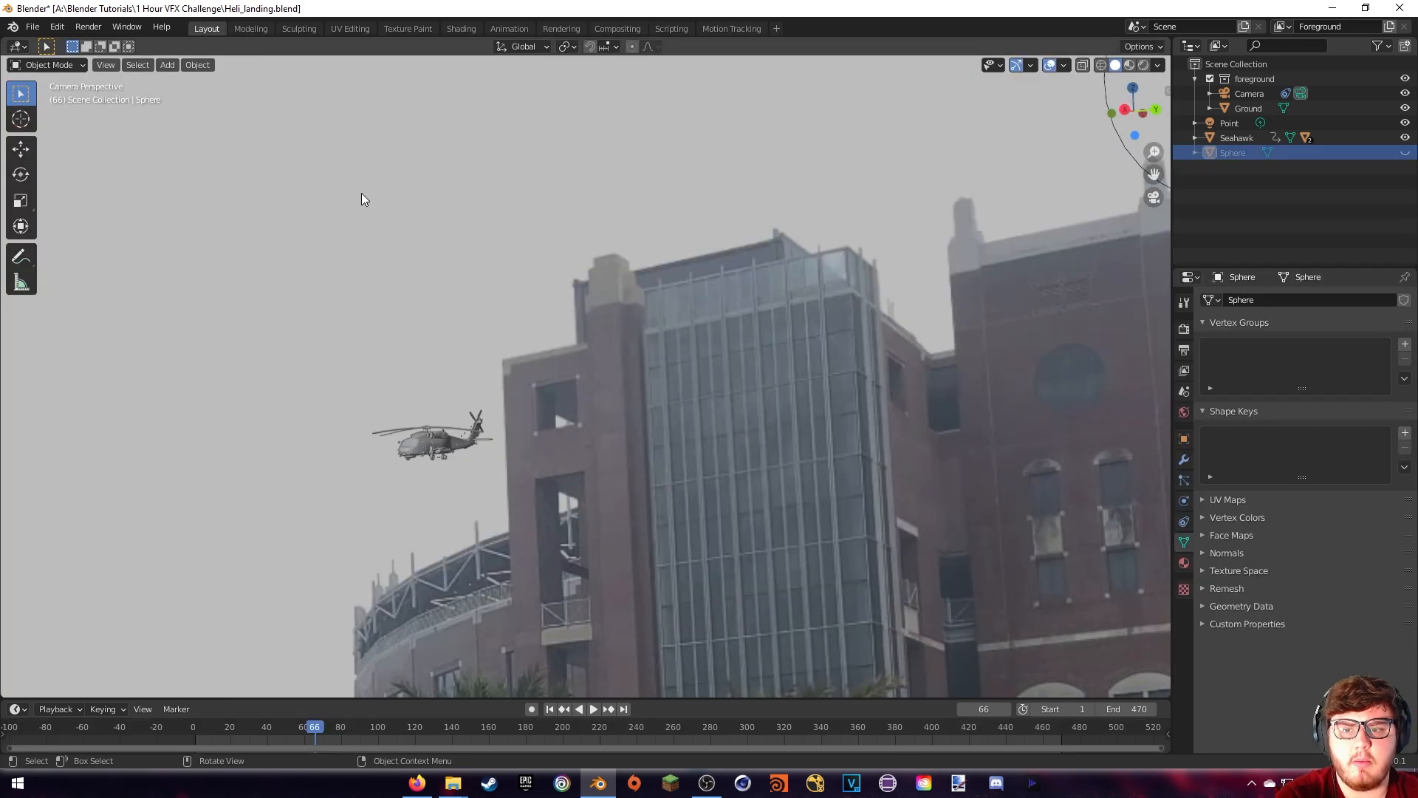
scroll(489, 401, down, 4)
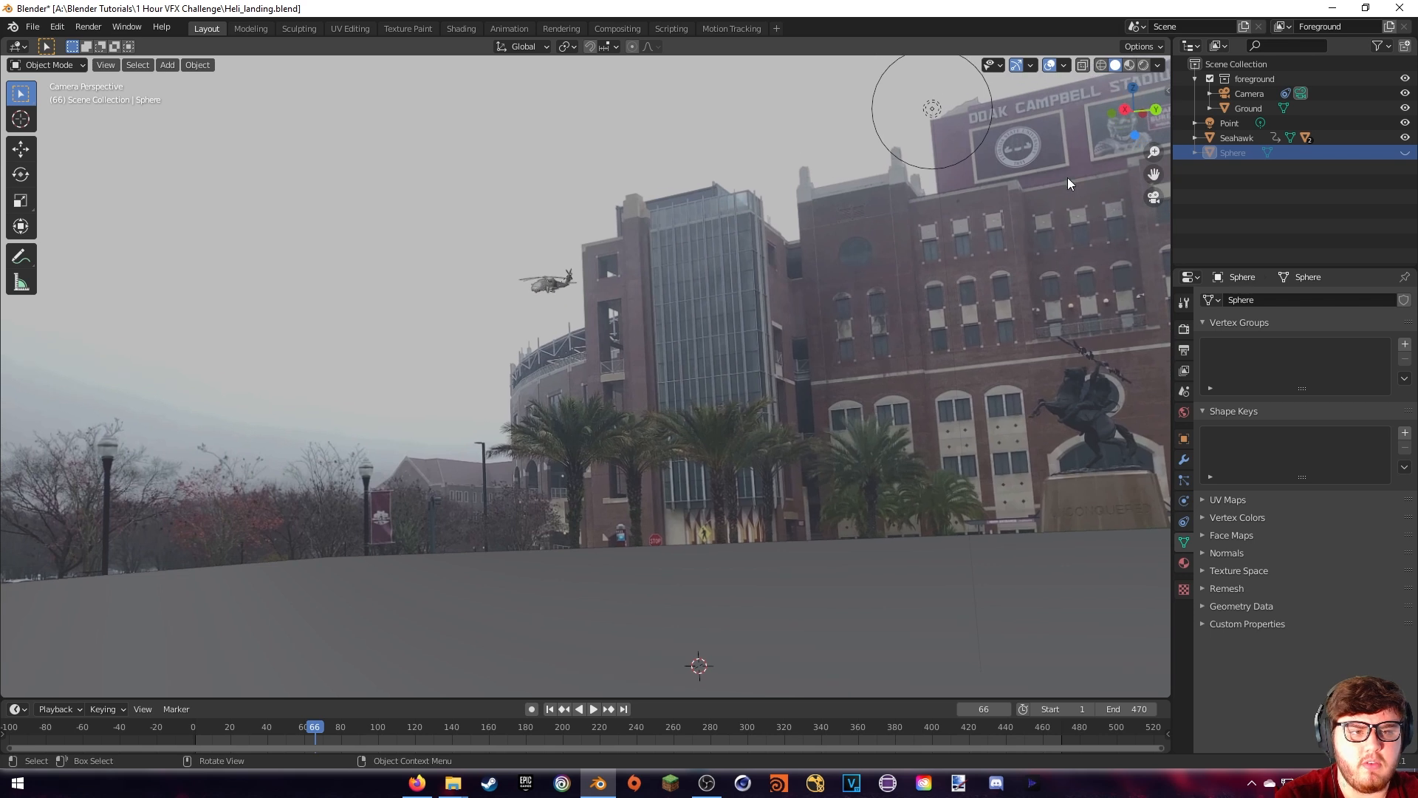
click(1241, 93)
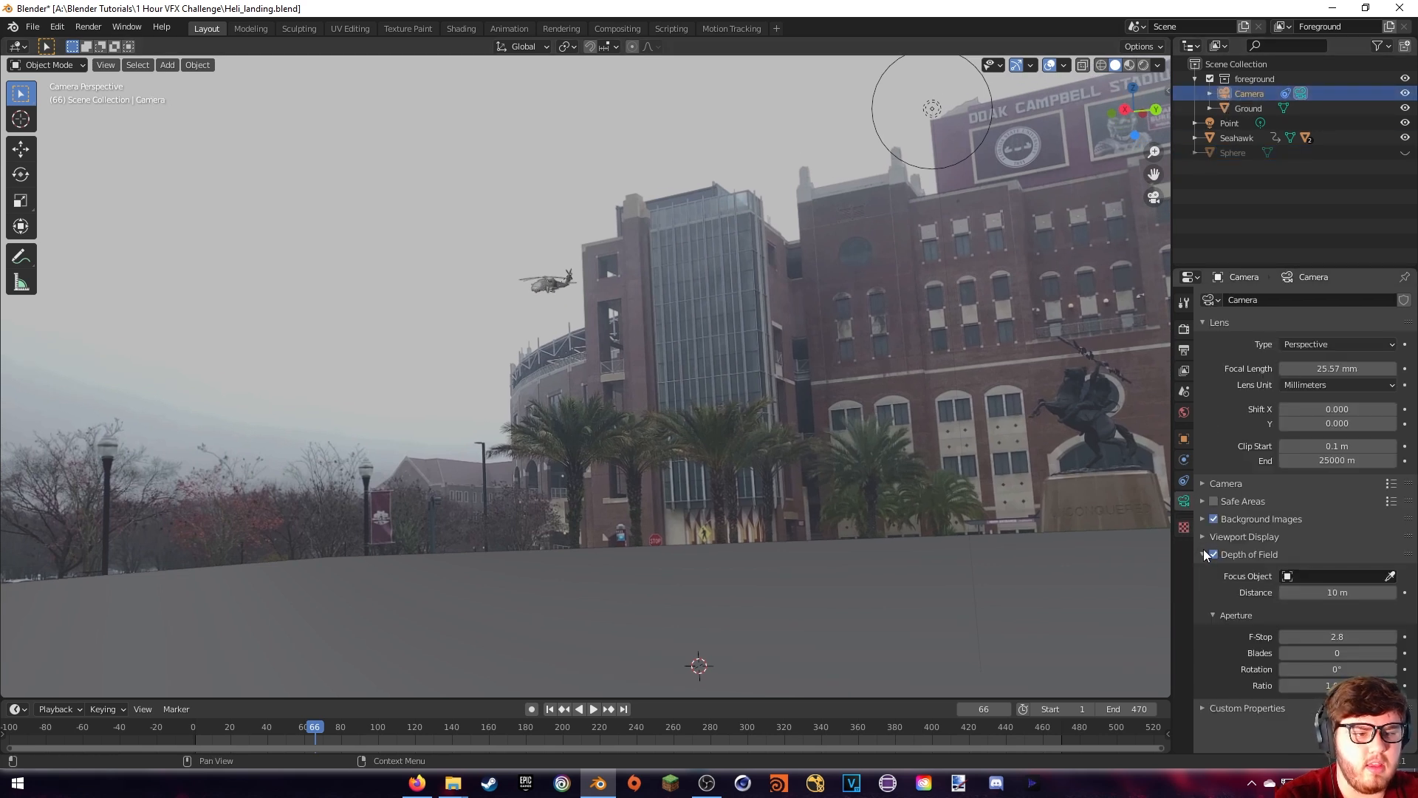
click(1204, 537)
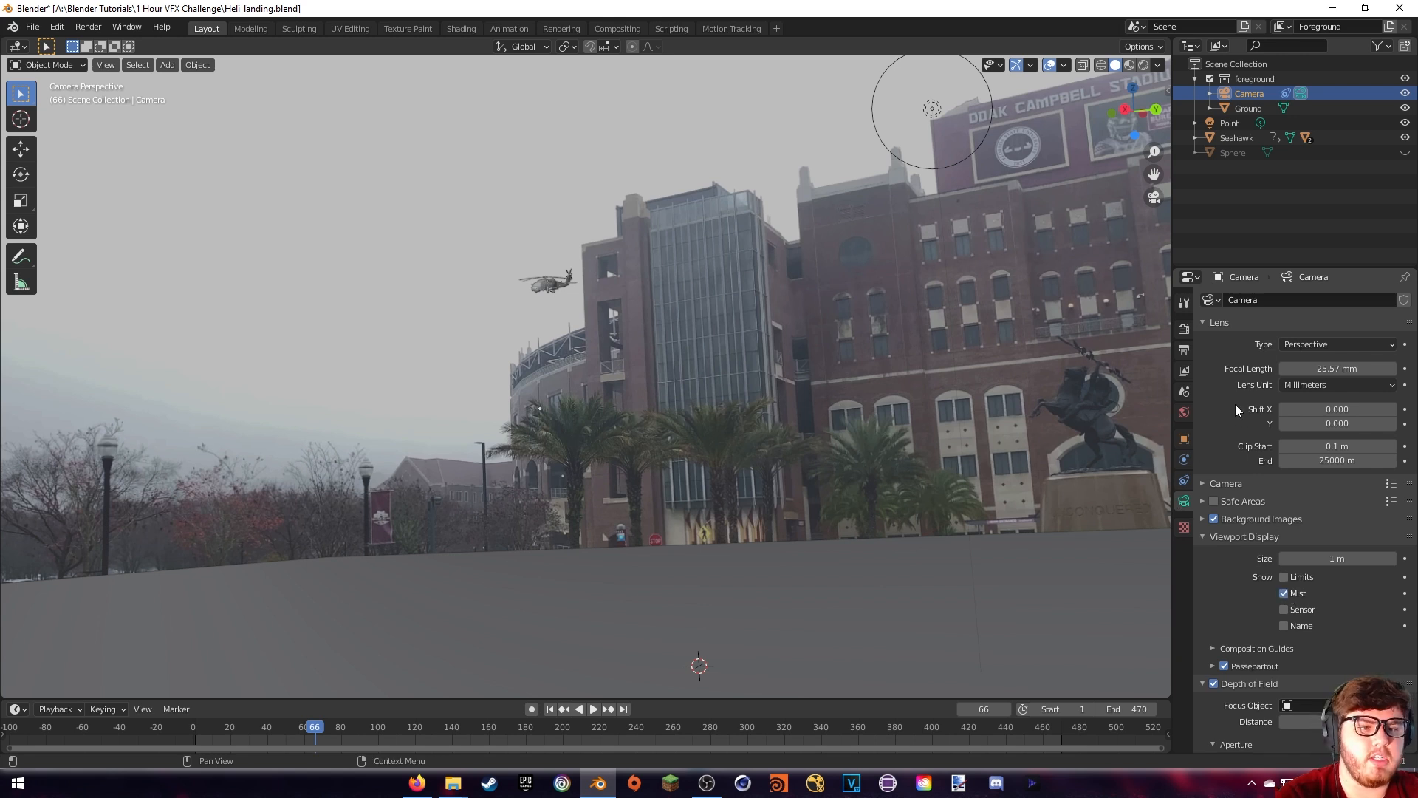
click(1185, 412)
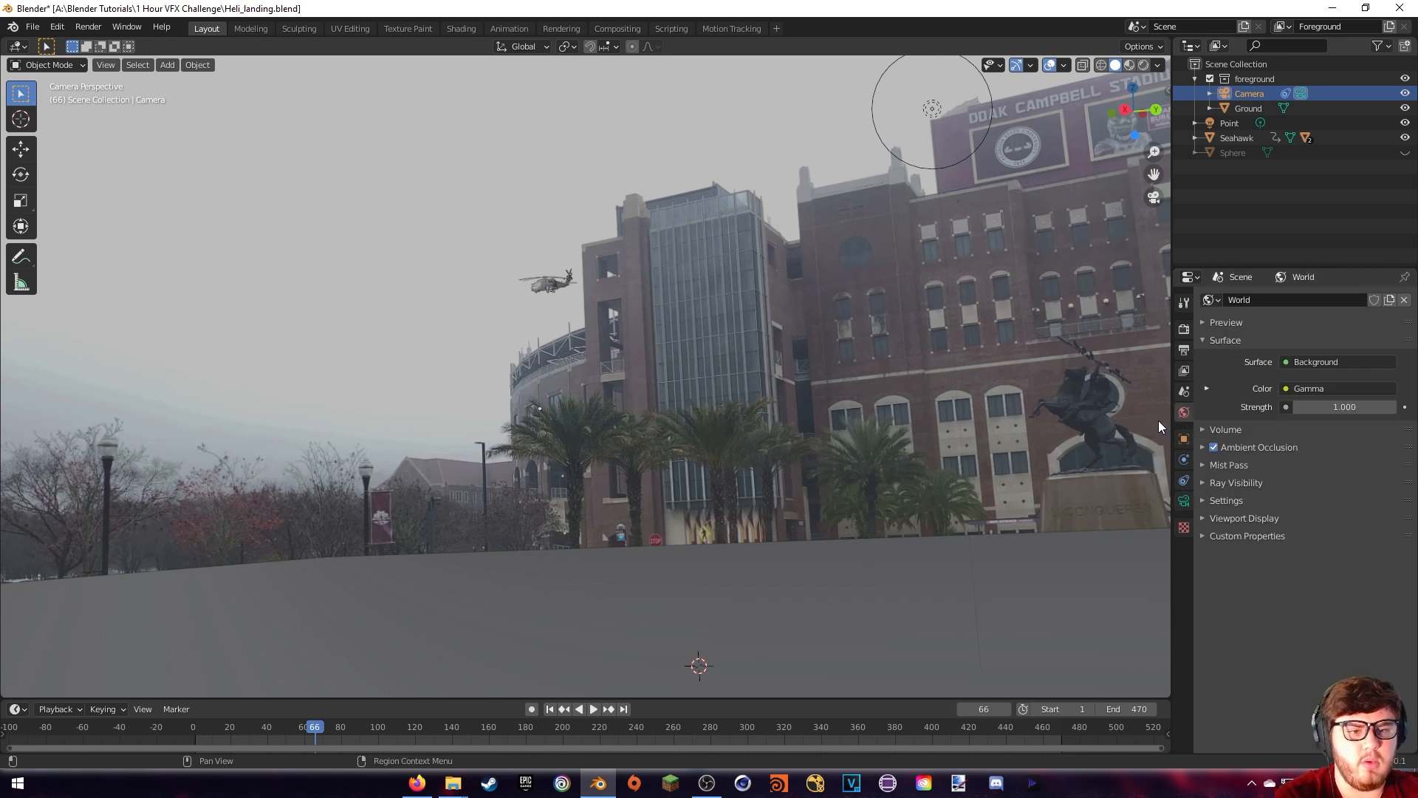
click(1206, 465)
Go to frame 6 and set the world's Mist Pass depth to 180 m so its range extends toward the distant helicopter
middle_drag(996, 455, 763, 436)
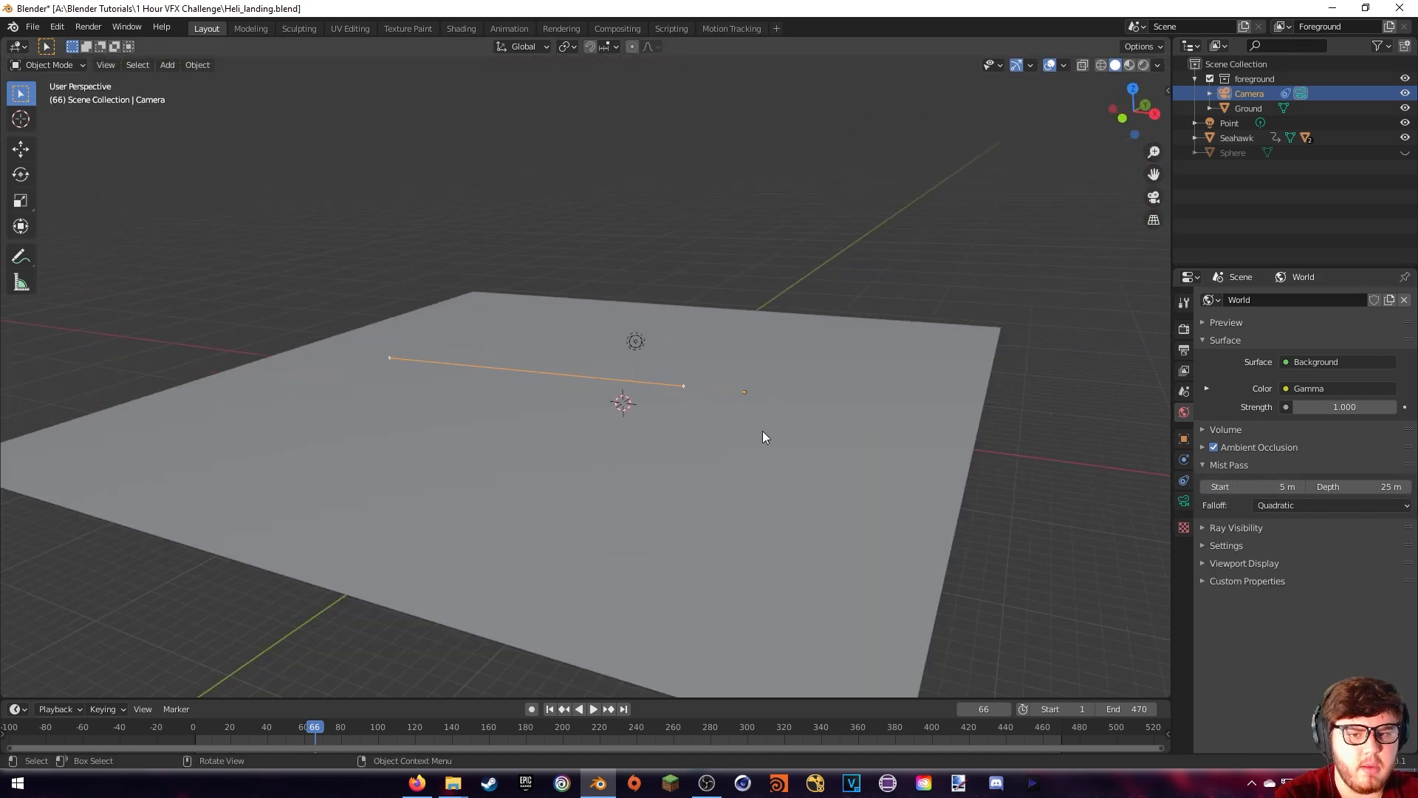
scroll(763, 437, down, 8)
scroll(569, 406, up, 2)
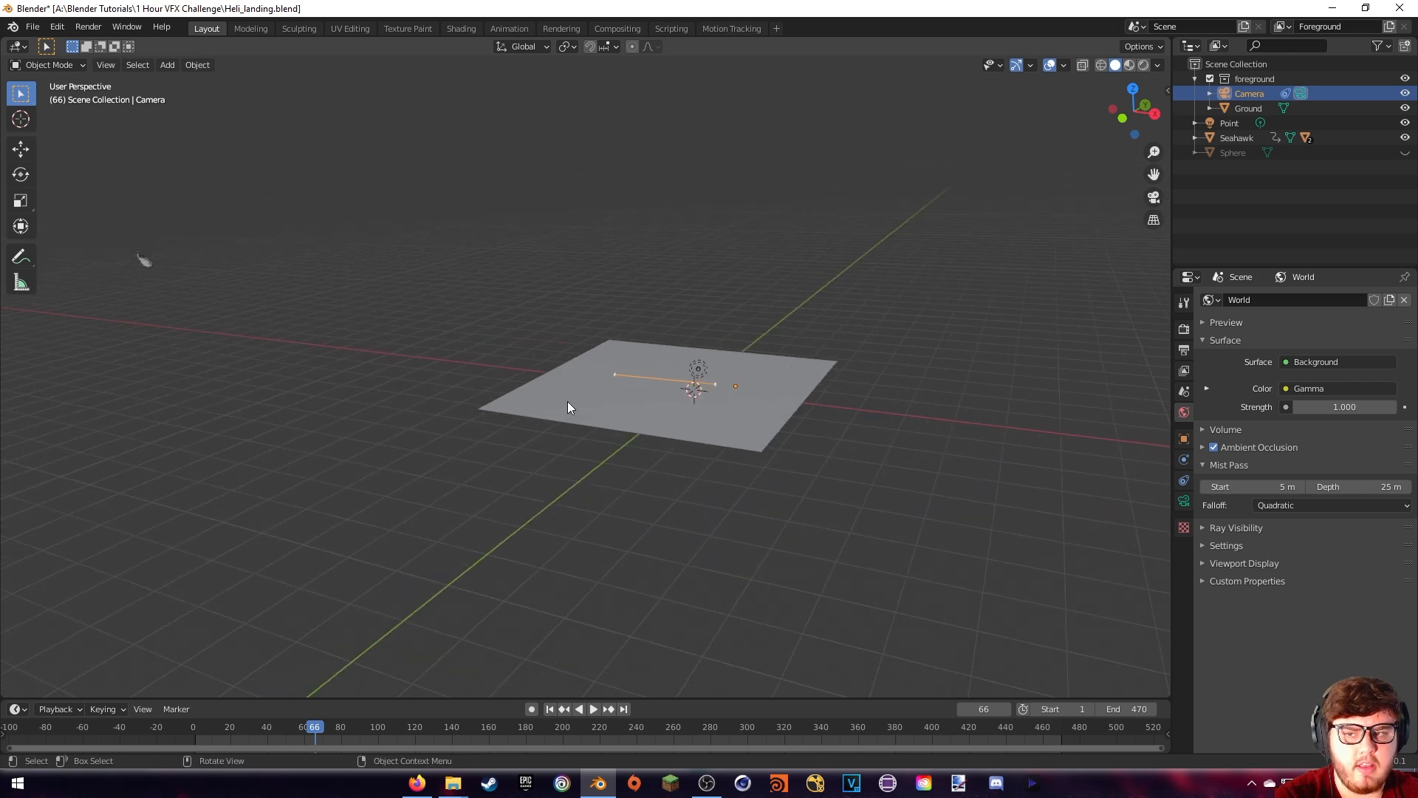
shift+middle_drag(116, 288, 285, 320)
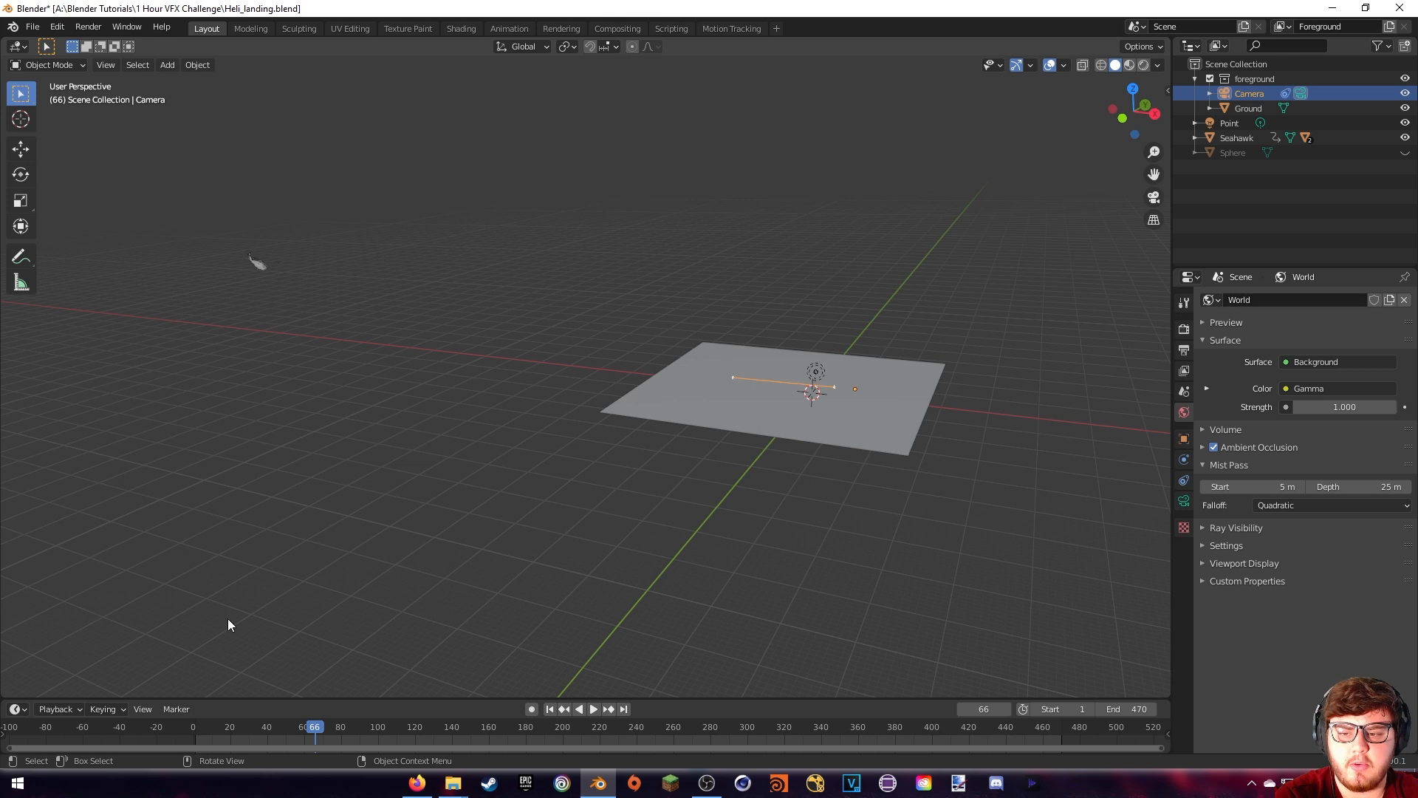
drag(228, 735, 204, 731)
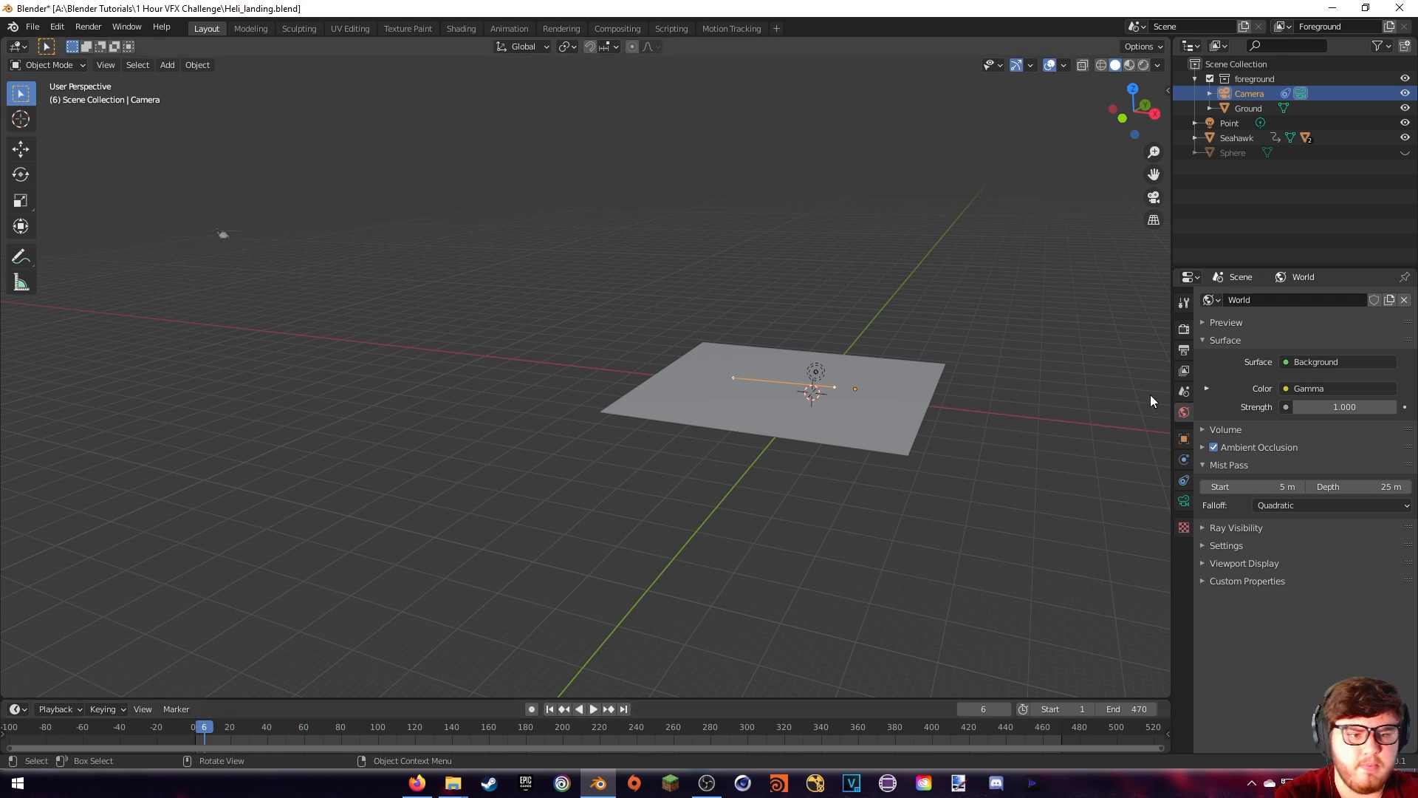
drag(1359, 486, 1410, 487)
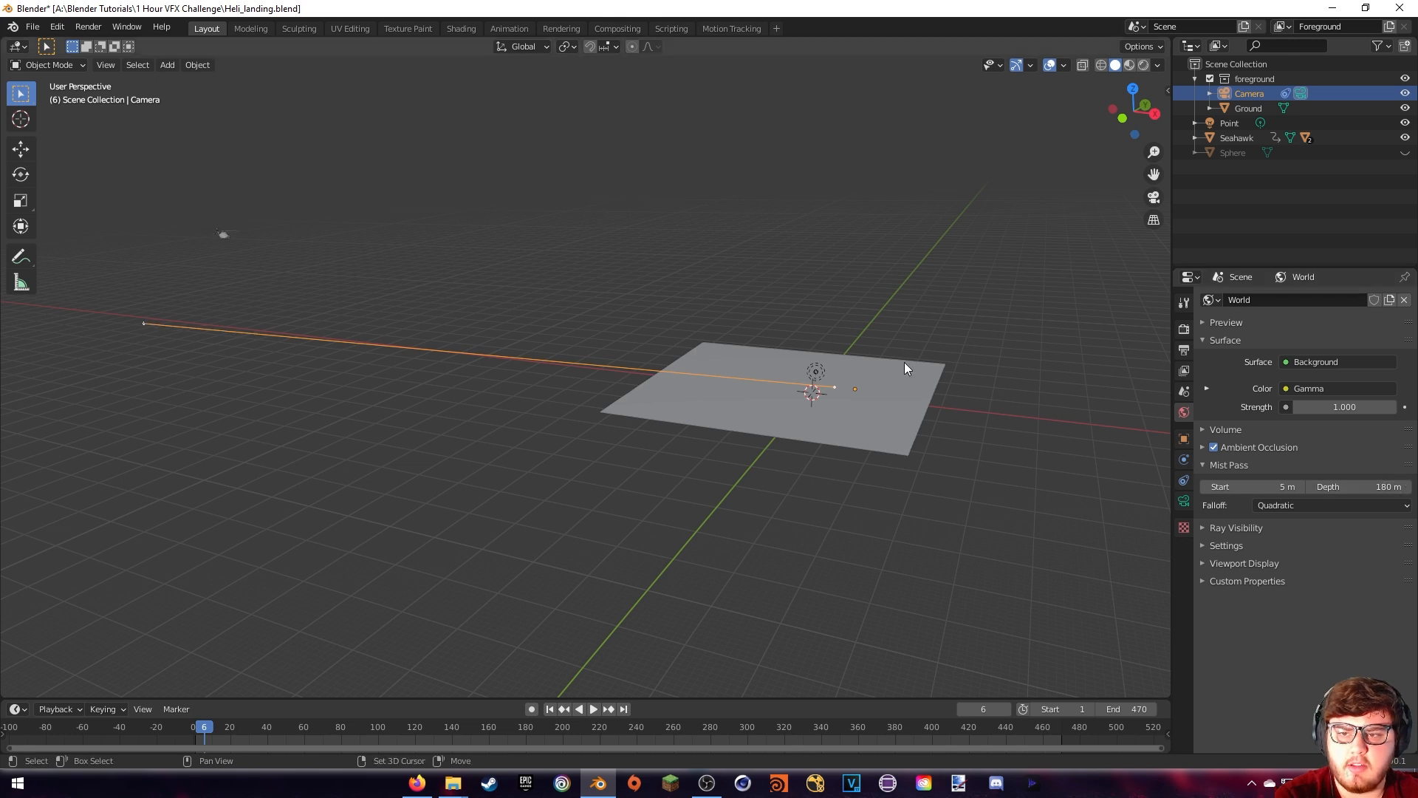
shift+middle_drag(582, 375, 662, 440)
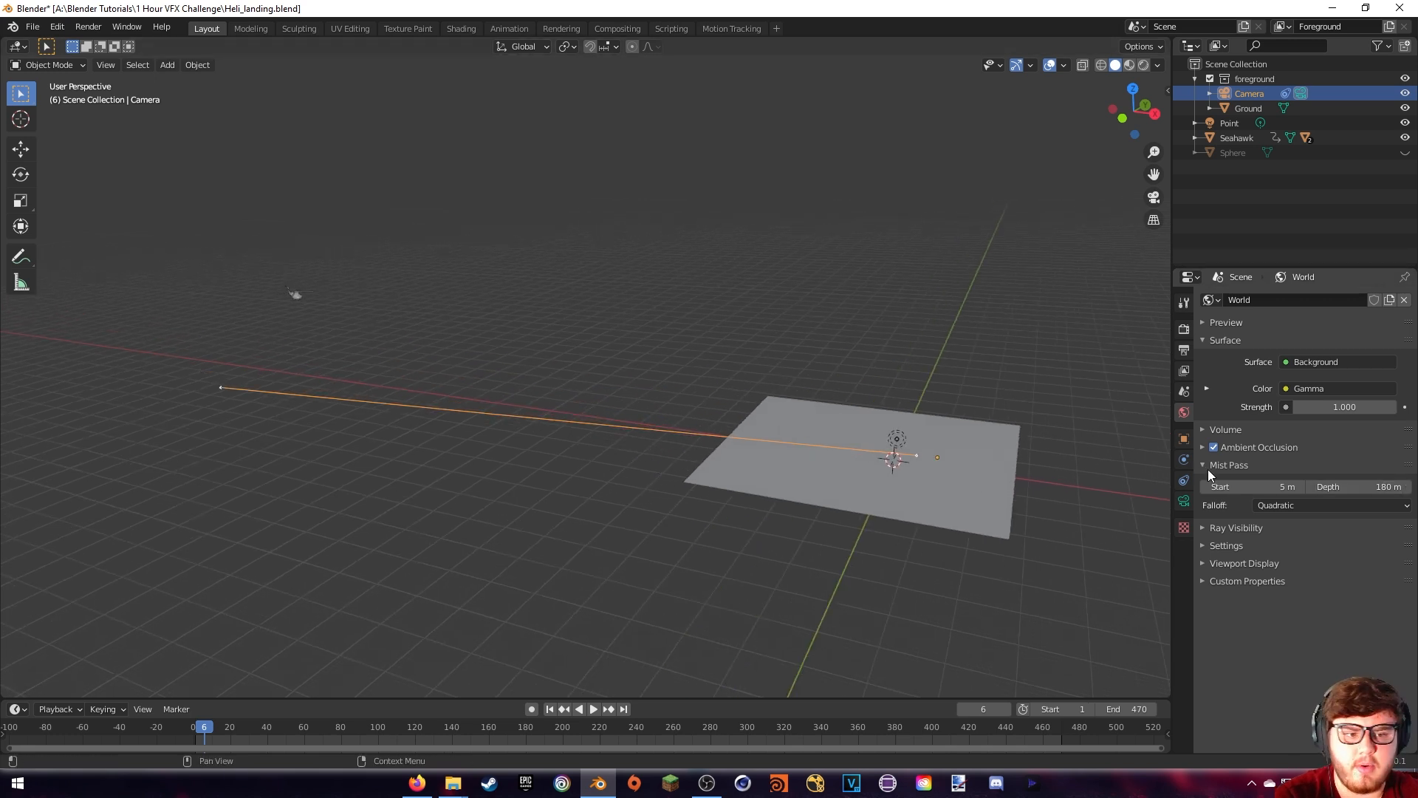
Render frame 48 with the extended mist depth and examine the helicopter in the enlarged compositor backdrop
click(88, 26)
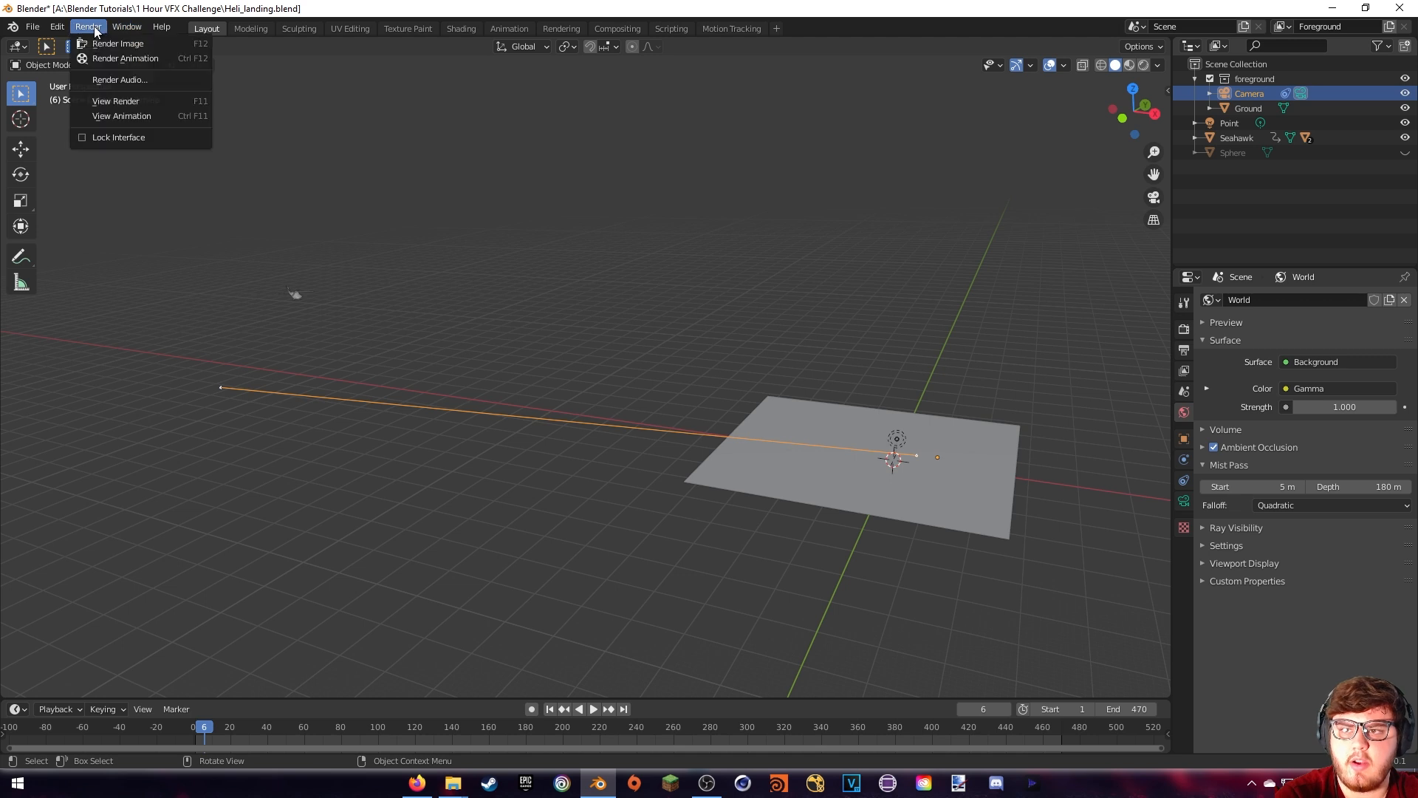
click(103, 42)
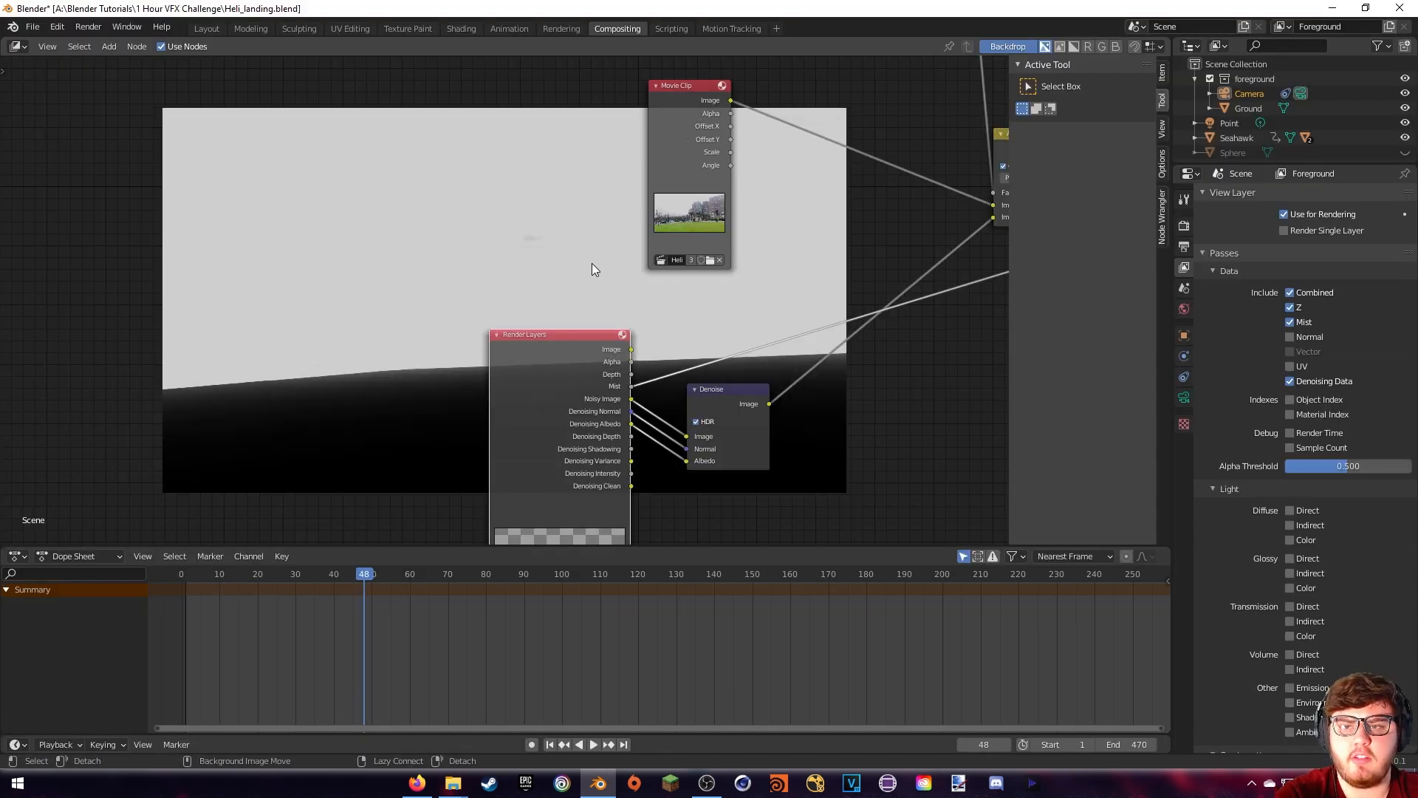
key(alt+v)
key(alt+v)
key(alt+v)
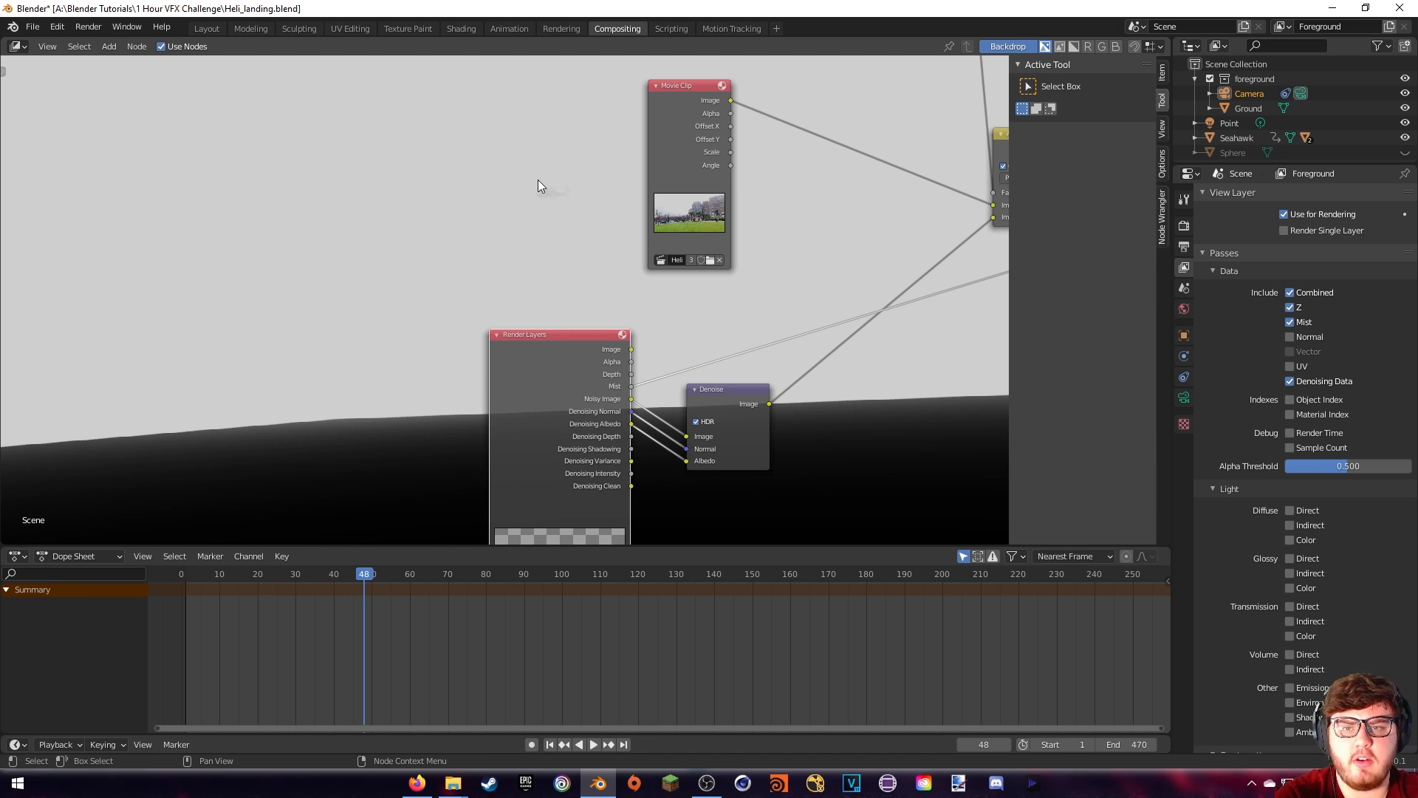
click(564, 194)
scroll(843, 276, up, 2)
Add a Mix node, connecting the Denoise image to its Image inputs and the Render Layers Mist output to its Fac
middle_drag(842, 276, 824, 249)
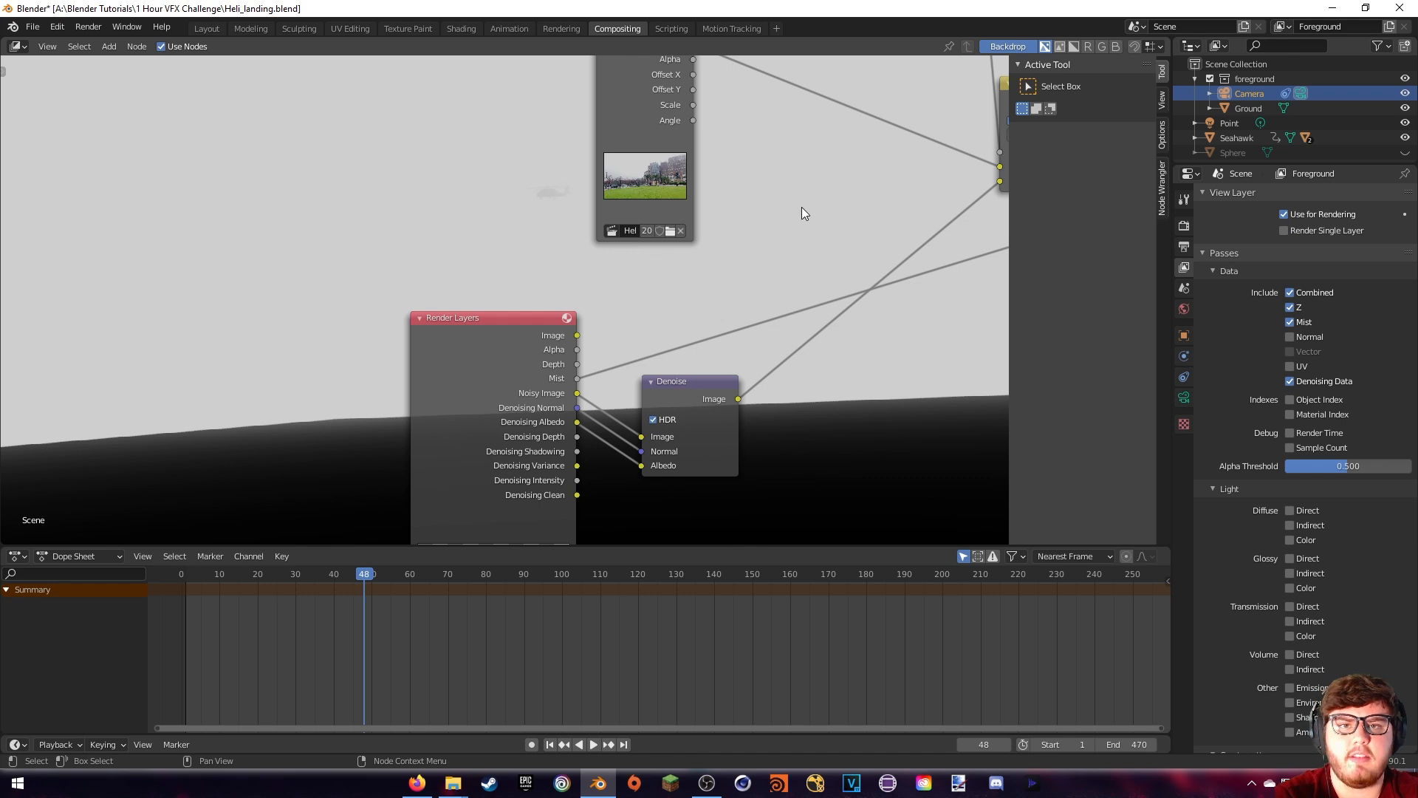
middle_drag(863, 332, 735, 307)
key(shift+a)
click(764, 301)
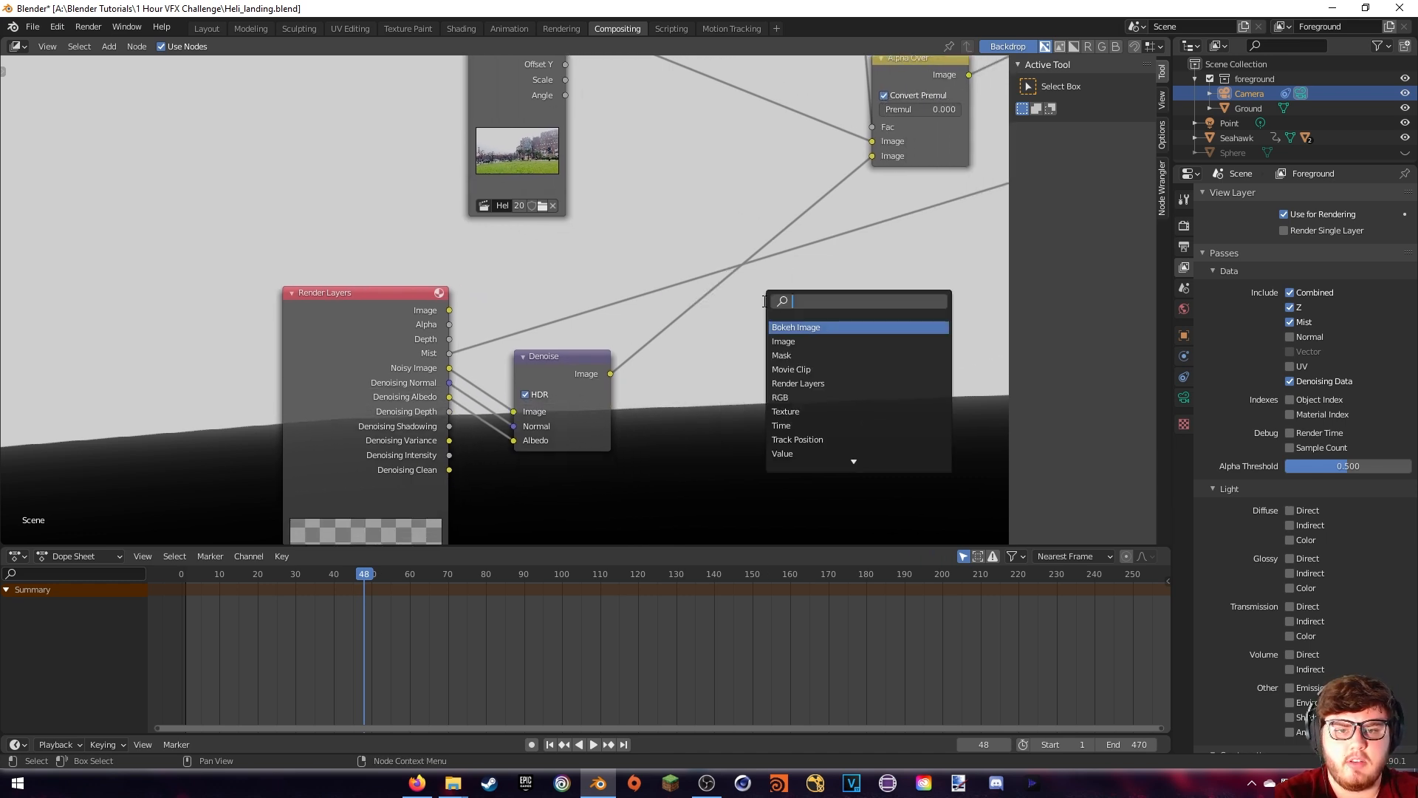
text(mix)
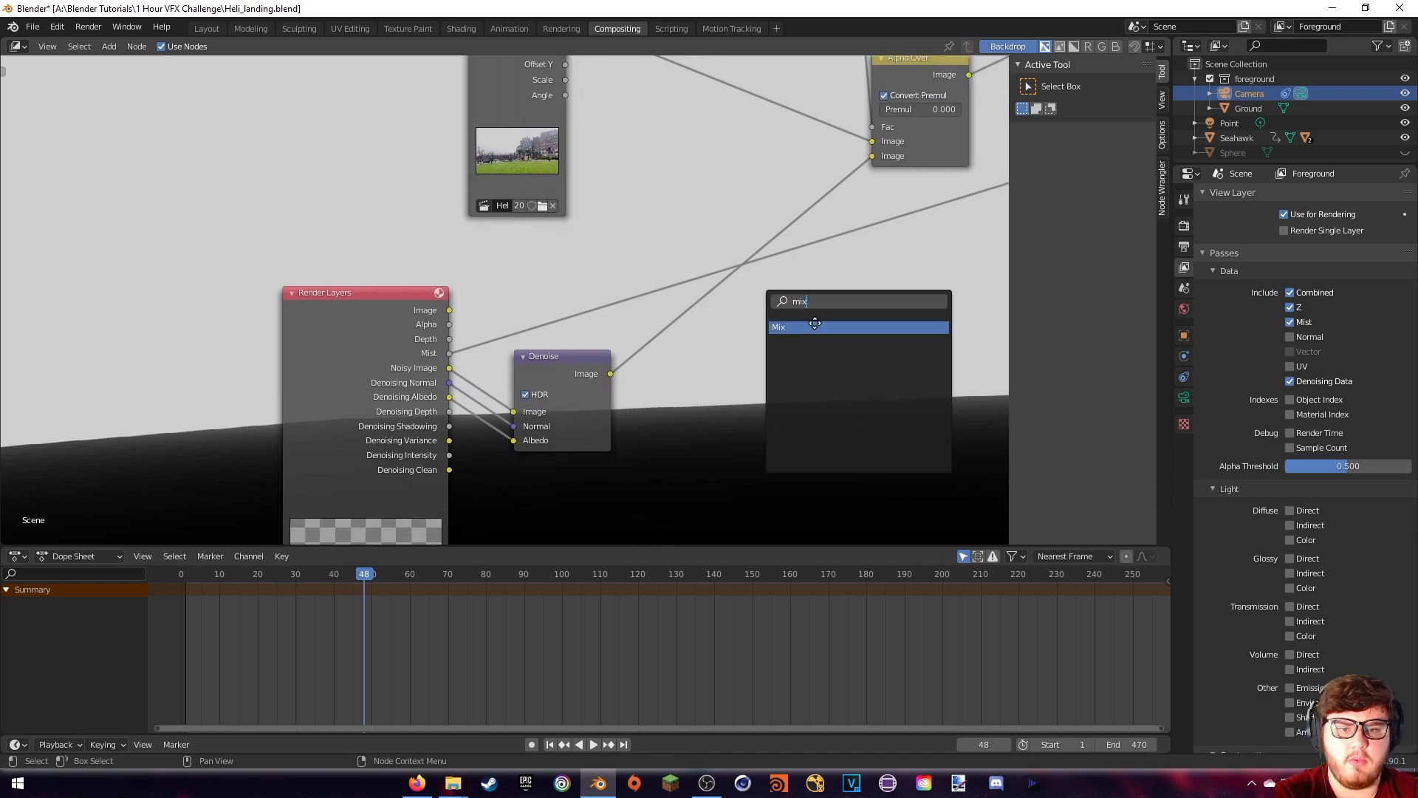
key(Return)
click(800, 256)
drag(608, 373, 811, 393)
drag(445, 357, 812, 363)
middle_drag(738, 330, 654, 337)
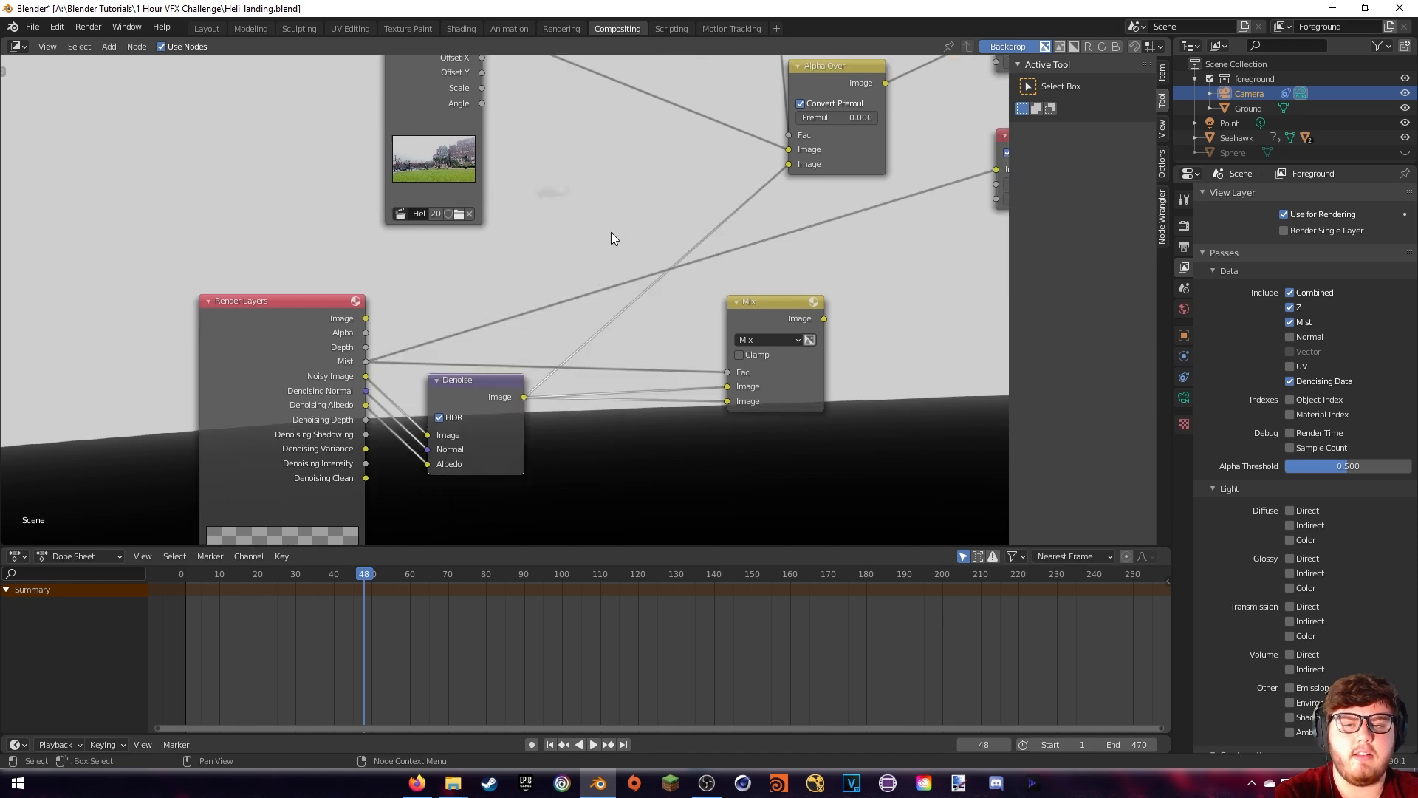
Set the Mix node's blend mode to Screen, insert it between Denoise and Alpha Over, and preview it in the Viewer
click(764, 340)
click(769, 443)
drag(749, 317, 693, 304)
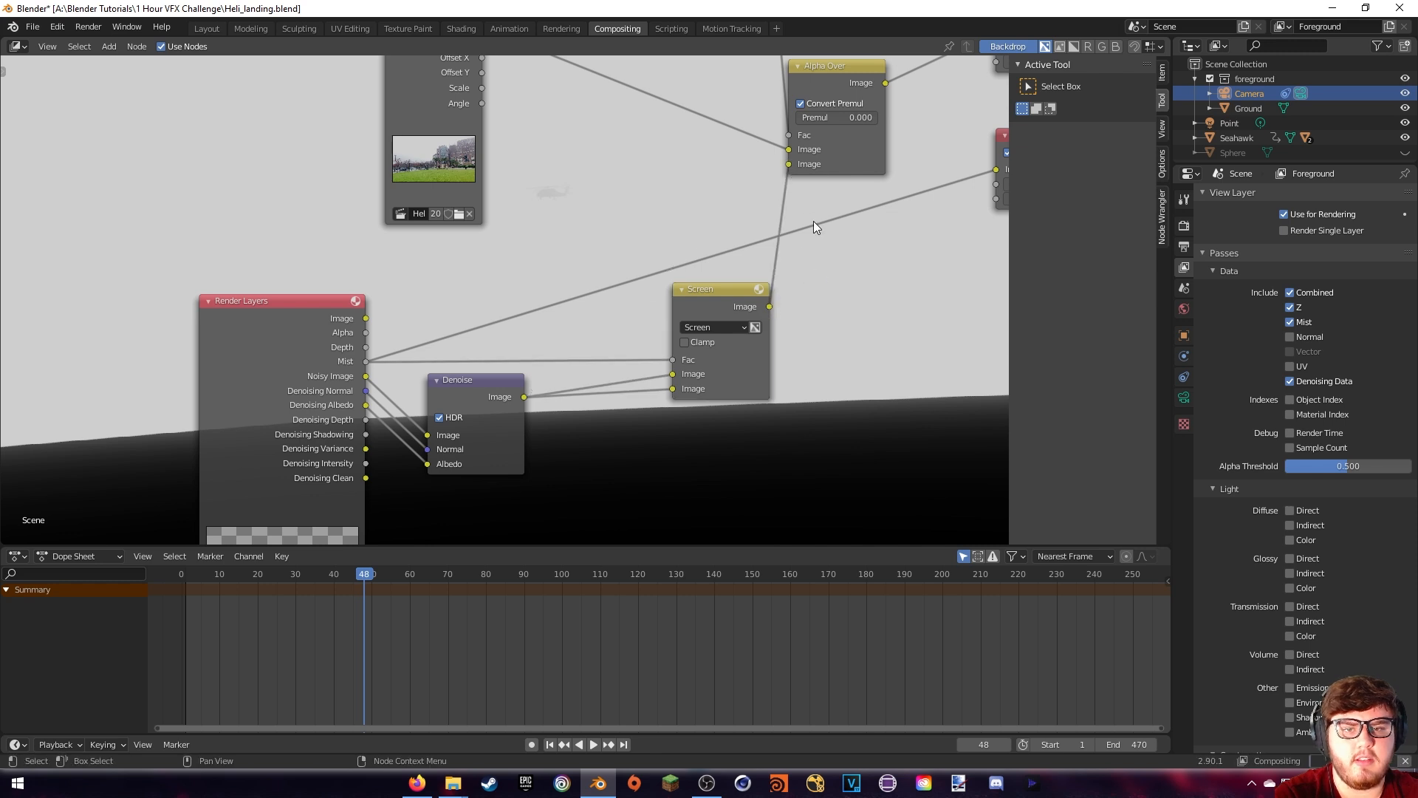
middle_drag(814, 225, 712, 243)
ctrl+shift+click(648, 308)
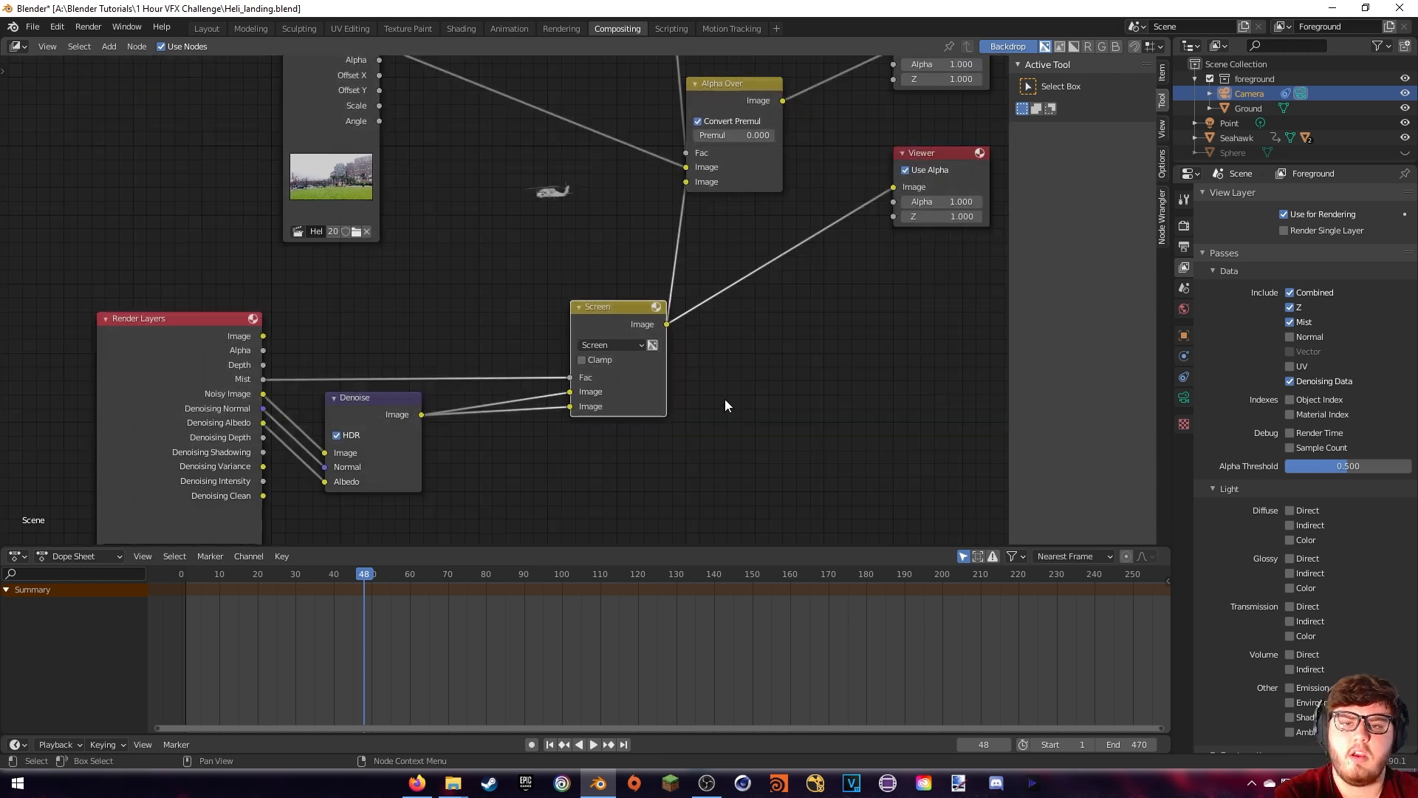
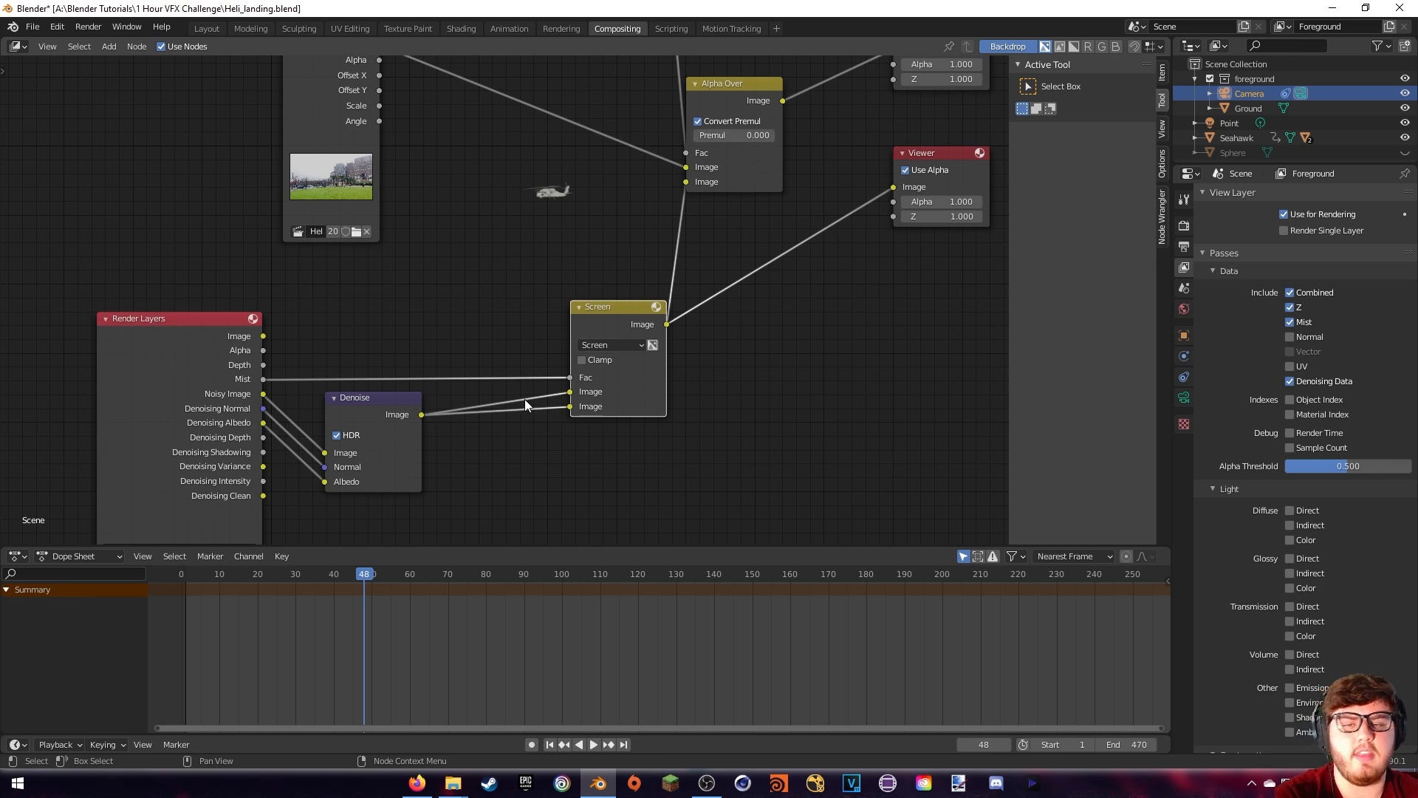
Insert a Gamma node between Denoise and the Screen node's second Image input, and route its output to the Viewer
key(shift+a)
click(527, 473)
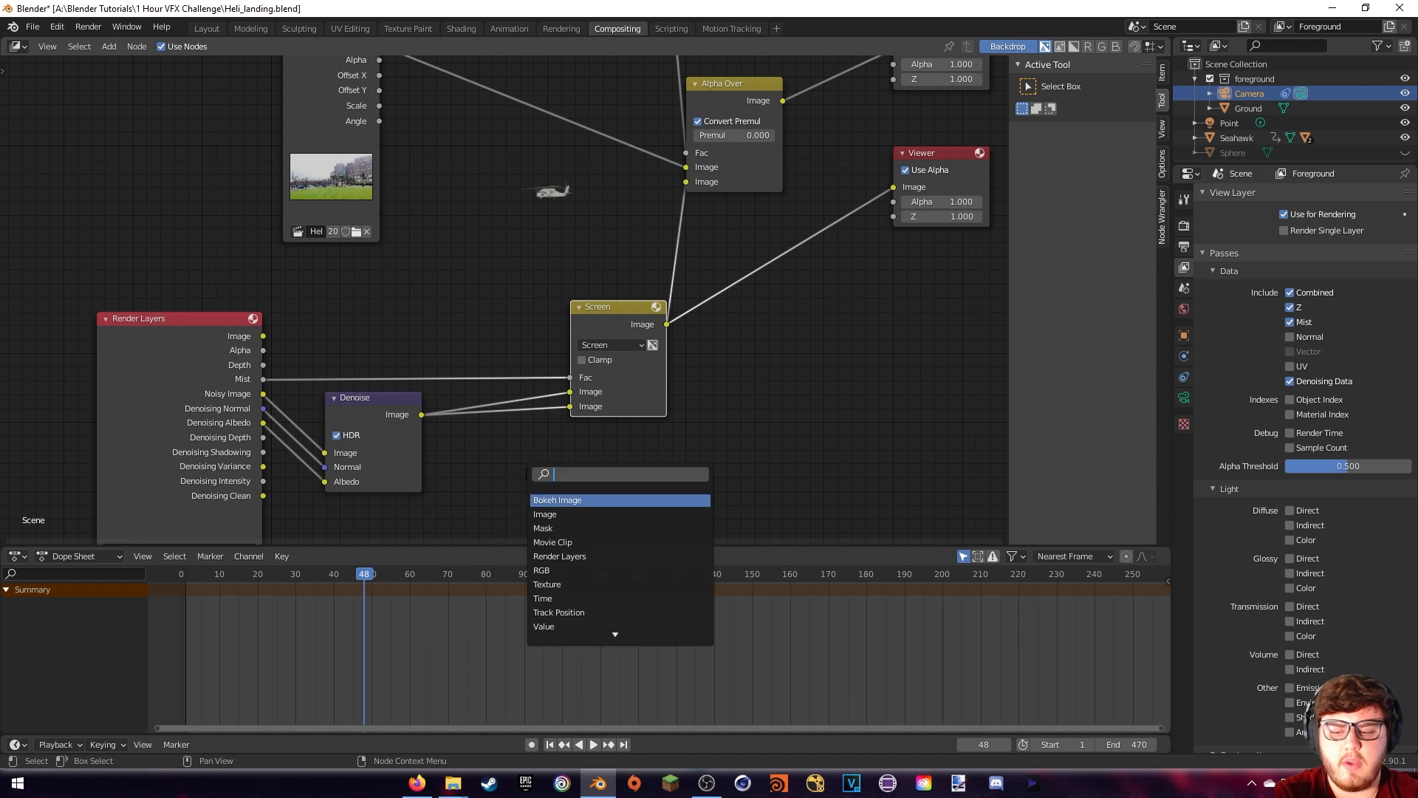
text(gamma)
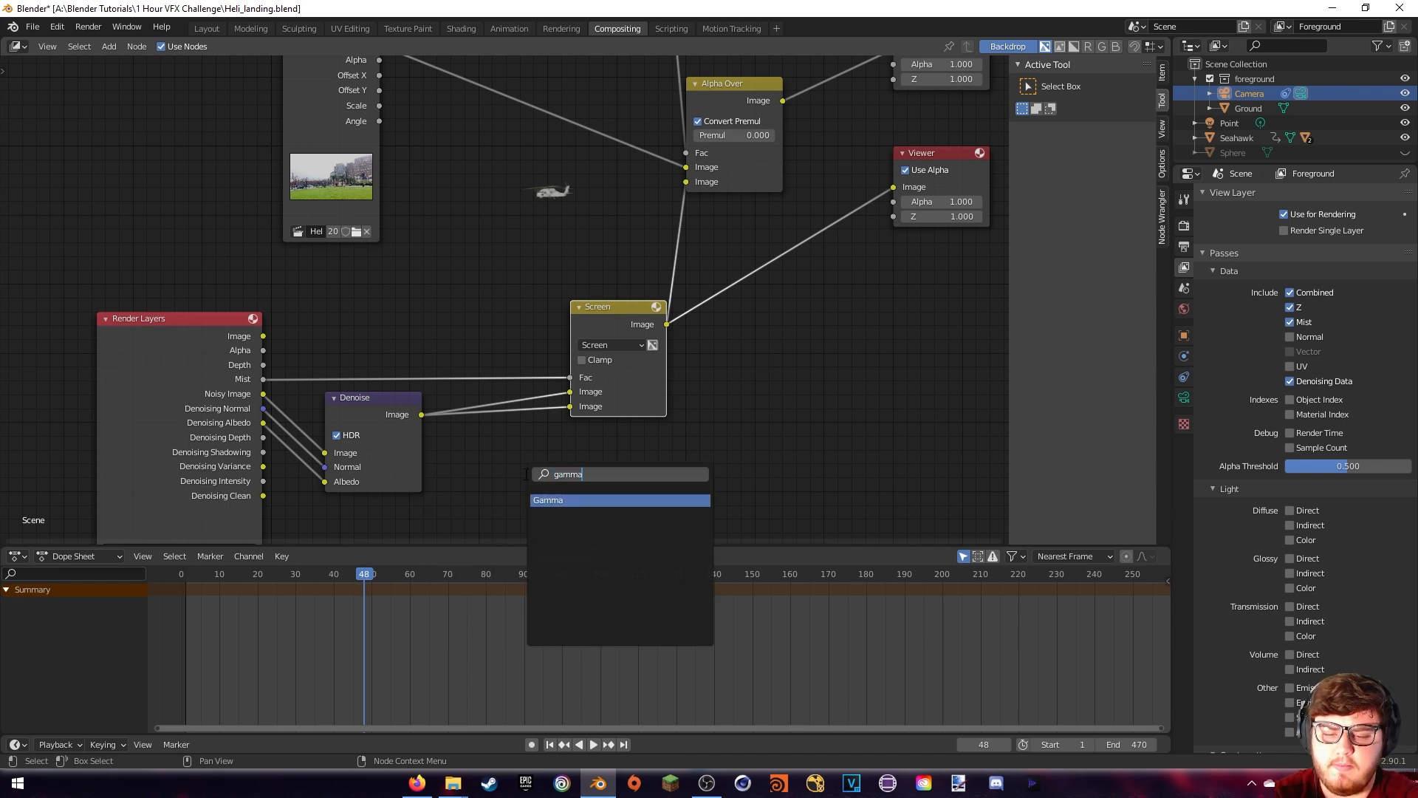
click(547, 500)
click(517, 446)
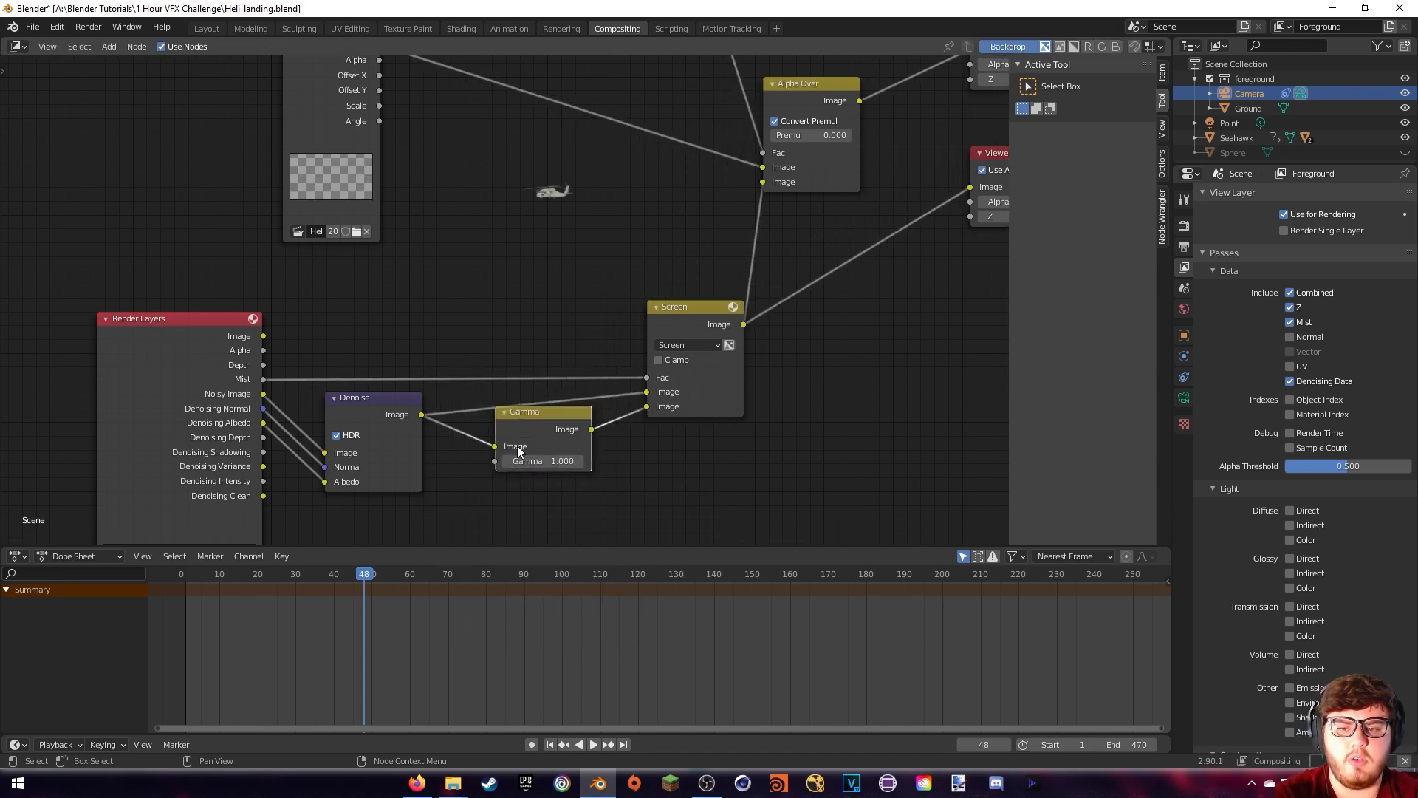
drag(563, 439, 556, 453)
ctrl+shift+click(574, 451)
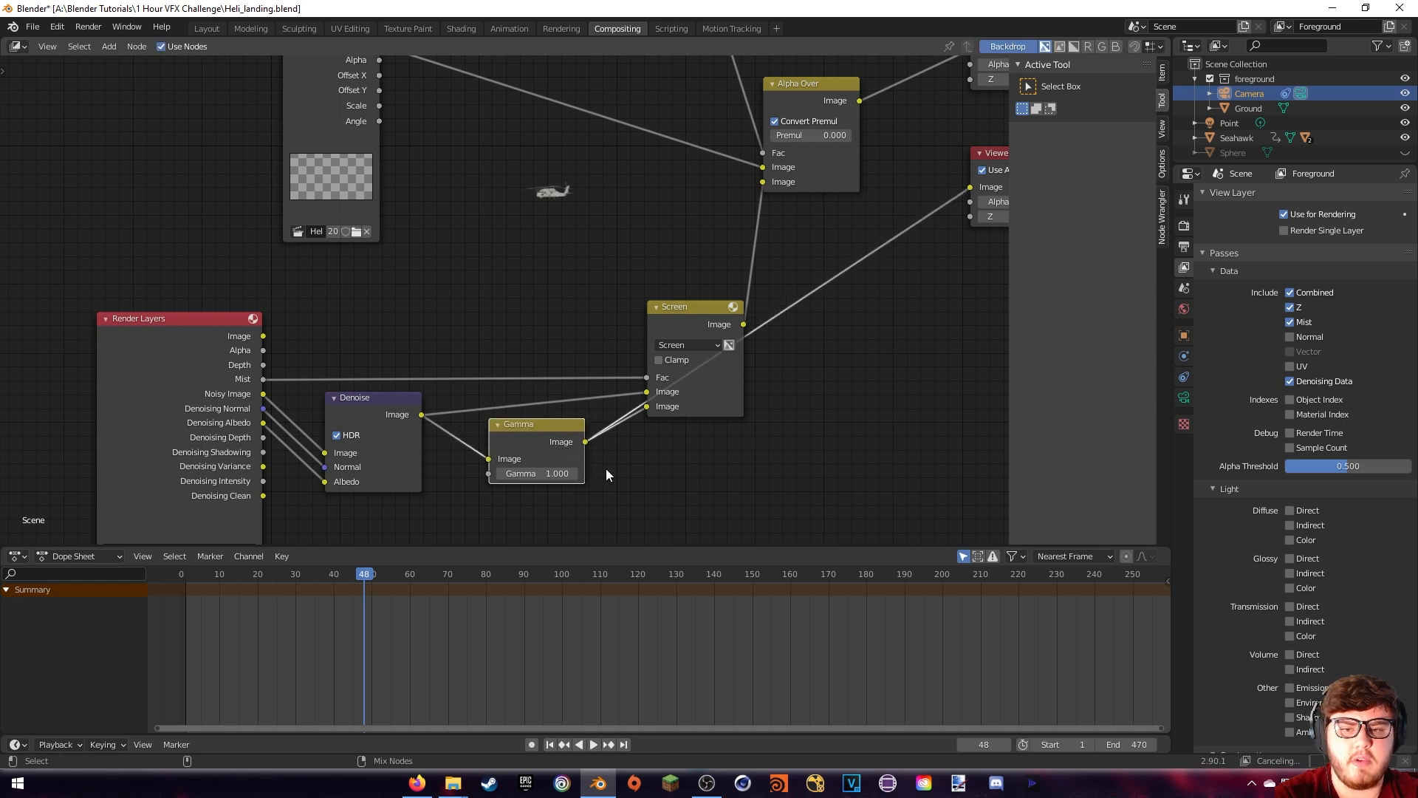
Lower the Gamma node's value to 0.6 and route the Alpha Over output to the Viewer to judge the helicopter's haze
middle_drag(811, 452, 796, 456)
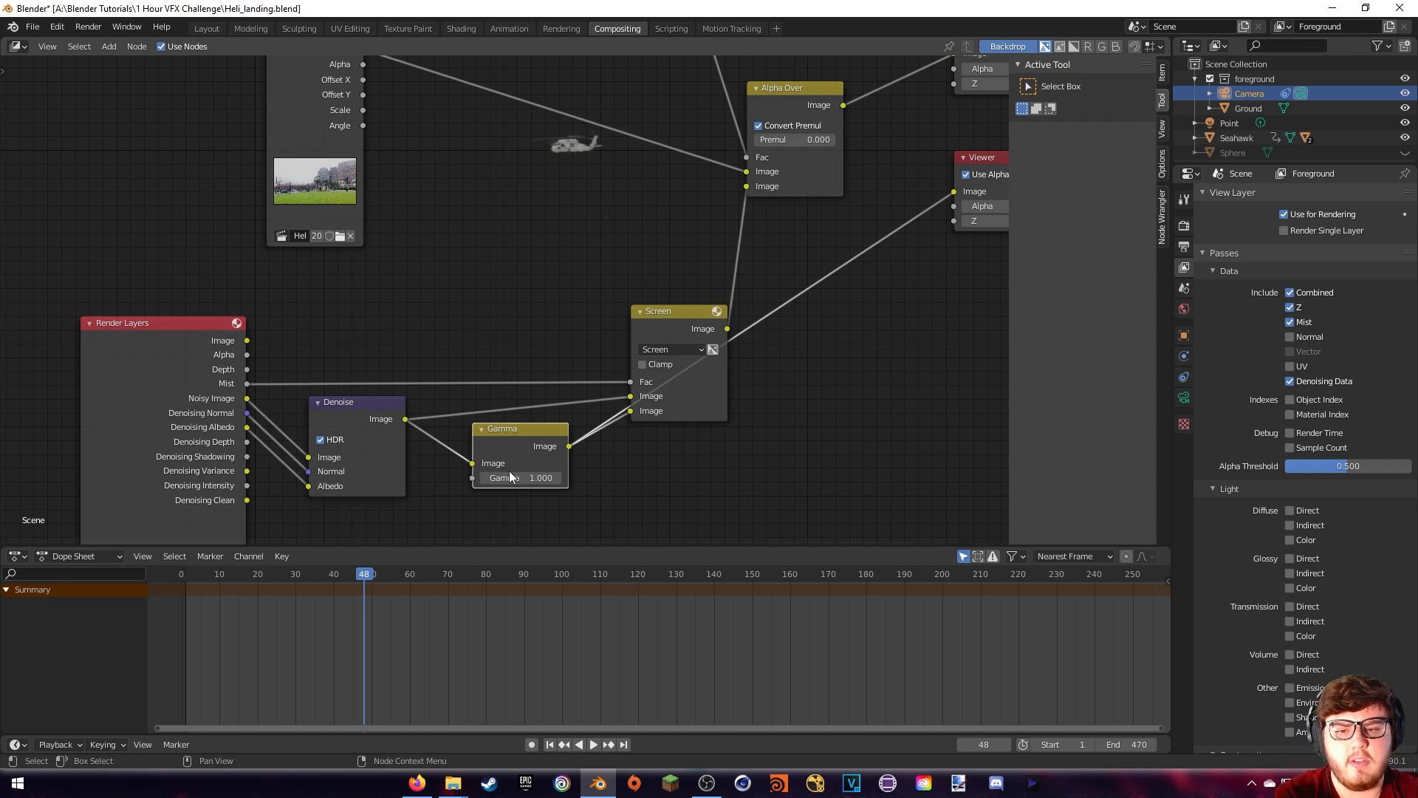
drag(511, 477, 483, 477)
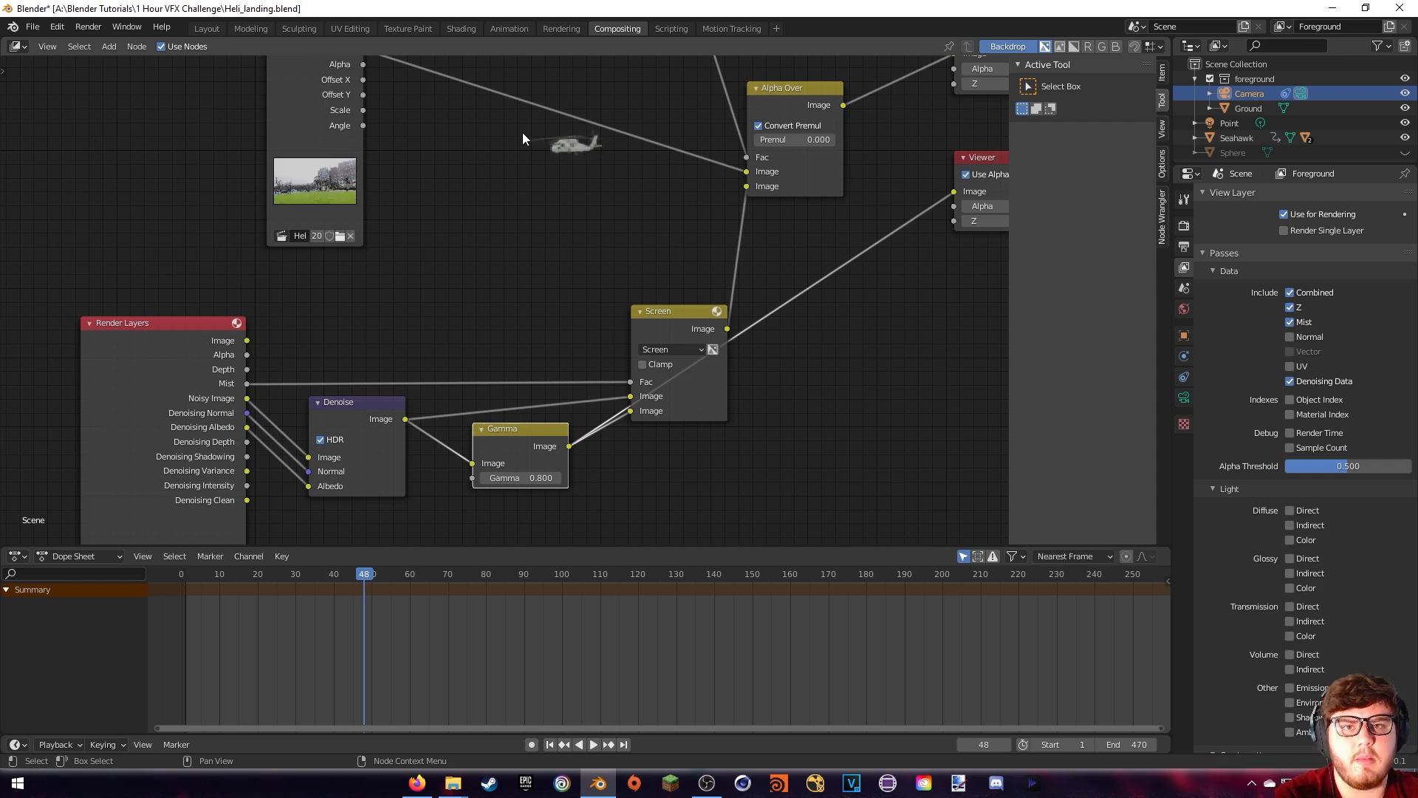
click(484, 478)
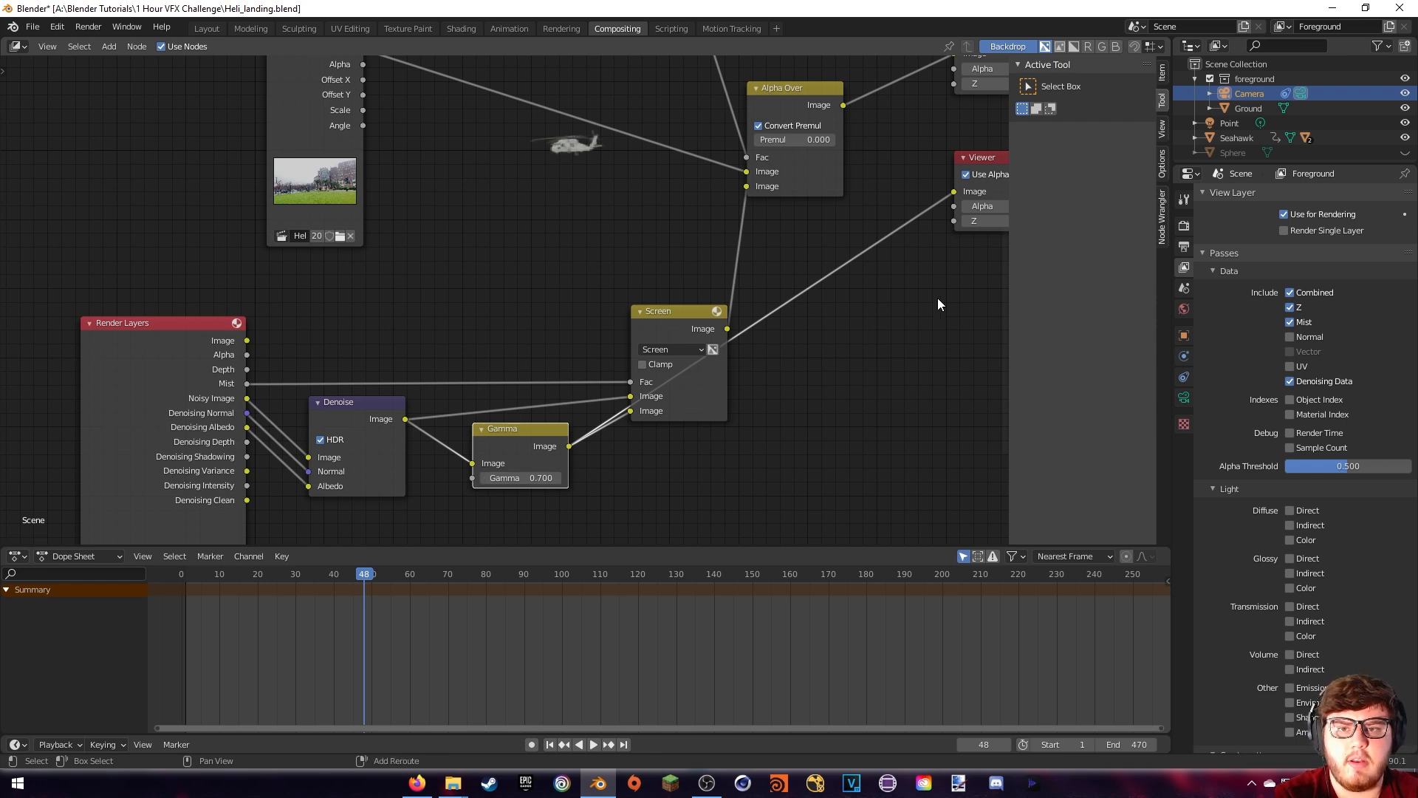
middle_drag(938, 299, 787, 319)
ctrl+shift+click(653, 115)
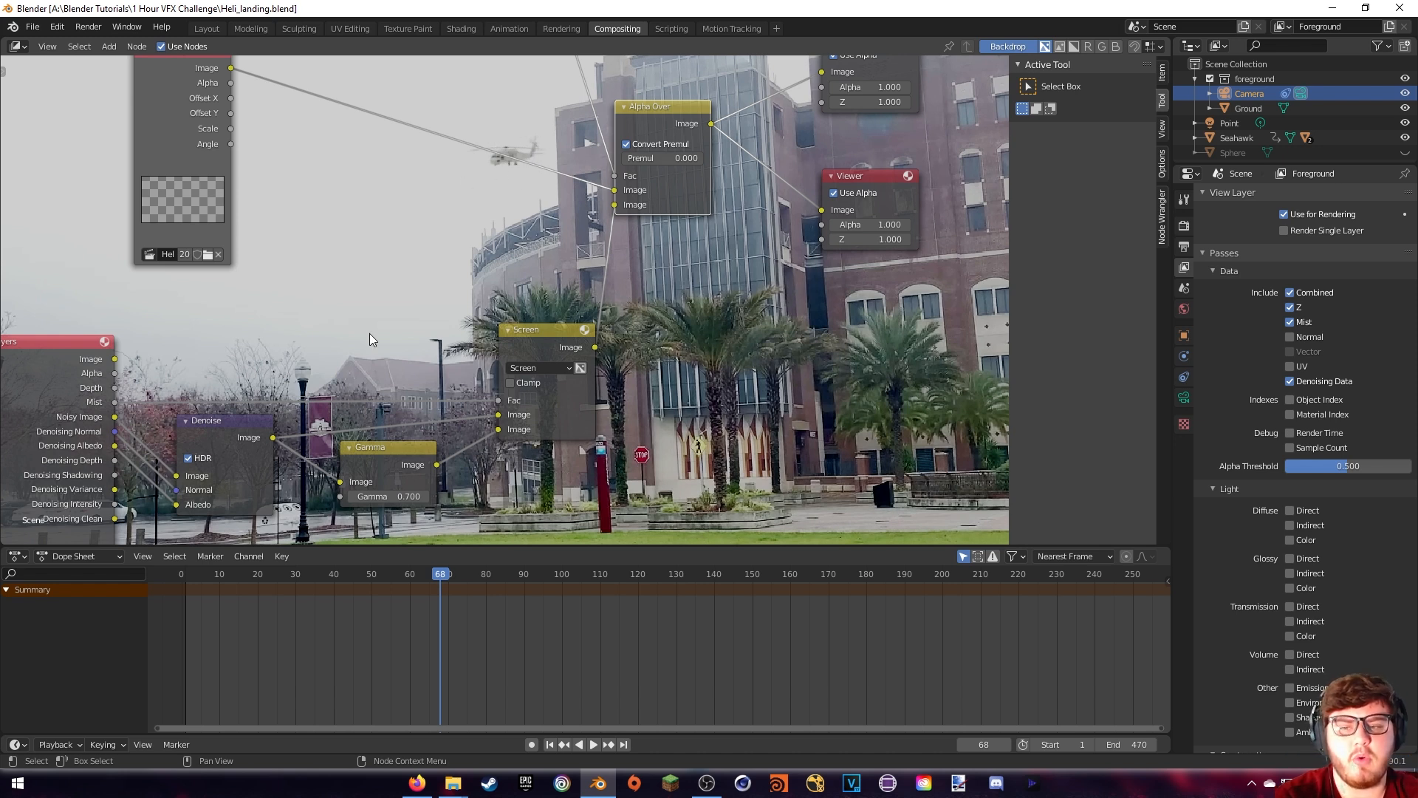
click(352, 497)
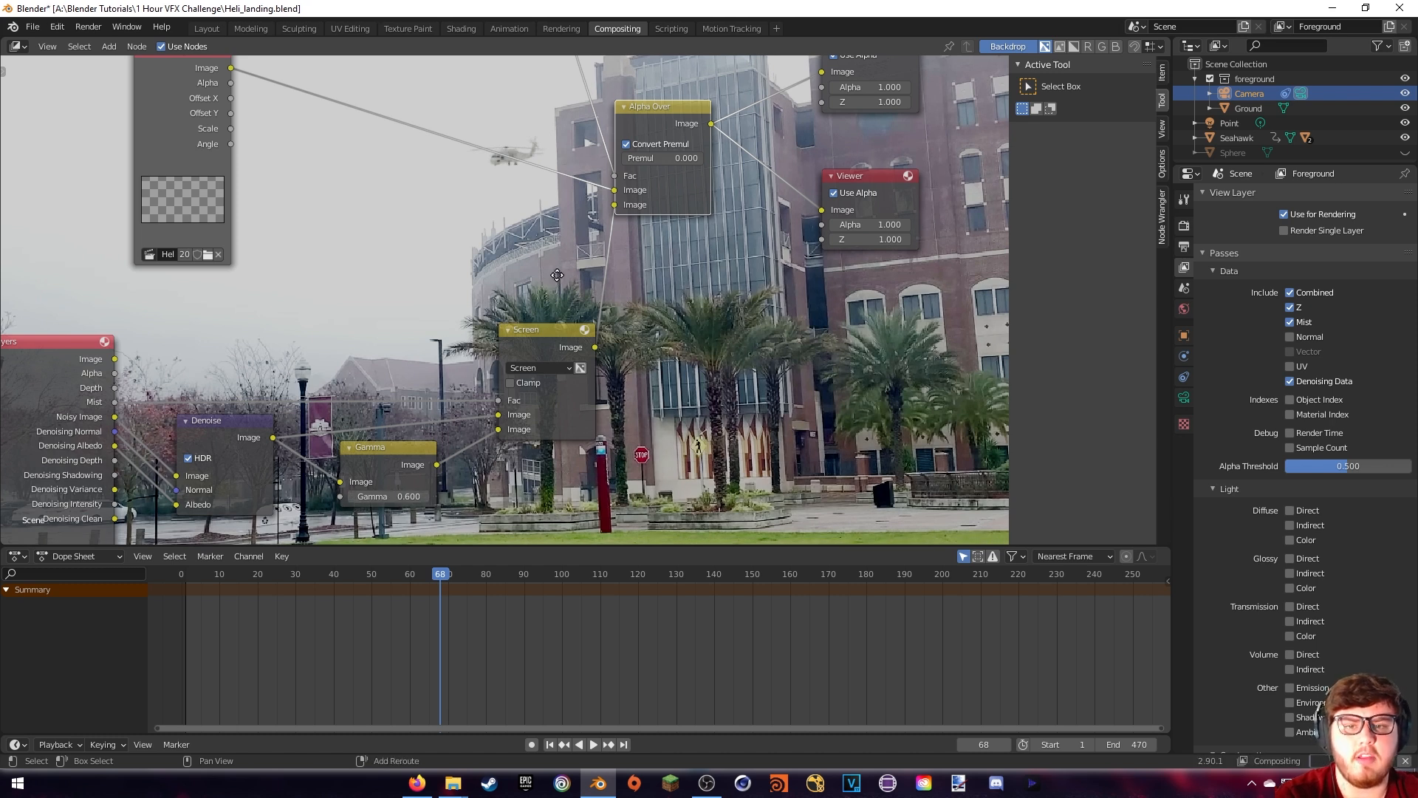
middle_drag(550, 270, 523, 275)
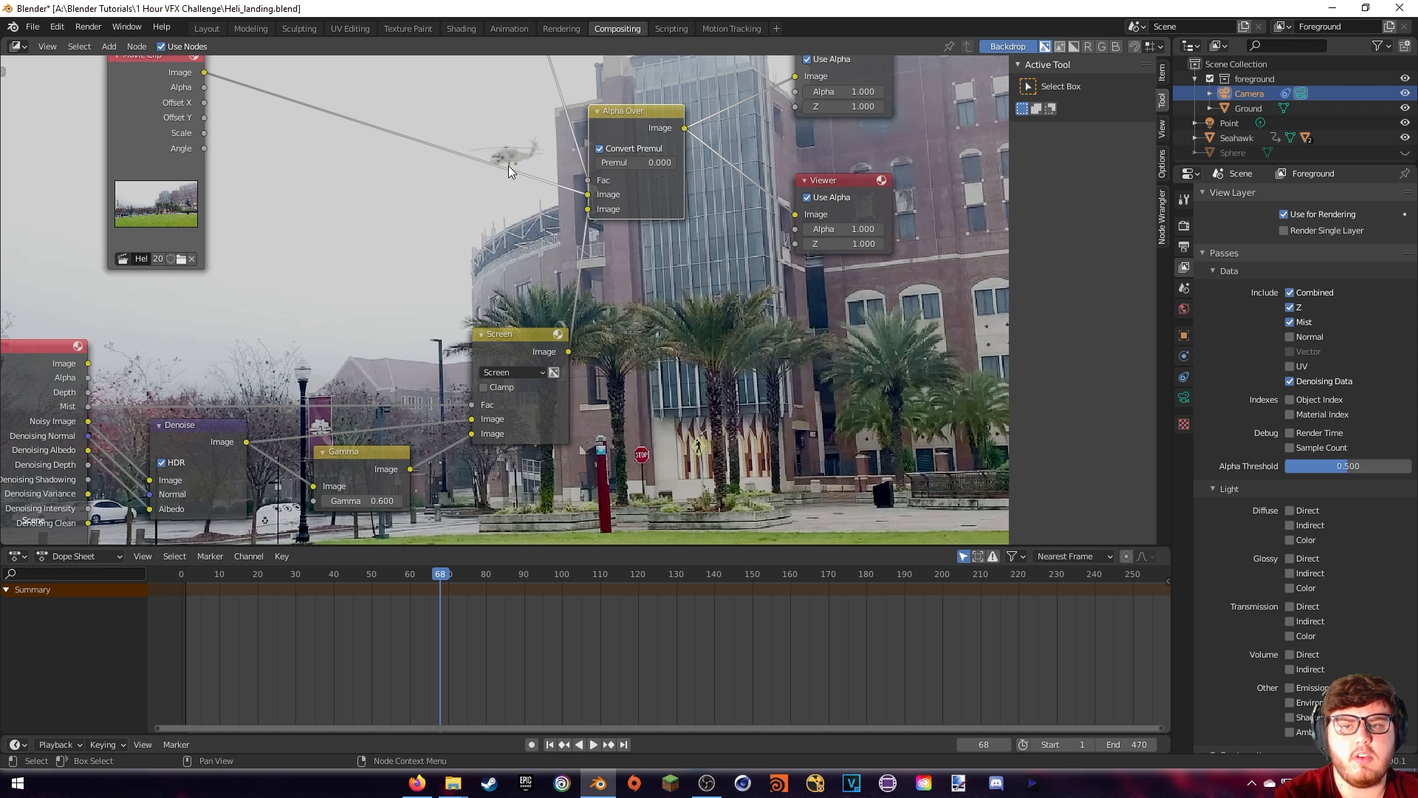
Render frame 224 and examine how the helicopter blends into the haze, and check the composite at frame 368
click(1033, 575)
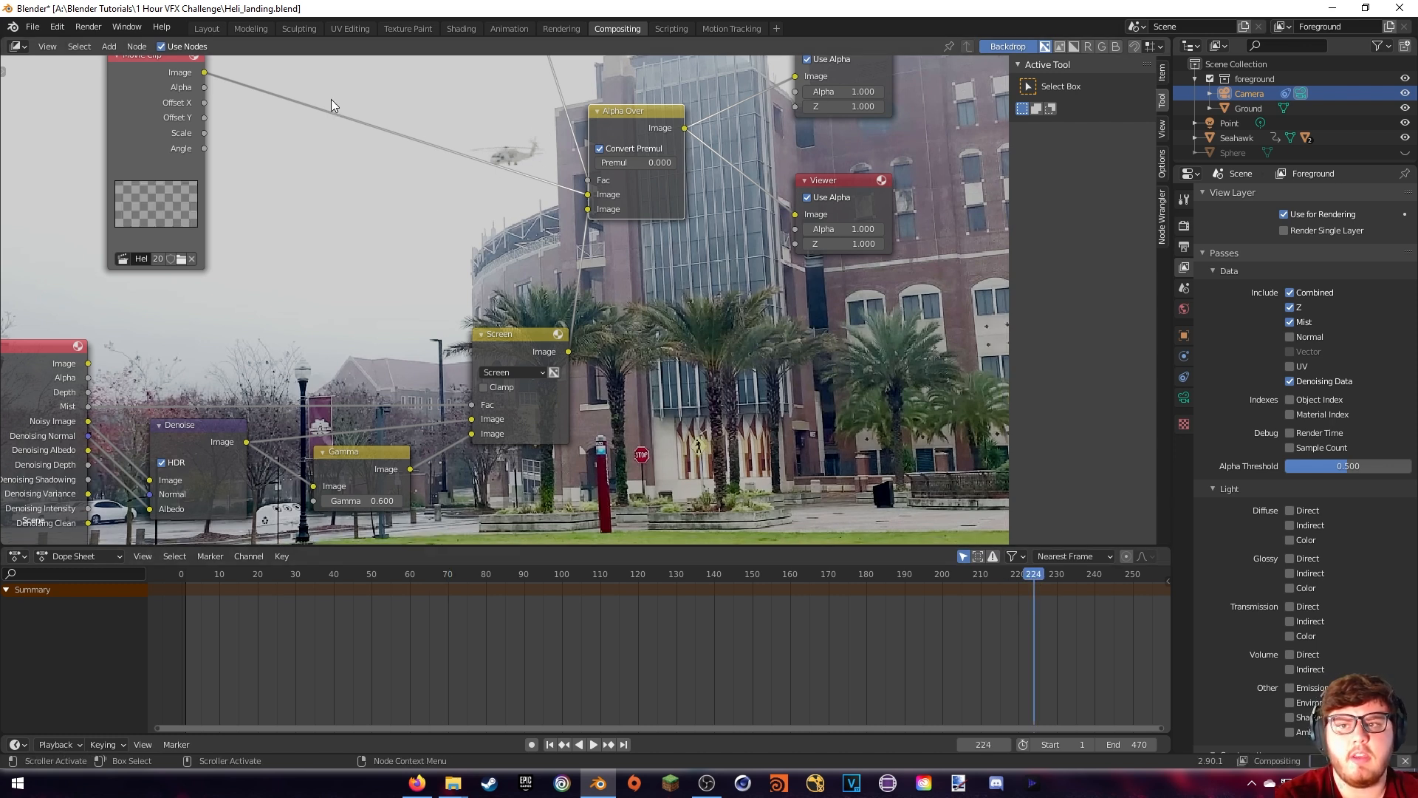
click(88, 27)
click(104, 42)
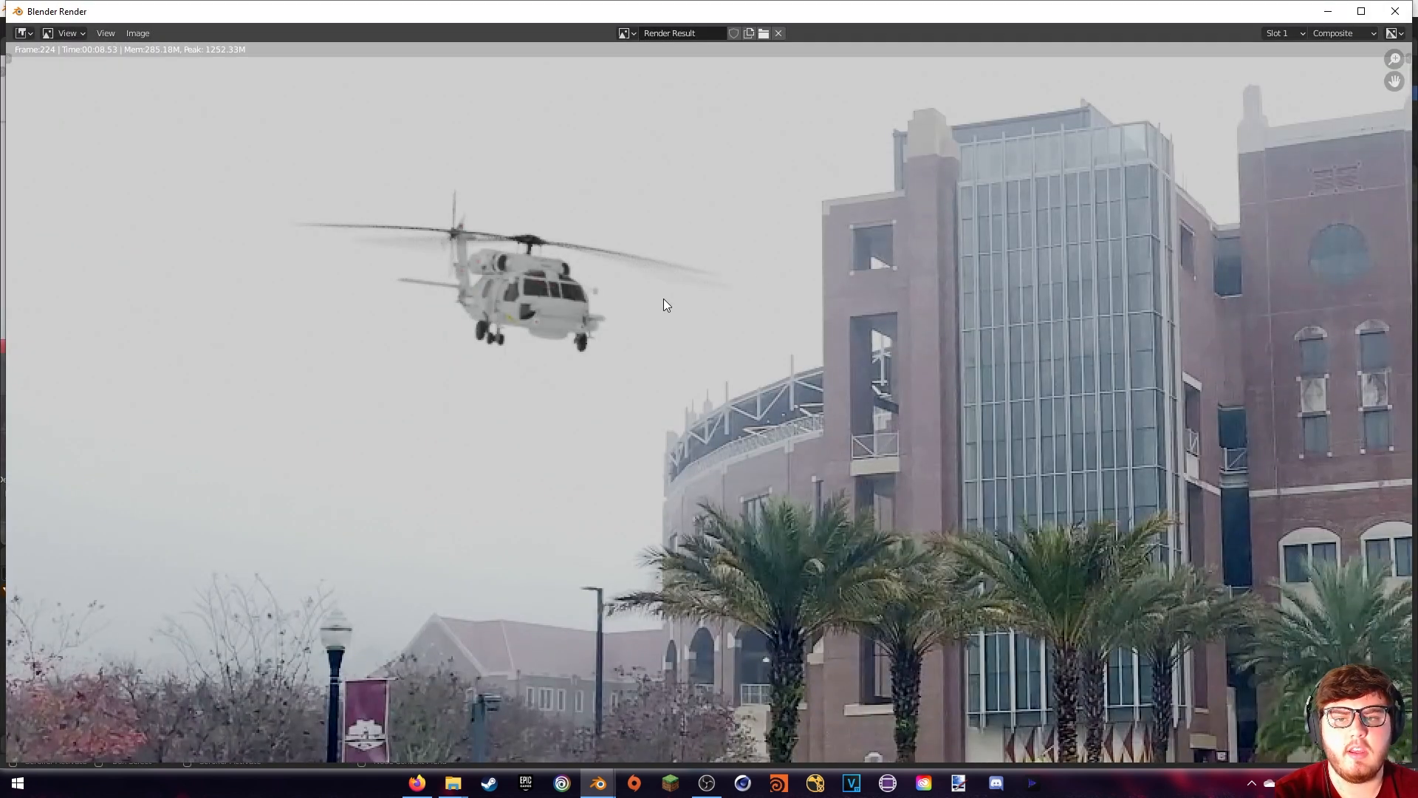
middle_drag(571, 284, 574, 265)
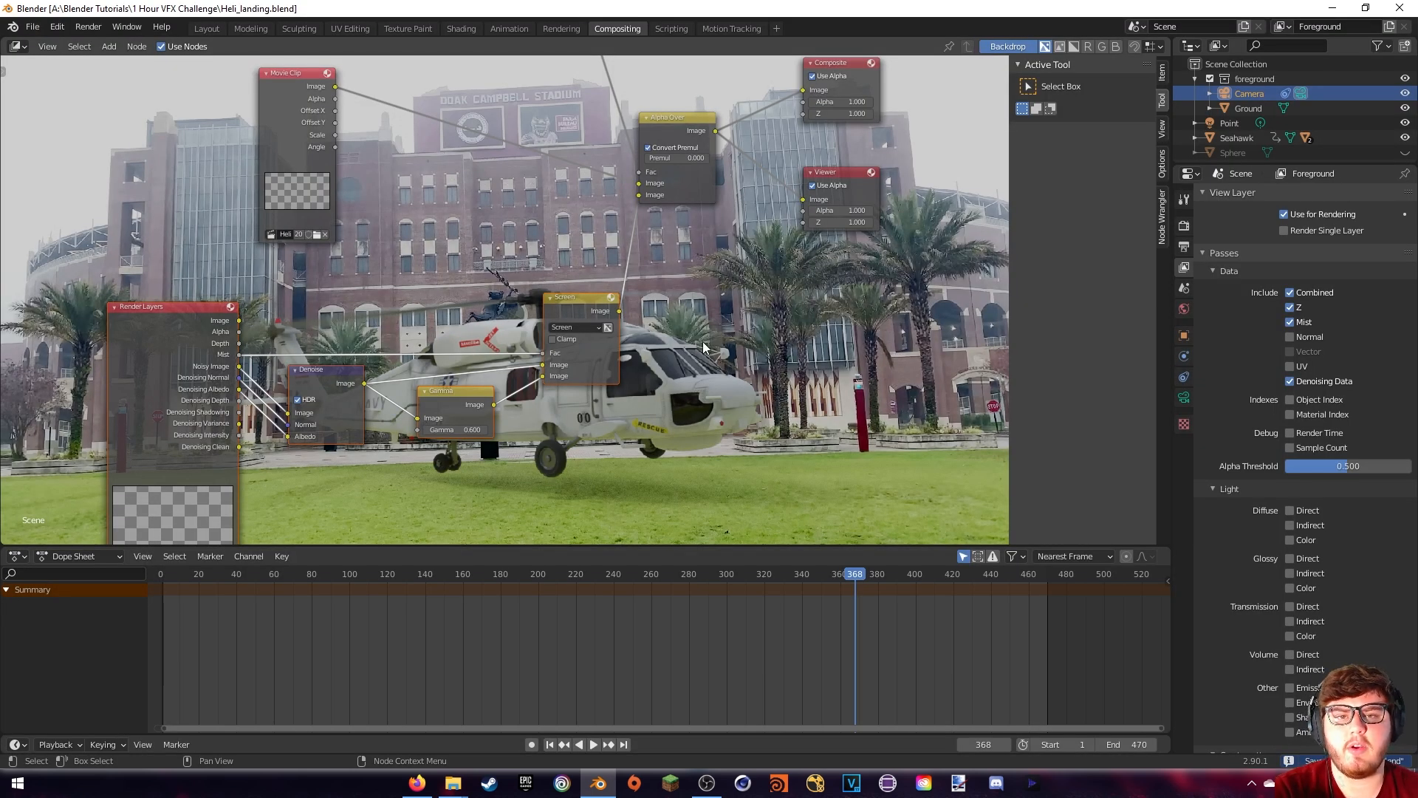
middle_drag(766, 294, 846, 344)
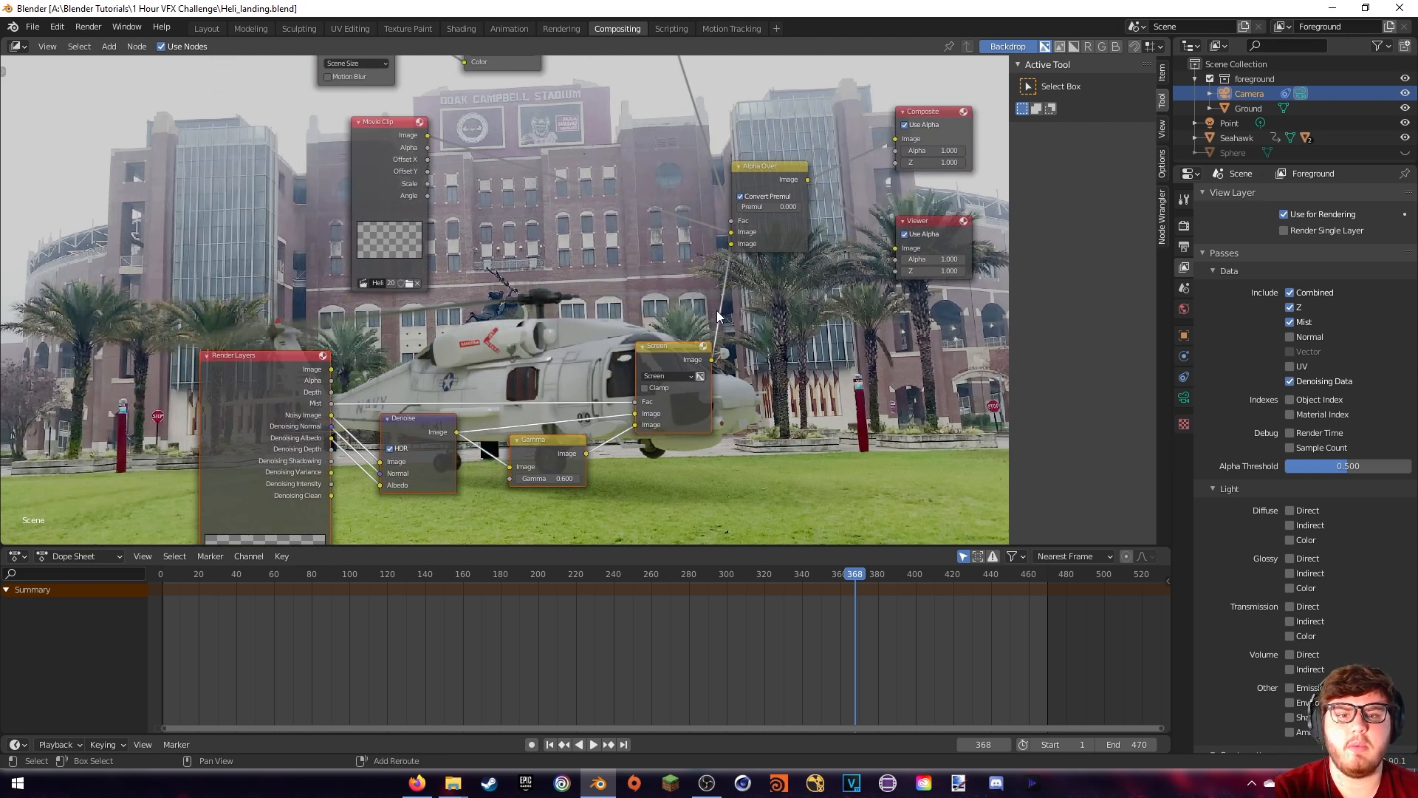
Connect the Screen node's Image output to the Composite node so only the helicopter render is output
middle_drag(711, 309, 598, 365)
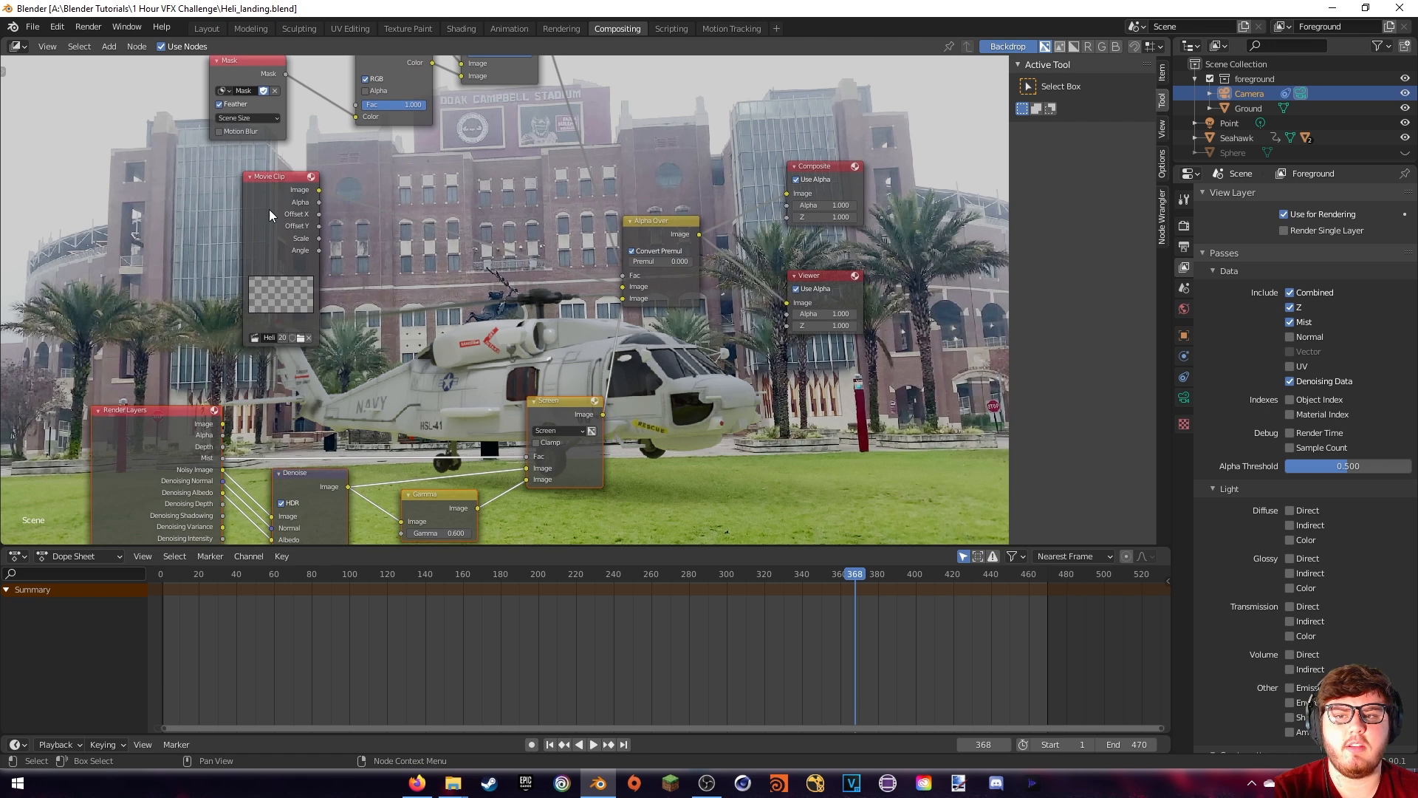
click(260, 204)
click(181, 432)
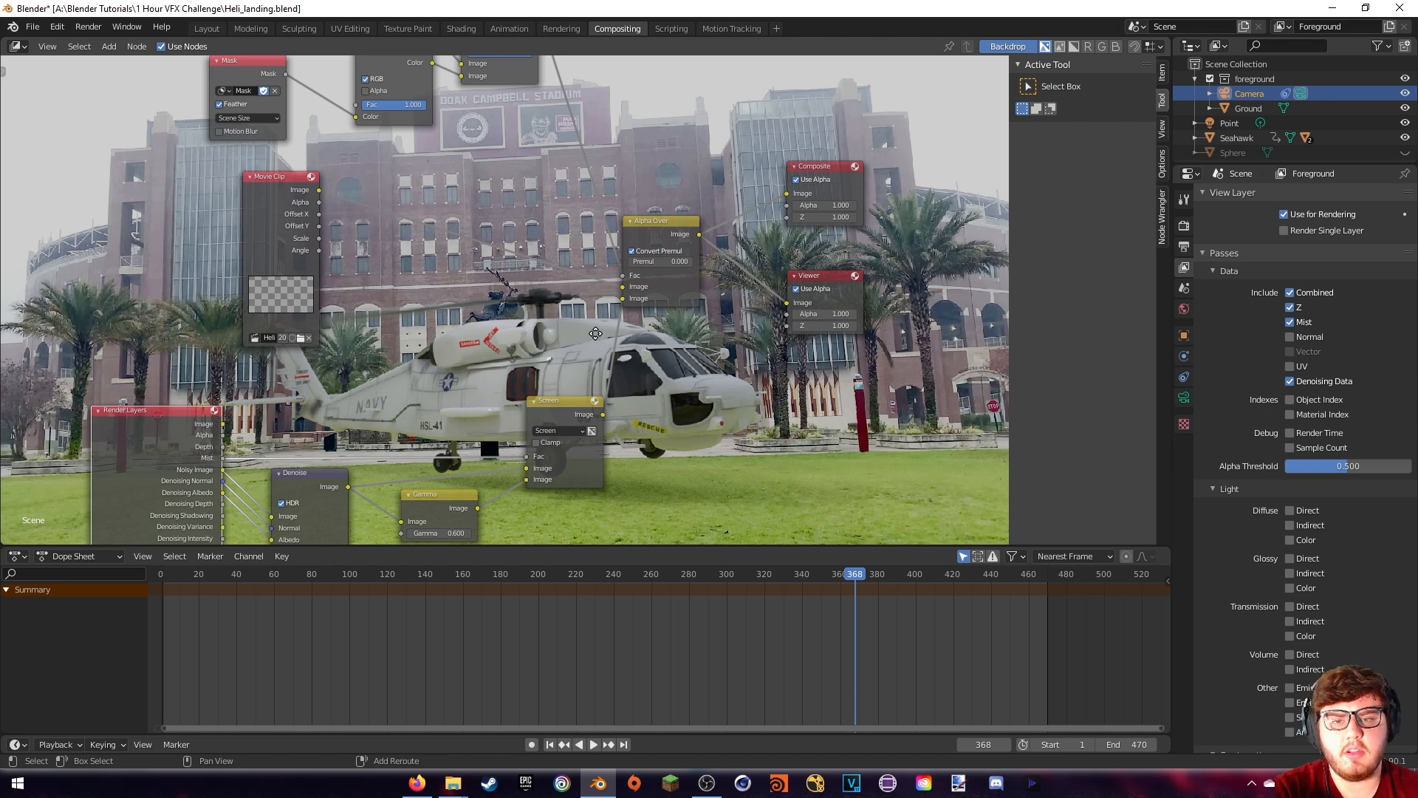
middle_drag(596, 333, 493, 341)
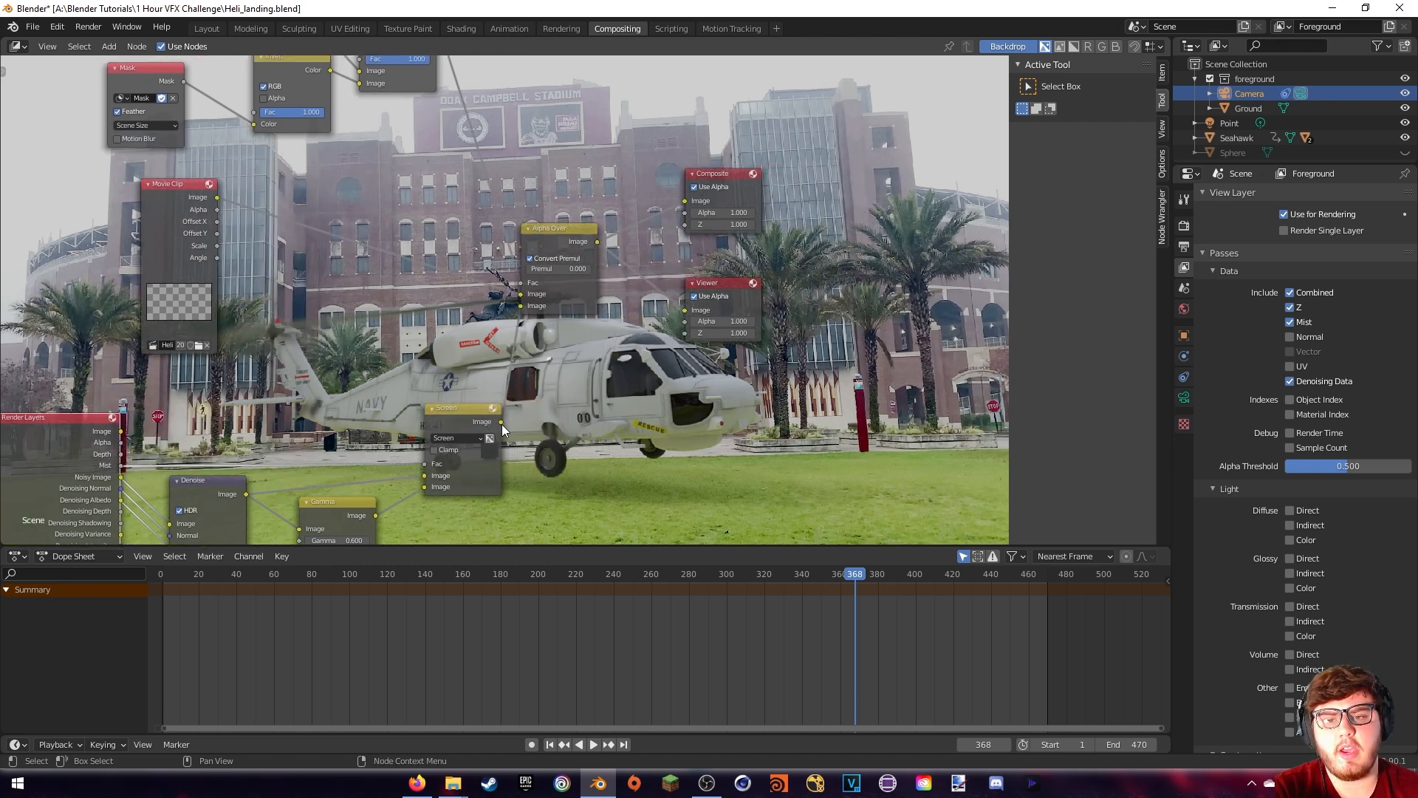
drag(502, 423, 687, 201)
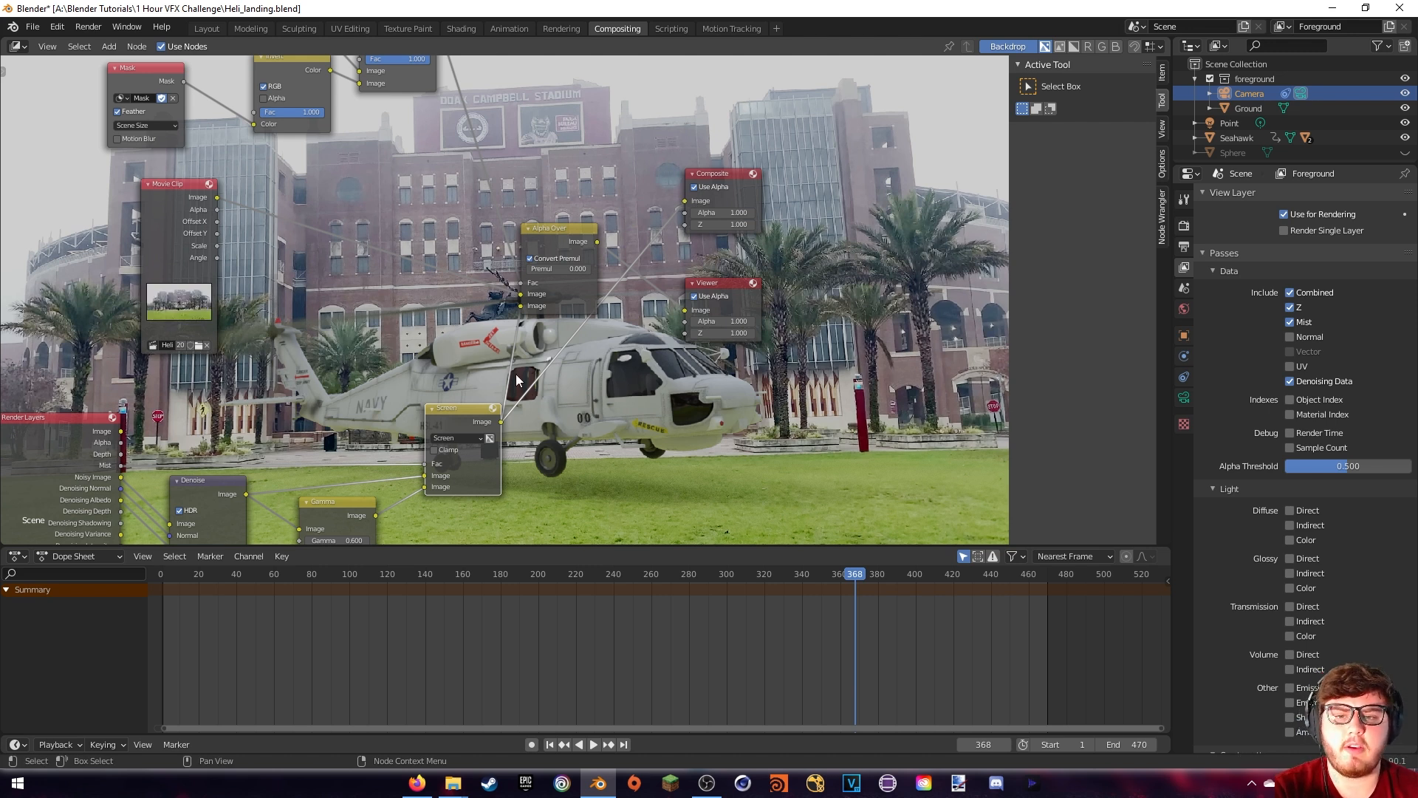
Browse for the render output location and open the Heli folder in A:\Blender Tutorials
click(1185, 247)
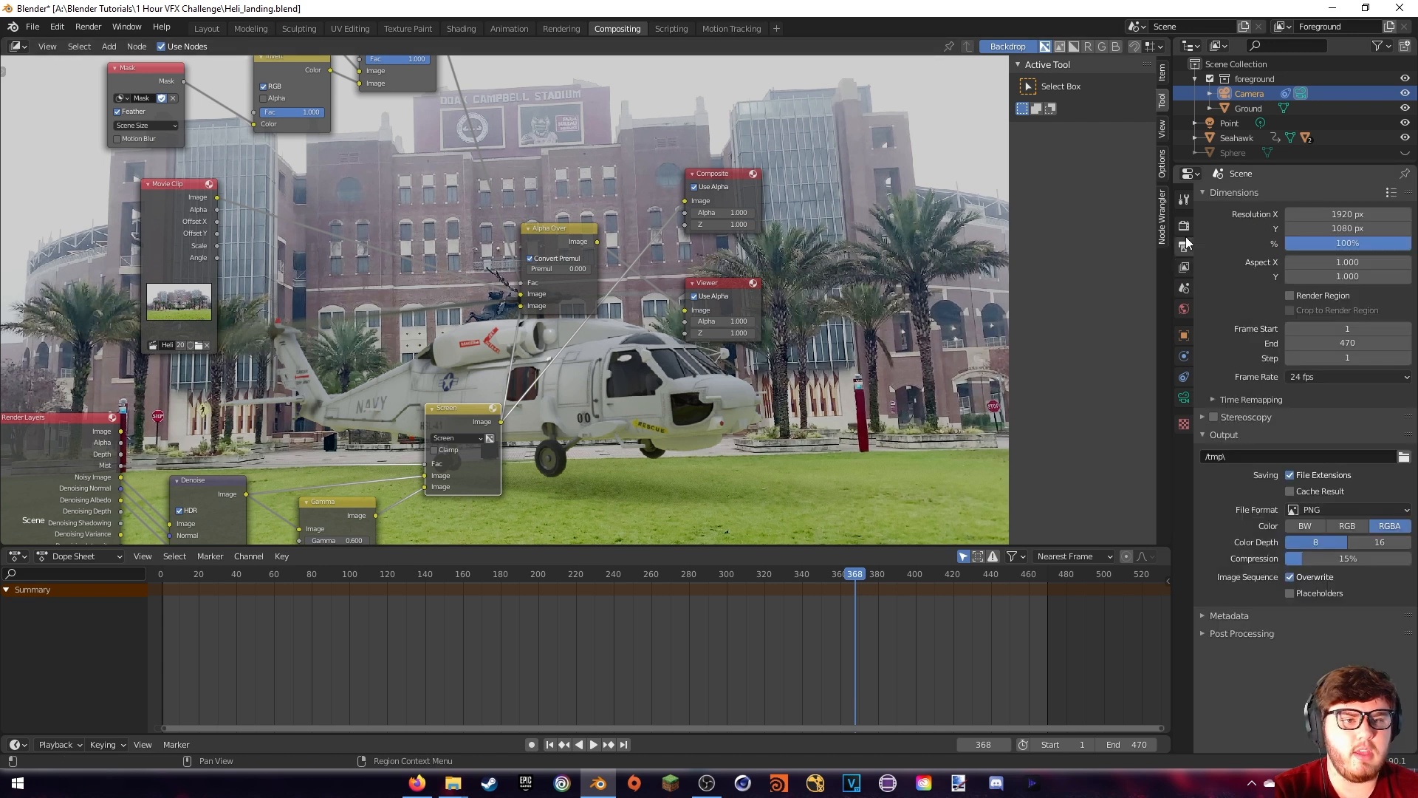
click(1404, 456)
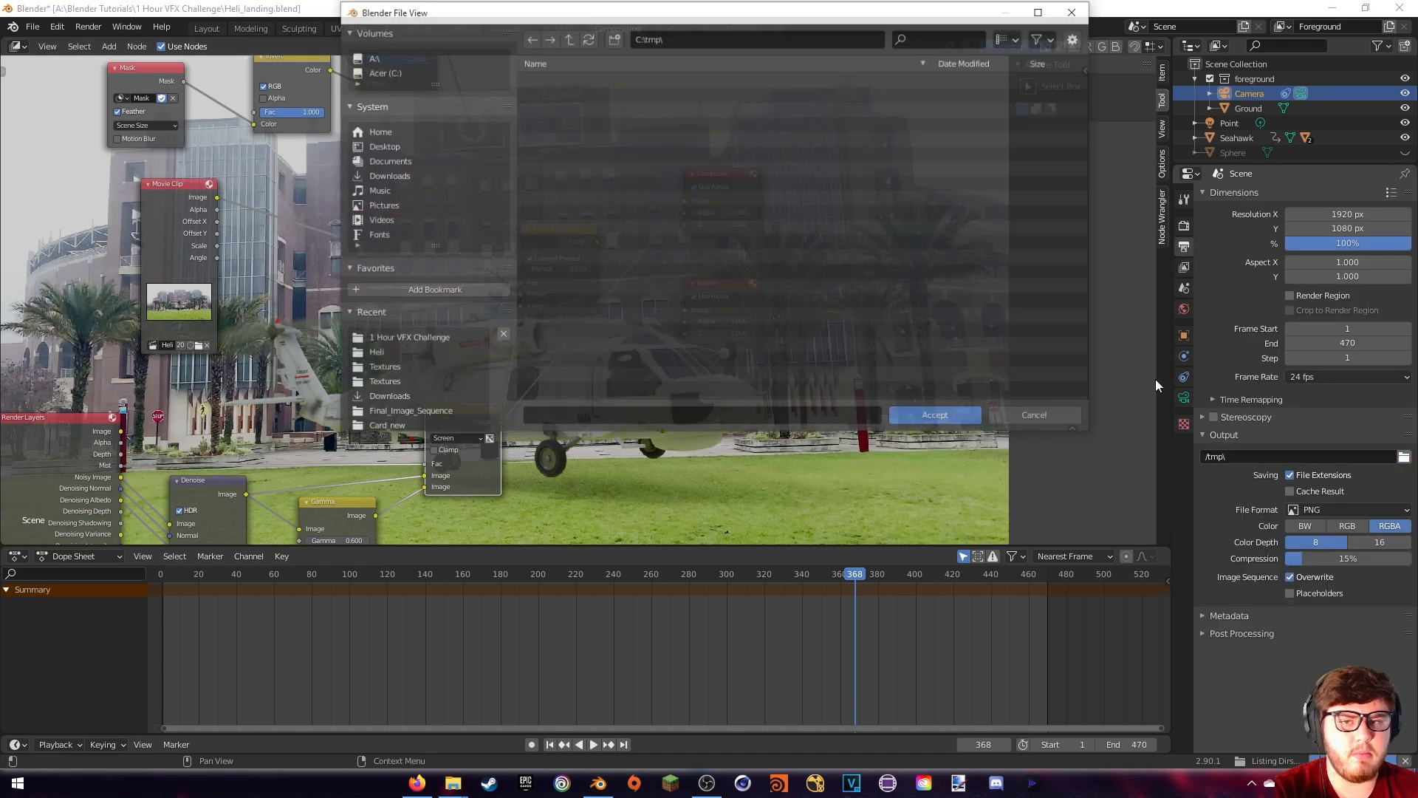
click(410, 57)
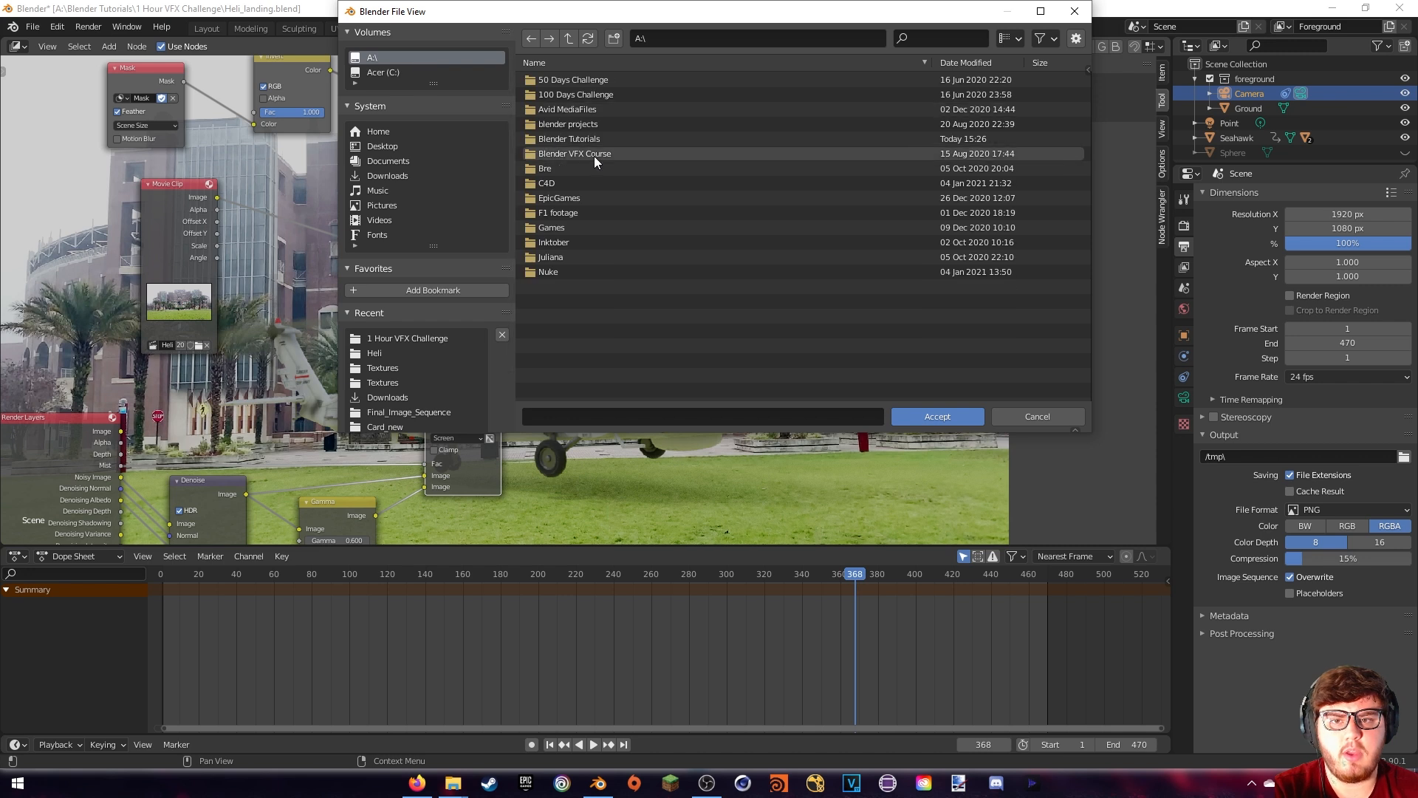
click(584, 138)
double_click(583, 138)
double_click(556, 277)
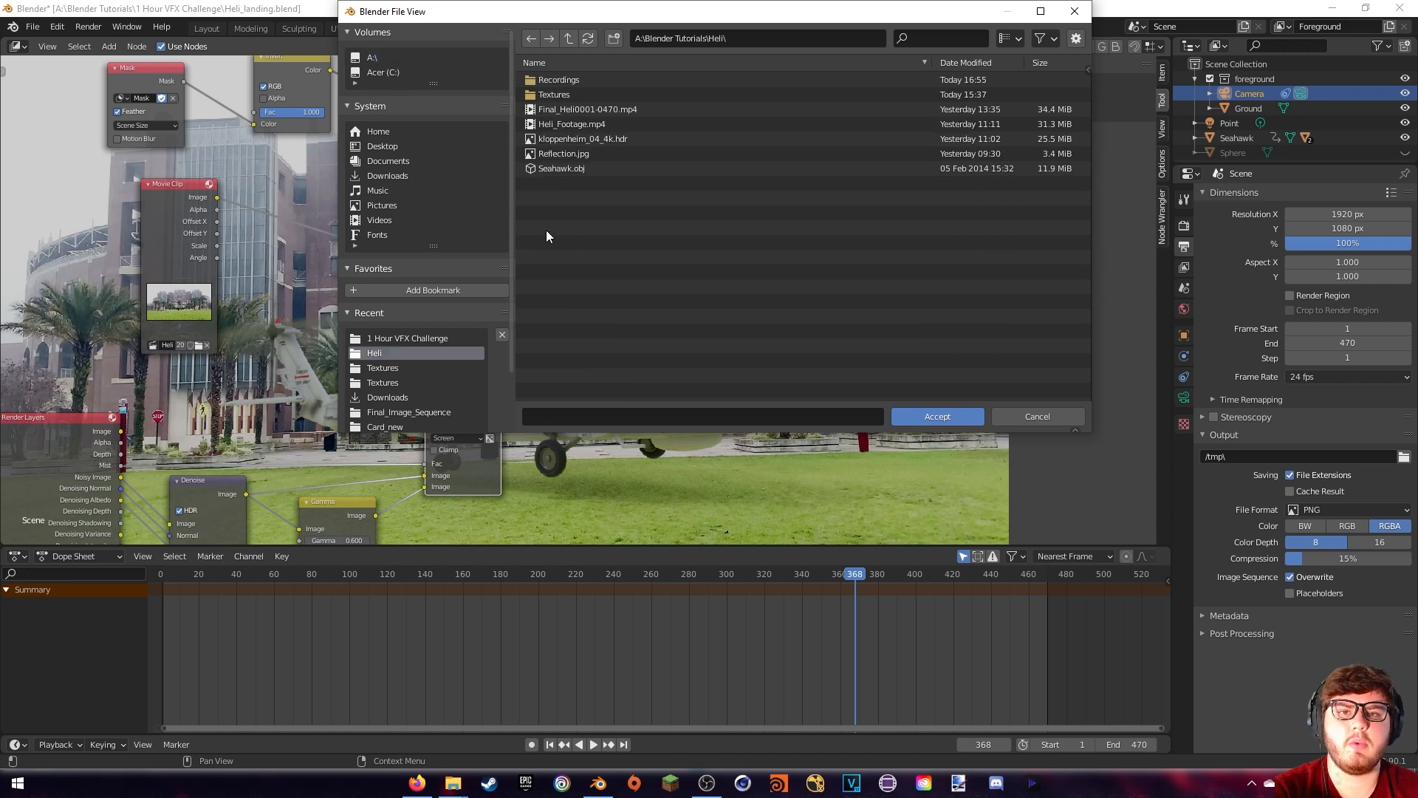
Create a folder named Image_Sequence inside the Heli folder and set it as the render output path
right_click(563, 236)
click(552, 231)
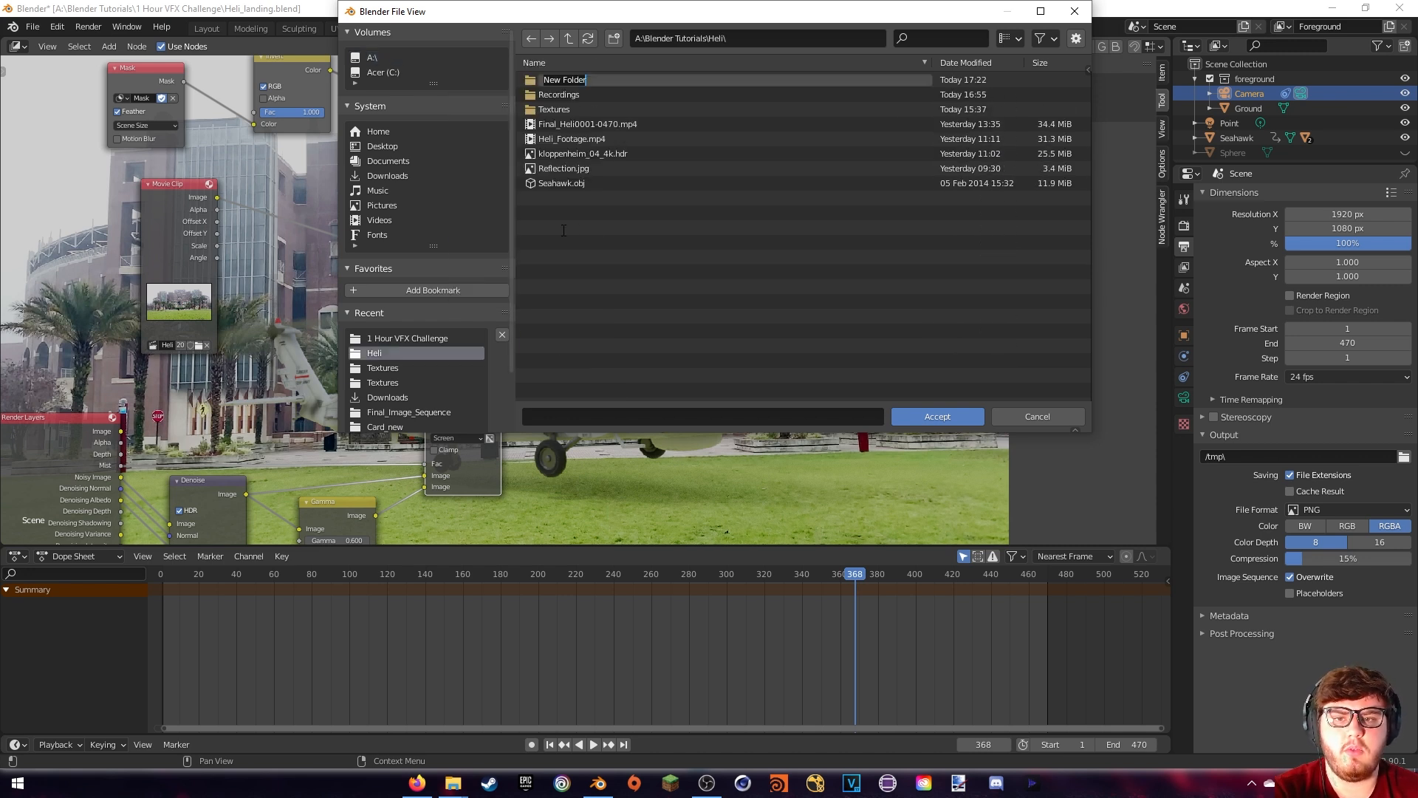
key(BackSpace)
text(Imag)
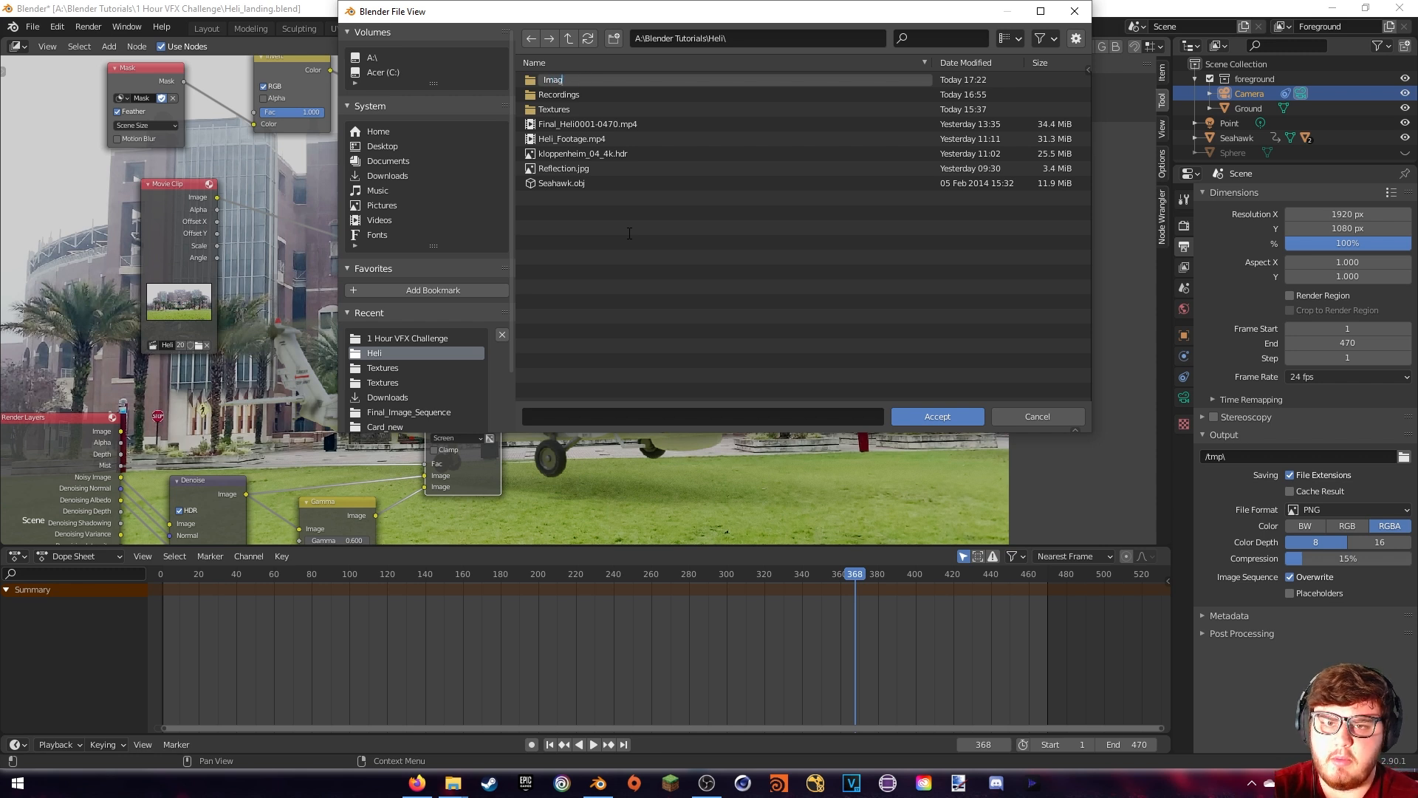
text(e_Sequence)
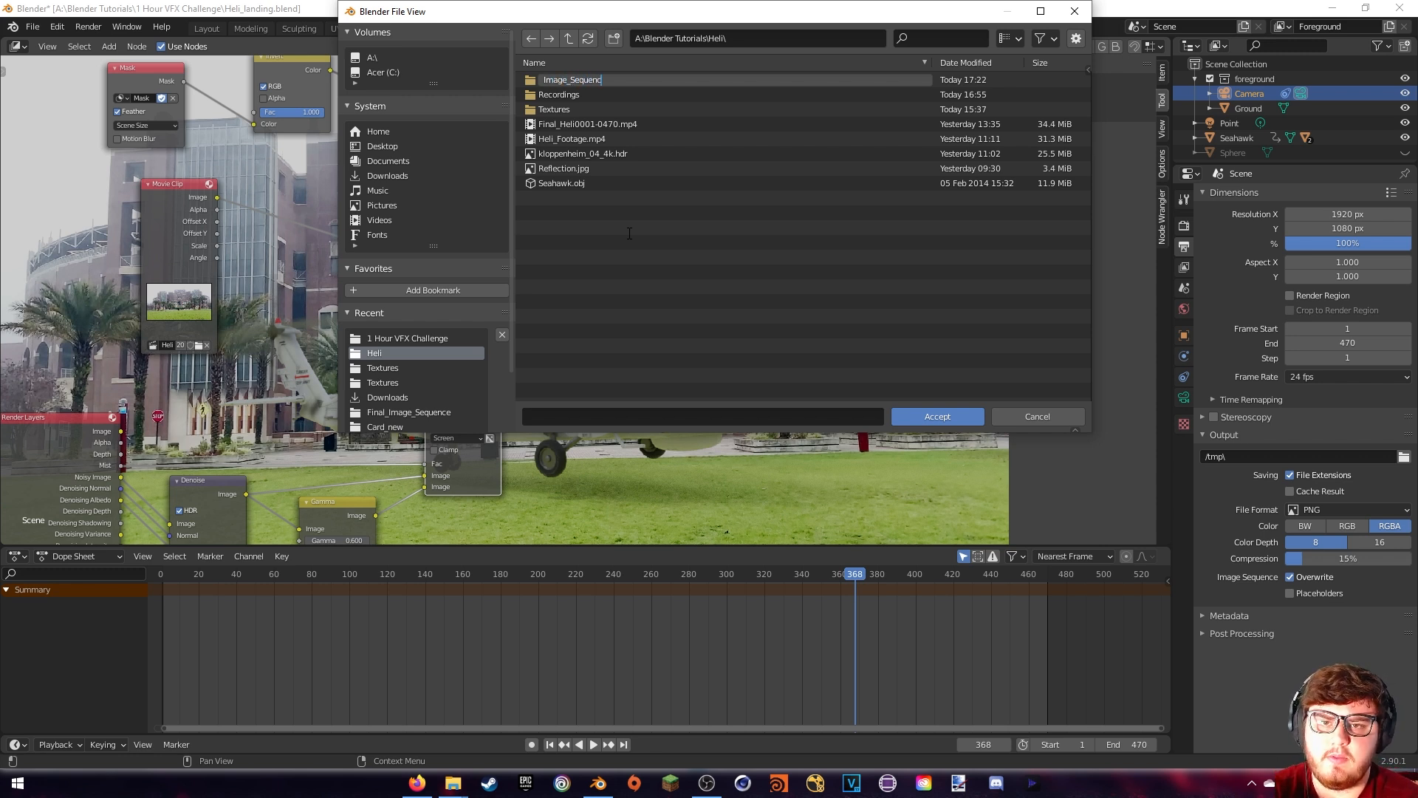
key(Return)
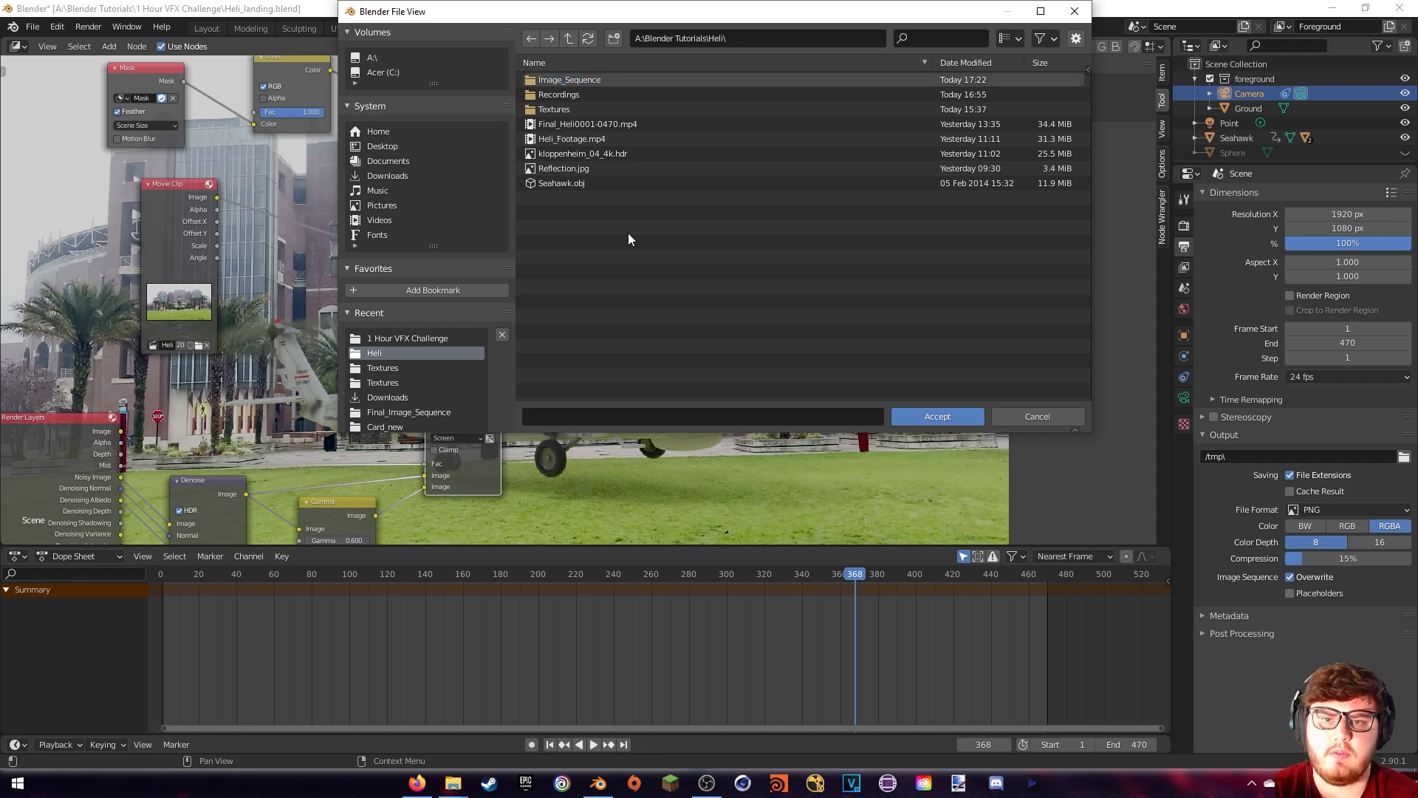
double_click(569, 79)
click(940, 418)
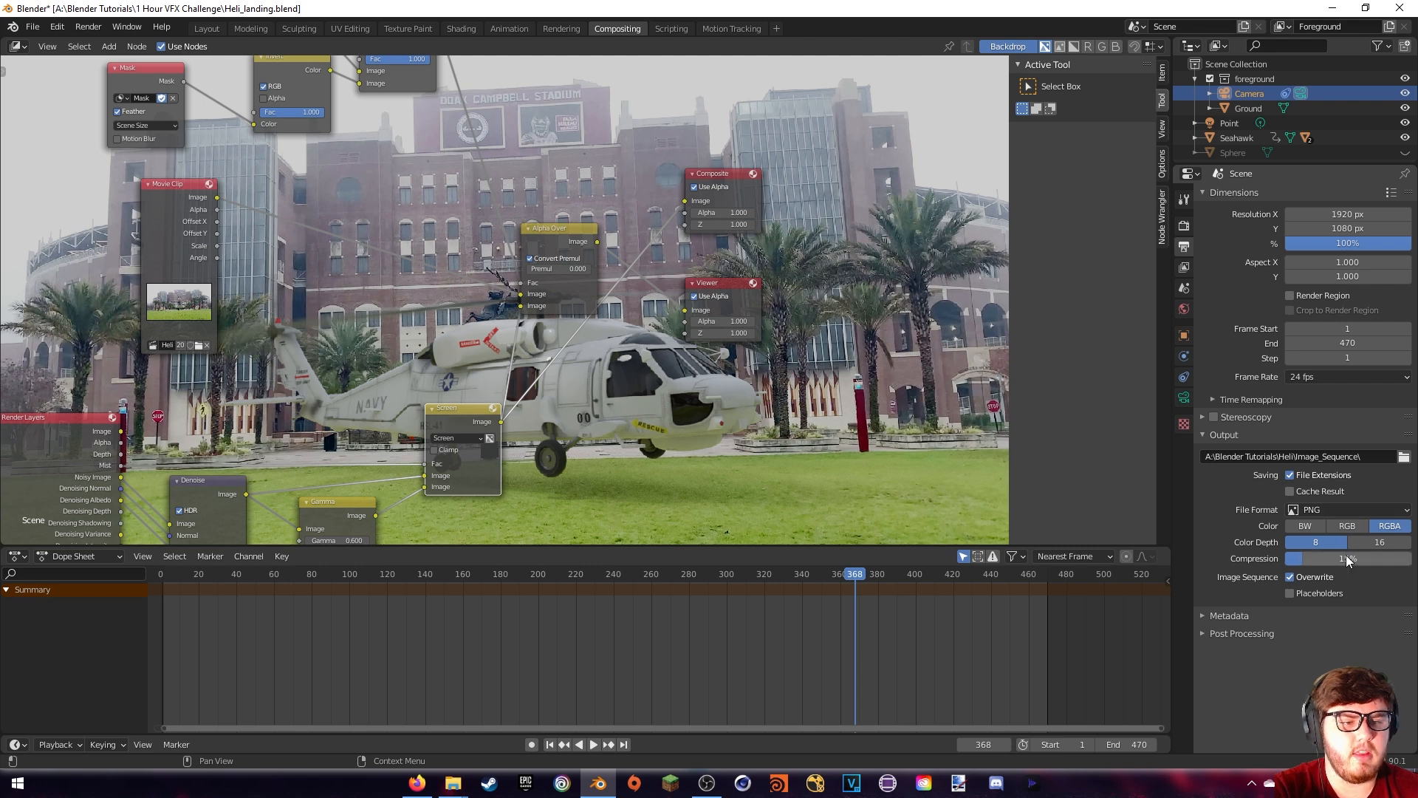
Set the PNG compression to 0%, render the animation, and close the render window
drag(1347, 560, 1263, 559)
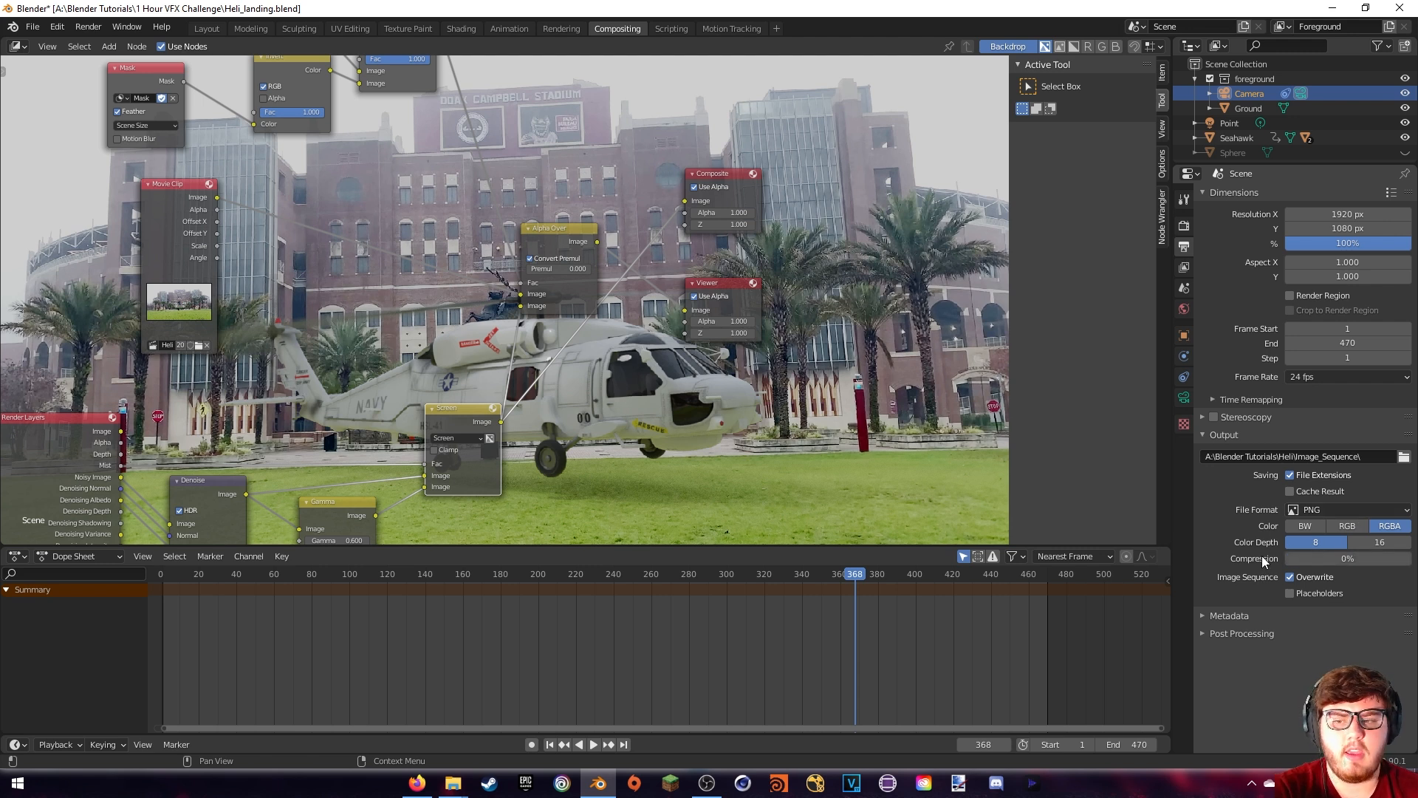
click(96, 29)
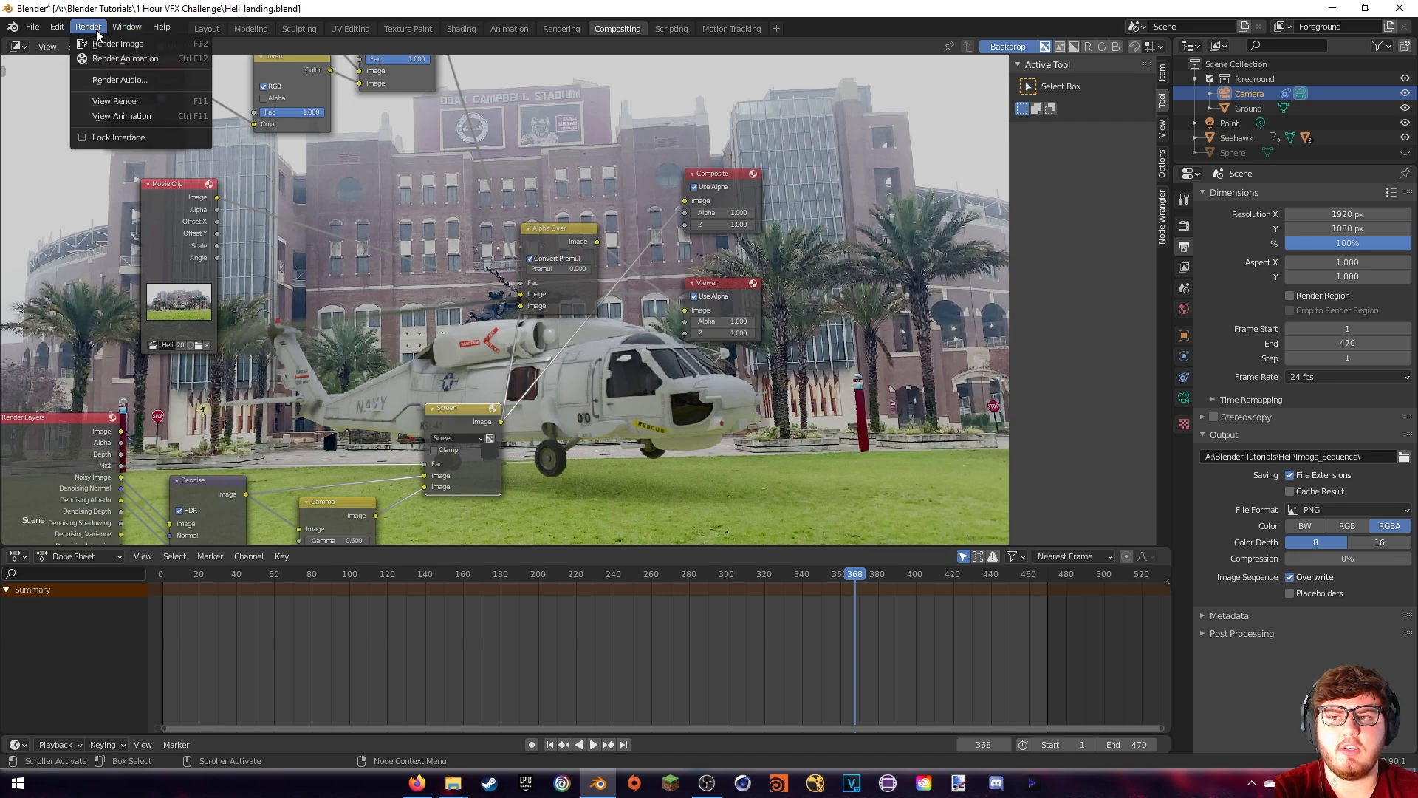
click(124, 59)
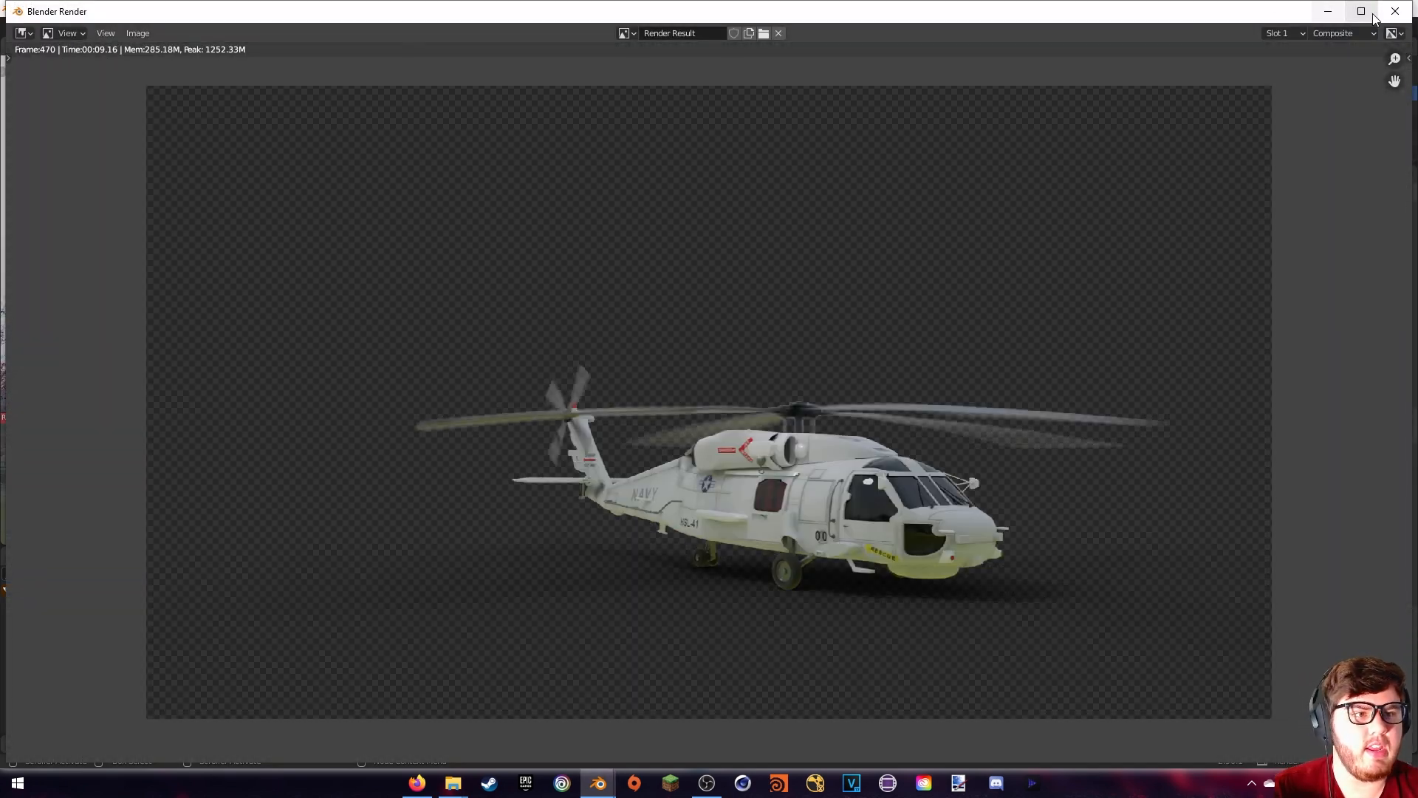
click(1396, 11)
Move the Render Layers, Denoise, Gamma and Screen nodes down out of the way and mute them
scroll(480, 388, up, 3)
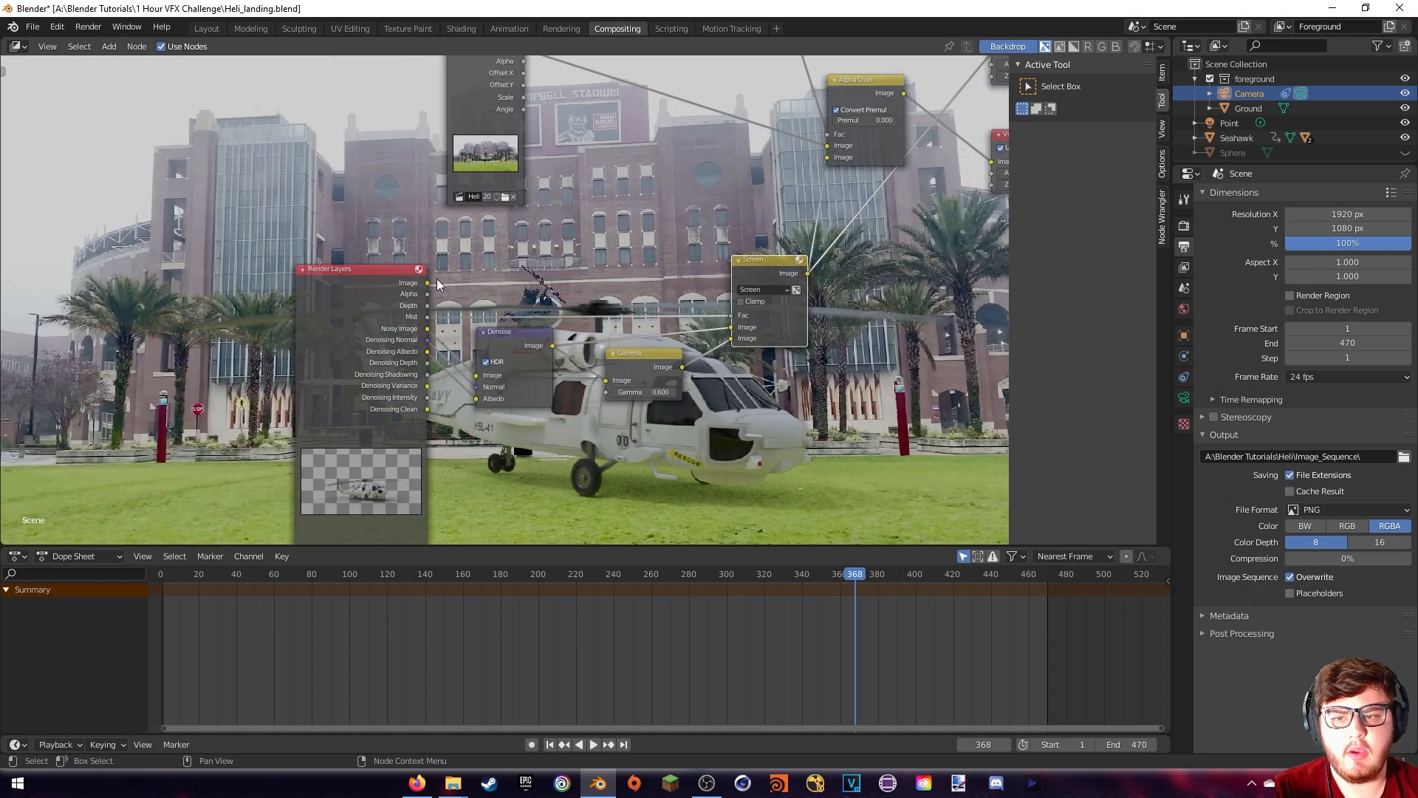
drag(287, 252, 841, 462)
key(g)
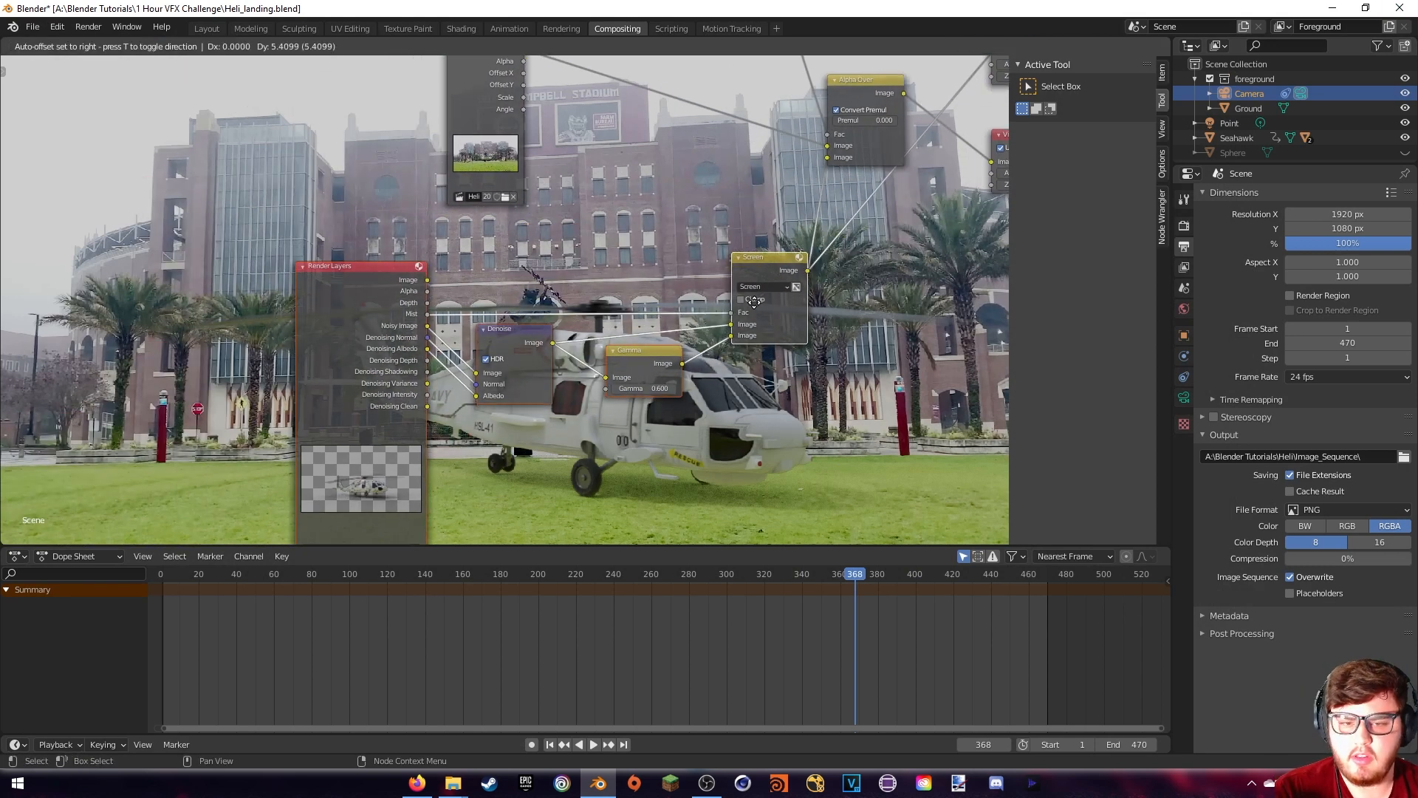
click(809, 410)
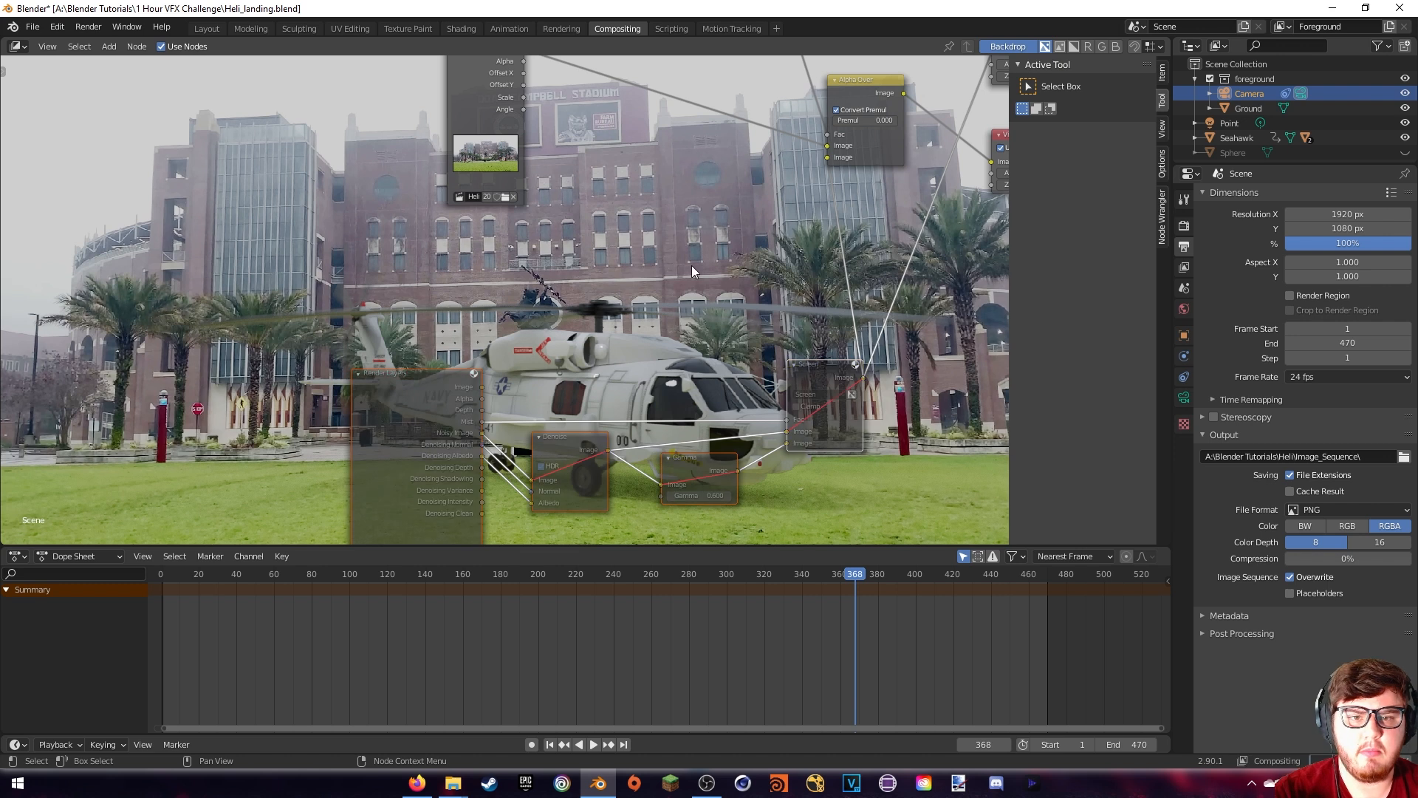
Add an Image input node between the Movie Clip node and the muted render nodes
middle_drag(692, 265, 595, 302)
key(shift+a)
click(576, 290)
text(image)
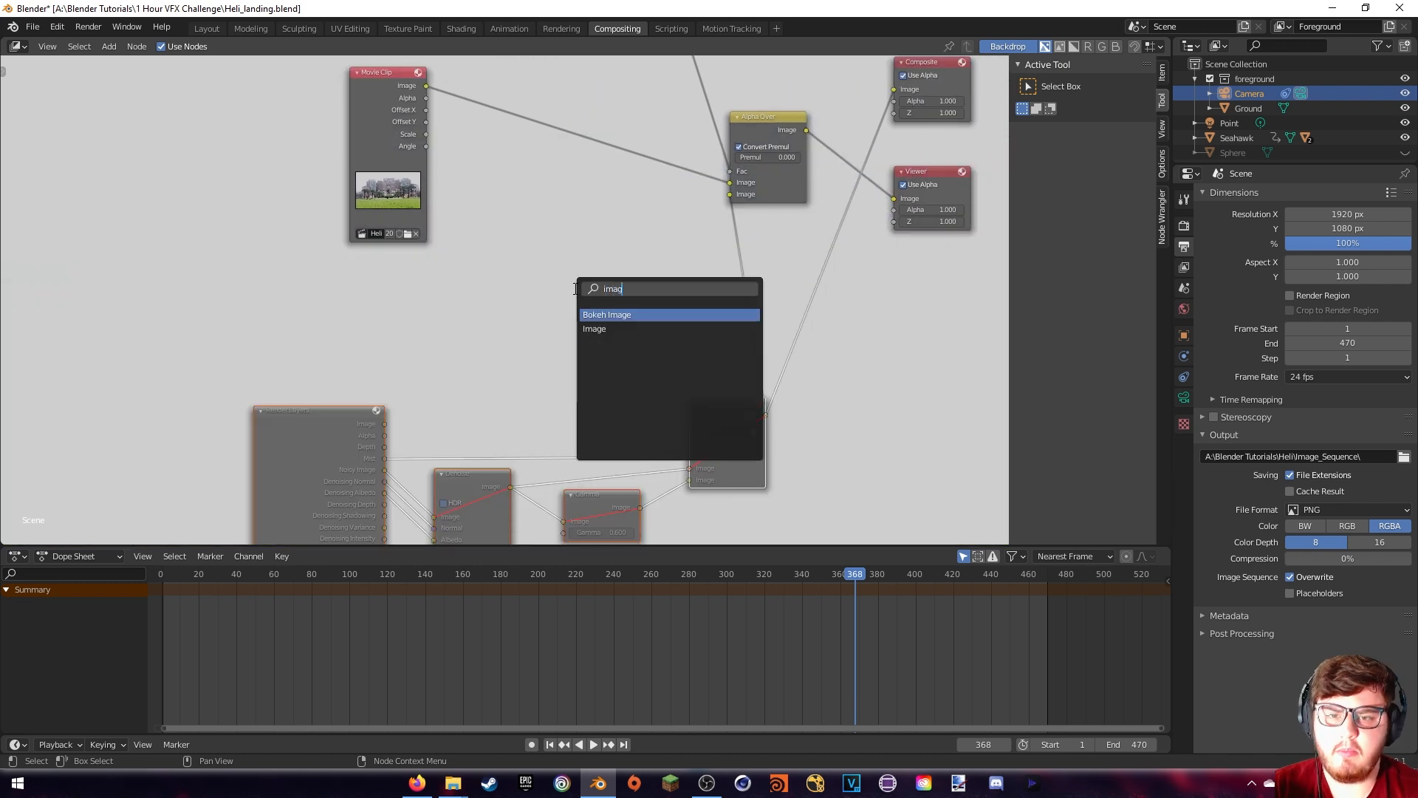
click(621, 329)
click(539, 243)
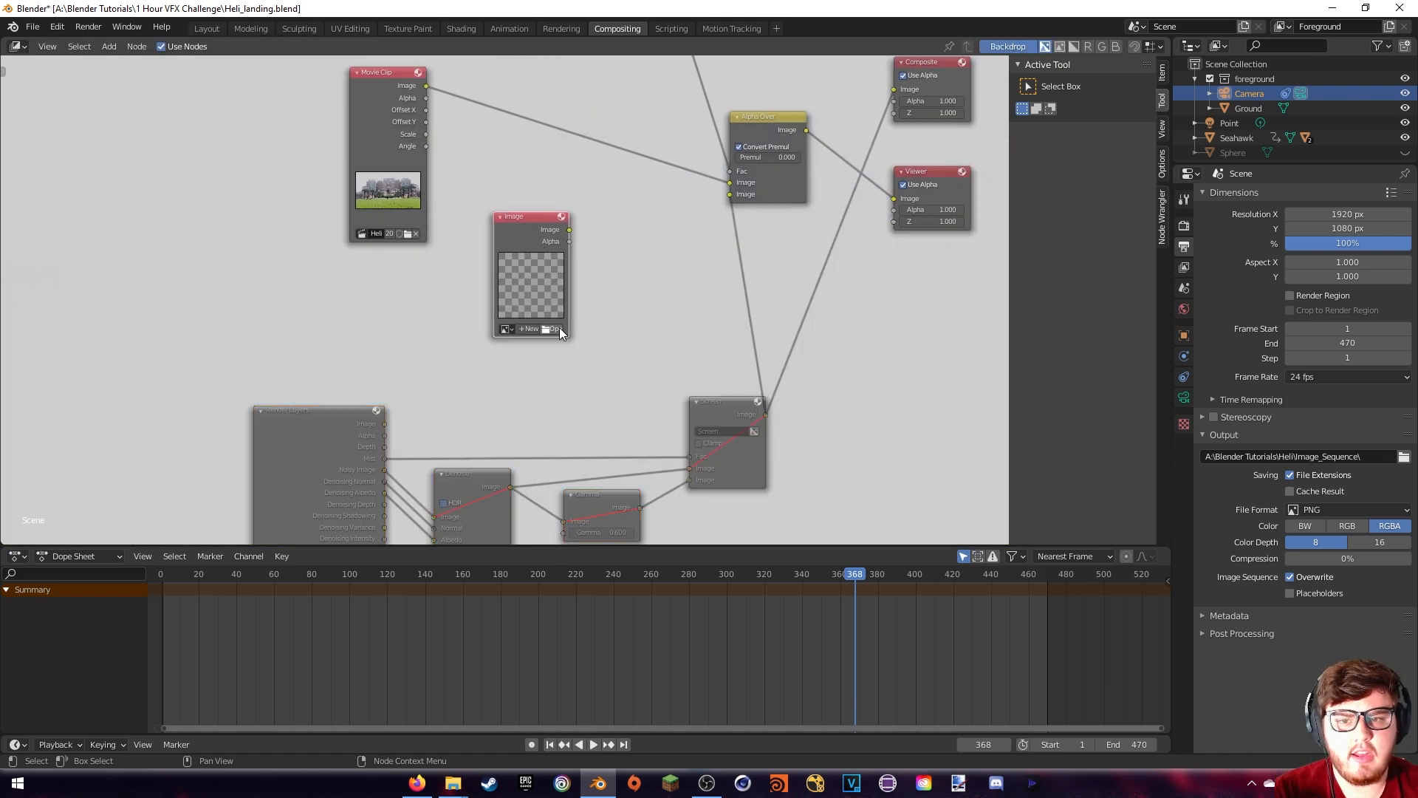
Load all the PNG frames from Final_Image_Sequence into the Image node and connect its Image output to Alpha Over's second Image input
click(555, 328)
click(574, 79)
click(573, 77)
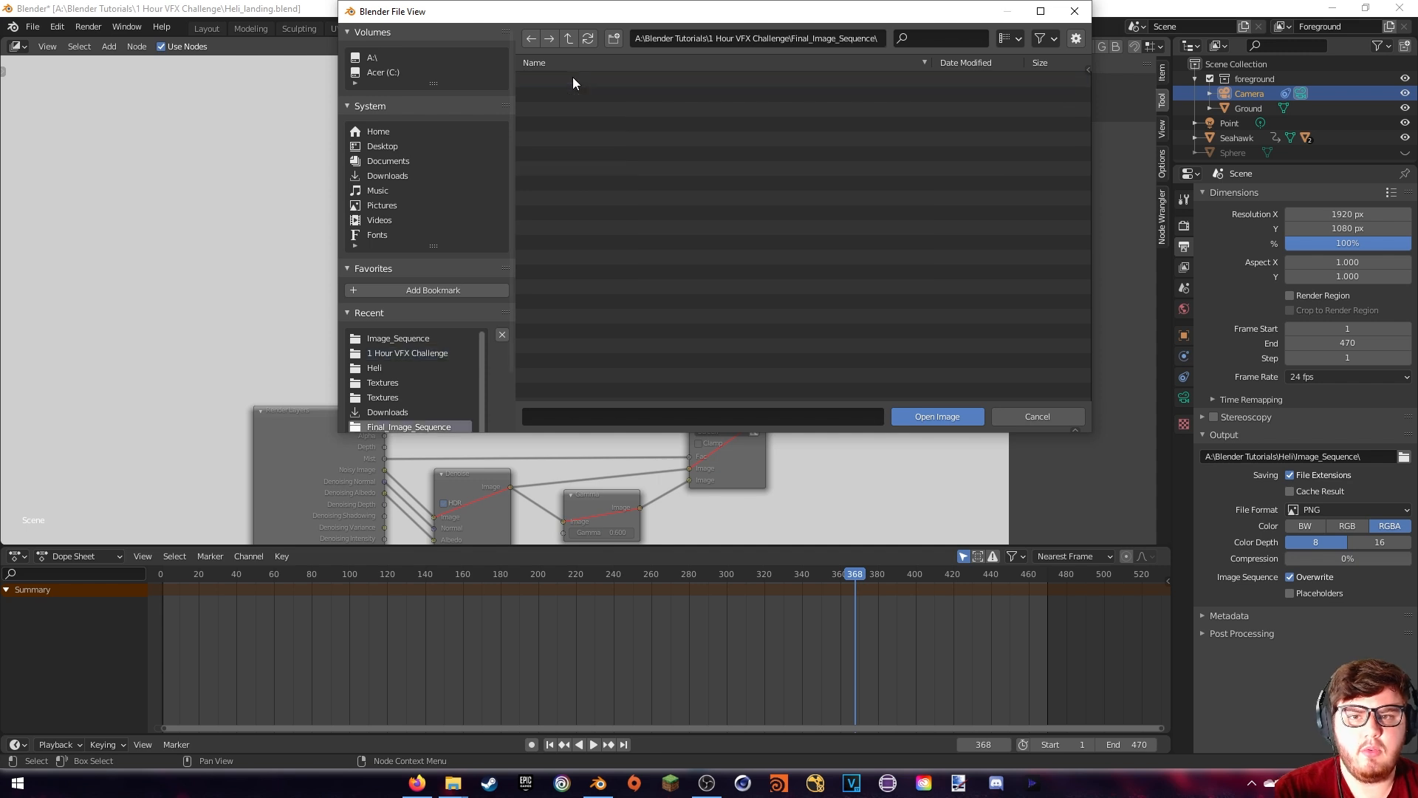
key(a)
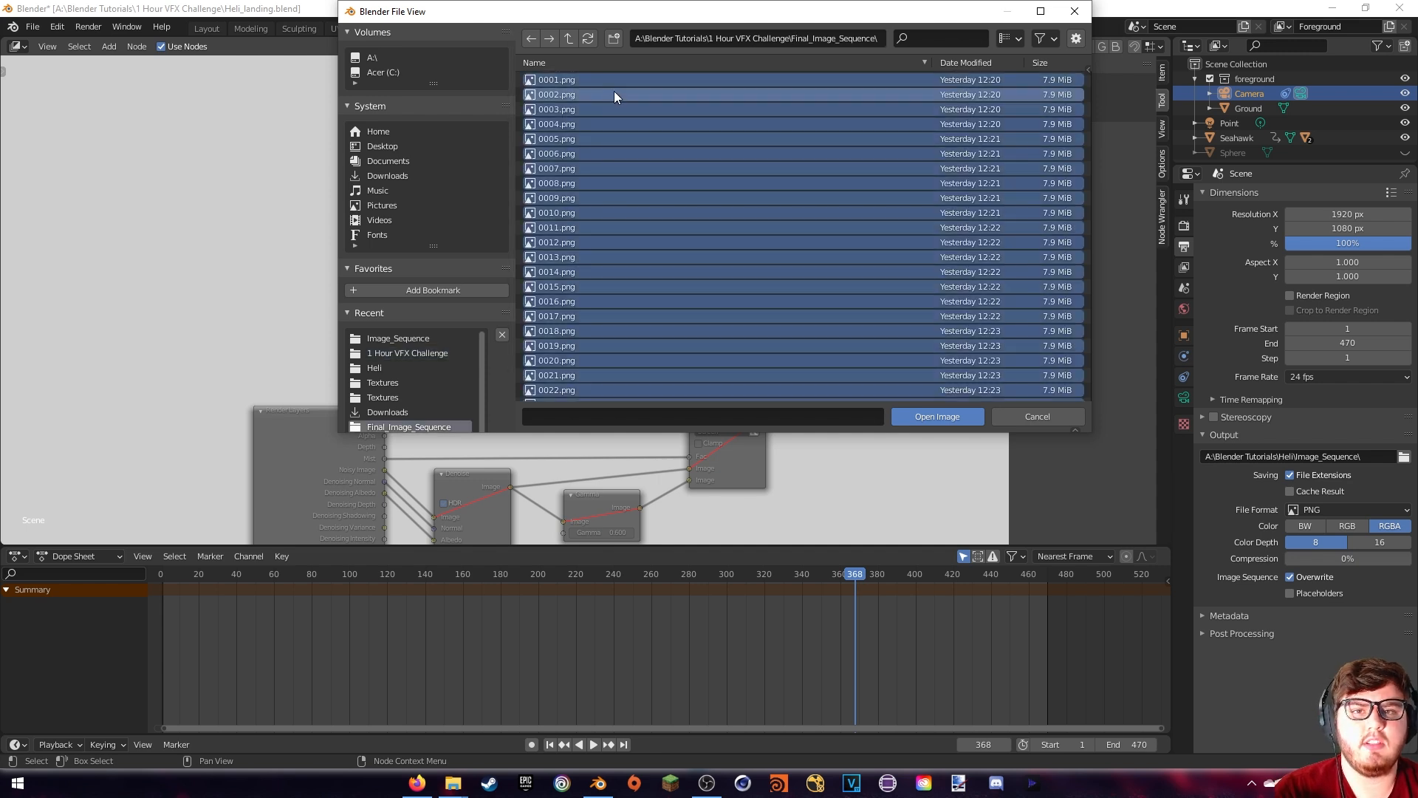
click(937, 415)
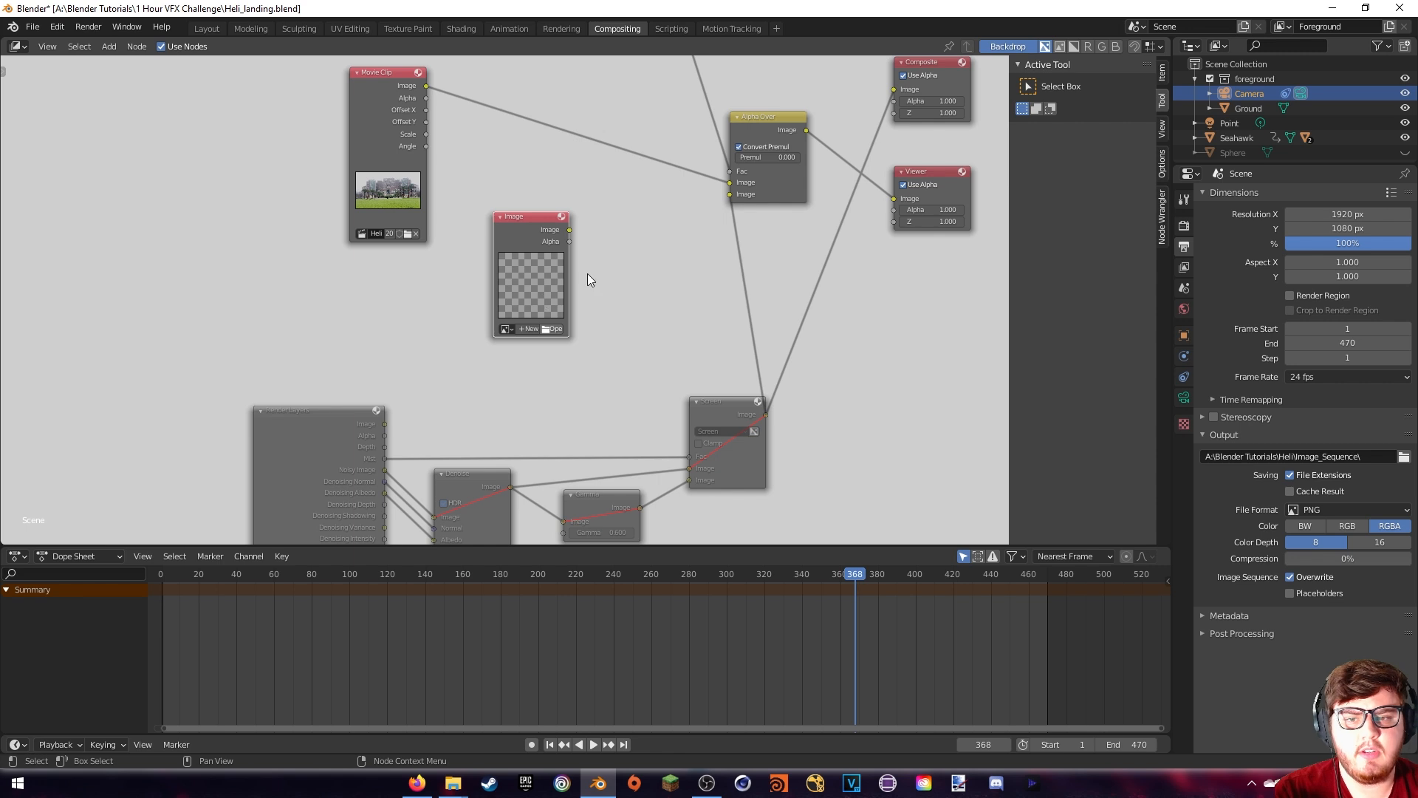
drag(569, 231, 729, 195)
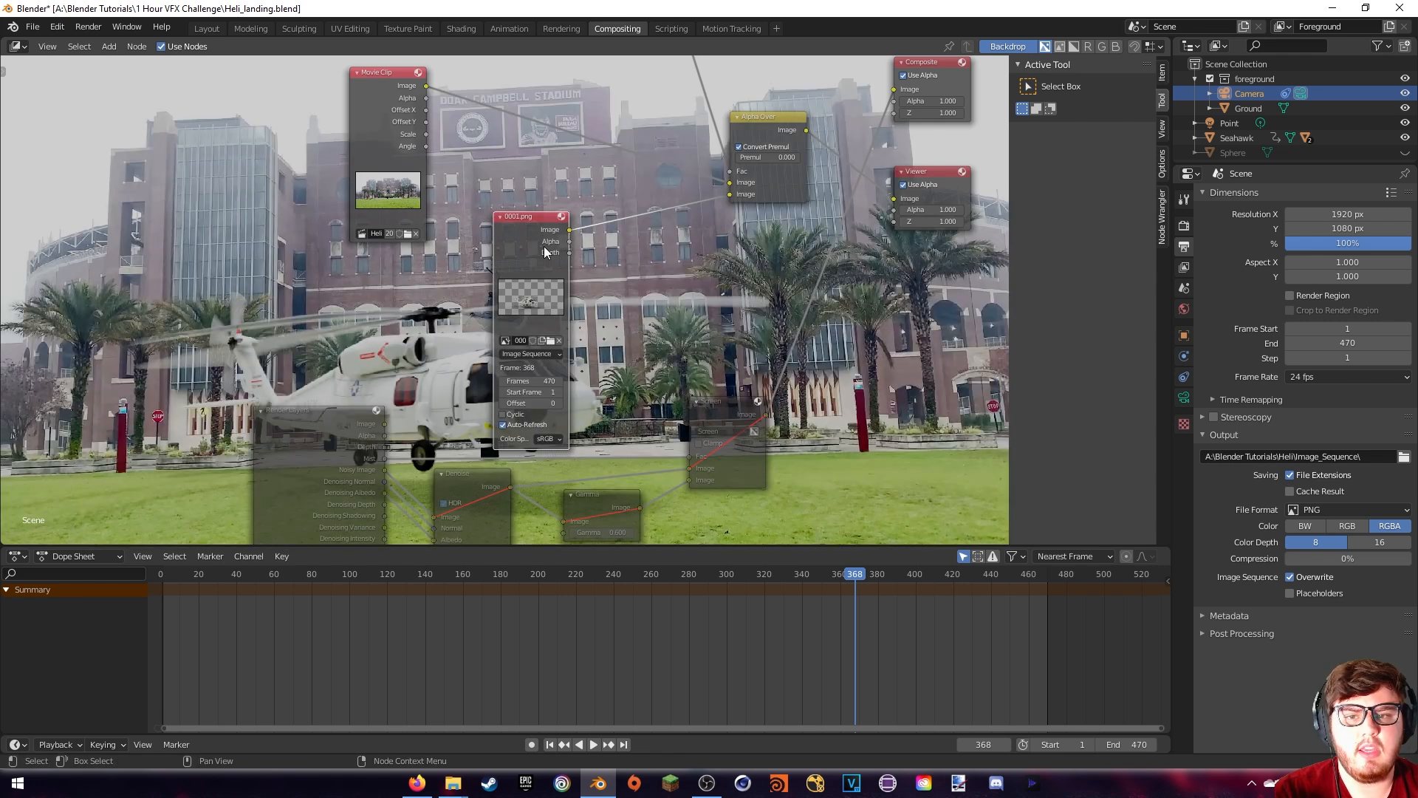
drag(544, 247, 530, 248)
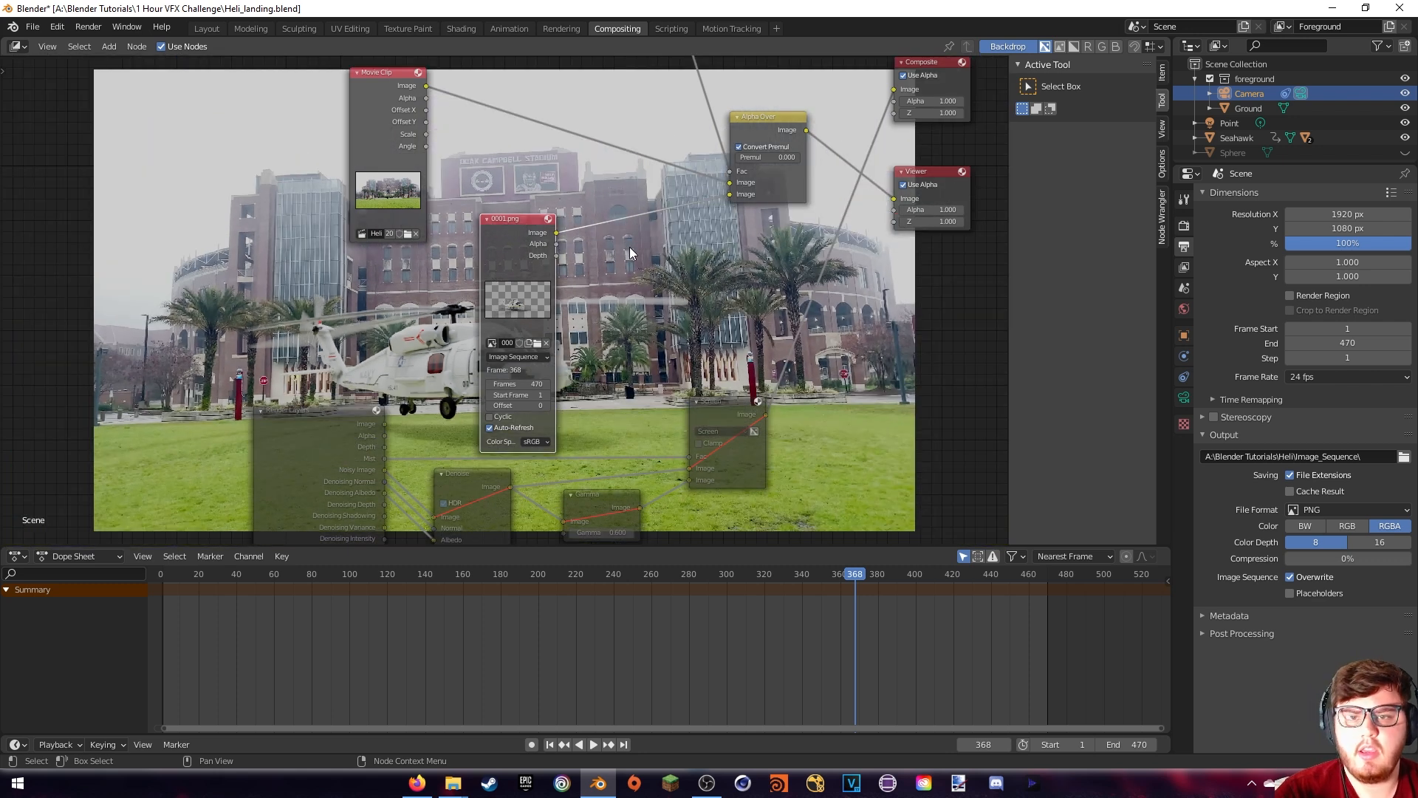
Change the scene's color management View Transform to Standard
click(1184, 226)
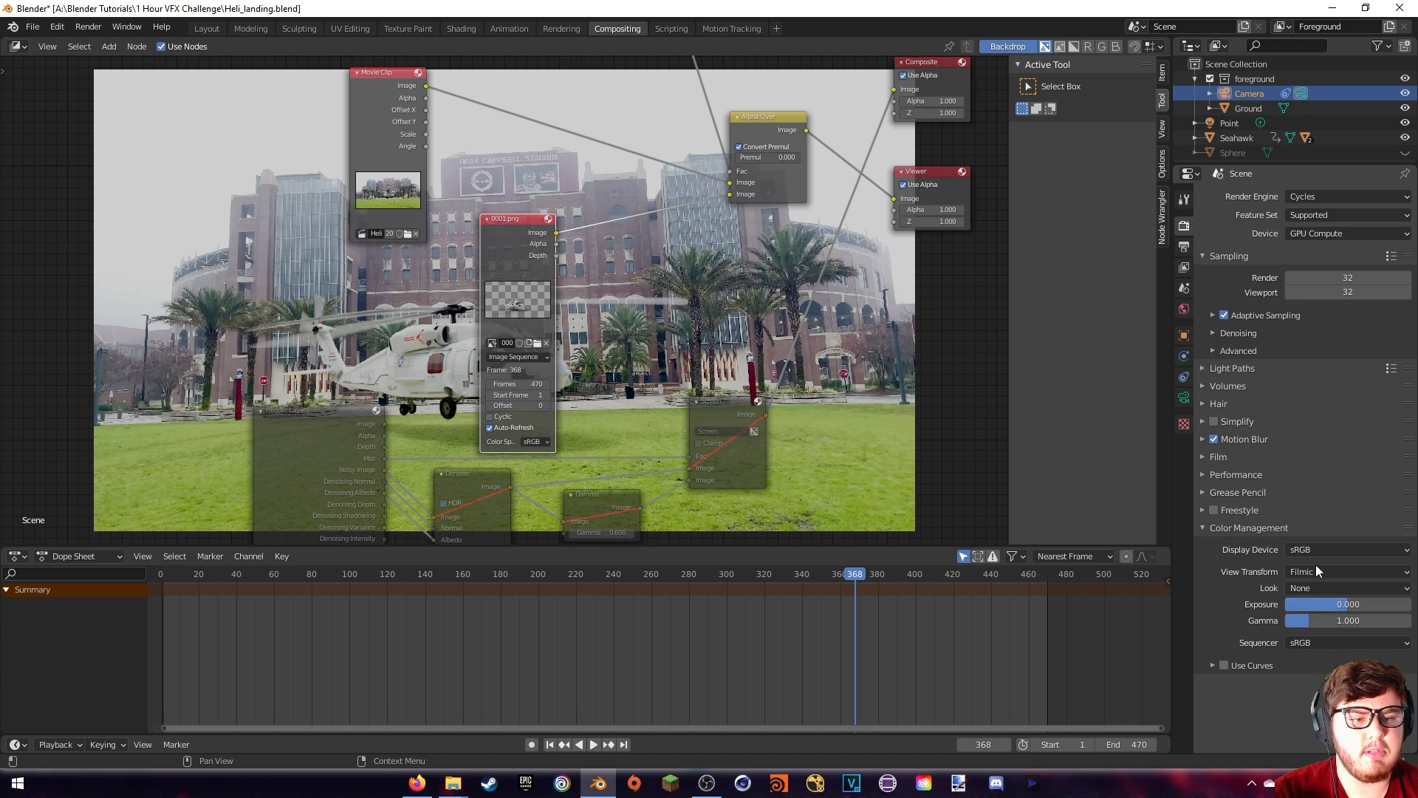
click(1318, 570)
click(1305, 585)
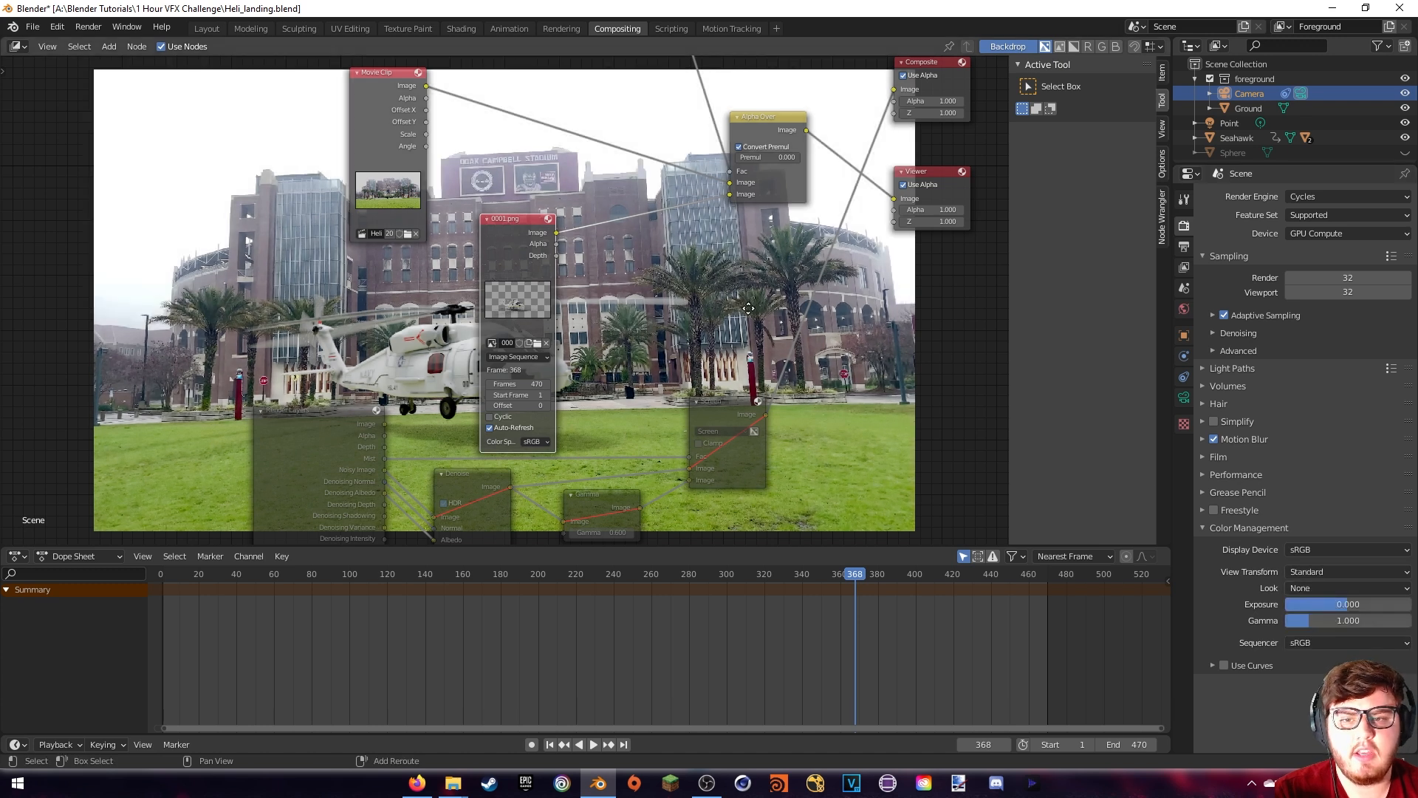
Add a Color Balance node and insert it between the image sequence node and Alpha Over
middle_drag(748, 308, 821, 308)
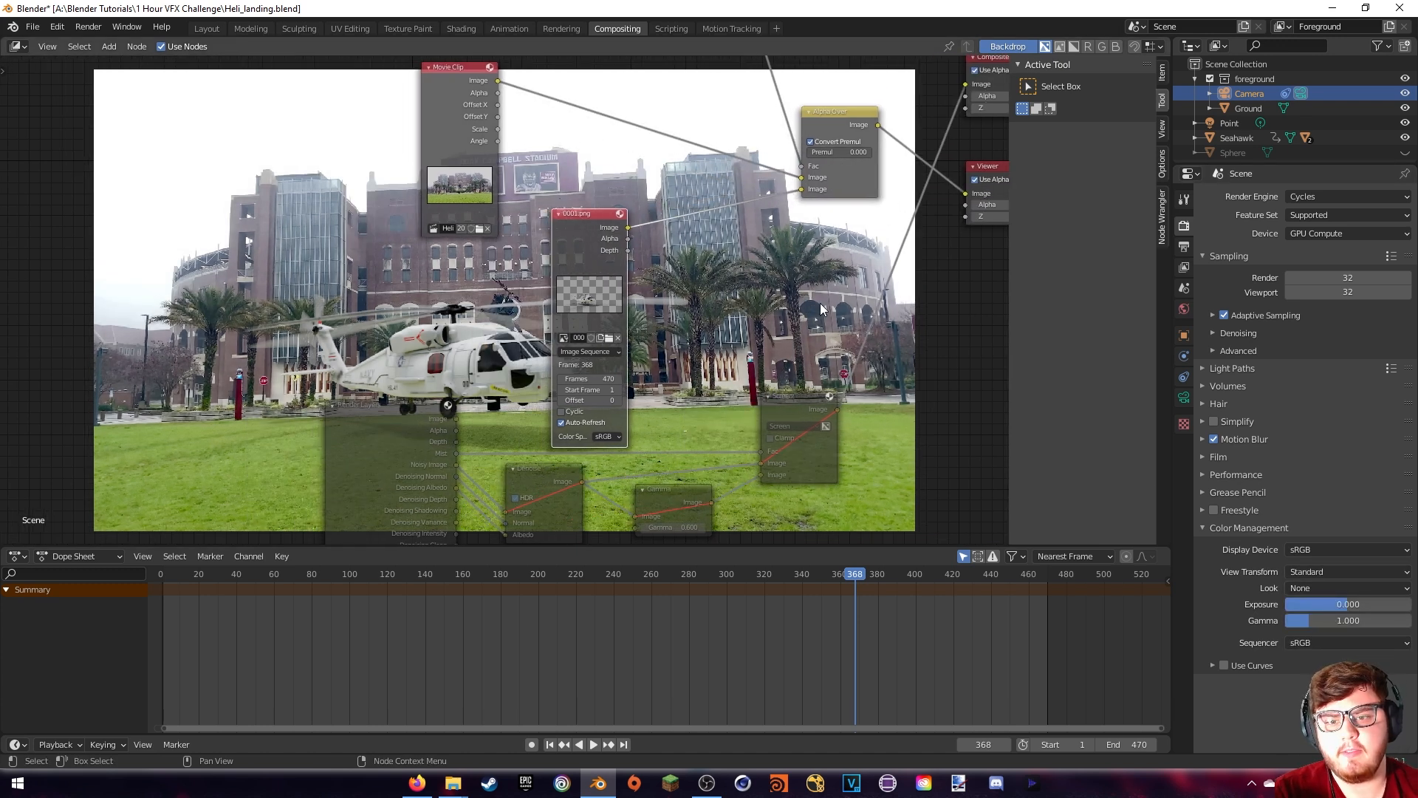
middle_drag(672, 269, 736, 292)
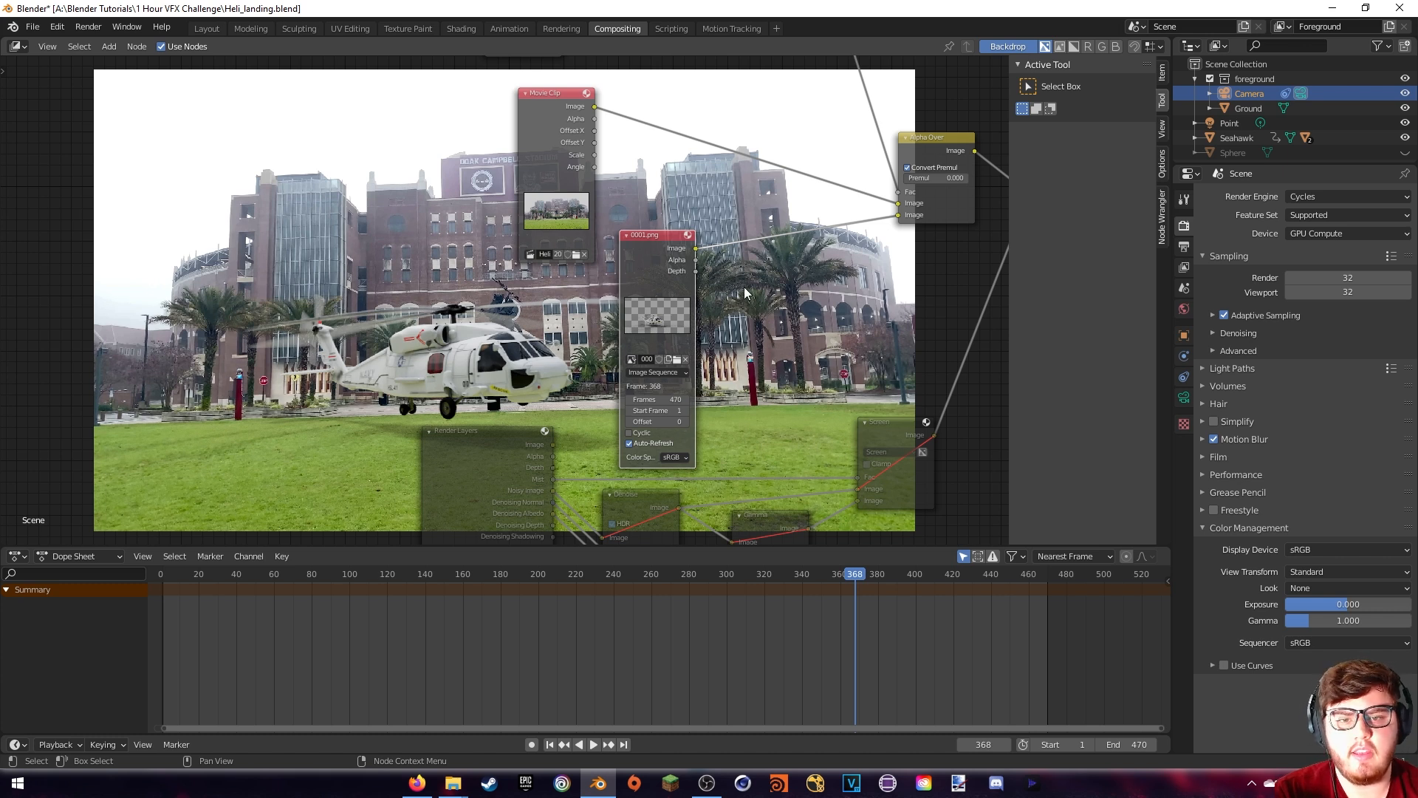
middle_drag(745, 293, 623, 319)
key(shift+a)
click(629, 301)
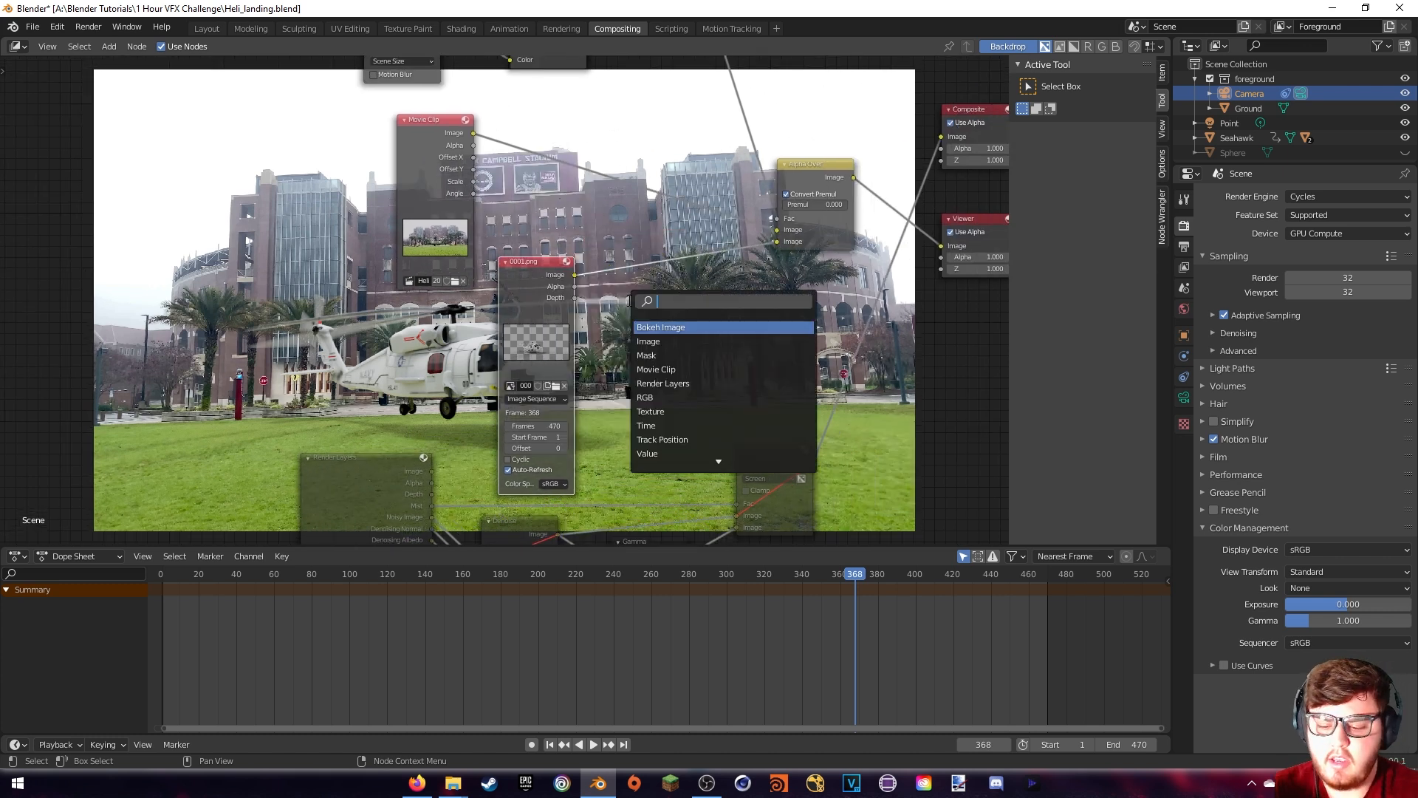
text(color)
click(673, 327)
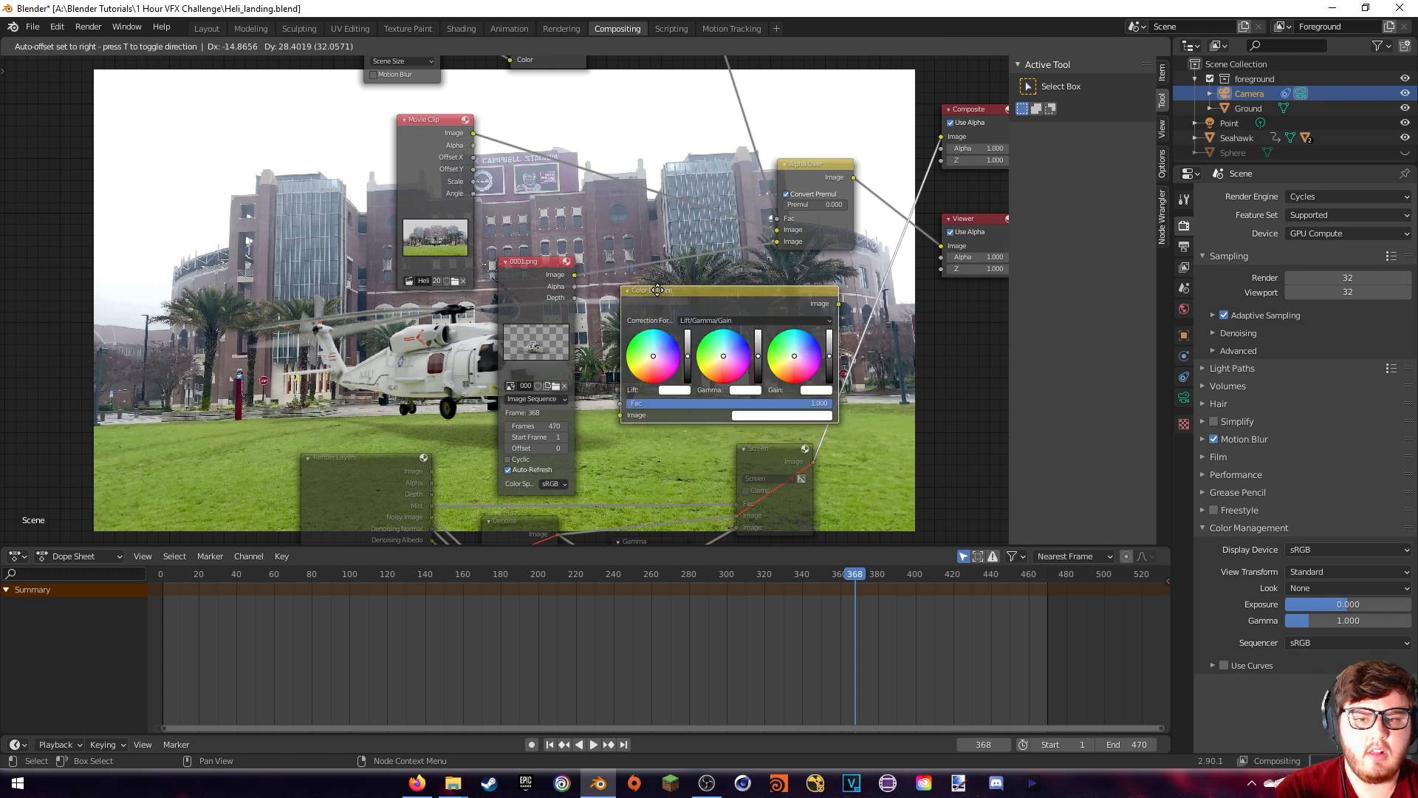
click(608, 294)
Move the image sequence node beside the Color Balance node and shift the Movie Clip node slightly up
middle_drag(609, 293, 595, 325)
scroll(642, 326, up, 4)
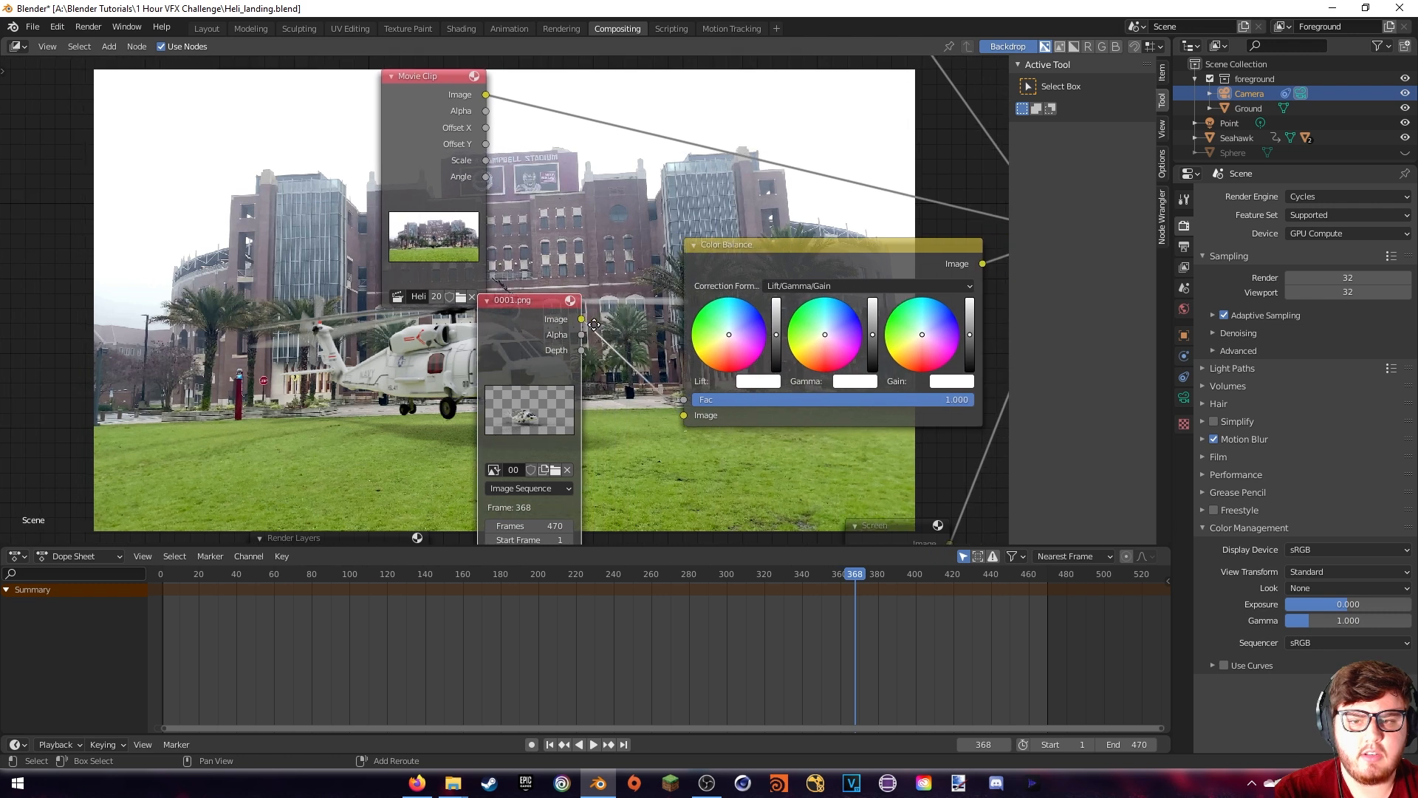
drag(512, 305, 614, 272)
shift+middle_drag(582, 255, 594, 255)
drag(457, 206, 456, 194)
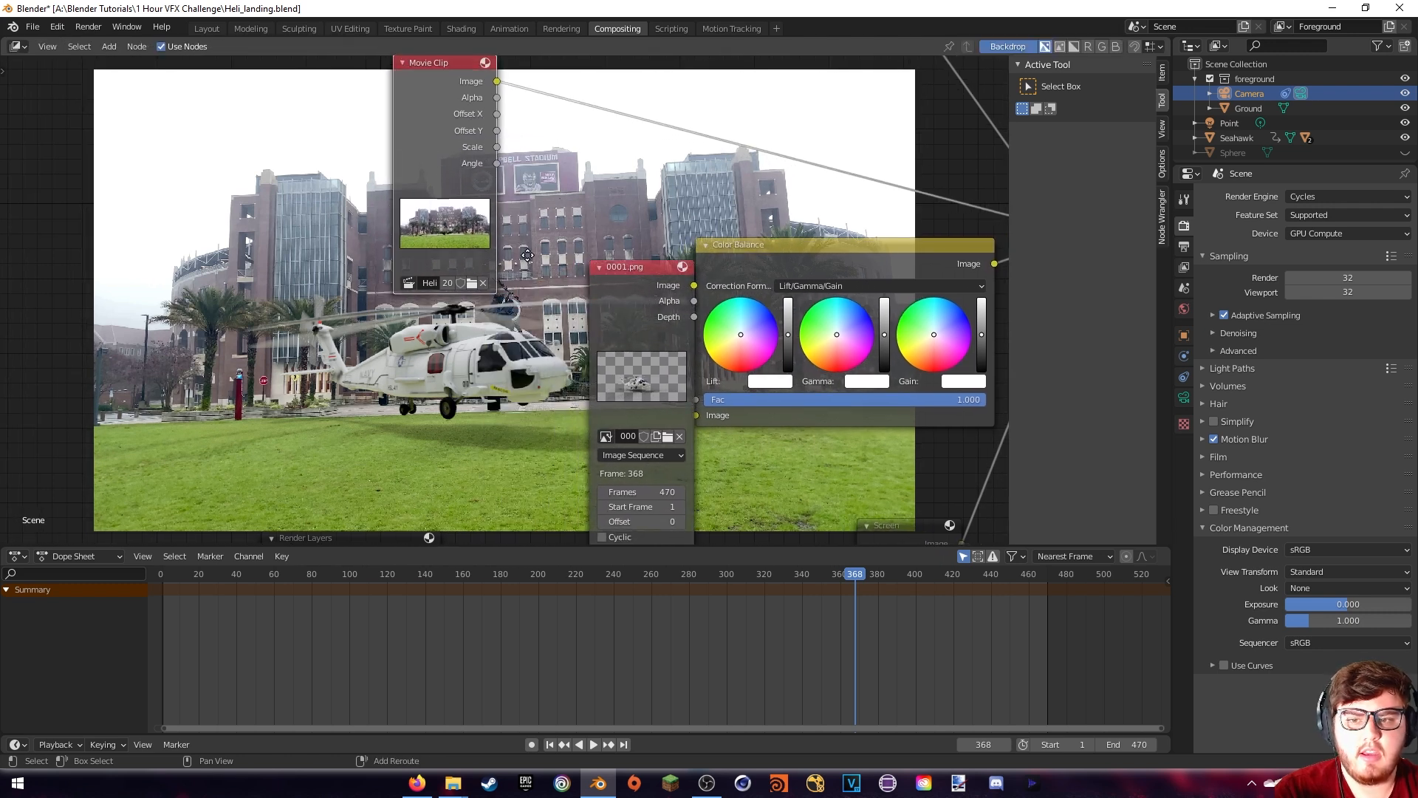
shift+middle_drag(528, 255, 525, 255)
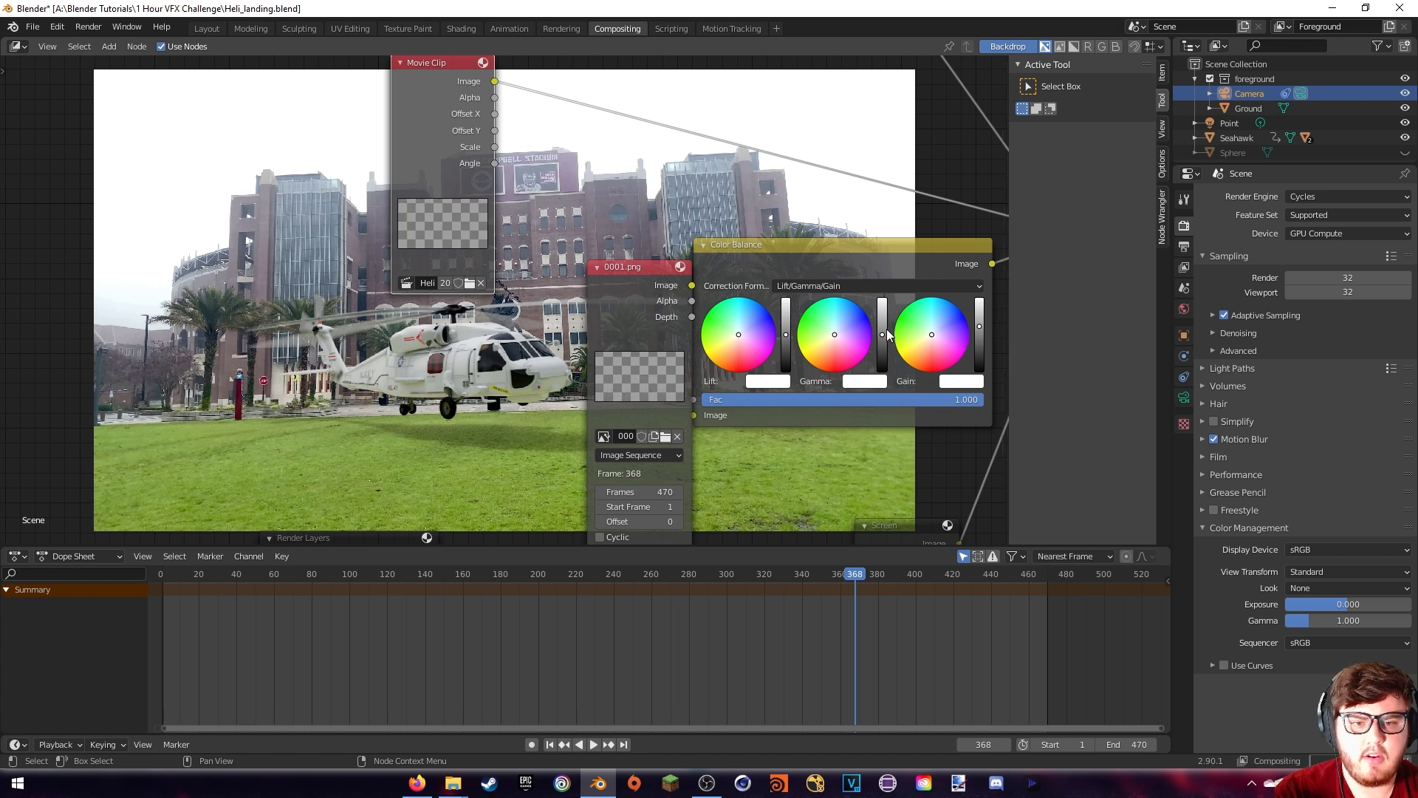
Fine-tune the lift, gamma and gain brightness on the Color Balance node and compare the helicopter with the node muted and unmuted
drag(887, 333, 887, 326)
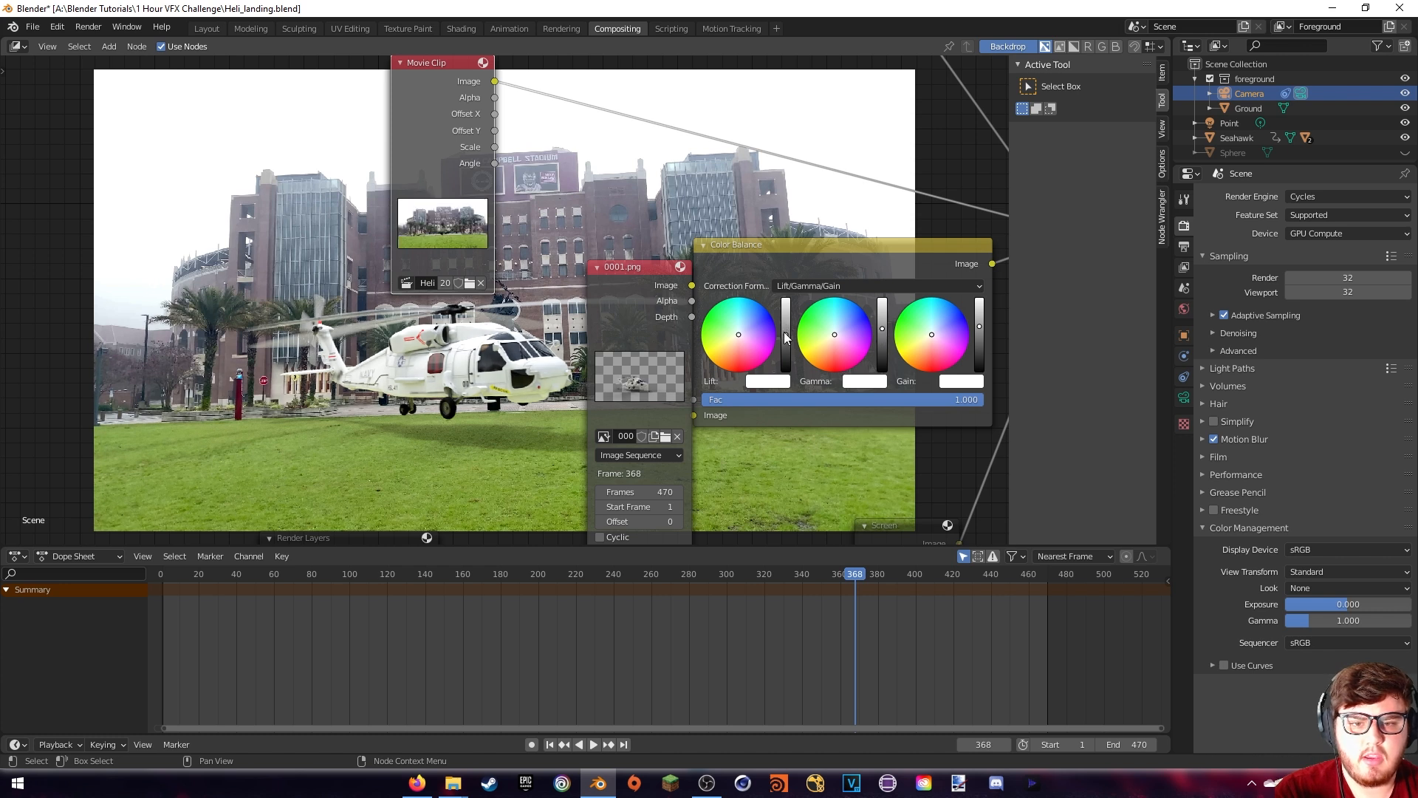
drag(786, 333, 786, 331)
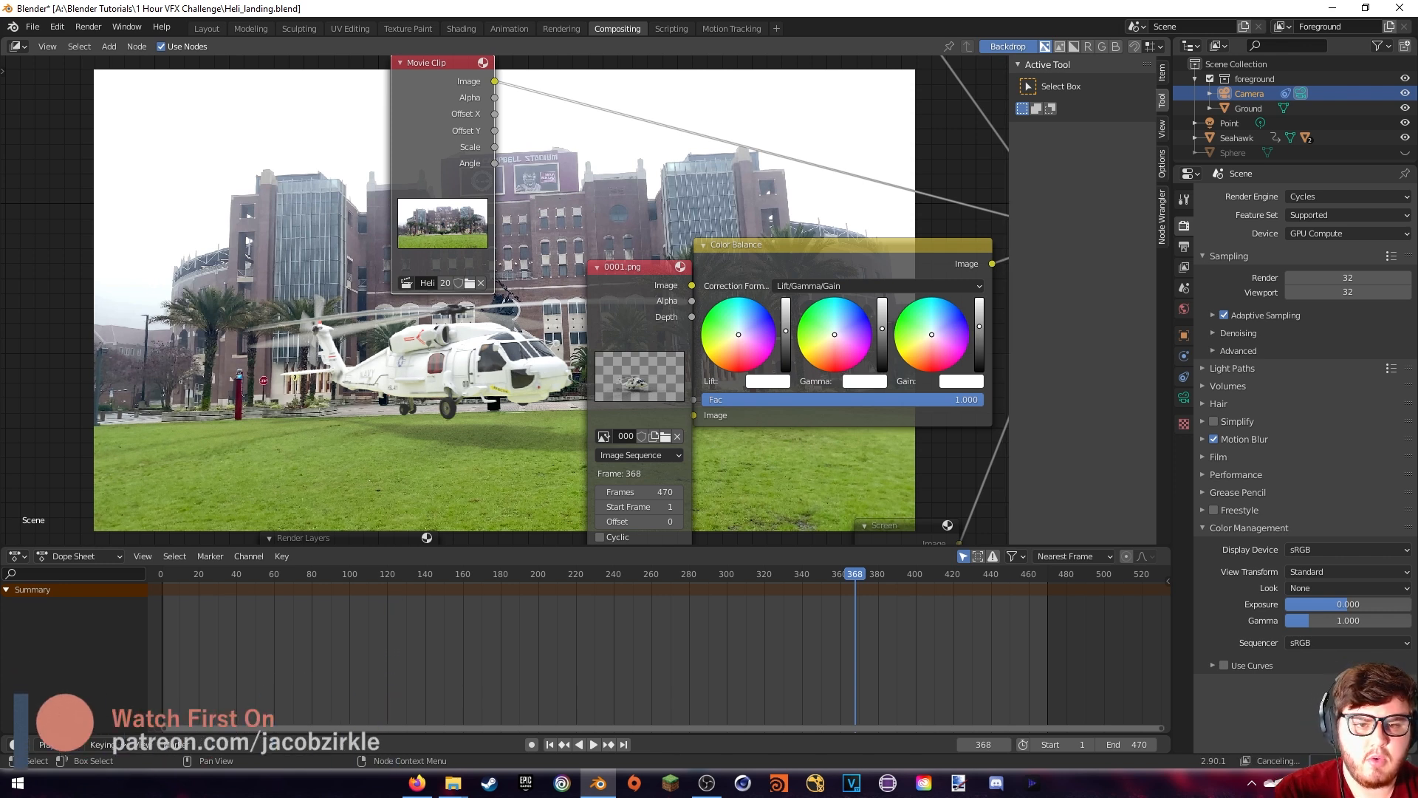
drag(882, 328, 882, 331)
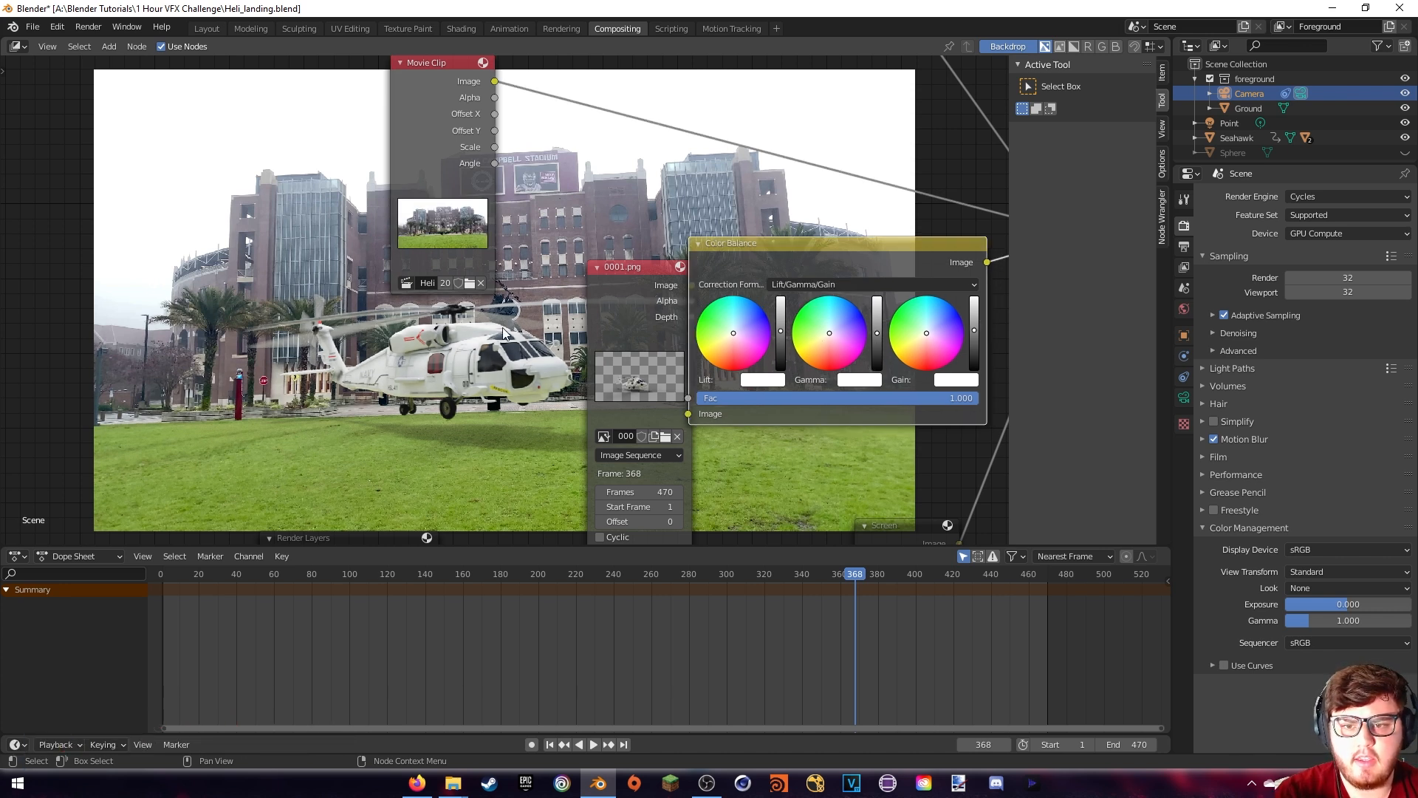
key(m)
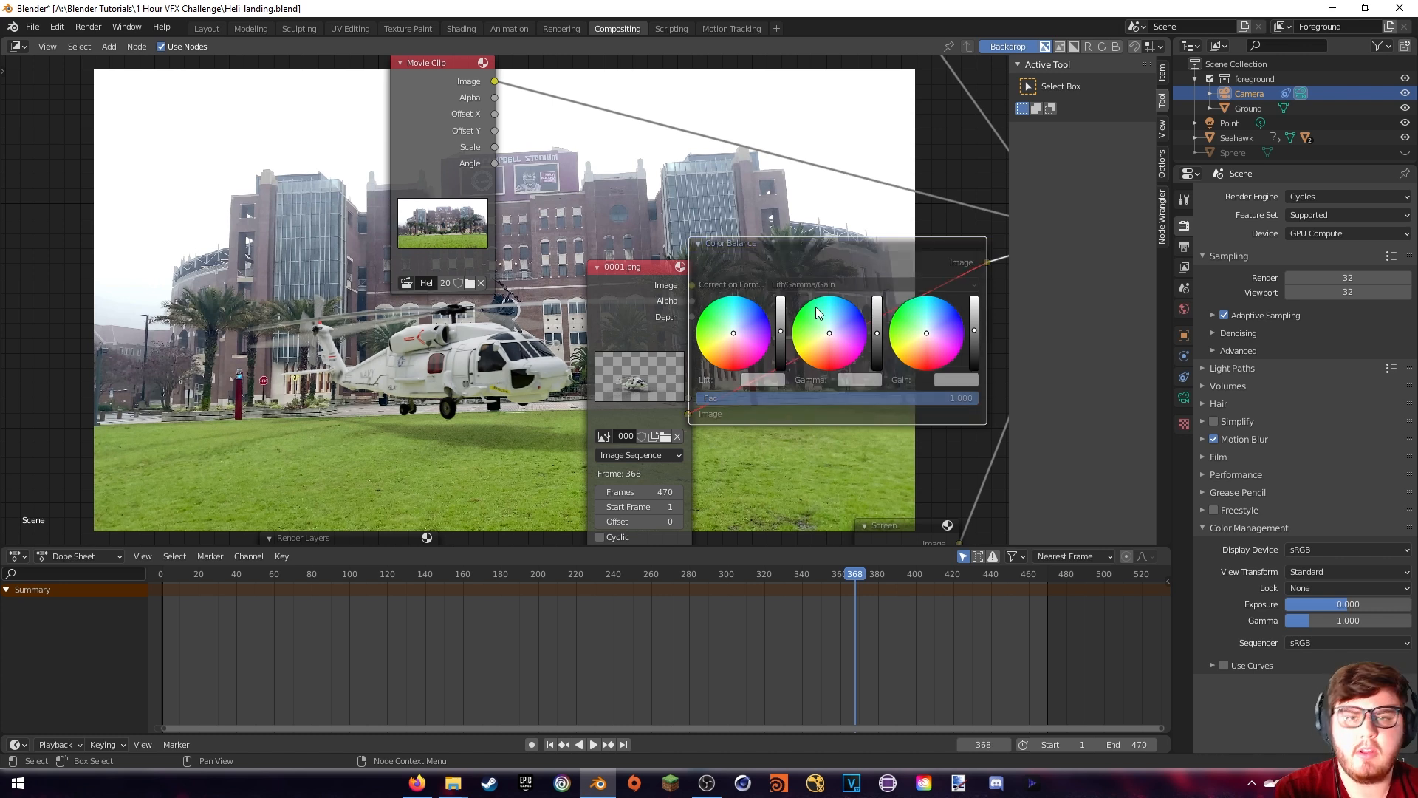
key(m)
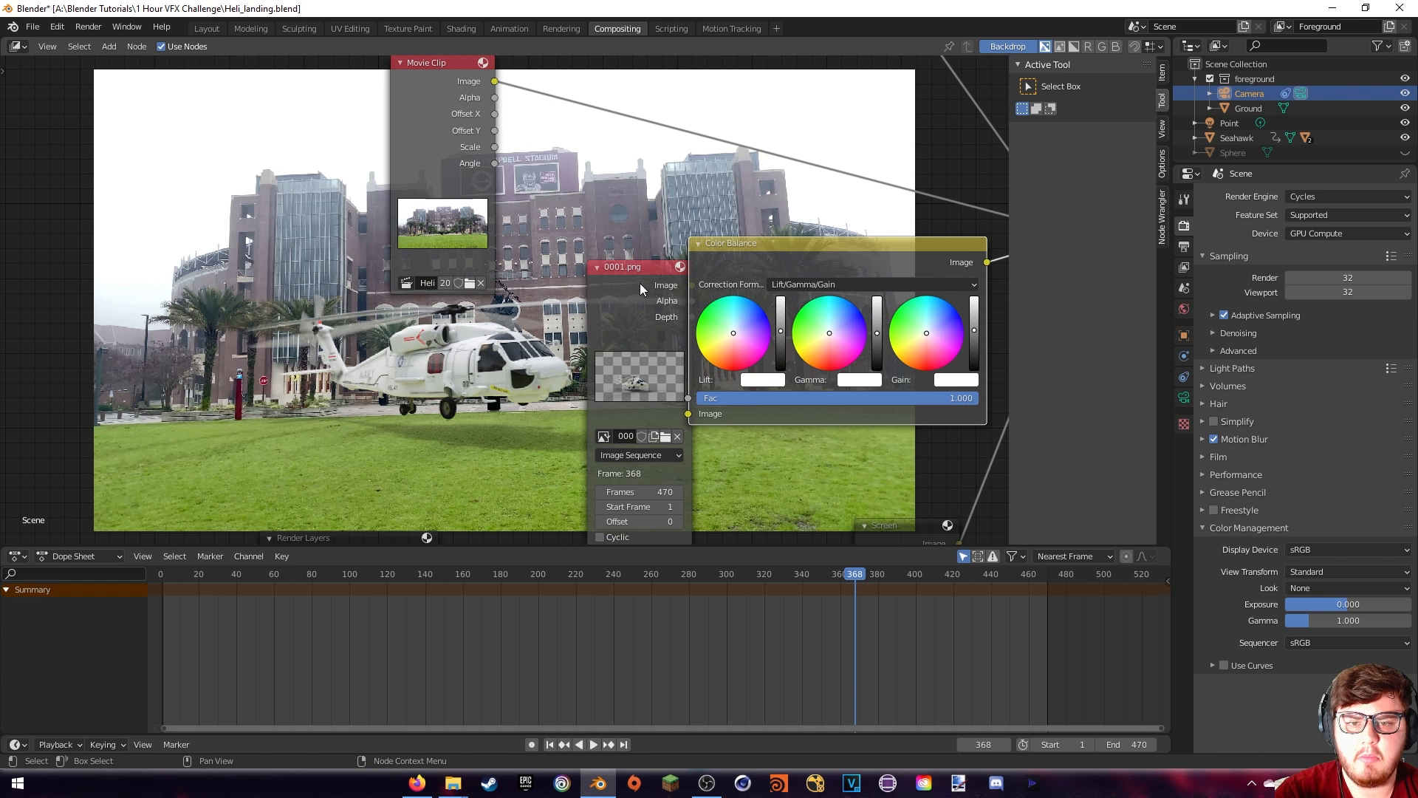
Move the image sequence node below the Movie Clip node, clear of the Color Balance node
mouse_move(640, 282)
mouse_down()
mouse_move(602, 298)
mouse_move(627, 285)
mouse_up()
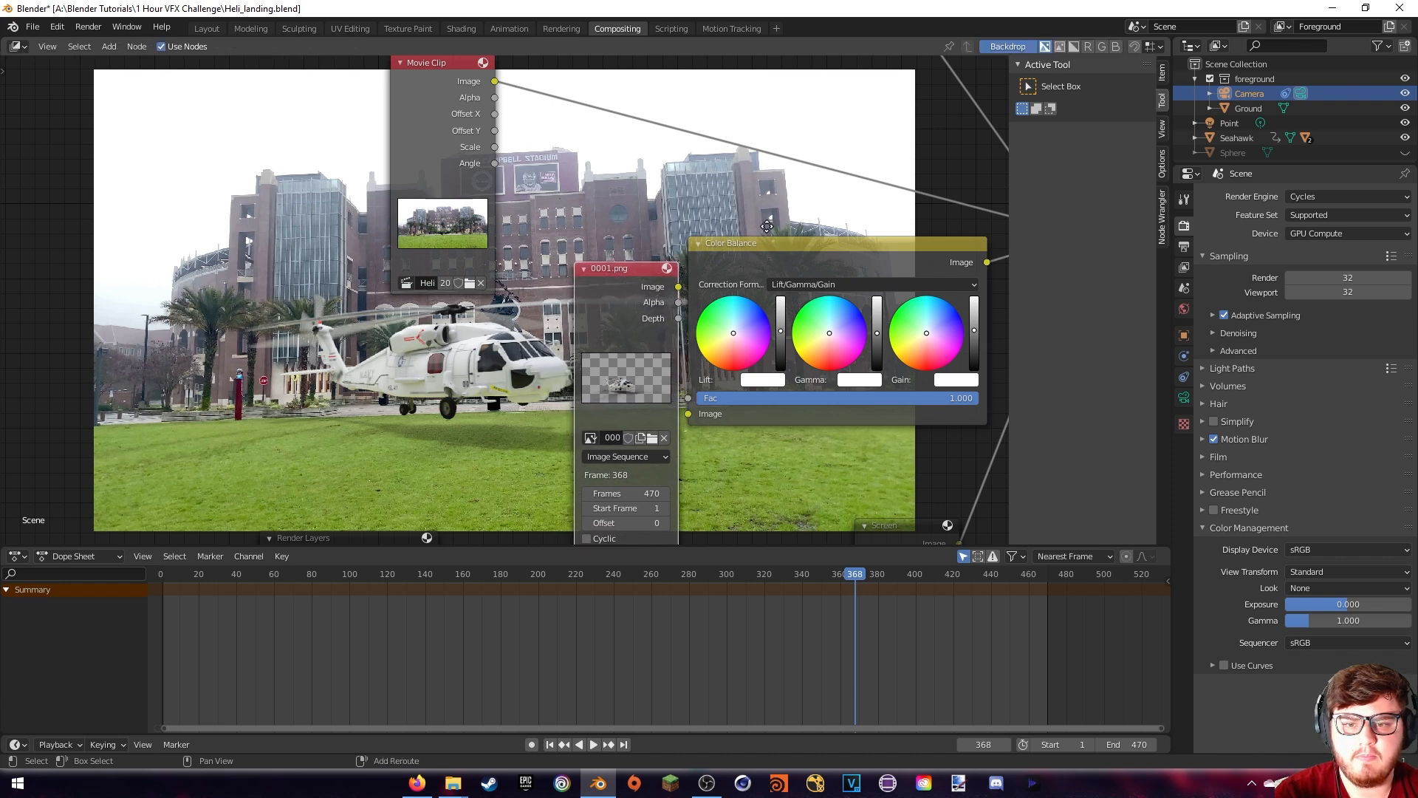
middle_drag(767, 226, 595, 250)
drag(473, 318, 282, 392)
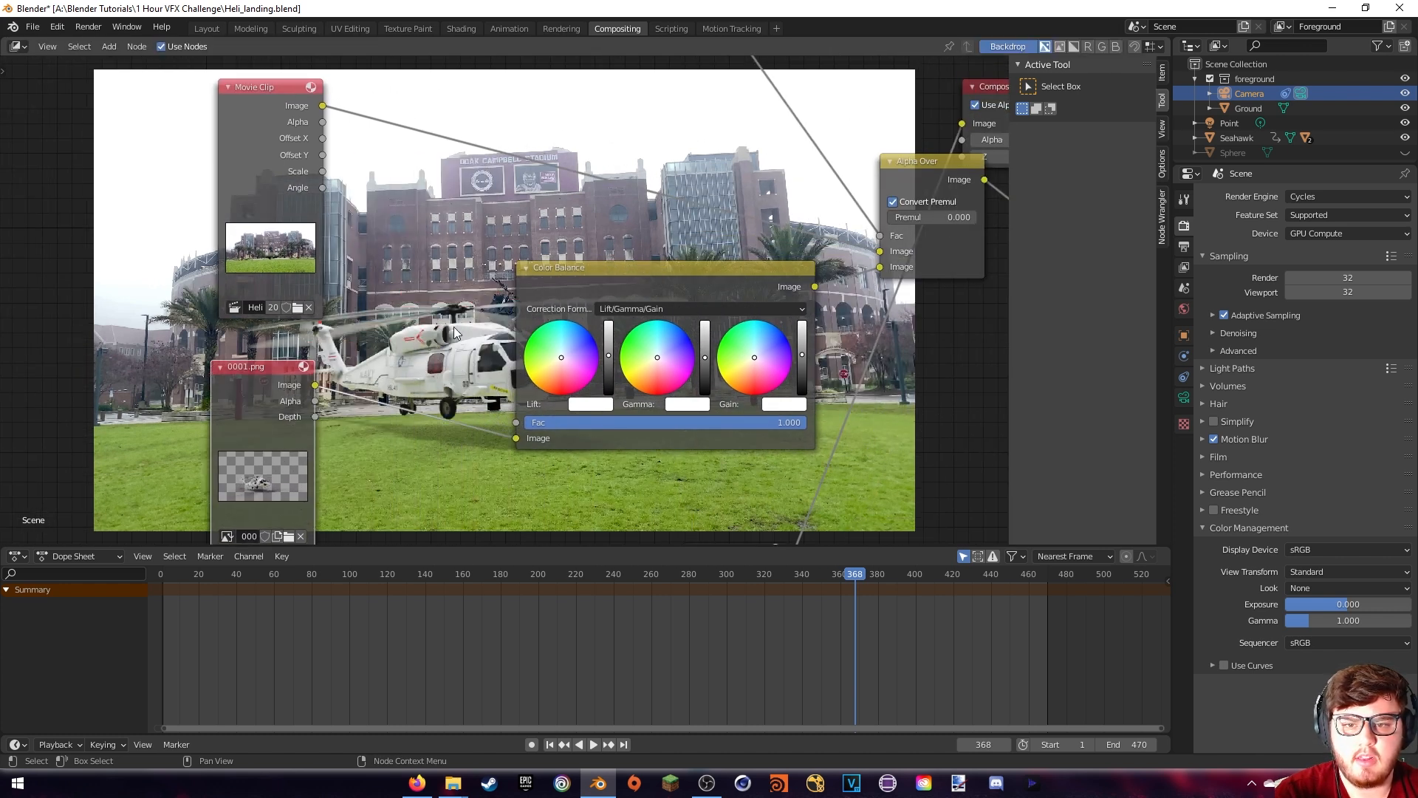
middle_drag(454, 333, 530, 341)
Scrub and play the composite at several frames, including 162, 148 and 34, to review how the helicopter blends with the footage
click(467, 578)
key(space)
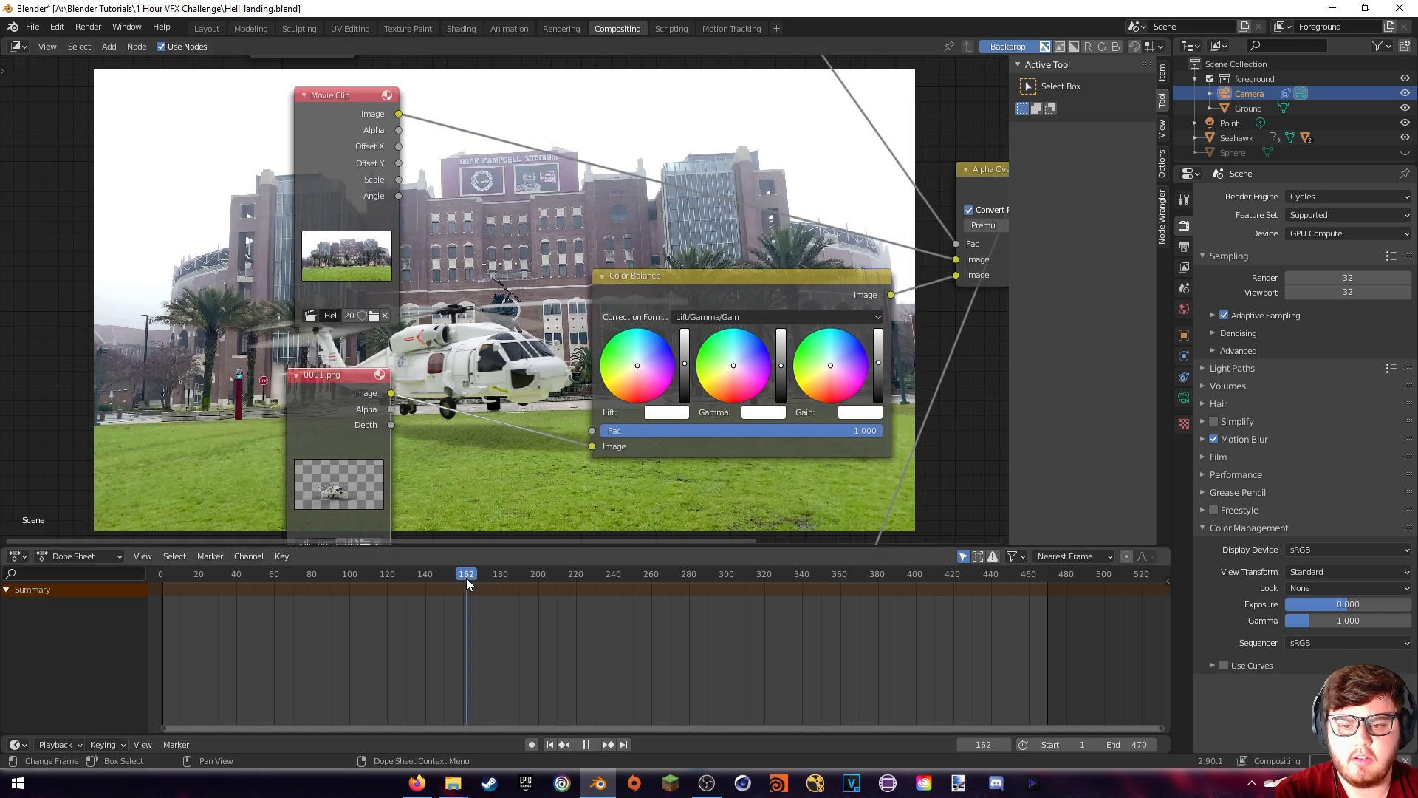
middle_drag(480, 460, 565, 392)
click(440, 574)
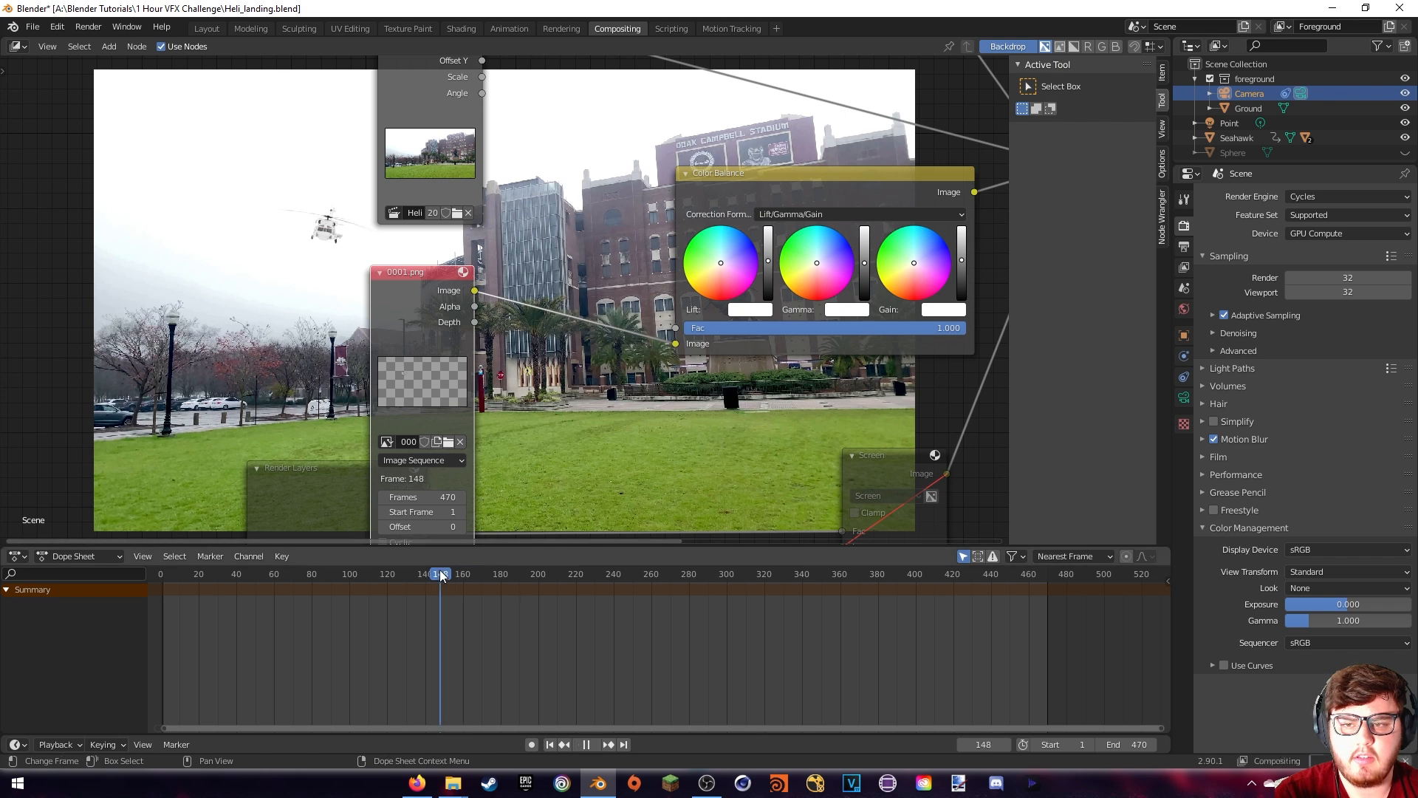
middle_drag(716, 409, 847, 460)
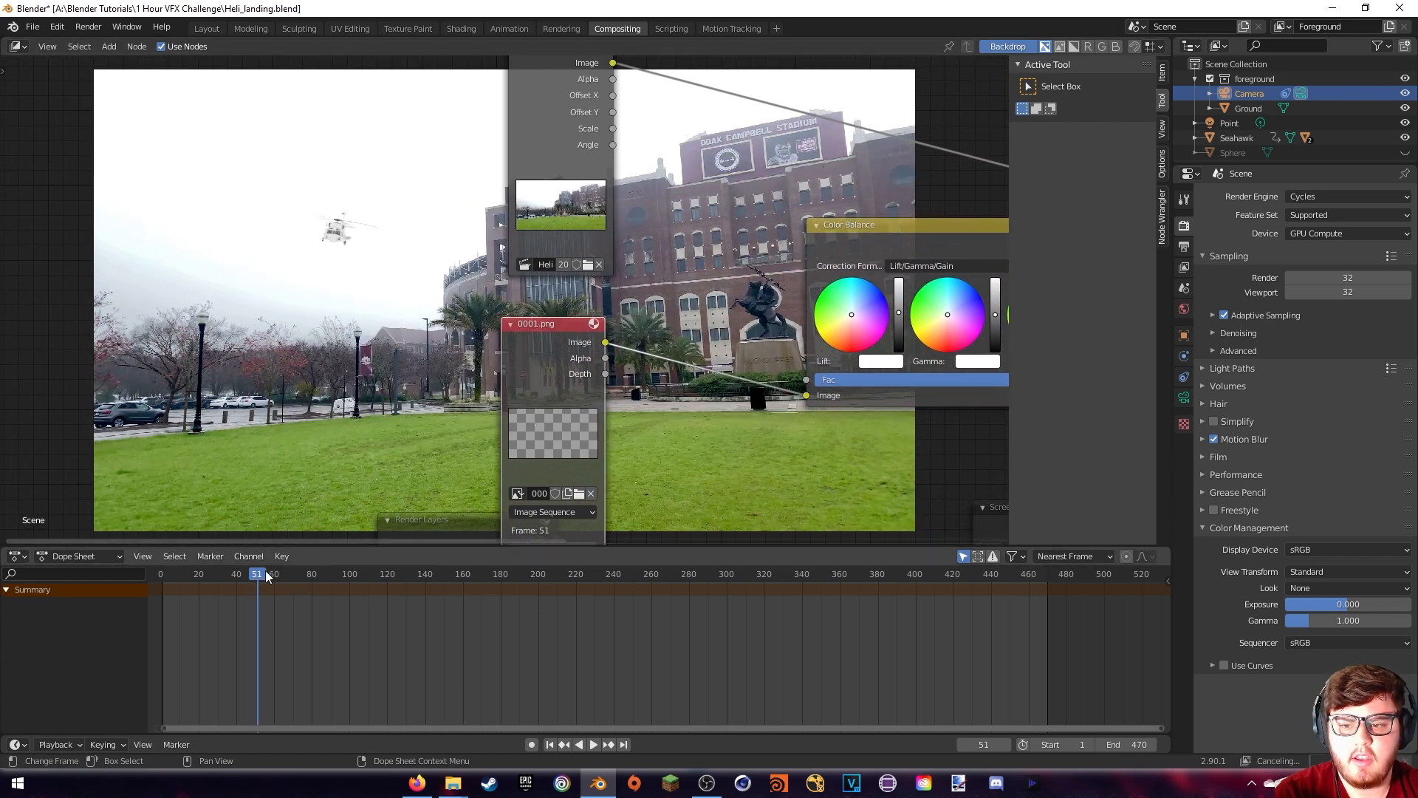
click(226, 576)
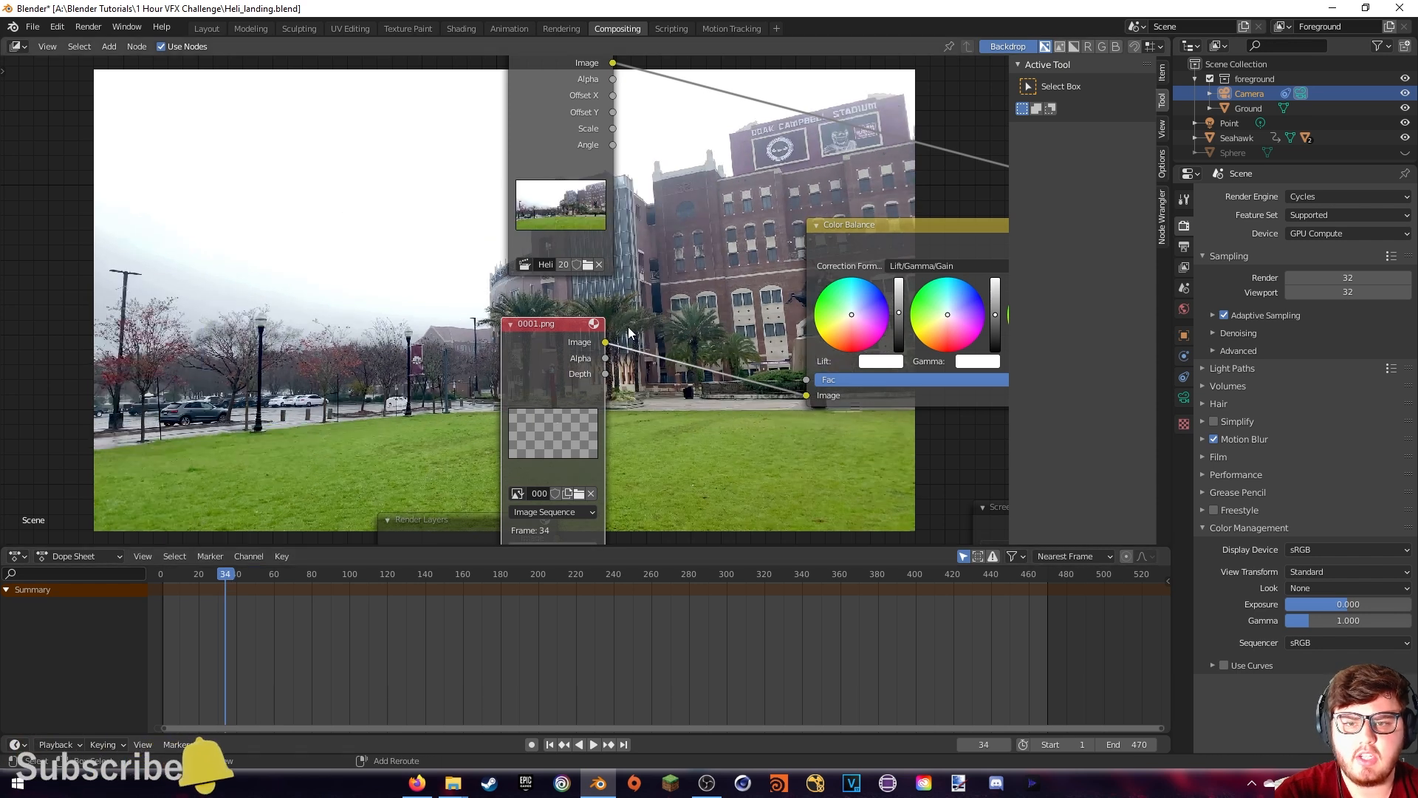
middle_drag(635, 328, 734, 362)
key(v)
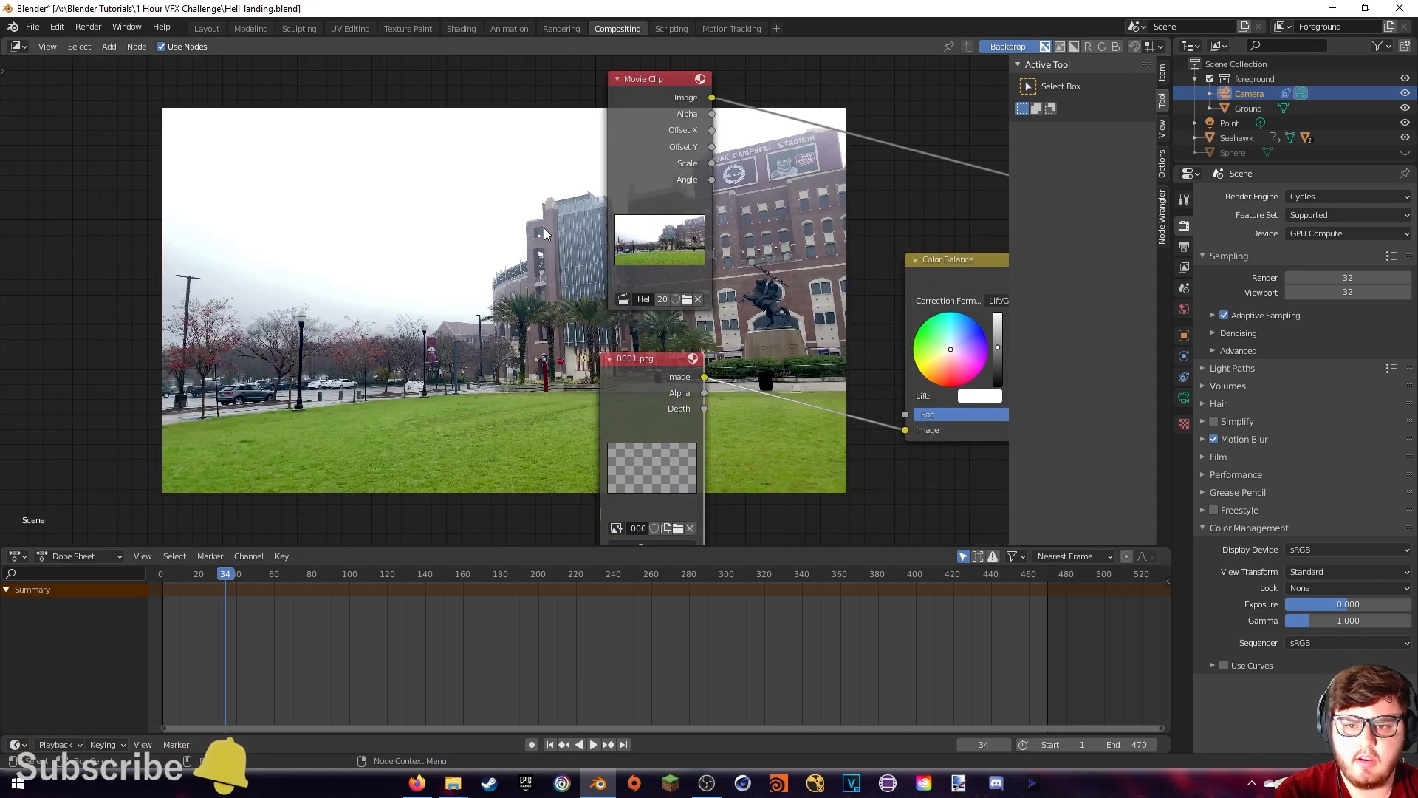
key(space)
key(space)
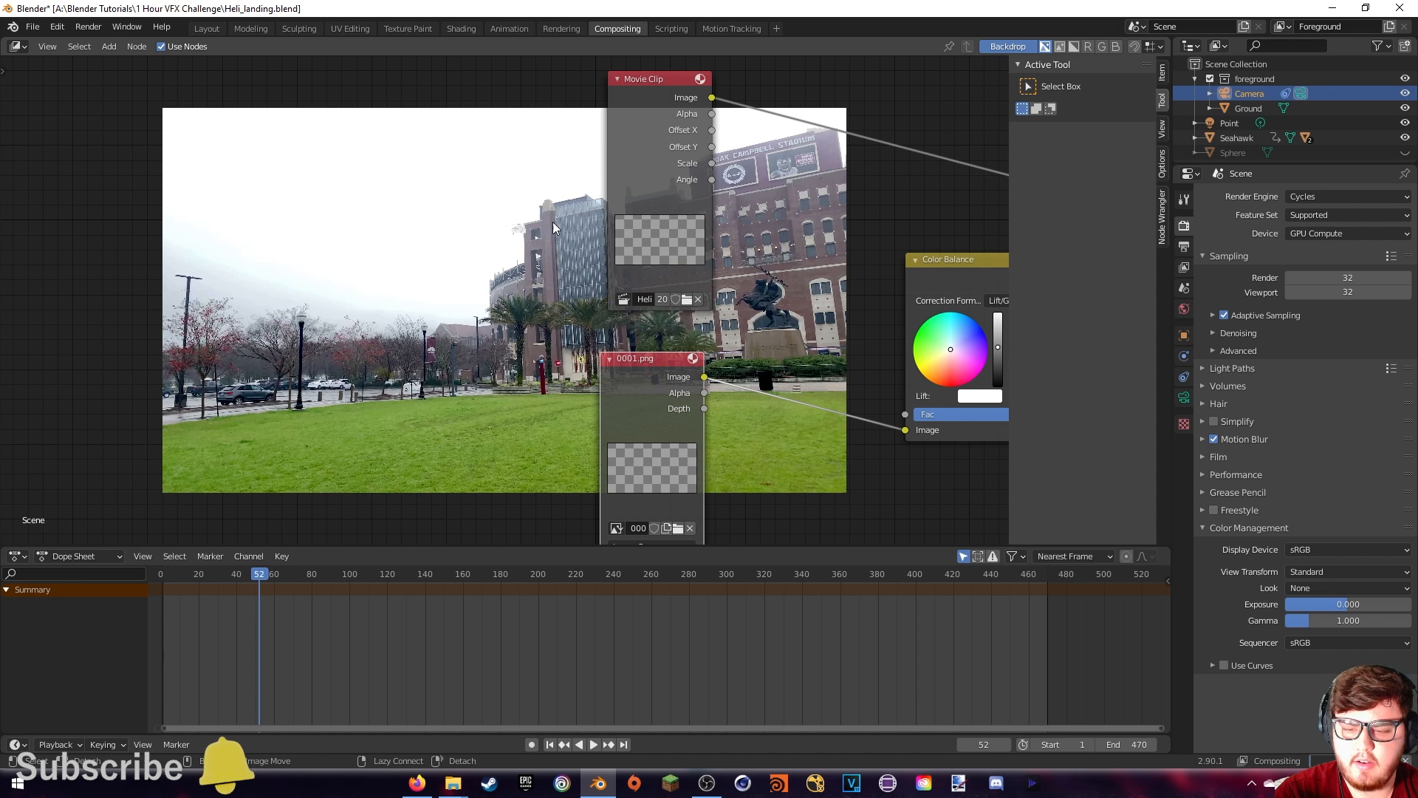
Enlarge the backdrop and examine the helicopter against the stadium building around frames 41 to 52
key(alt+v)
key(alt+v)
key(alt+v)
key(alt+v)
key(alt+v)
key(alt+v)
key(alt+v)
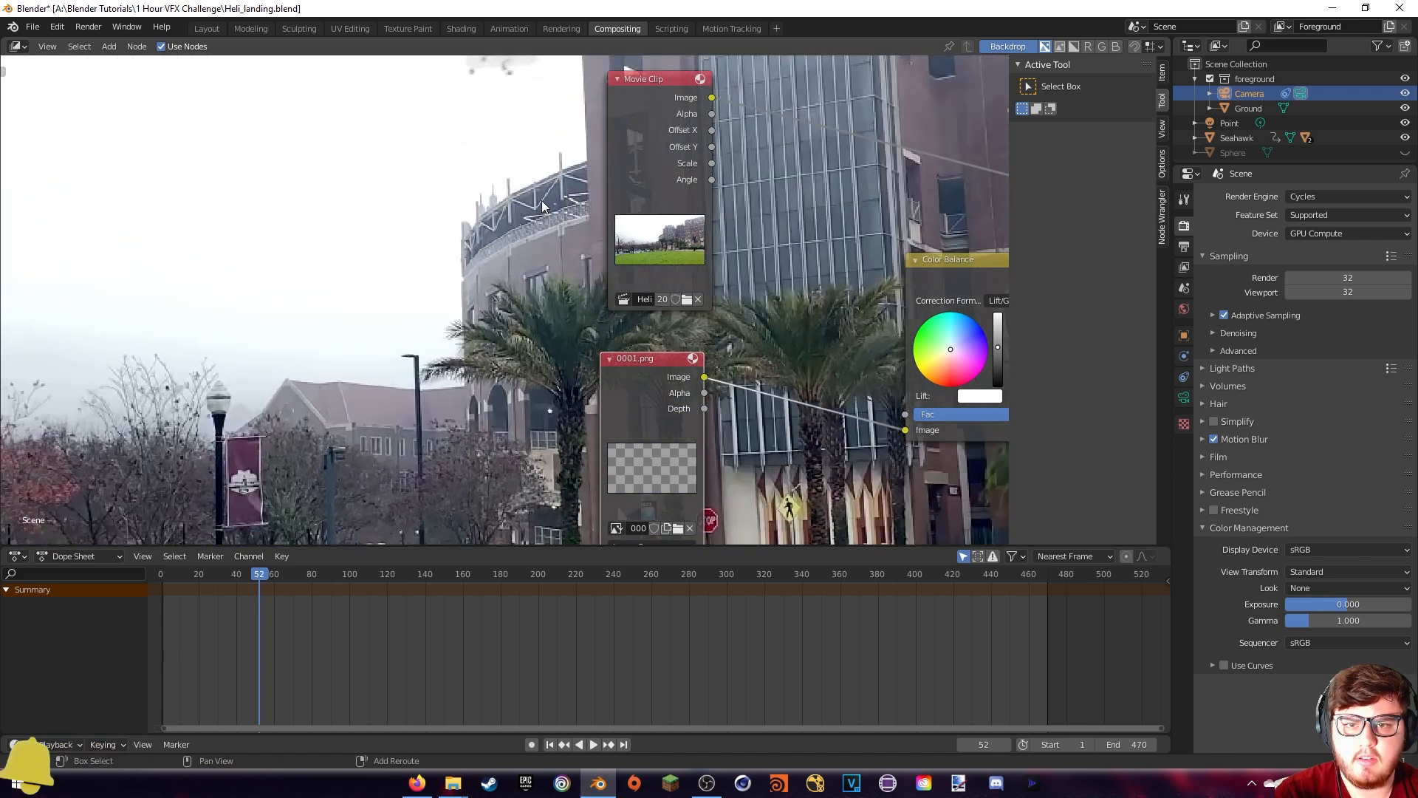
middle_drag(542, 201, 560, 207)
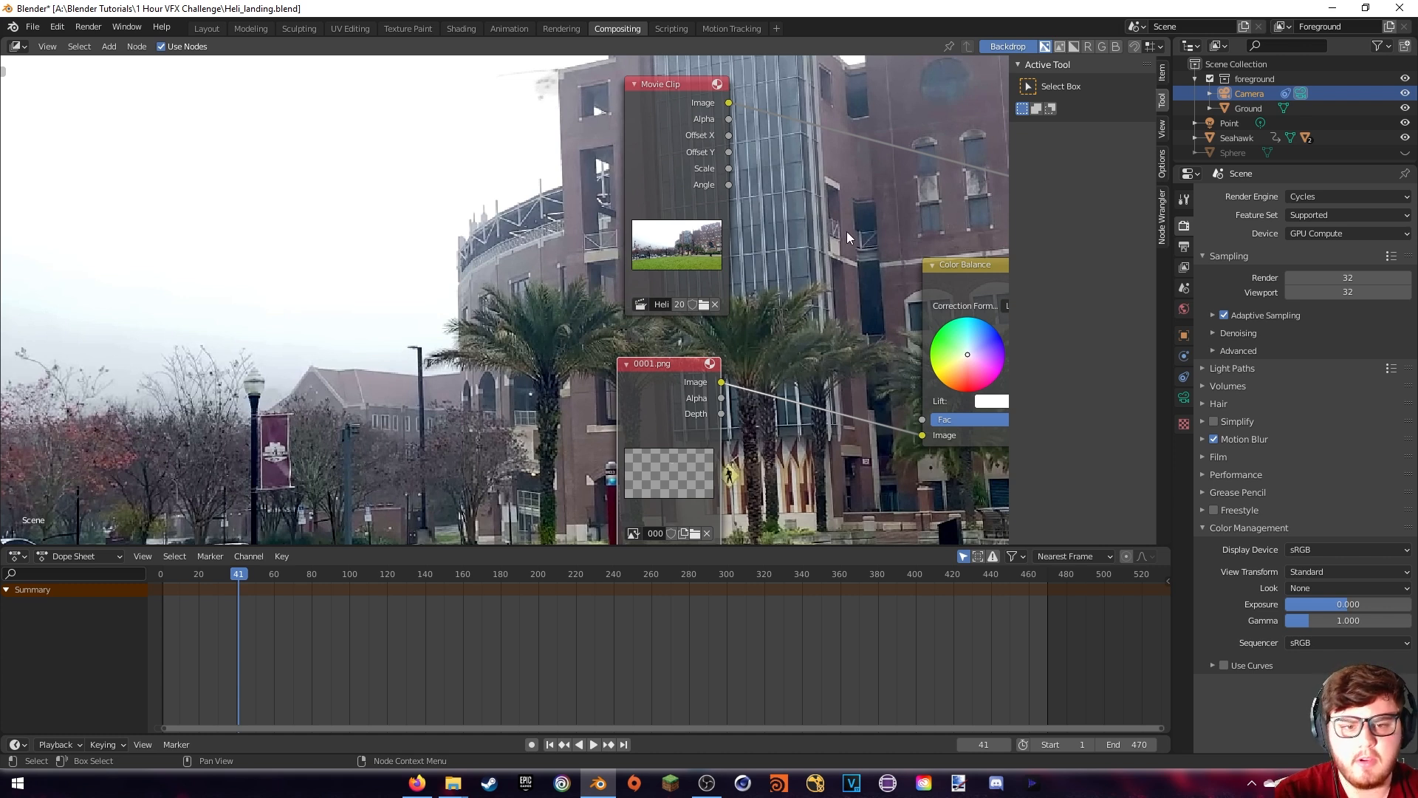
key(v)
key(v)
Connect Alpha Over's Image output to the Composite node's Image input
middle_drag(1001, 232, 517, 216)
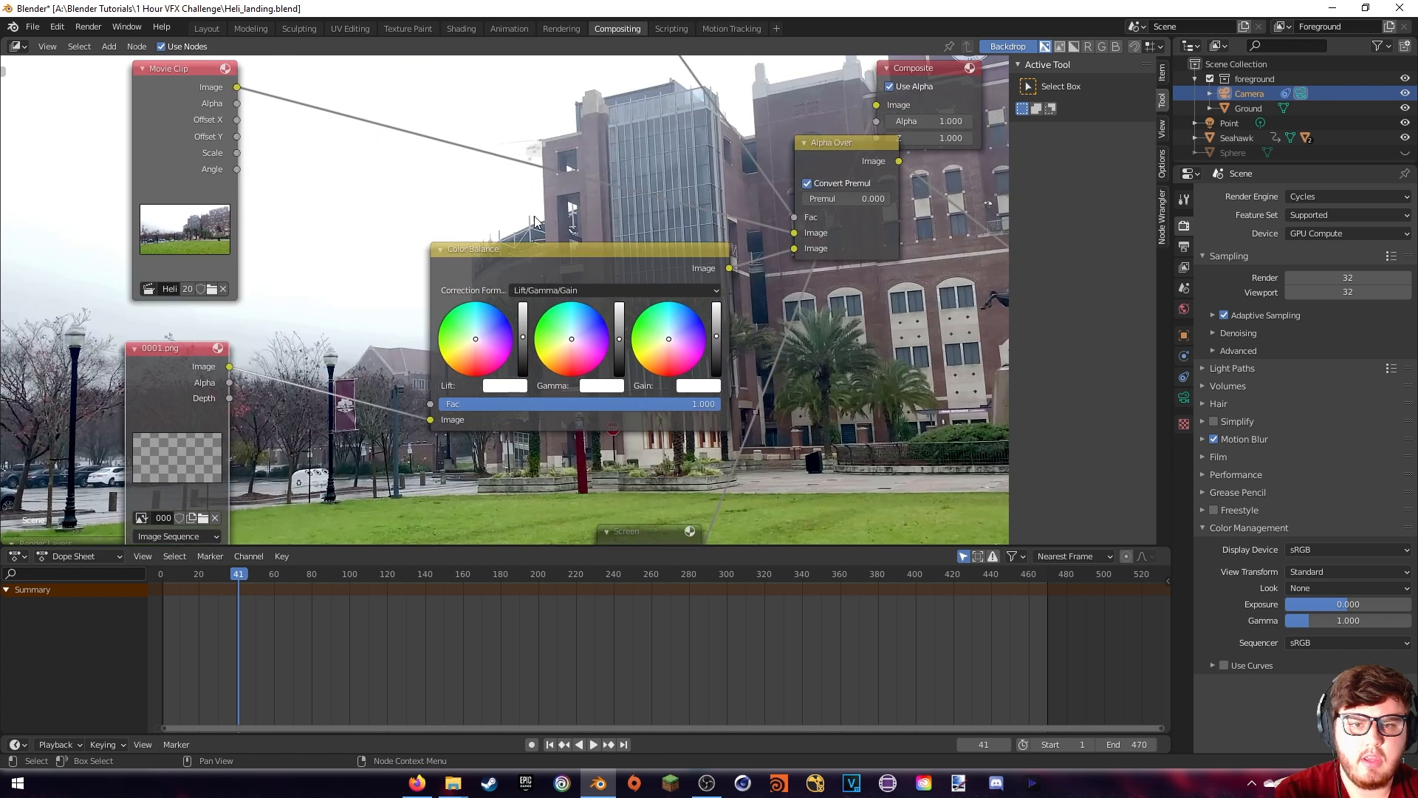
scroll(535, 222, down, 3)
middle_drag(796, 177, 690, 181)
scroll(601, 346, up, 3)
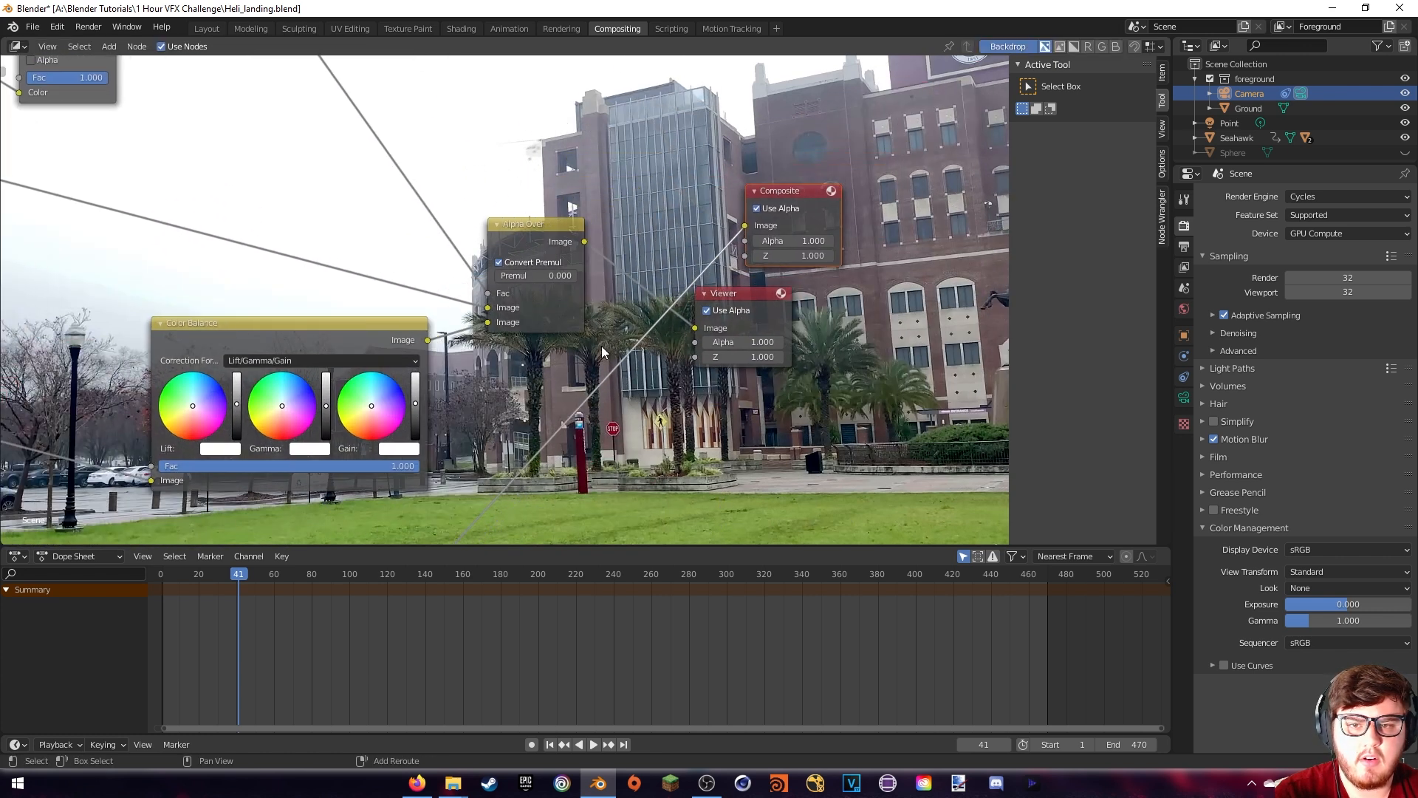
drag(583, 237, 745, 225)
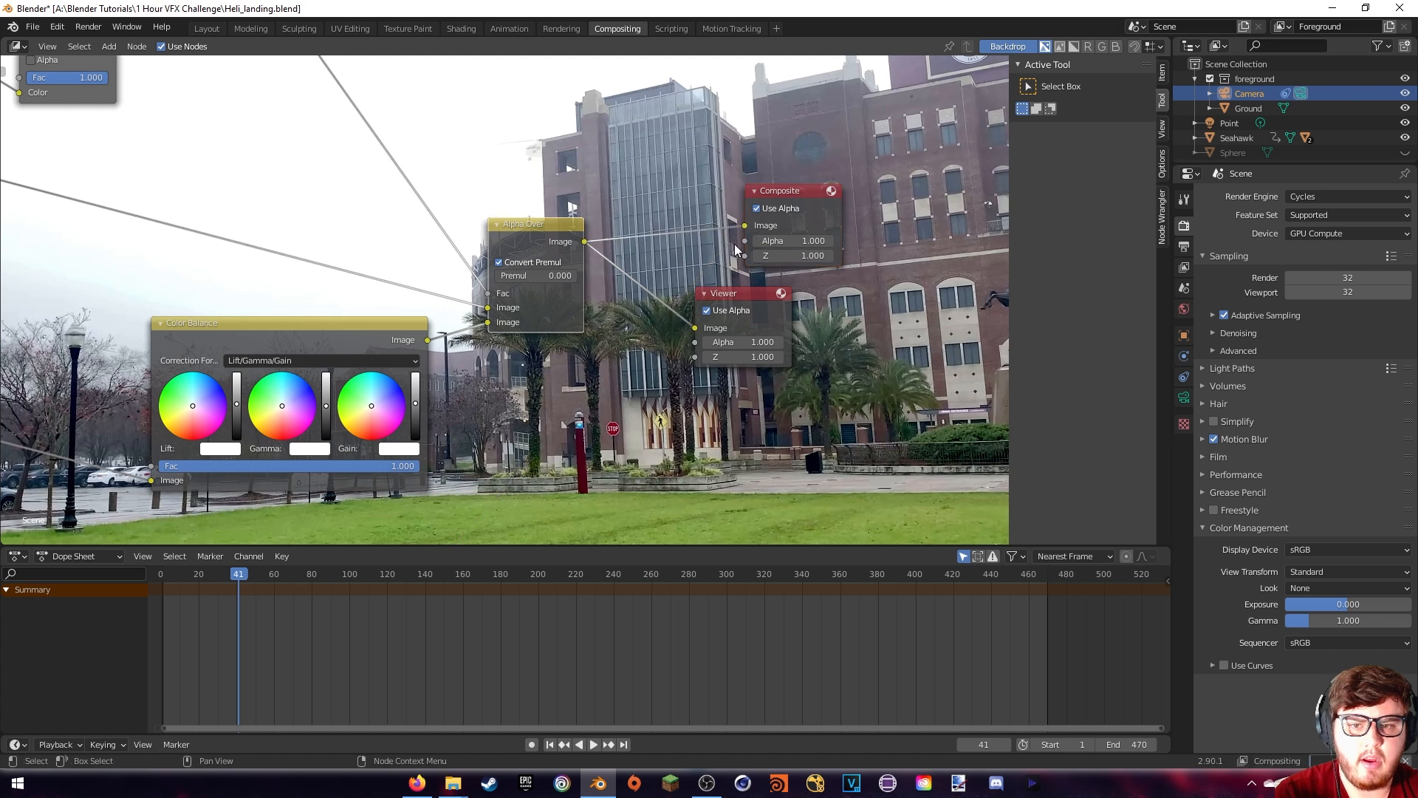
mouse_move(673, 269)
middle_down()
mouse_move(662, 269)
mouse_move(676, 266)
middle_up()
Set the render output path to the name Final_Heli in the Heli folder
click(1184, 246)
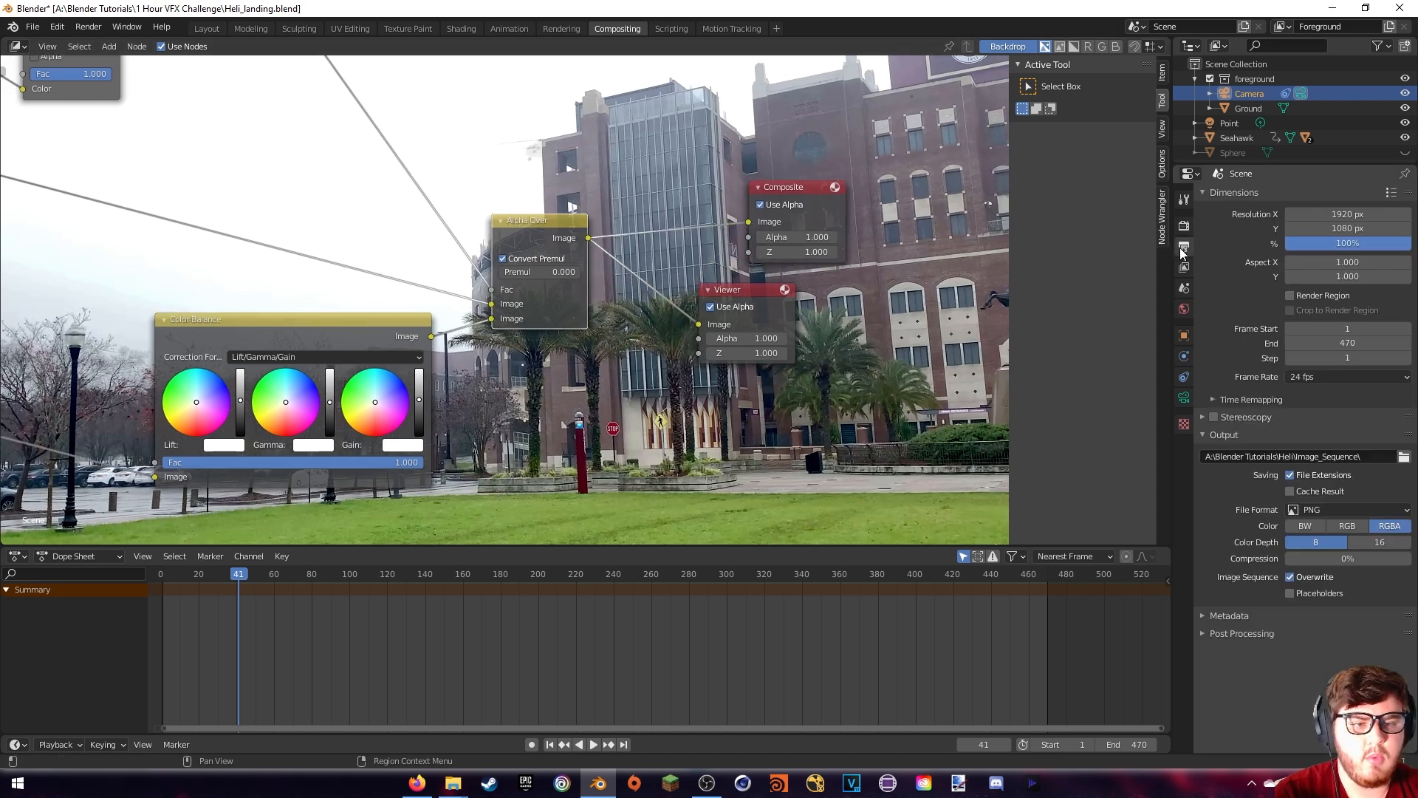
click(1403, 457)
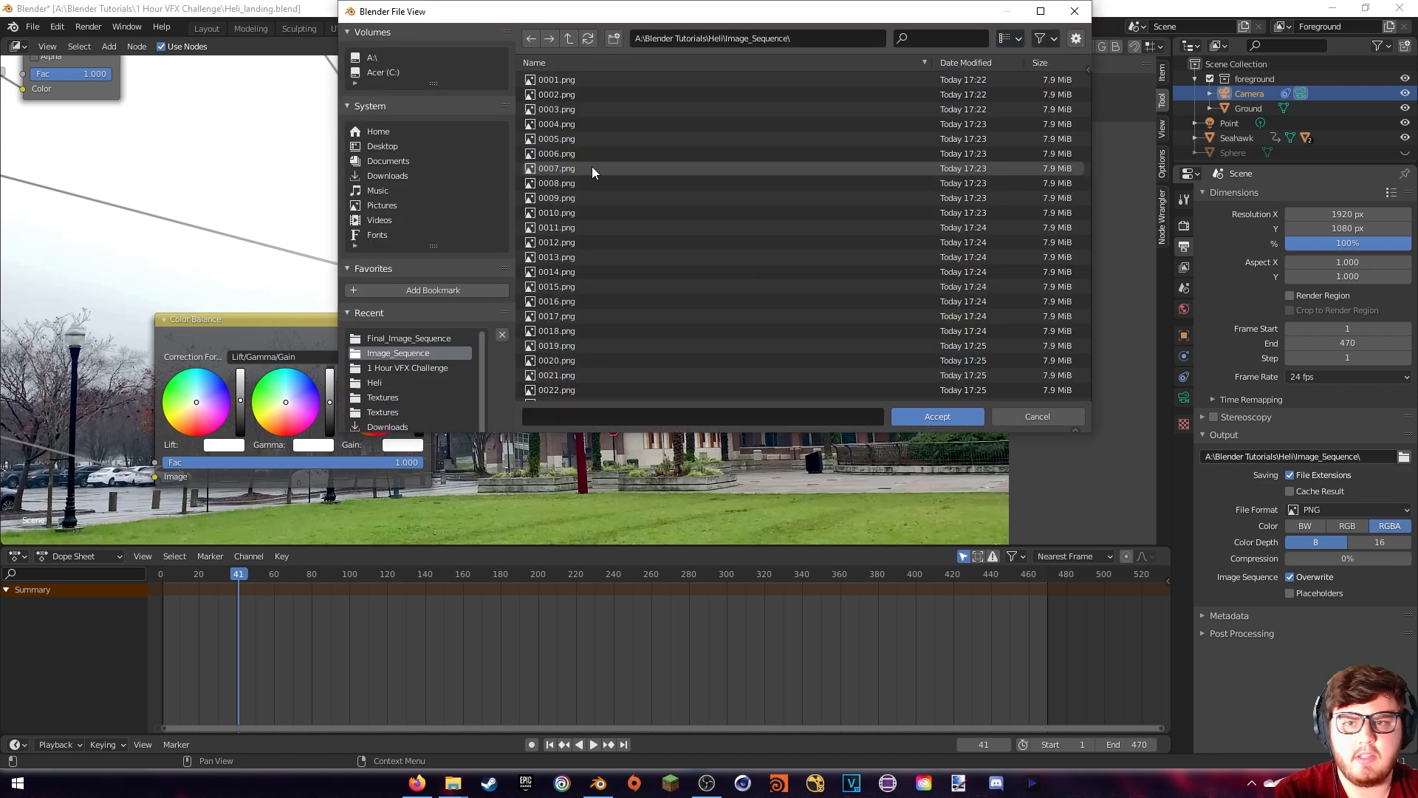
click(568, 39)
click(596, 416)
text(Fi)
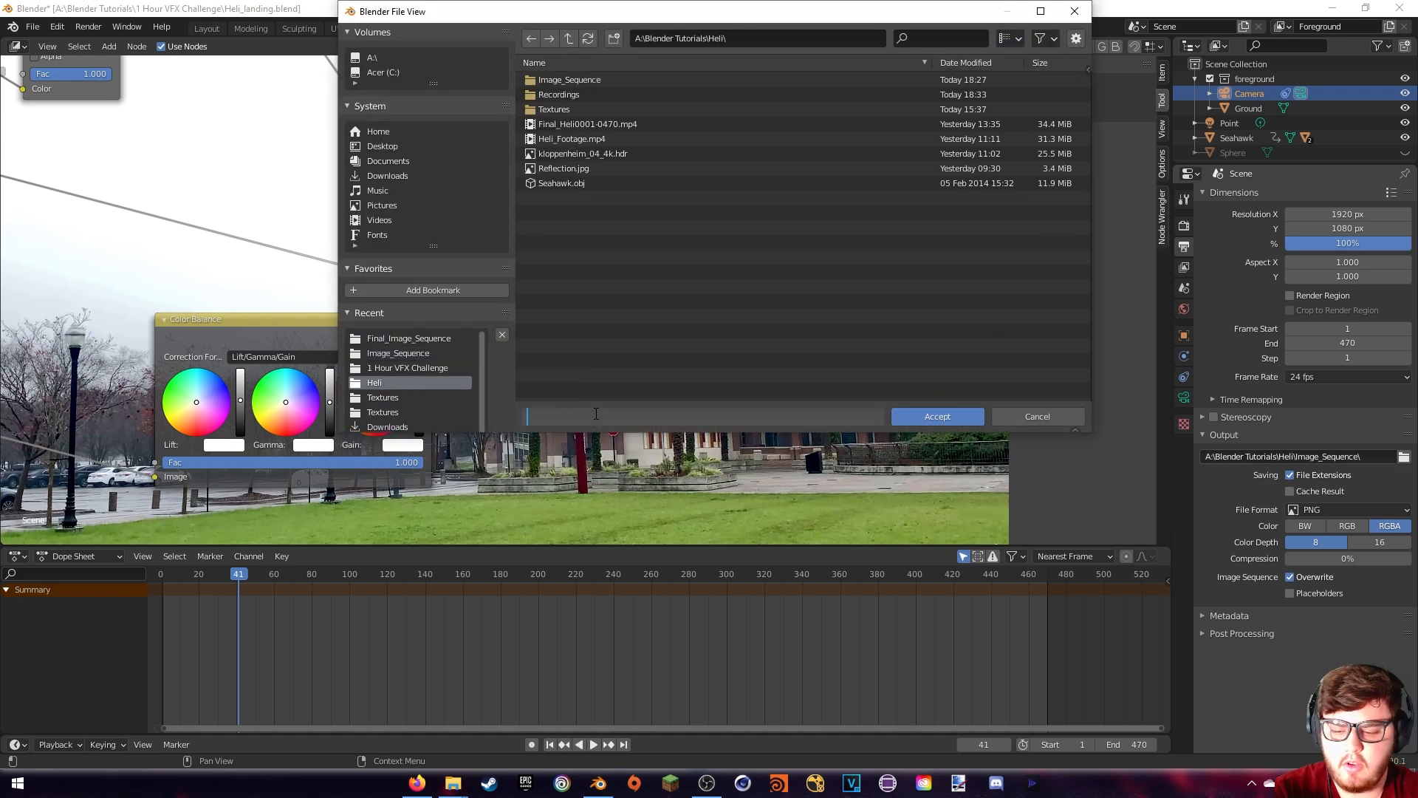
text(nal)
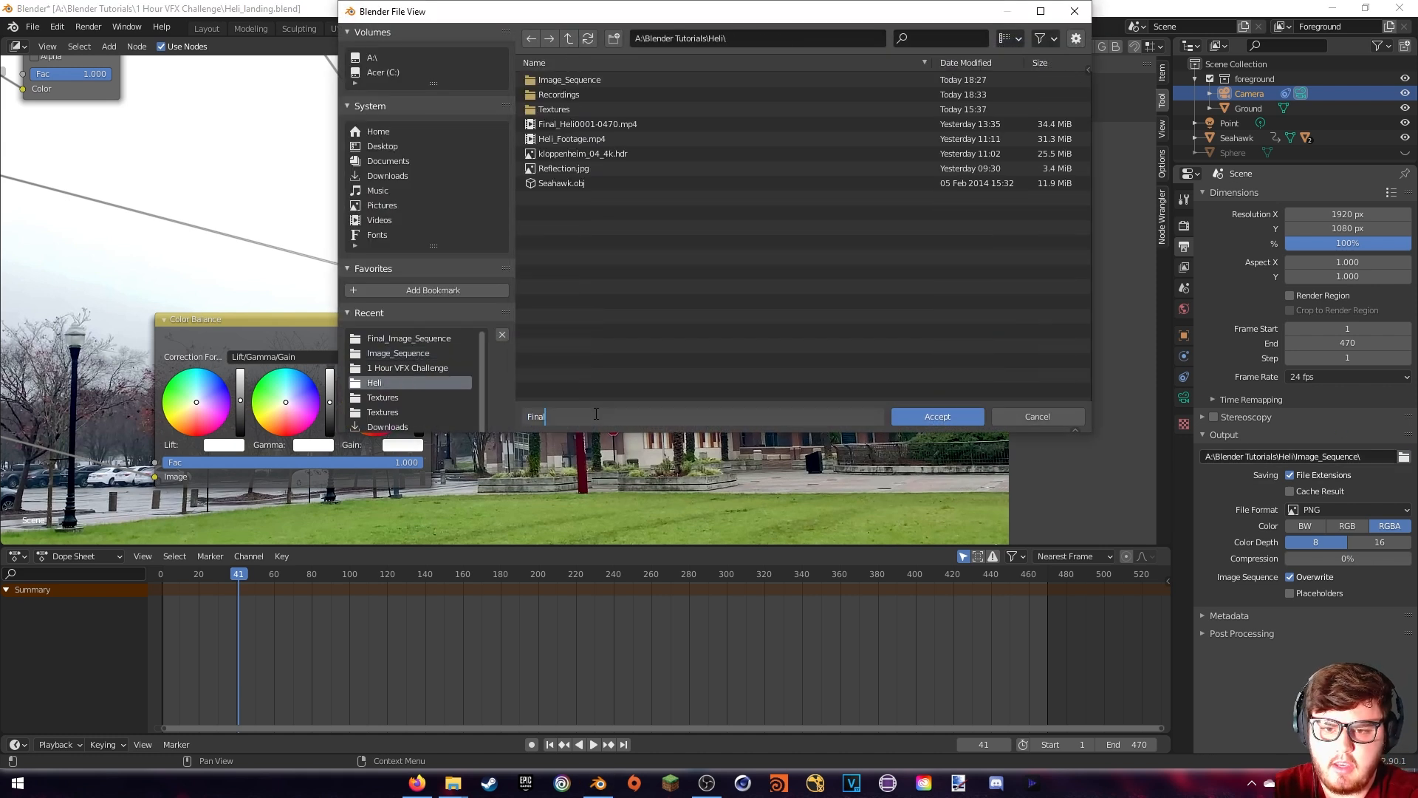
text(_Heli)
click(938, 416)
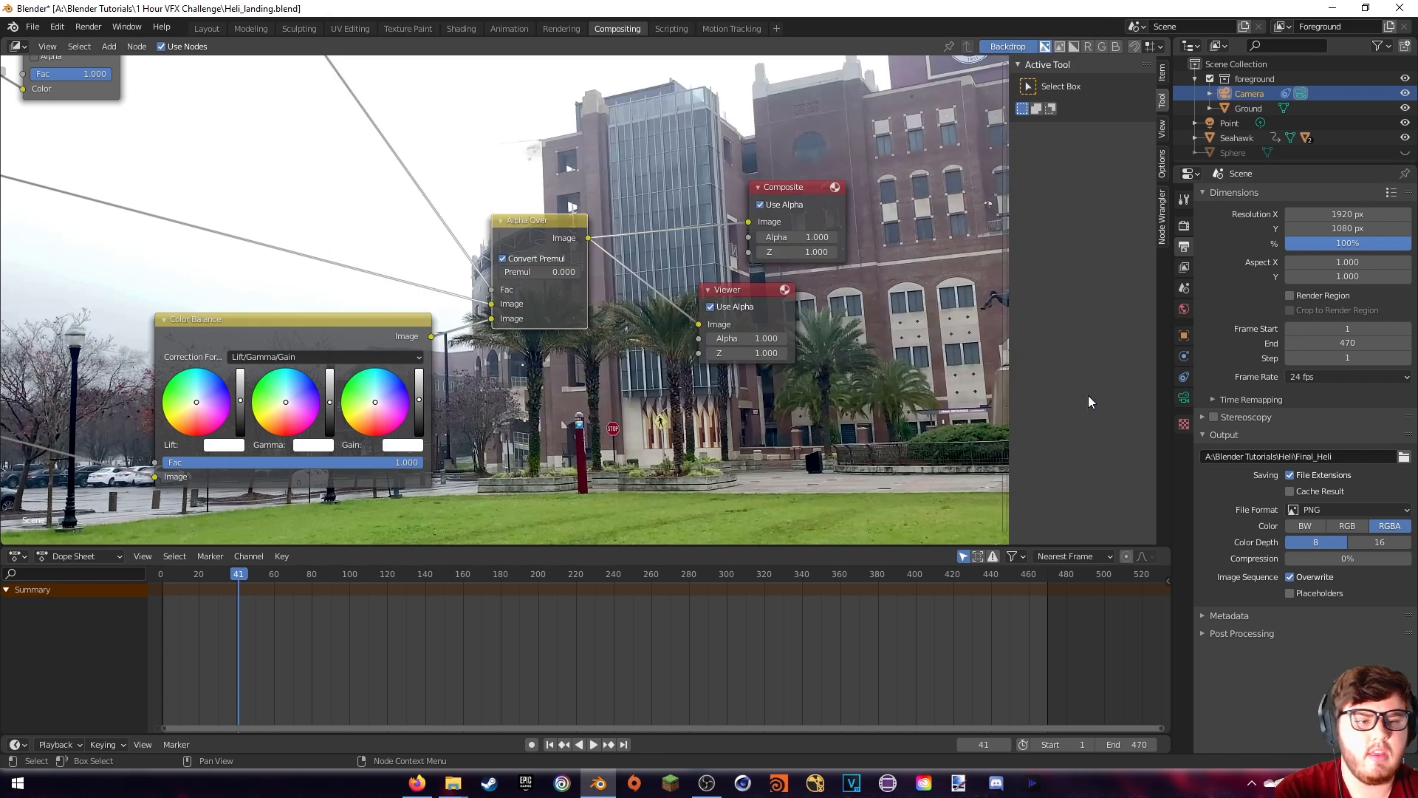
Set the output file format to FFmpeg video with an MPEG-4 container and High quality output
click(1350, 508)
click(1341, 598)
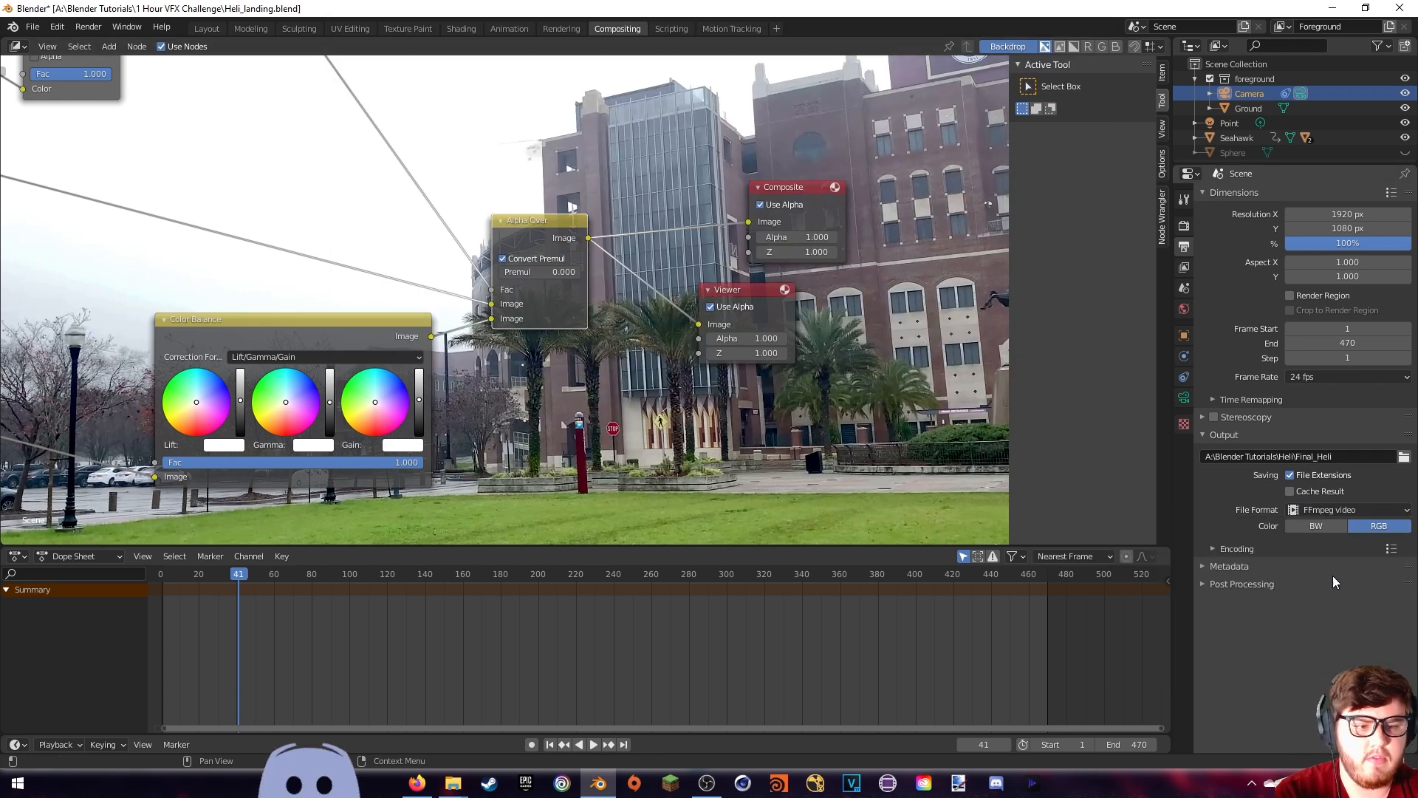
click(1253, 548)
scroll(1259, 557, down, 2)
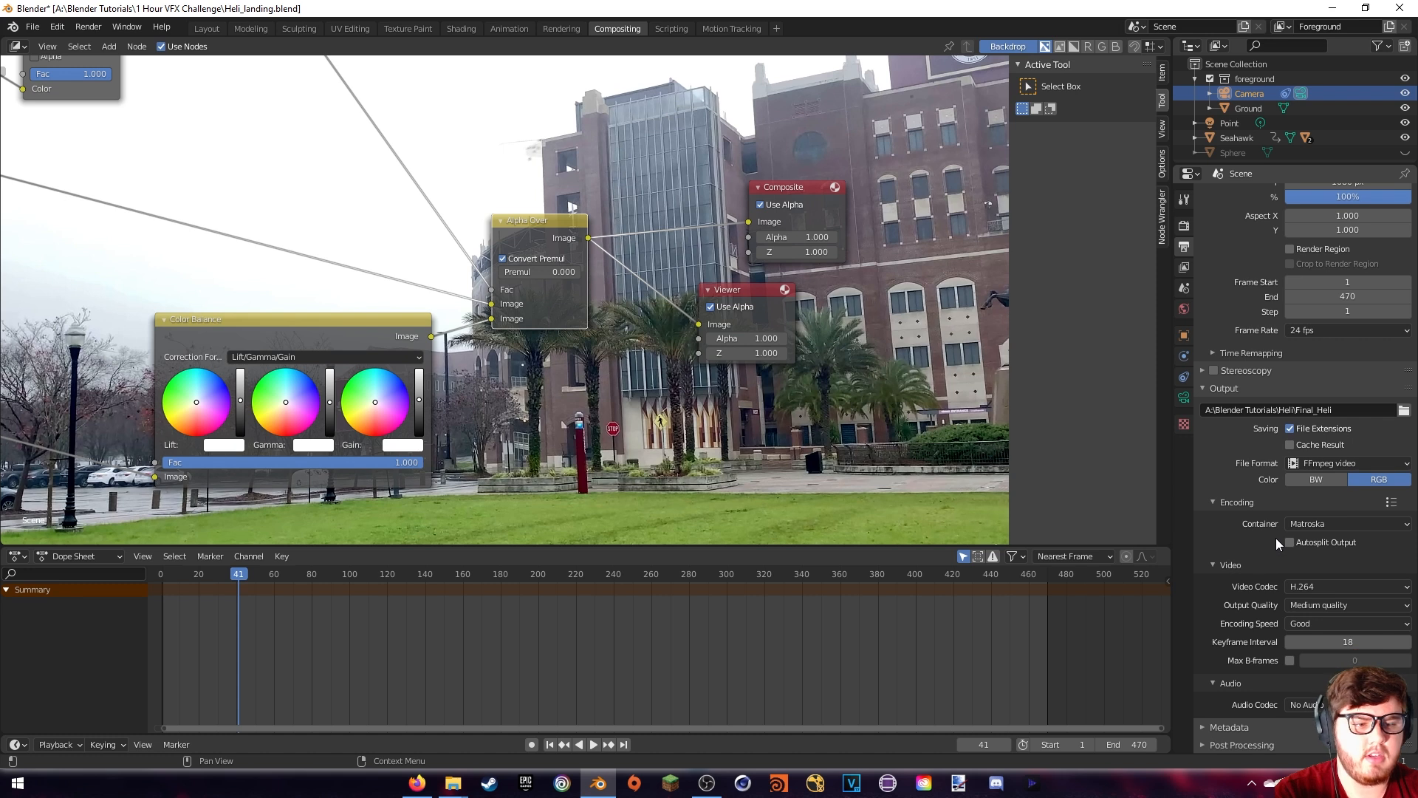
click(1301, 524)
click(1308, 574)
click(1321, 606)
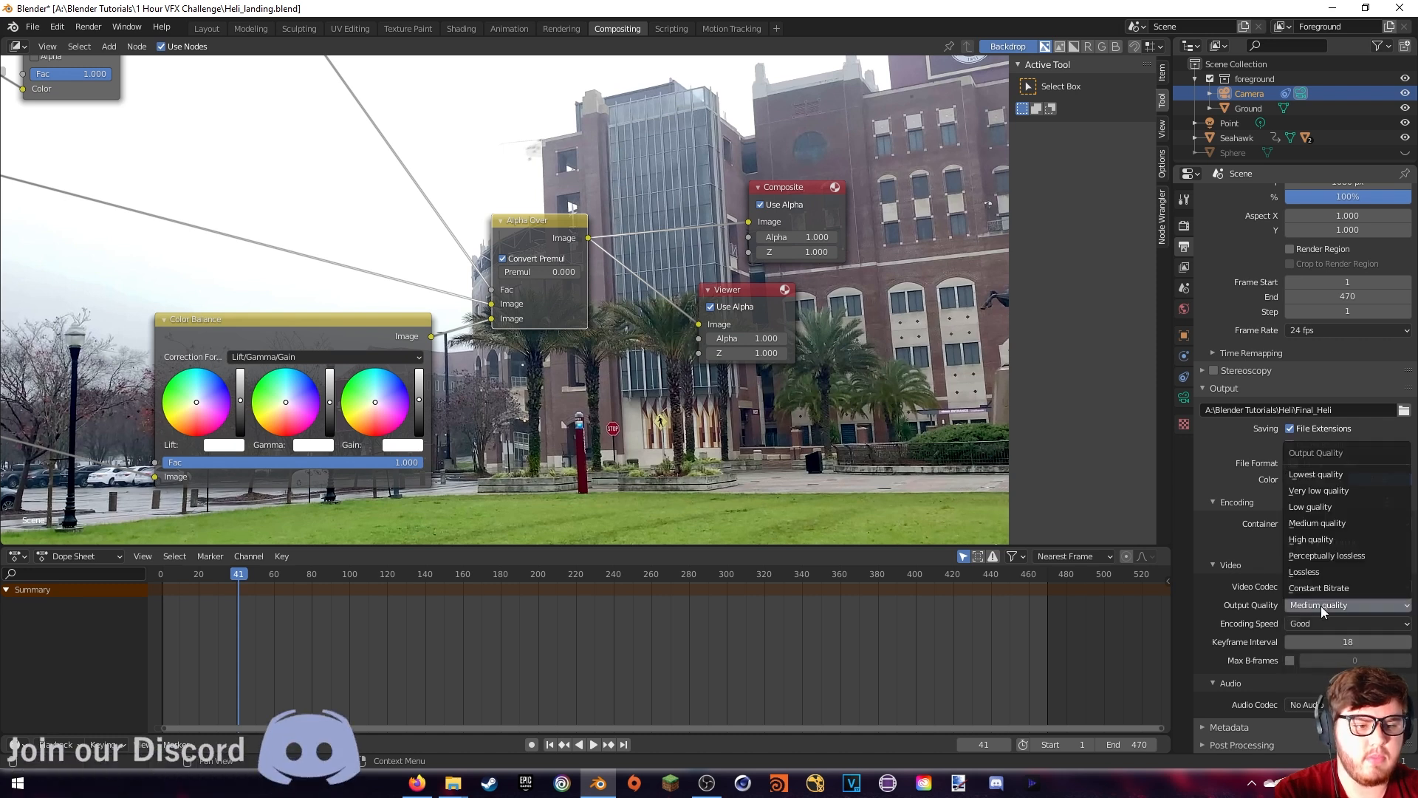
click(1314, 540)
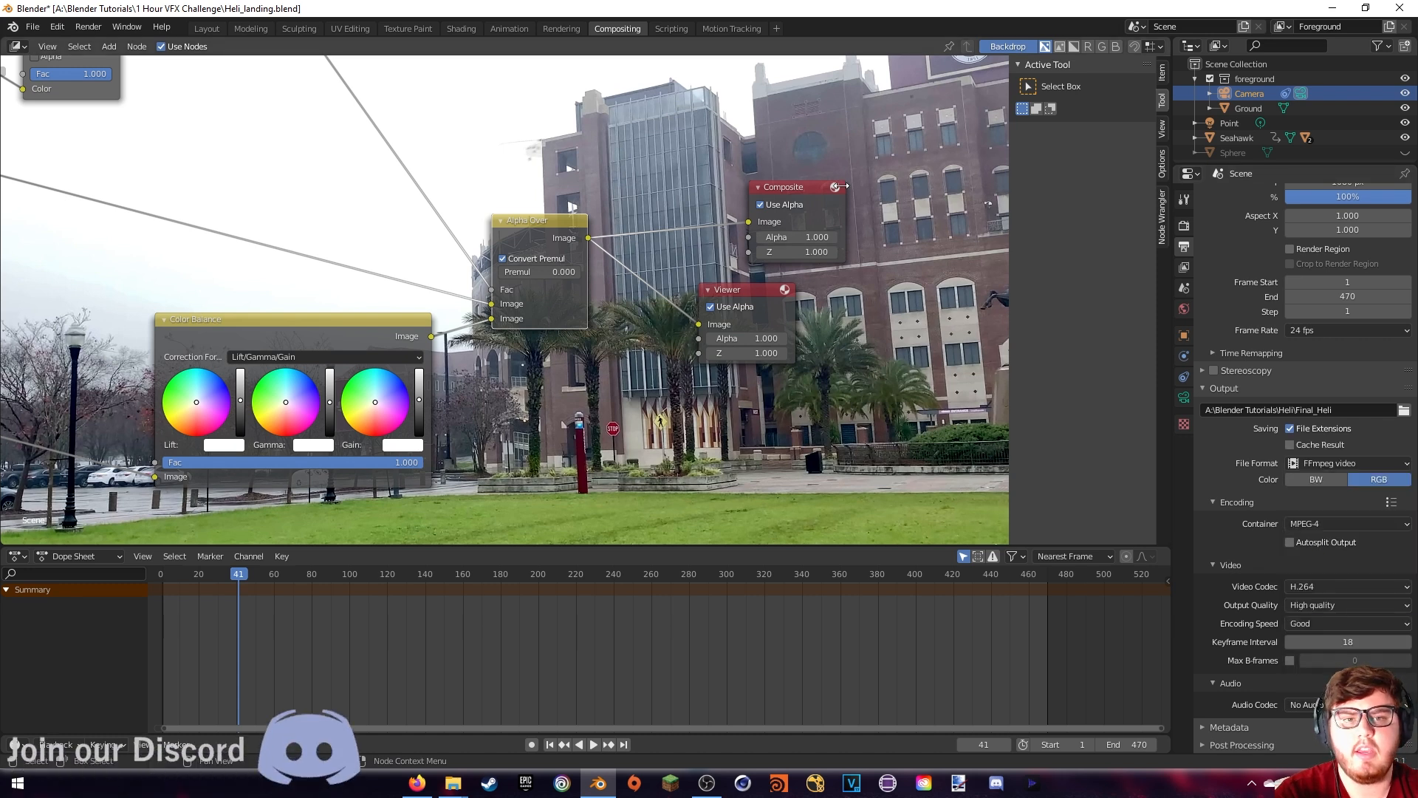
Start rendering the composited animation to video
key(Home)
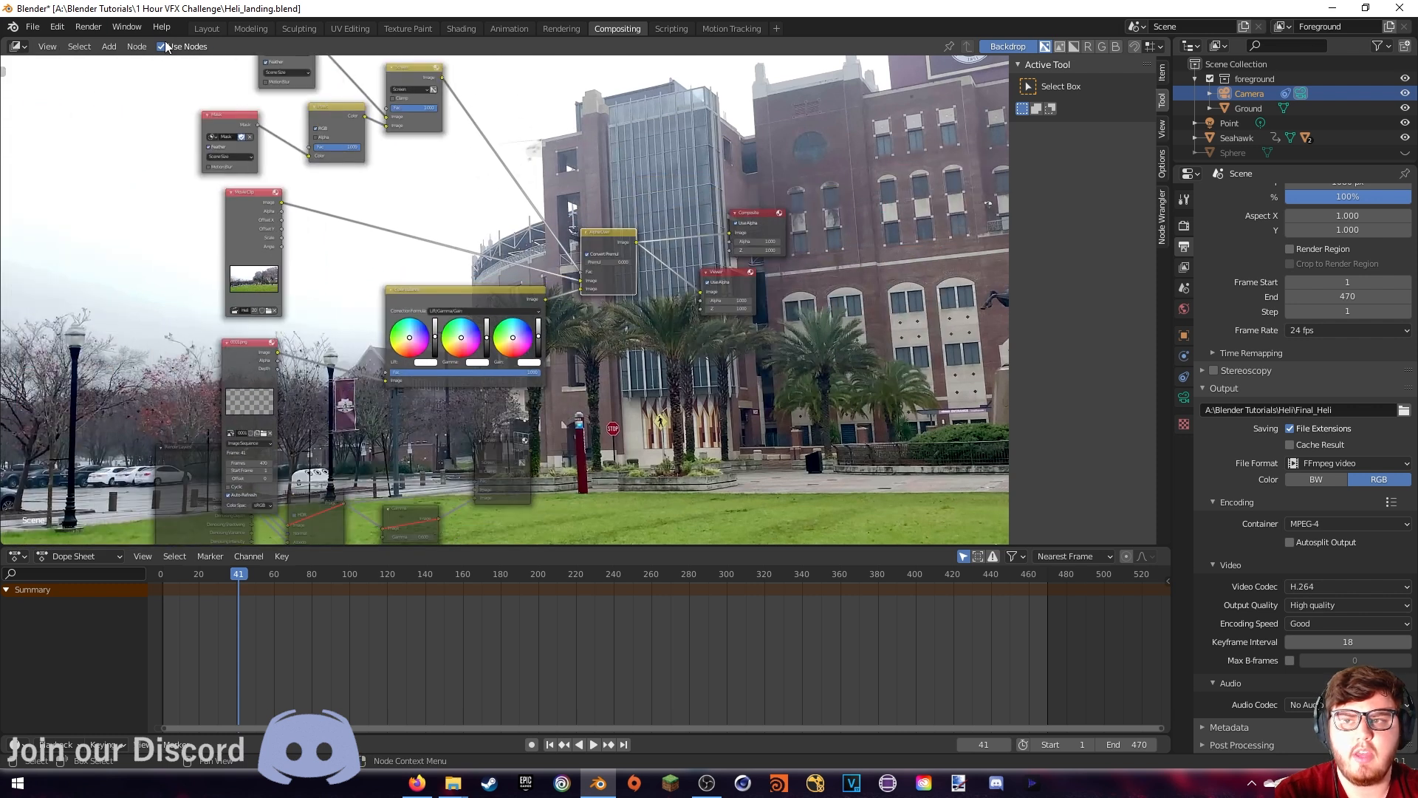
click(88, 27)
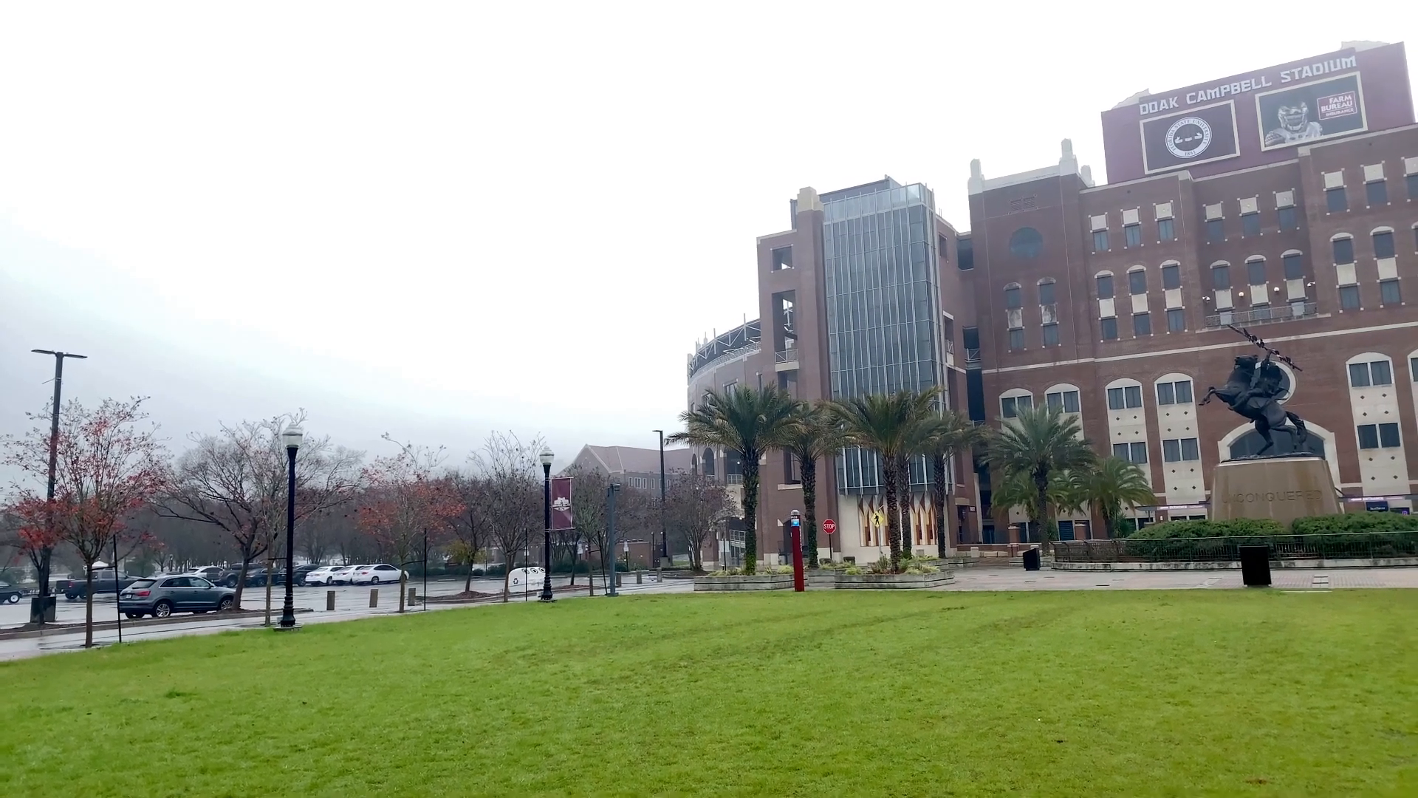